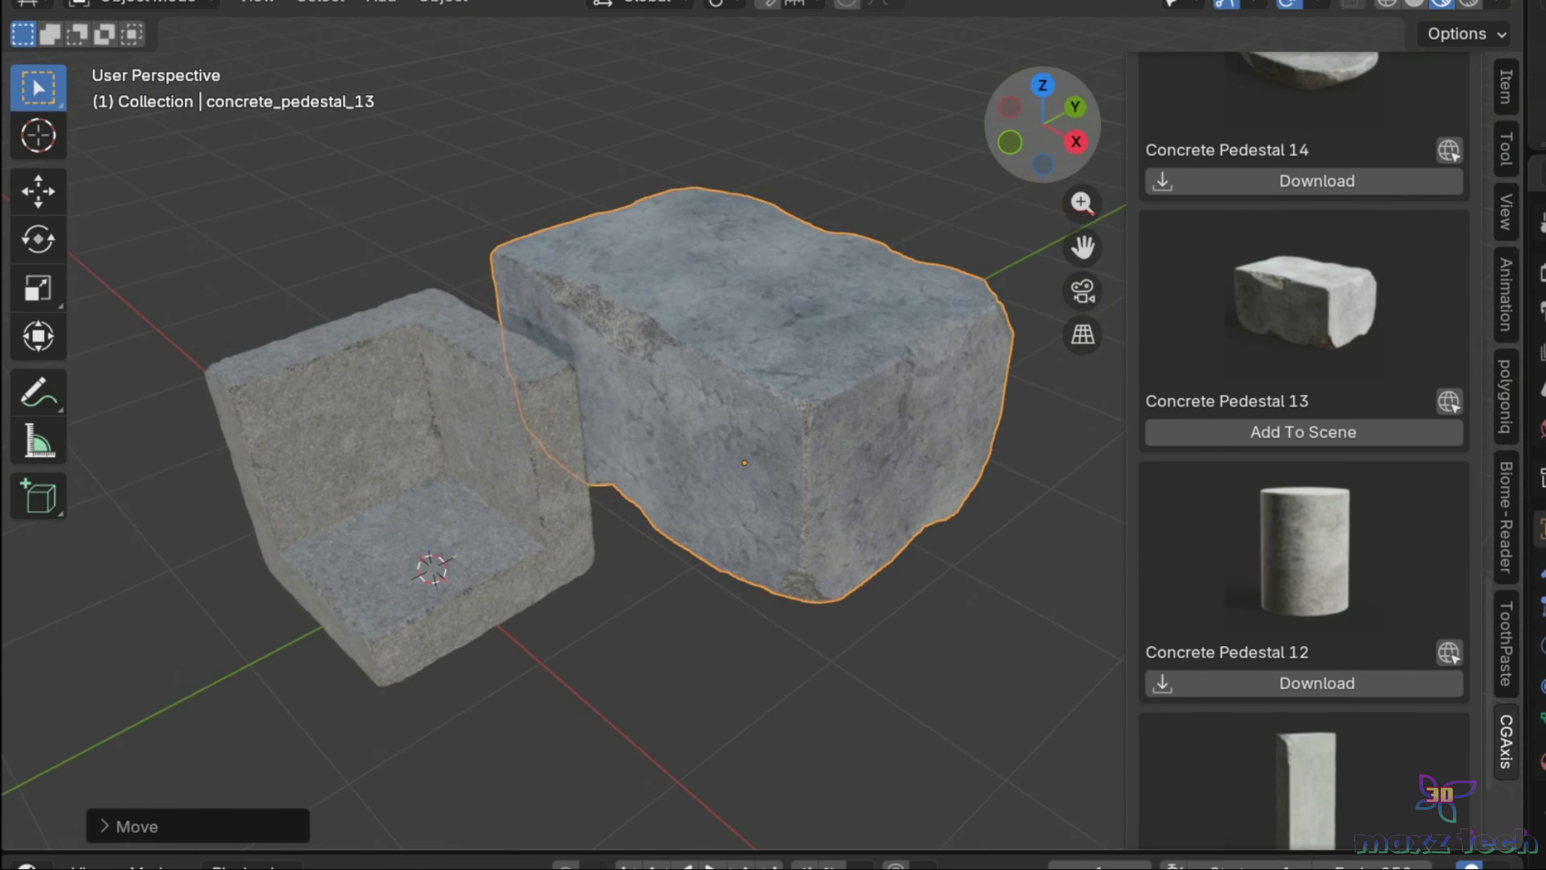
- Browse the CGAxis asset library by category, covering the 3D models, wall textures and surface imperfections
key(KP_3)
middle_drag(905, 146, 293, 225)
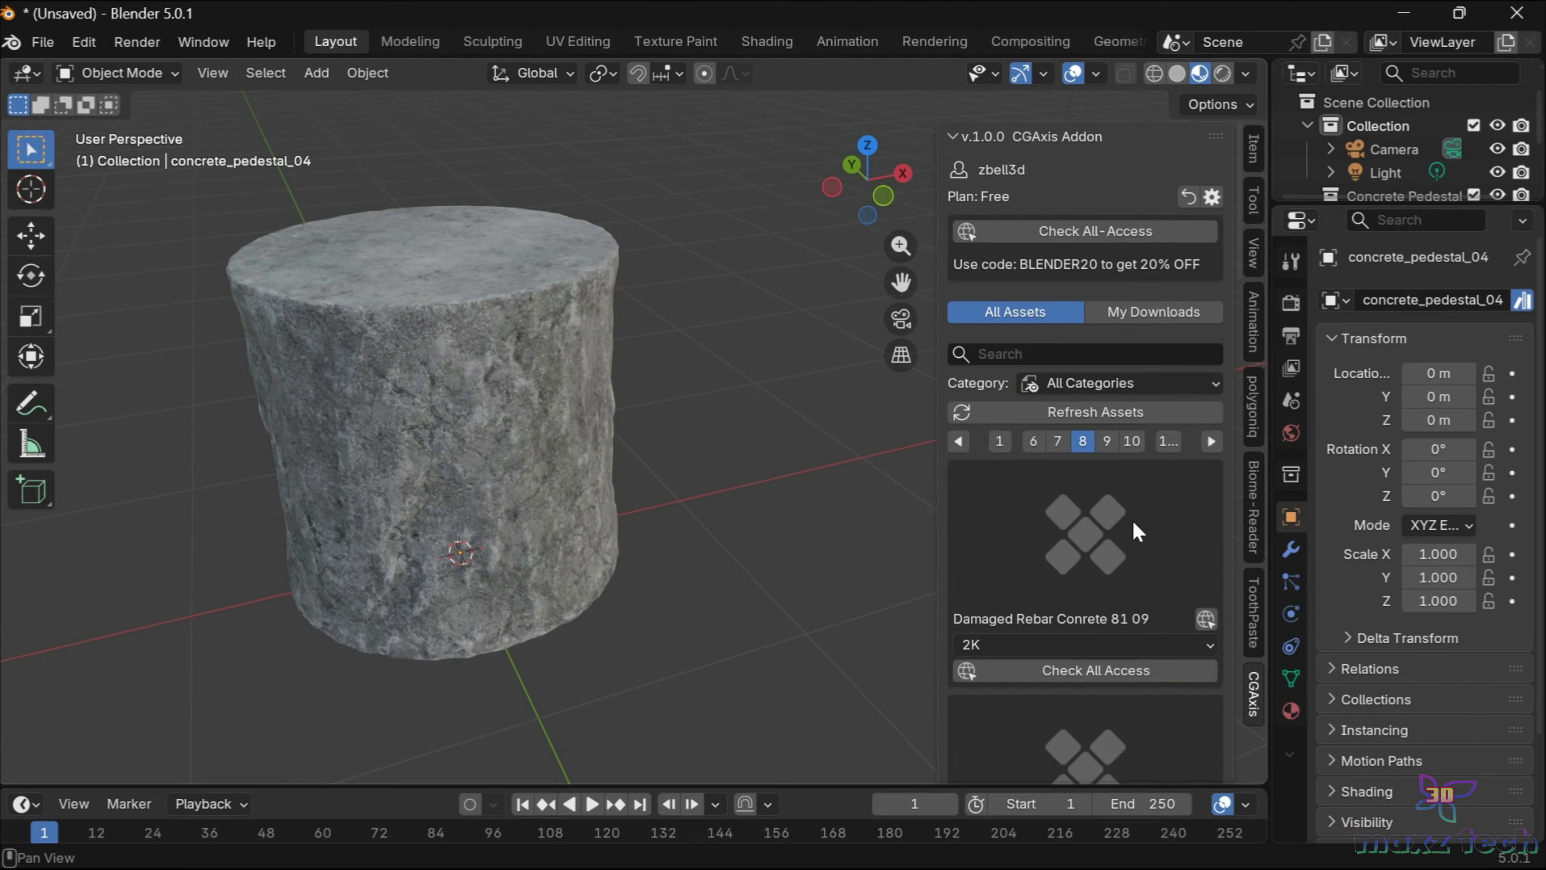
click(1144, 380)
click(1309, 463)
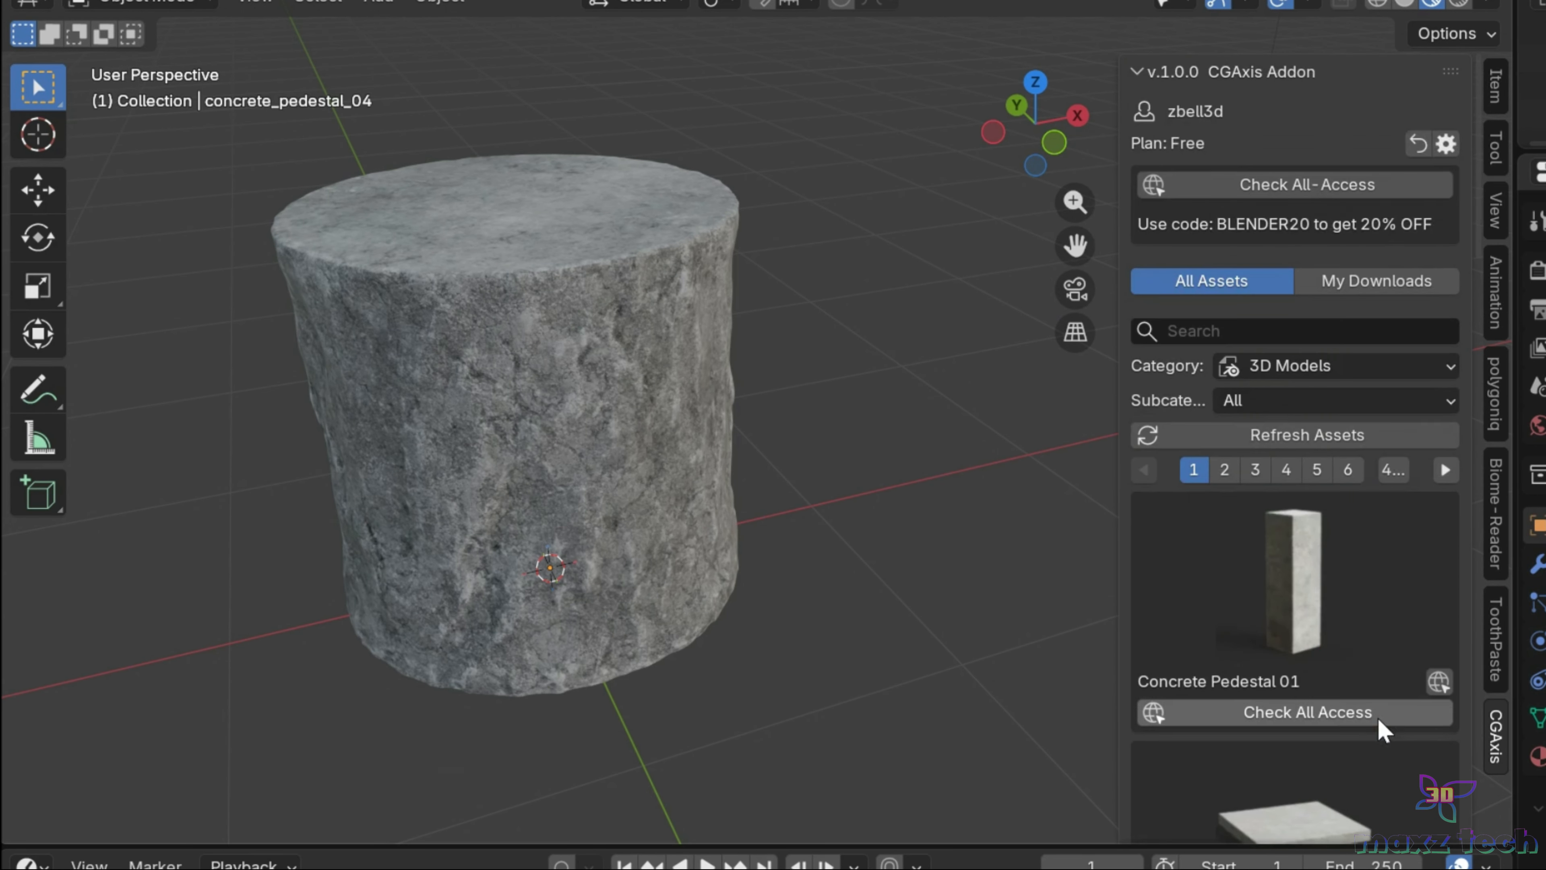
click(1334, 366)
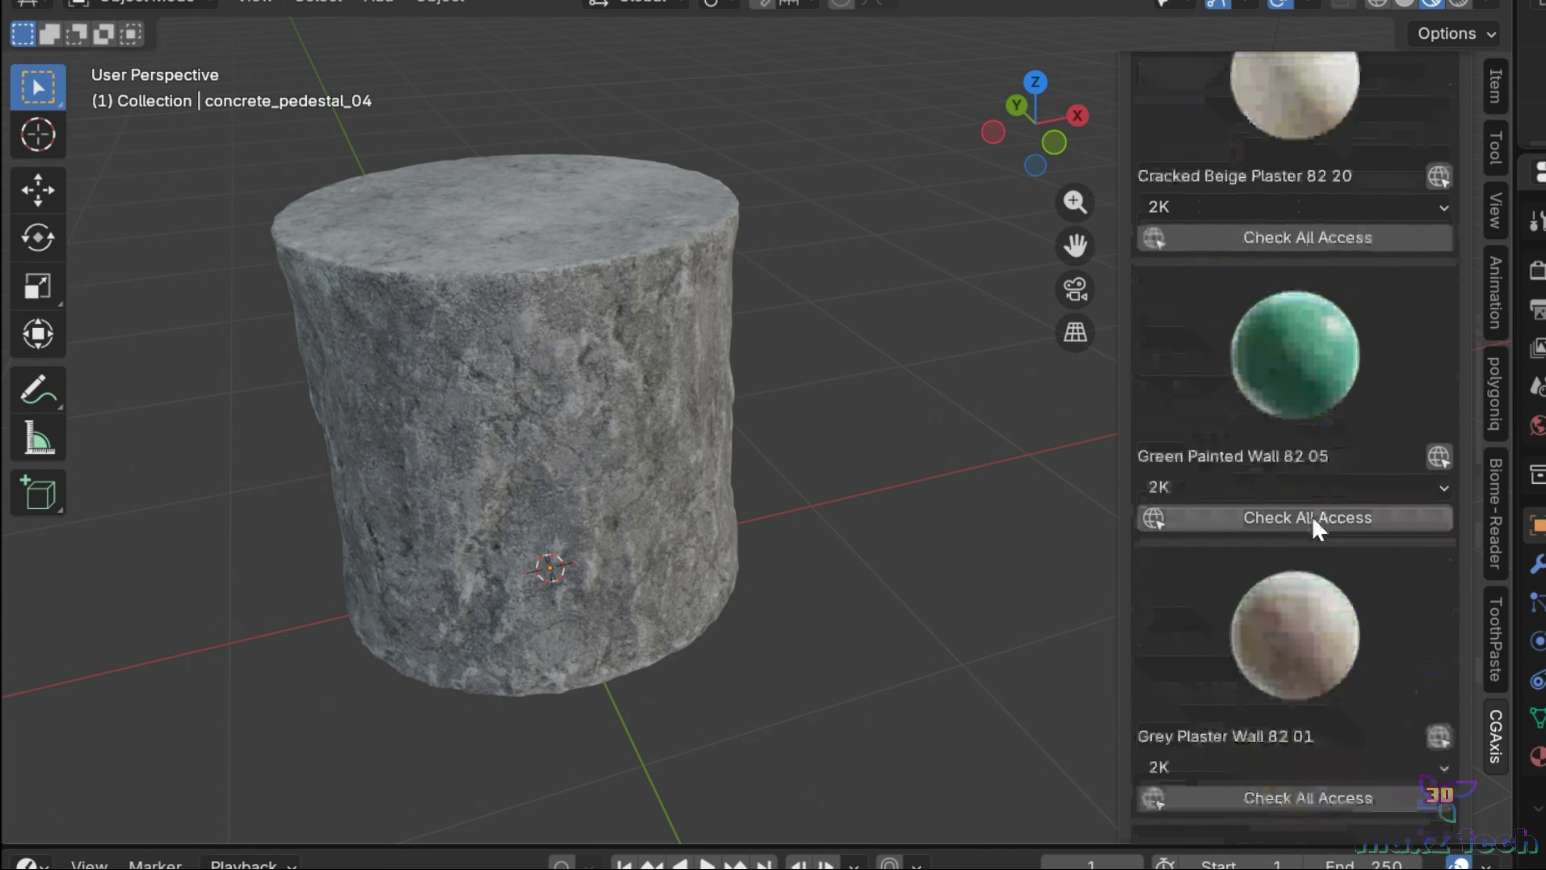
scroll(1313, 519, up, 10)
click(1328, 359)
click(1310, 486)
scroll(1375, 445, down, 20)
click(1320, 817)
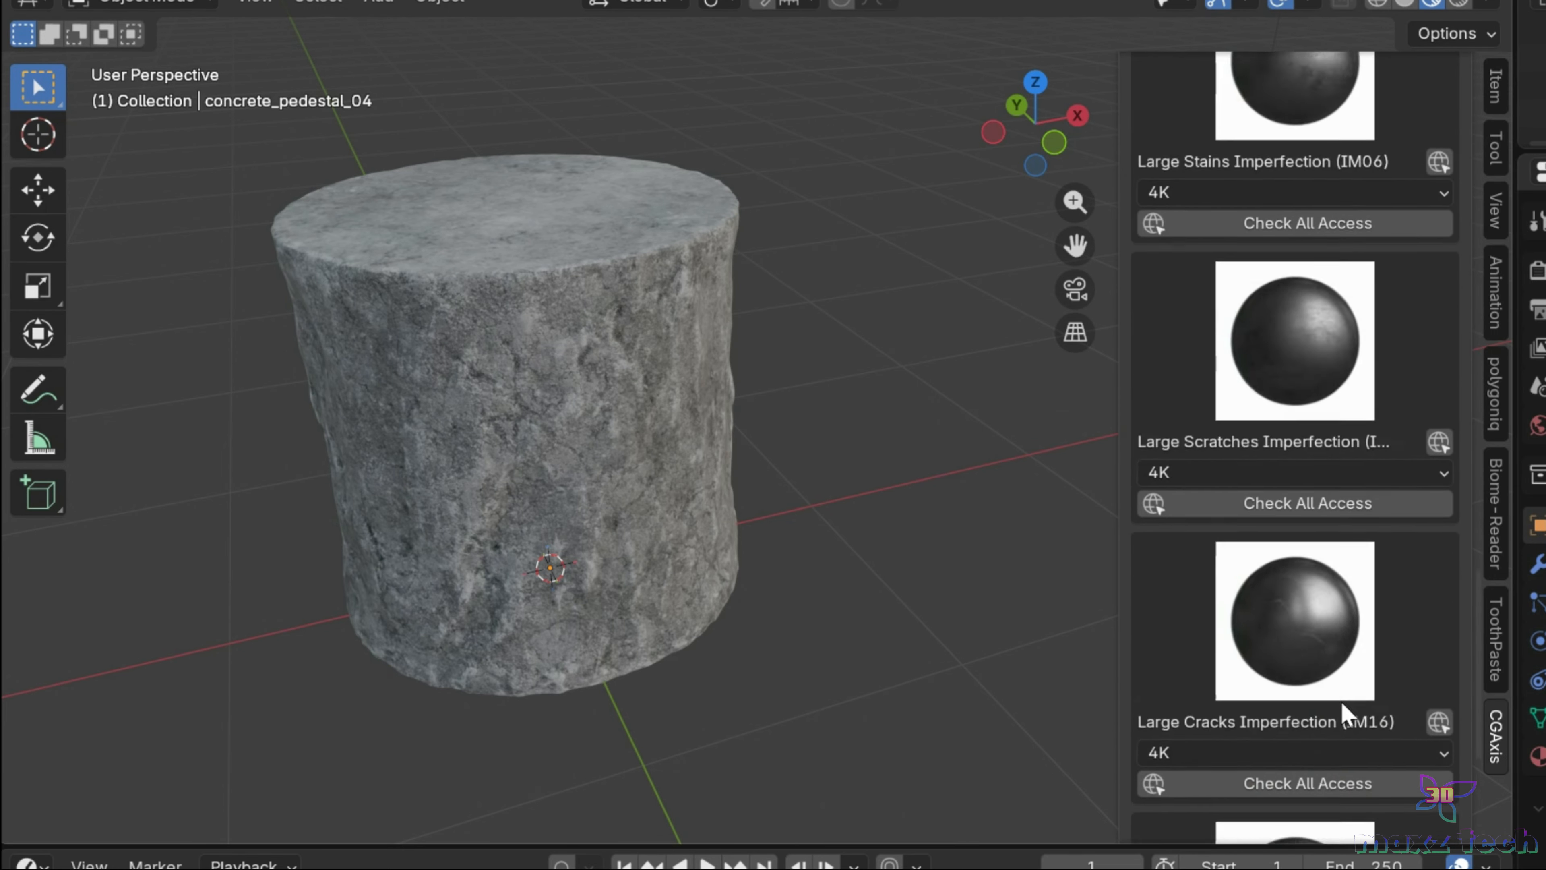
scroll(1342, 700, up, 15)
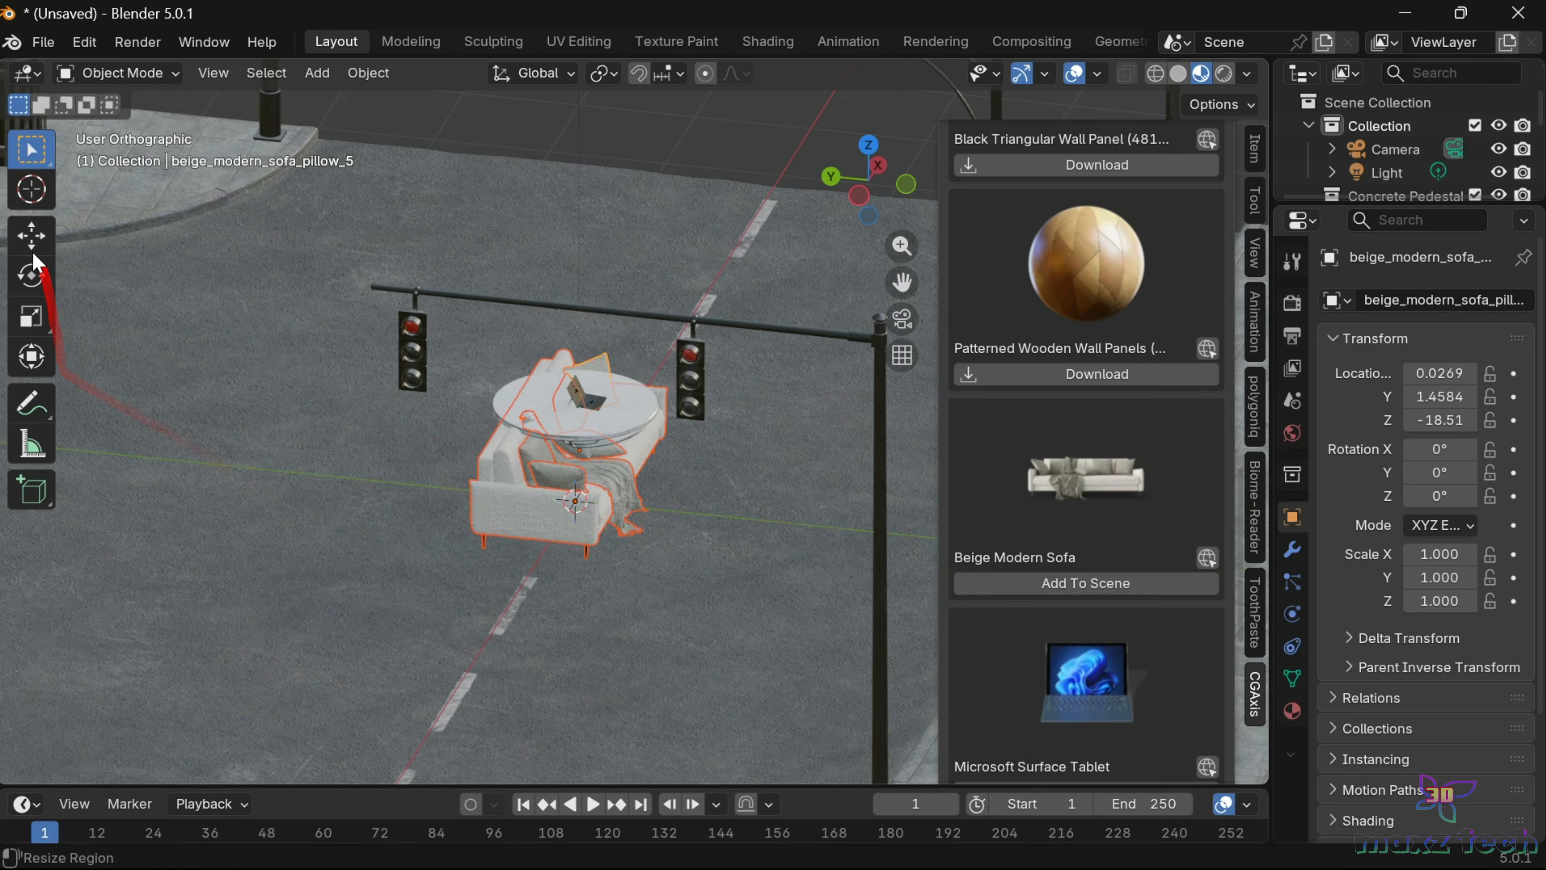
- Move the selected beige sofa set within the street scene and rescale it
click(32, 241)
drag(481, 487, 367, 466)
key(s)
click(377, 503)
drag(889, 195, 864, 220)
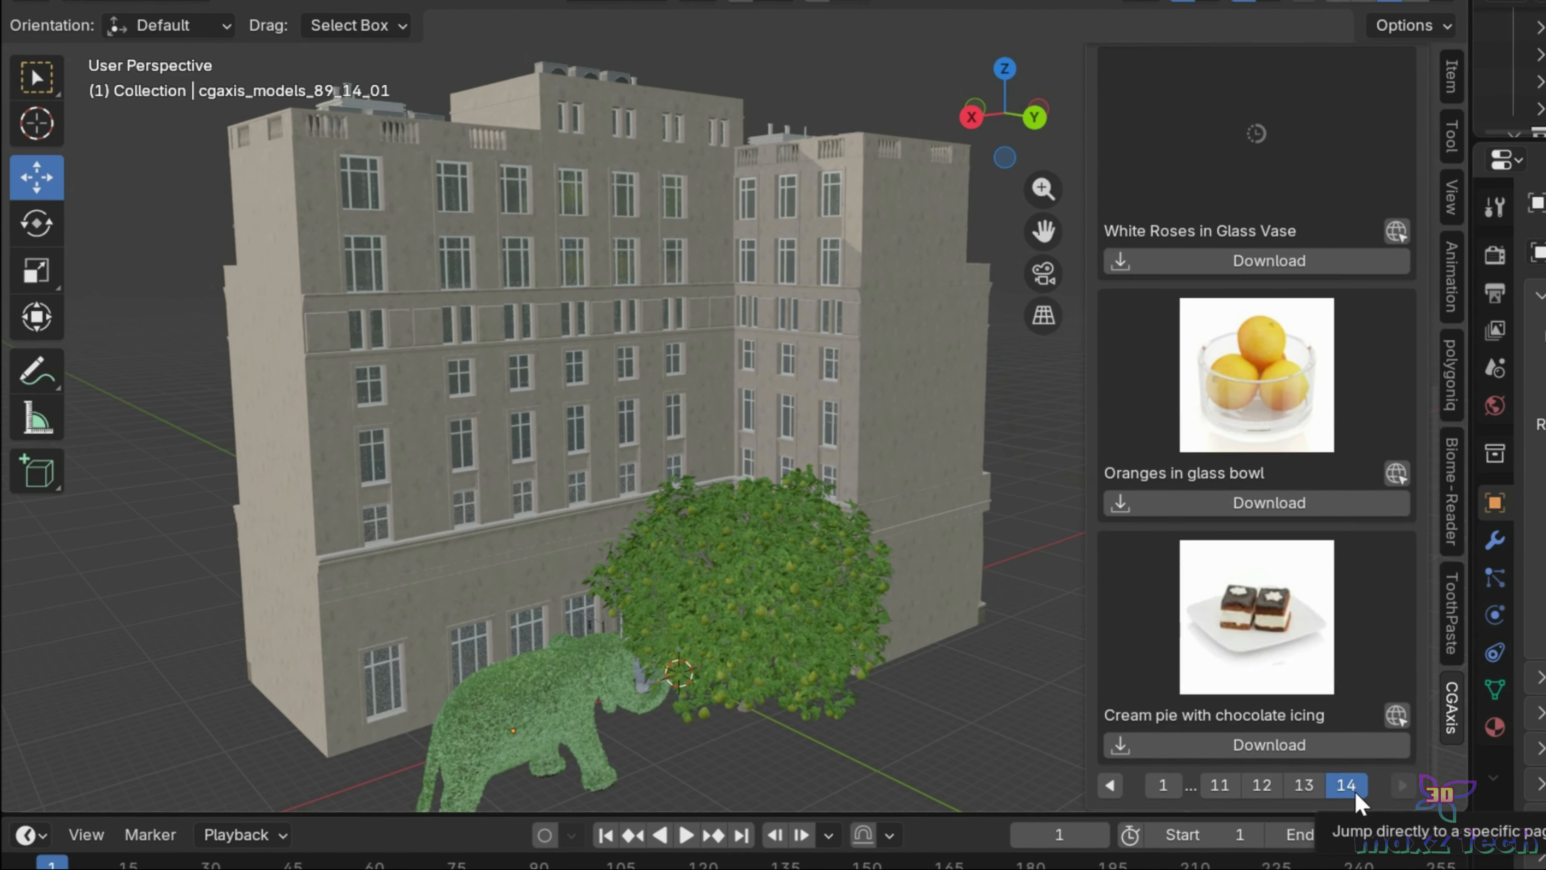
scroll(1358, 731, up, 12)
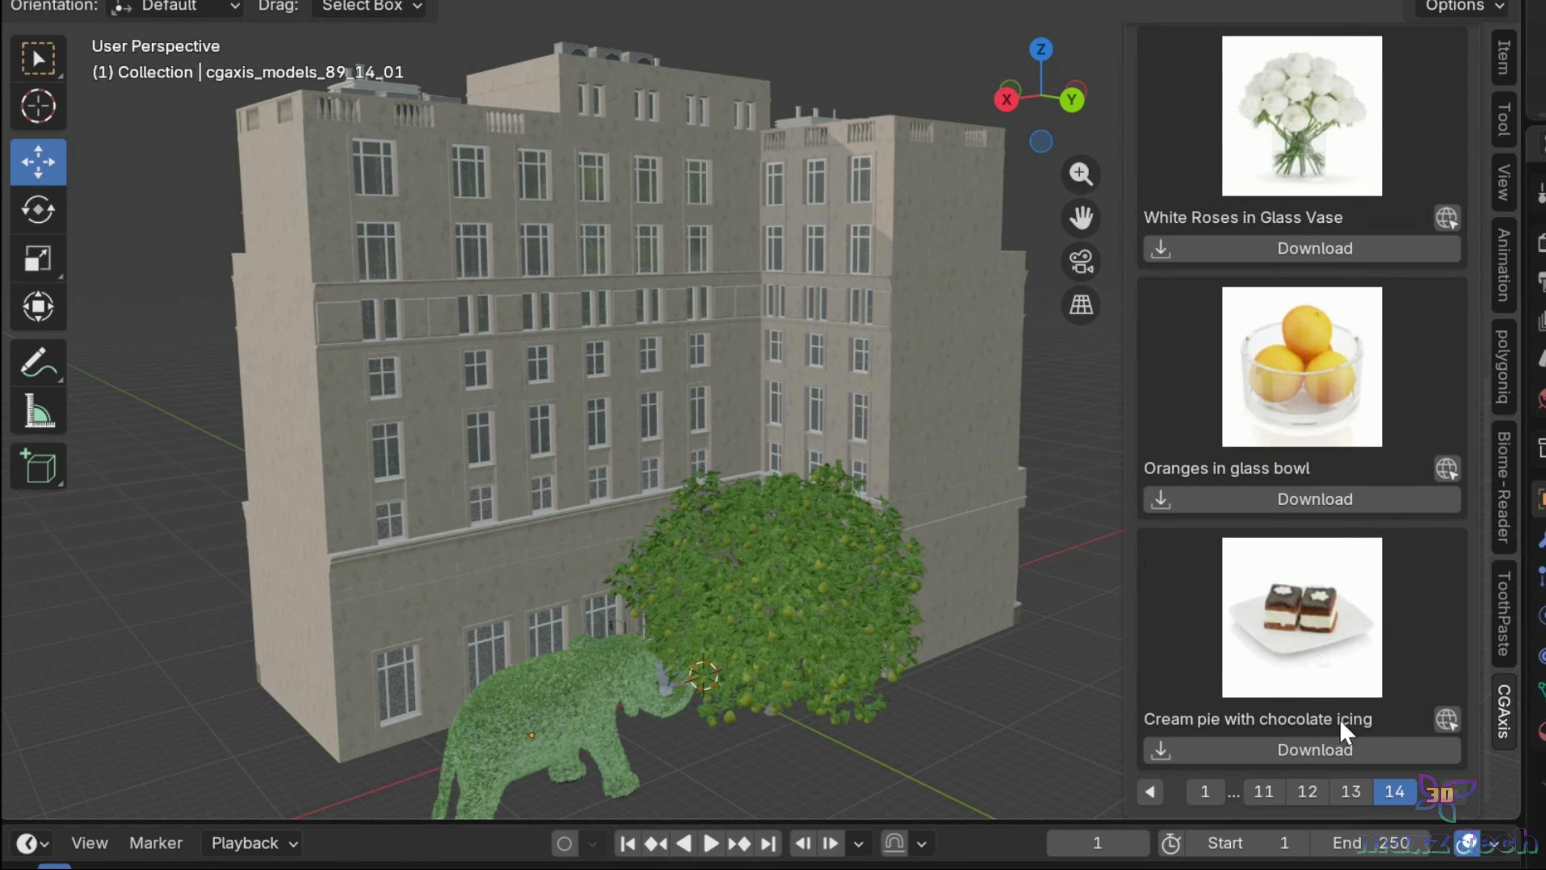
click(1331, 276)
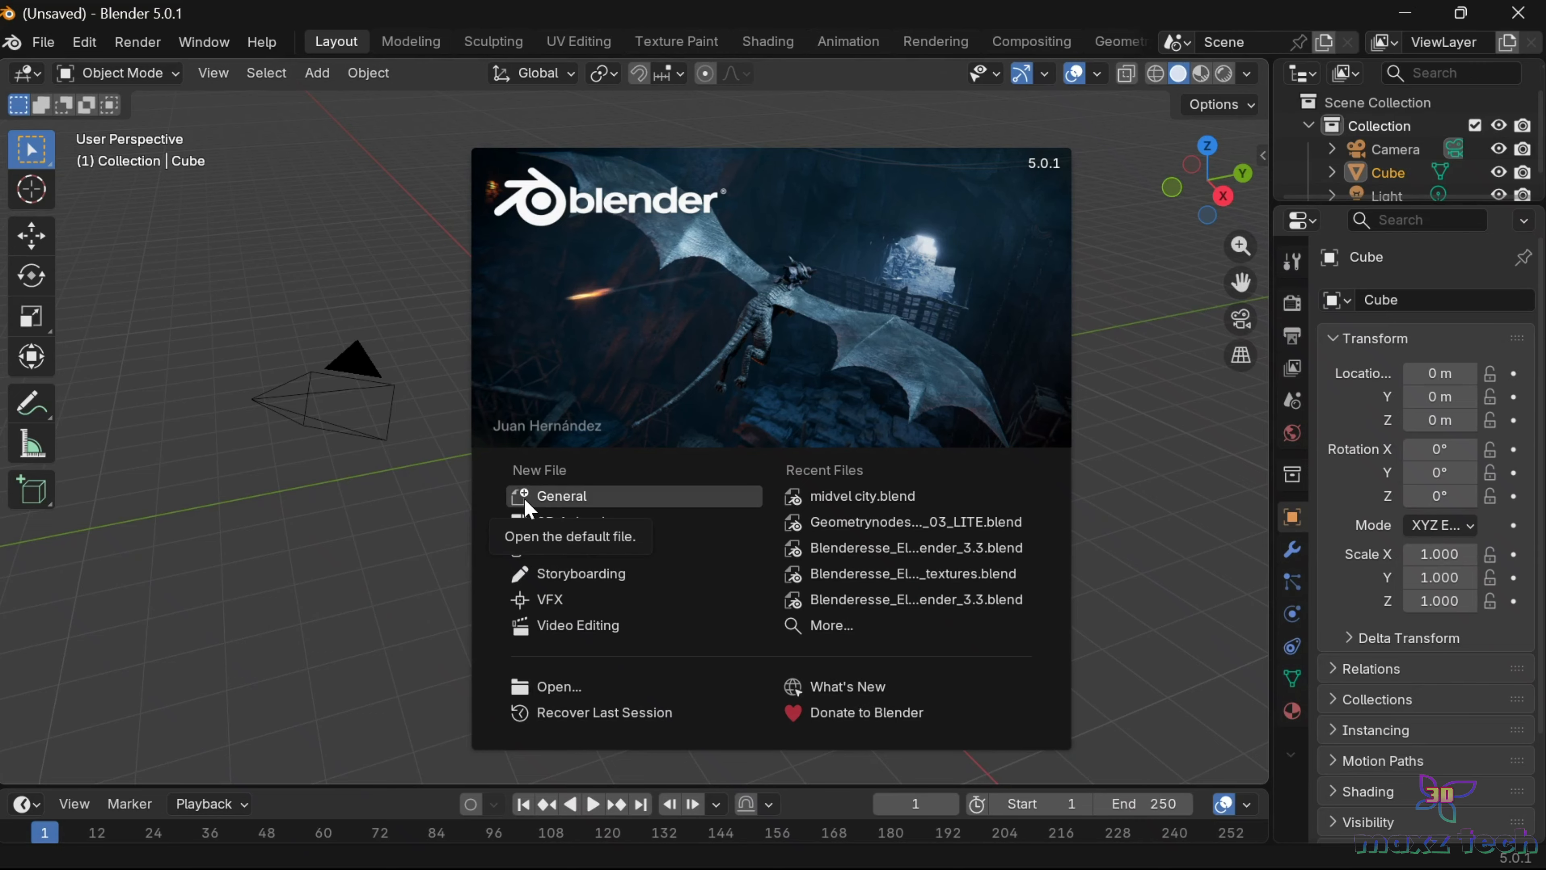
- Install the CGAxis add-on from disk using the Desktop folder CGAxis Blender Add-On, and expand its details in the preferences
click(543, 256)
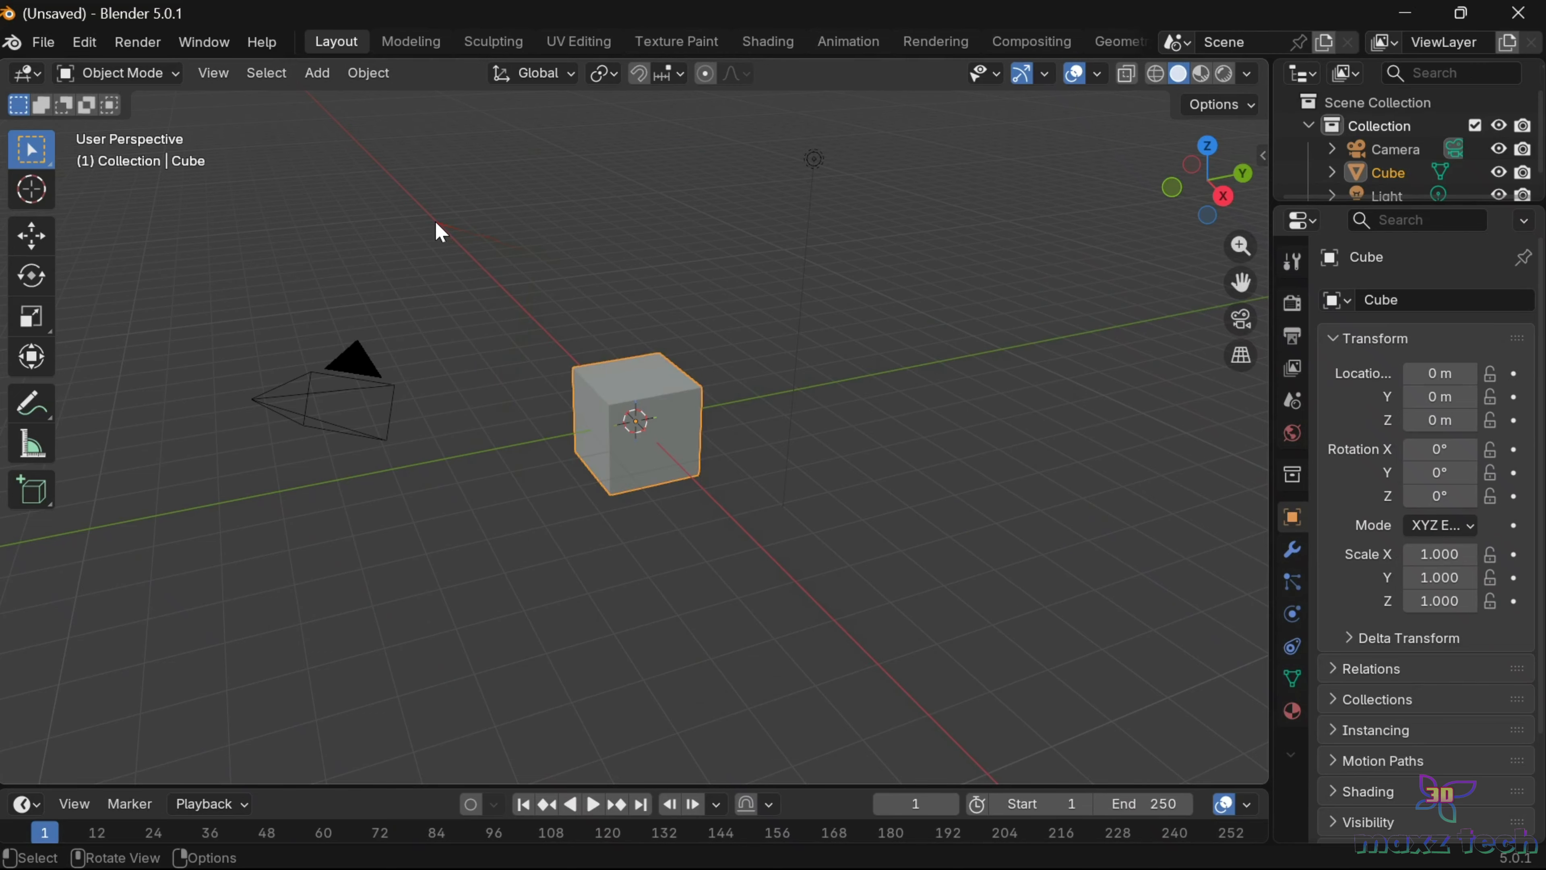
click(91, 44)
click(174, 345)
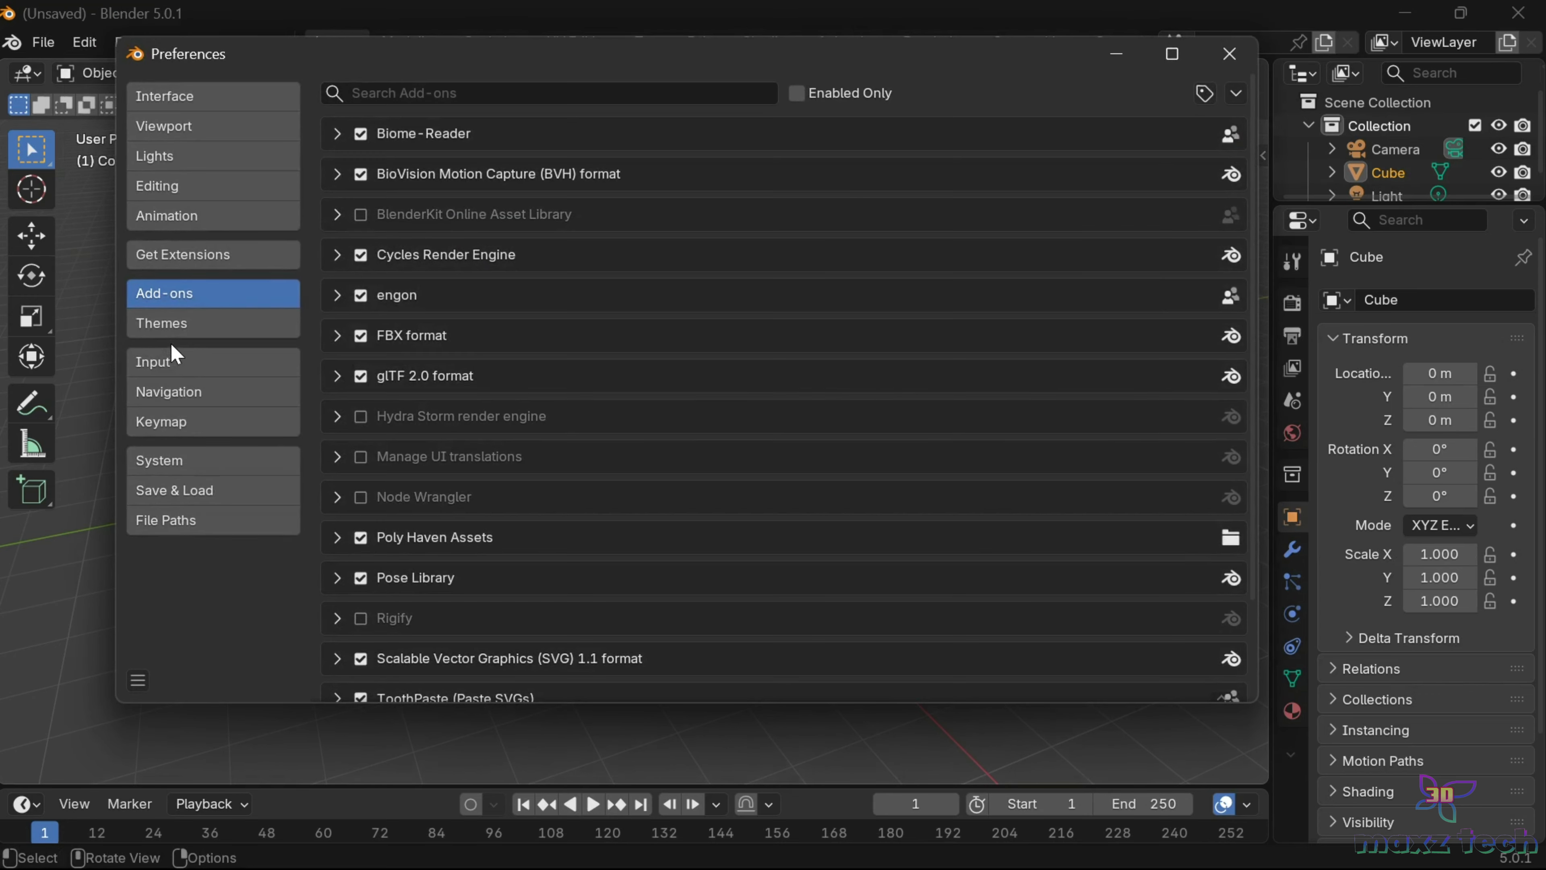
click(1238, 98)
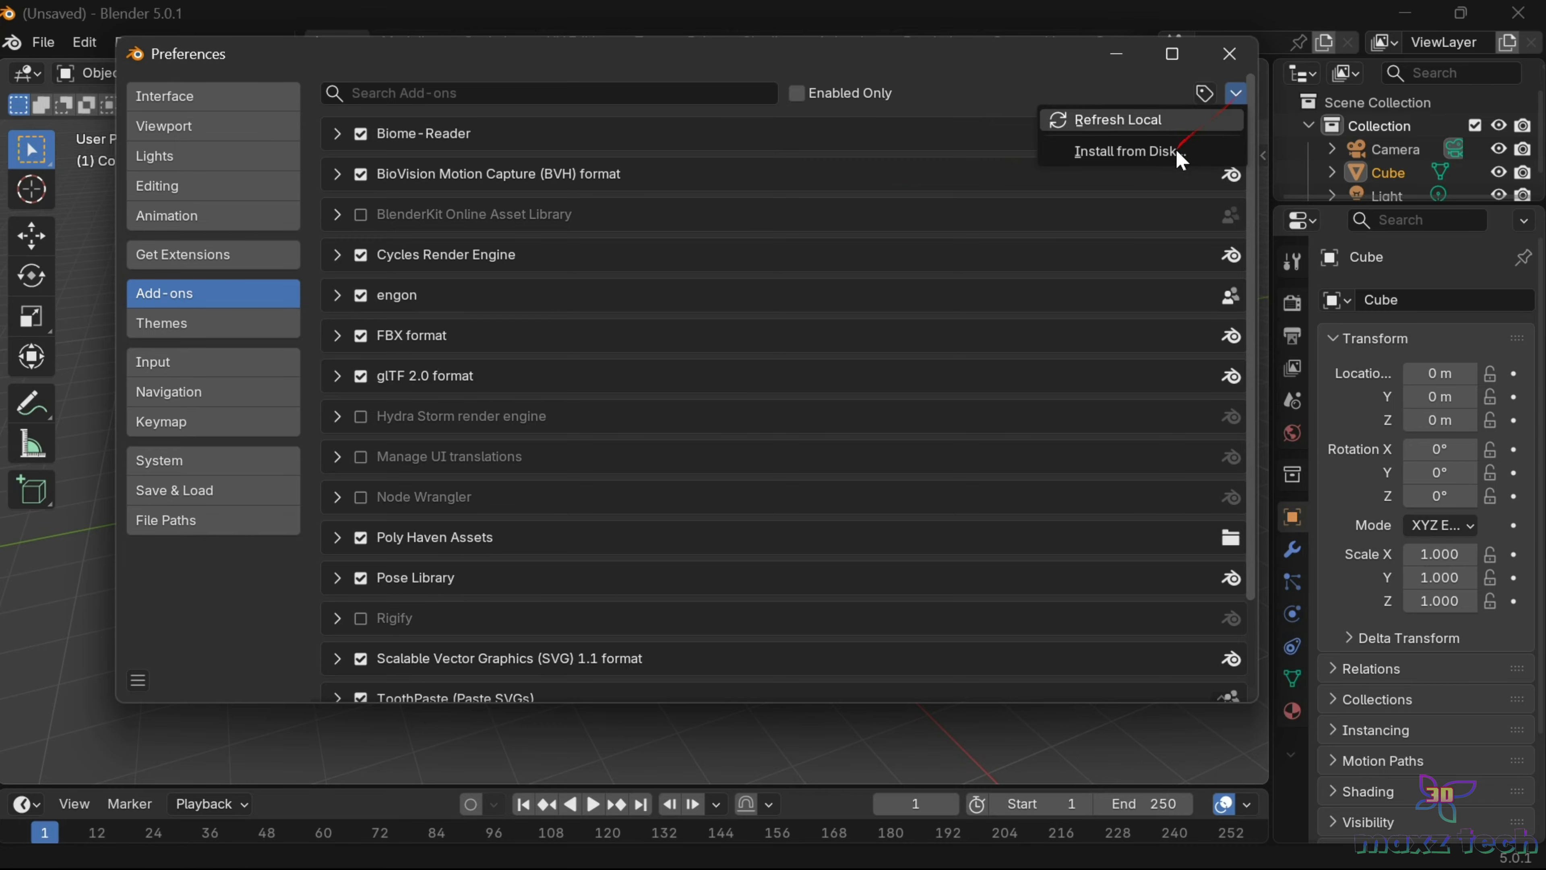
click(1160, 153)
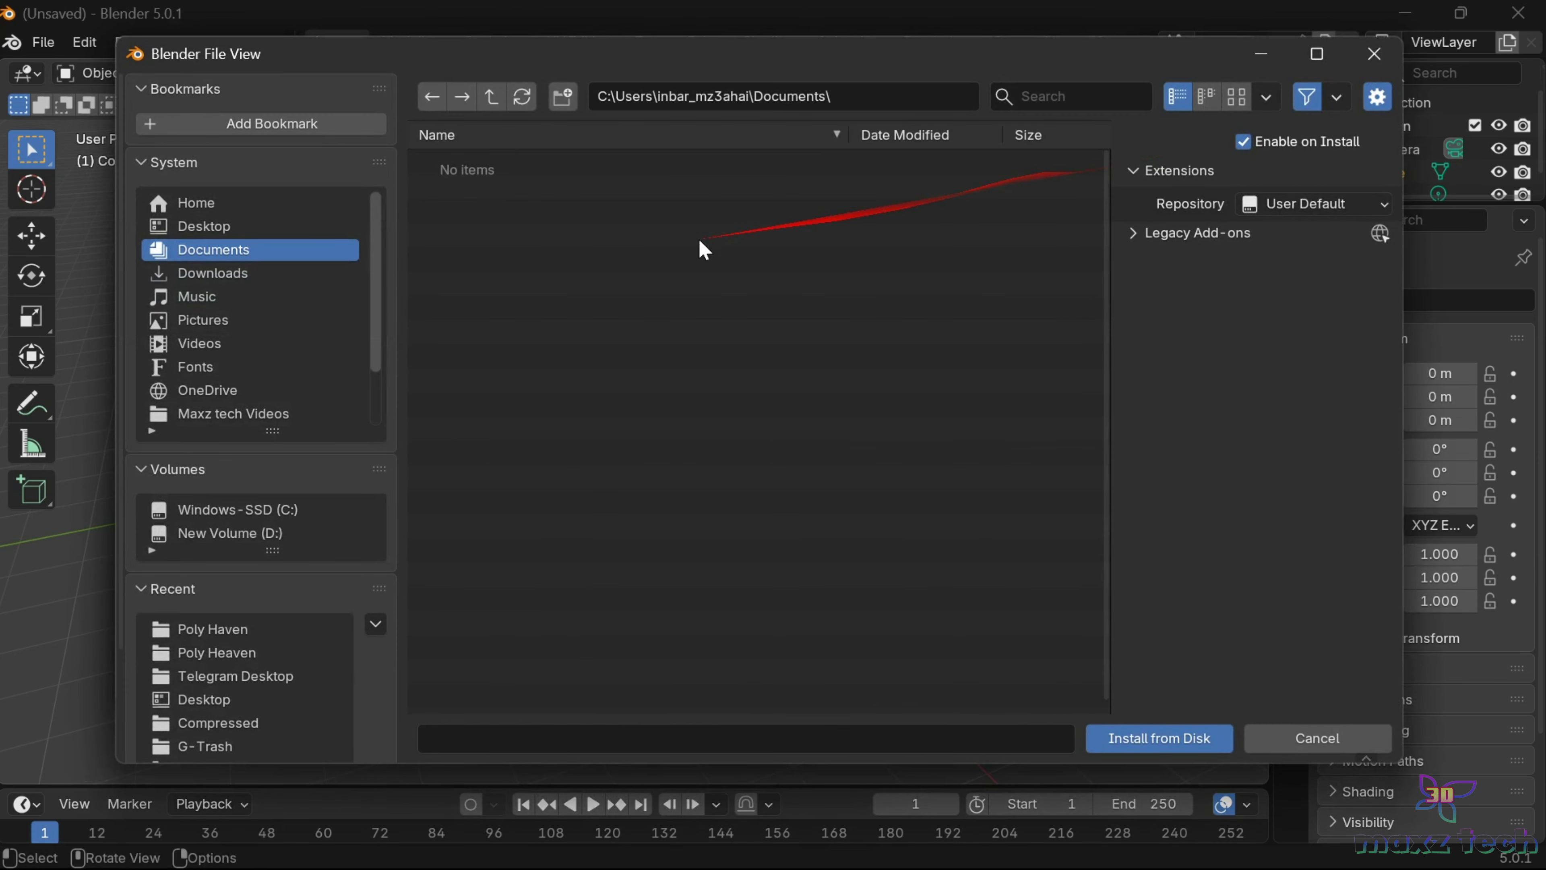
click(274, 226)
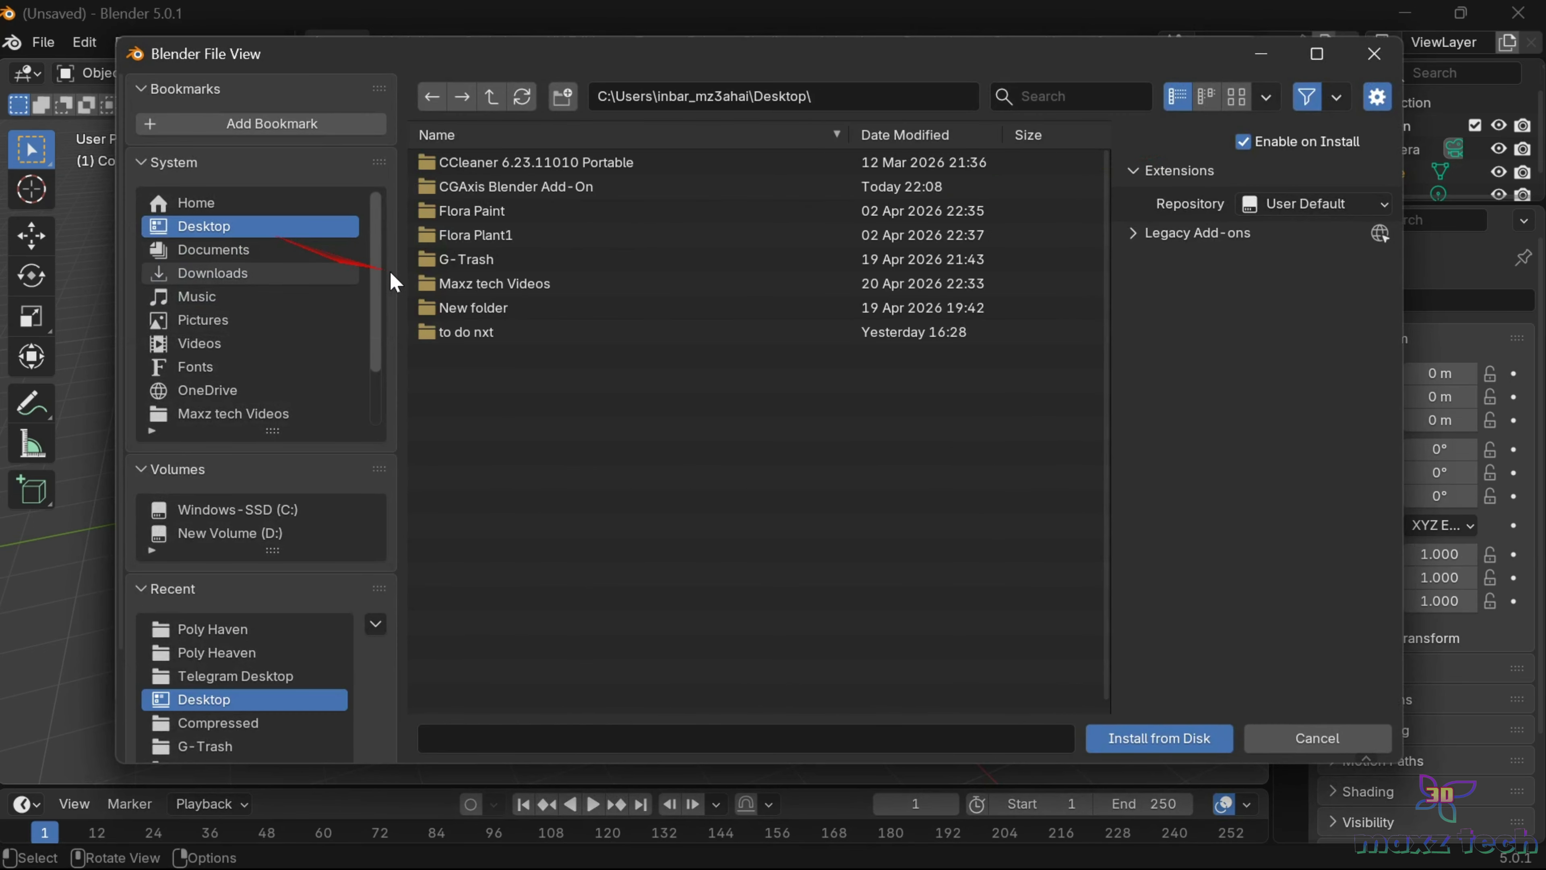
click(467, 186)
double_click(467, 177)
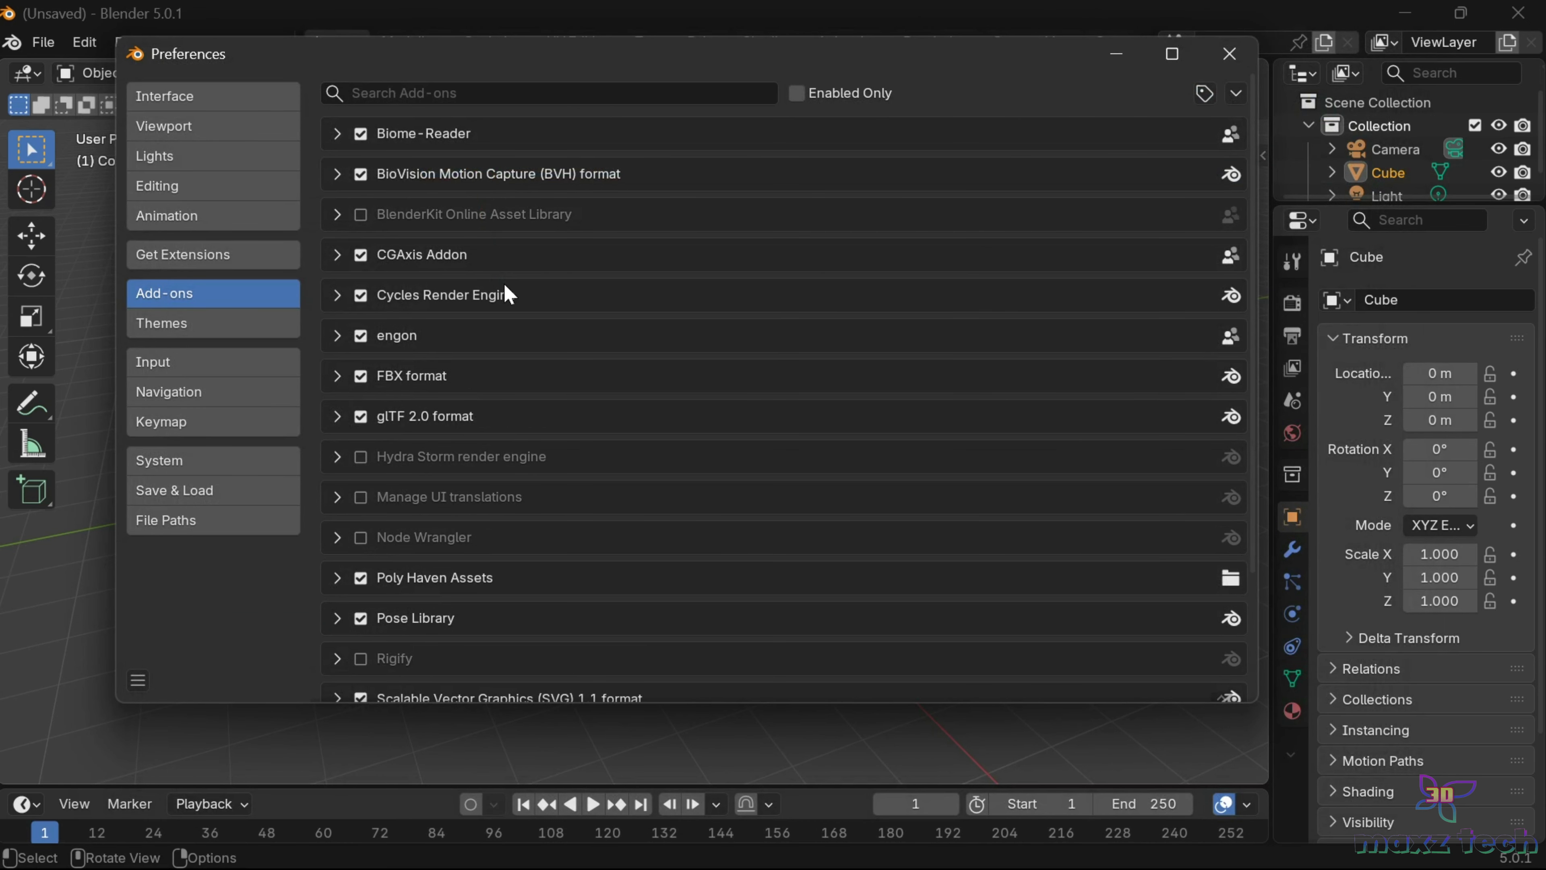
click(337, 255)
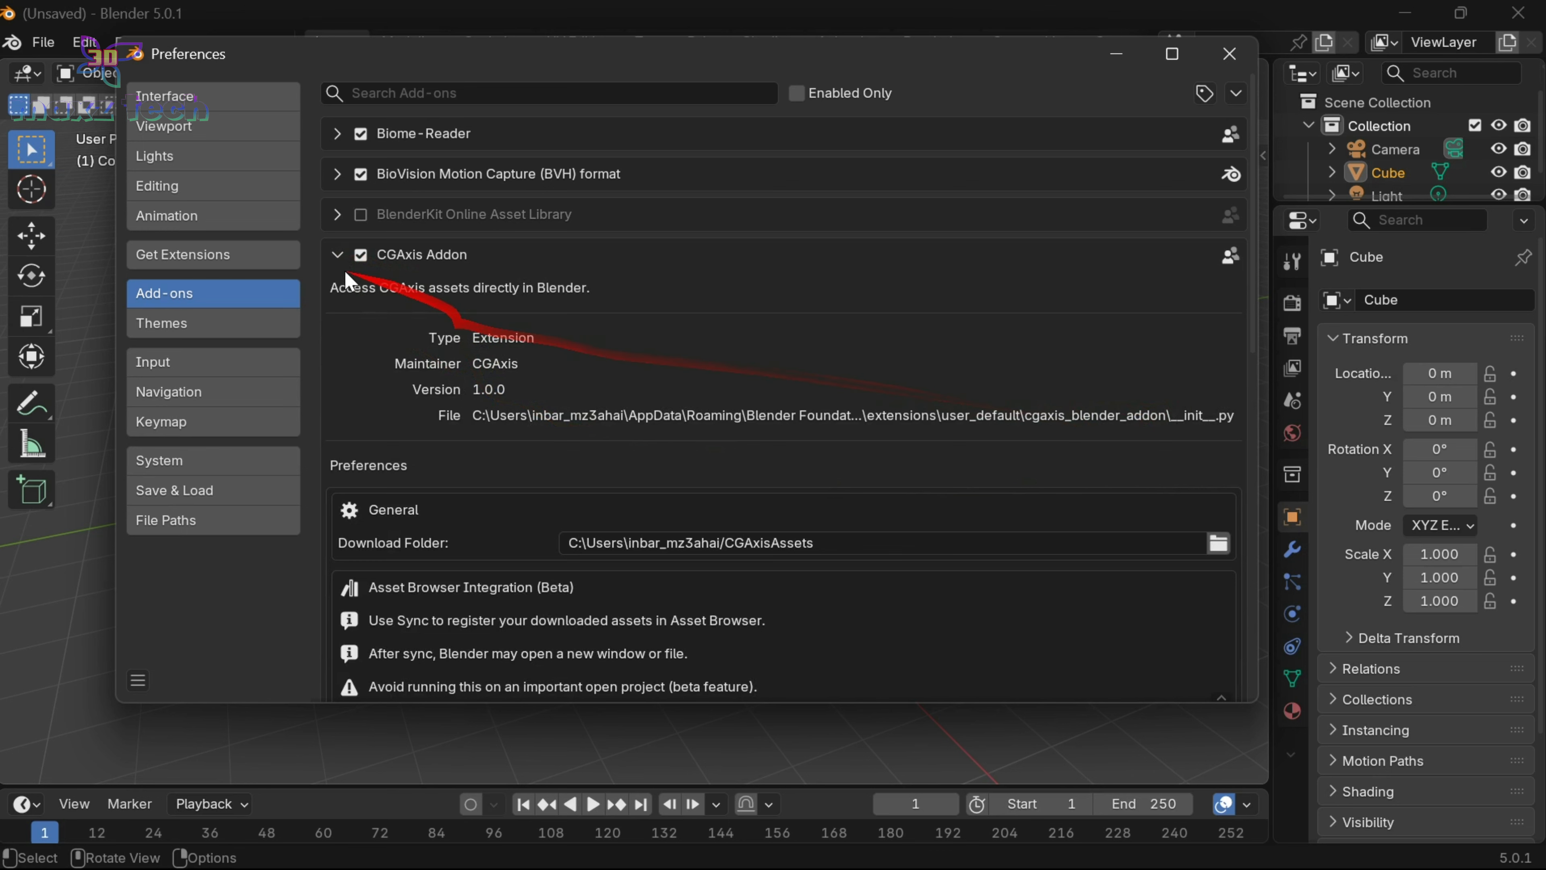
click(1231, 55)
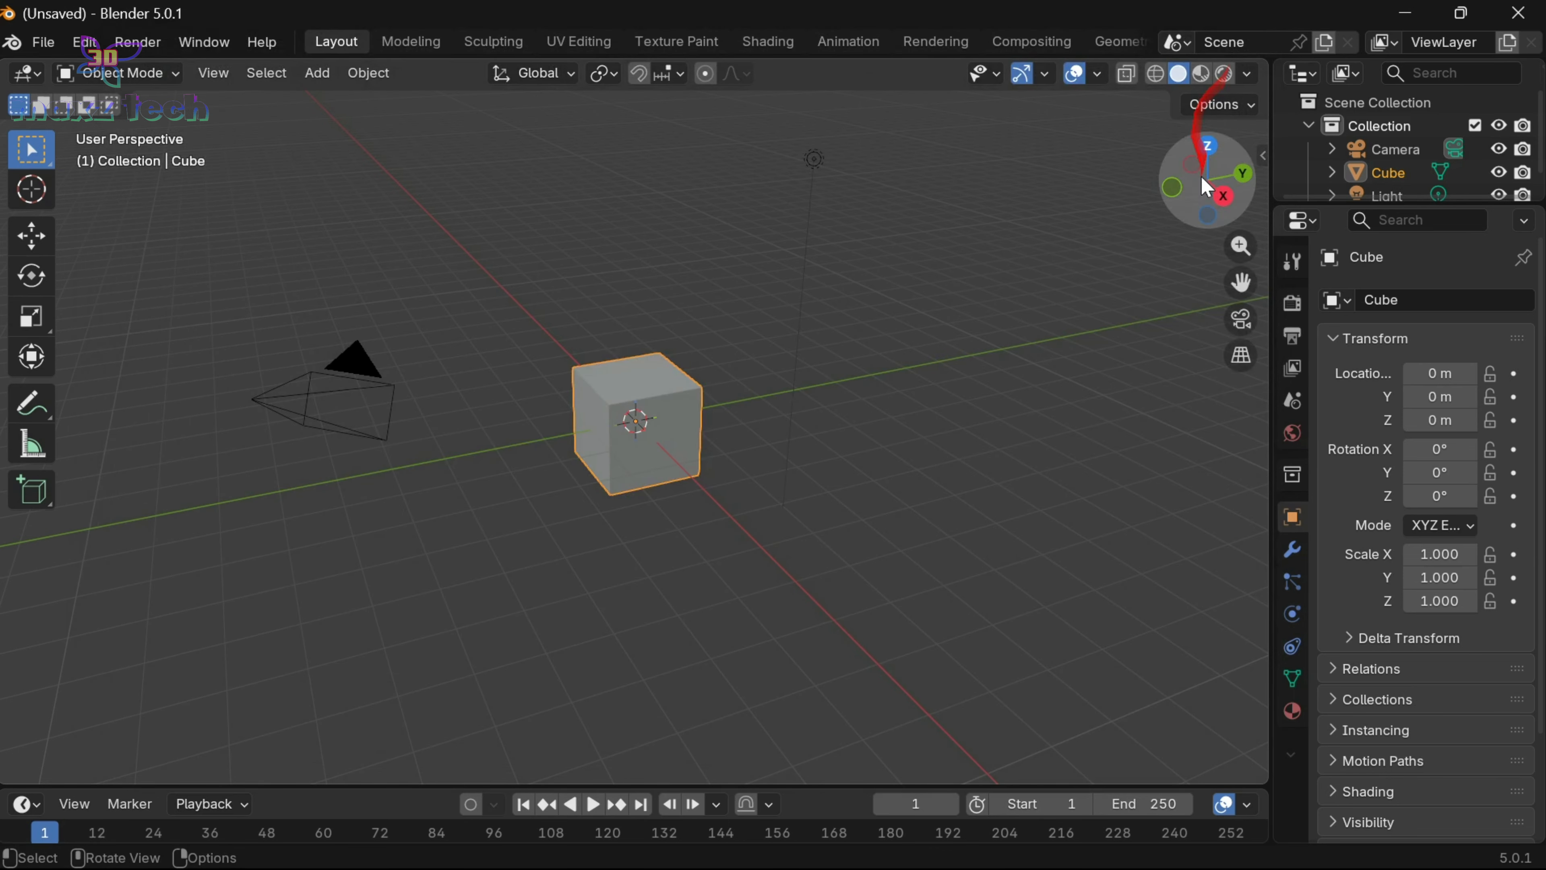
- Show the CGAxis add-on panel beside the viewport and start its login via browser
key(n)
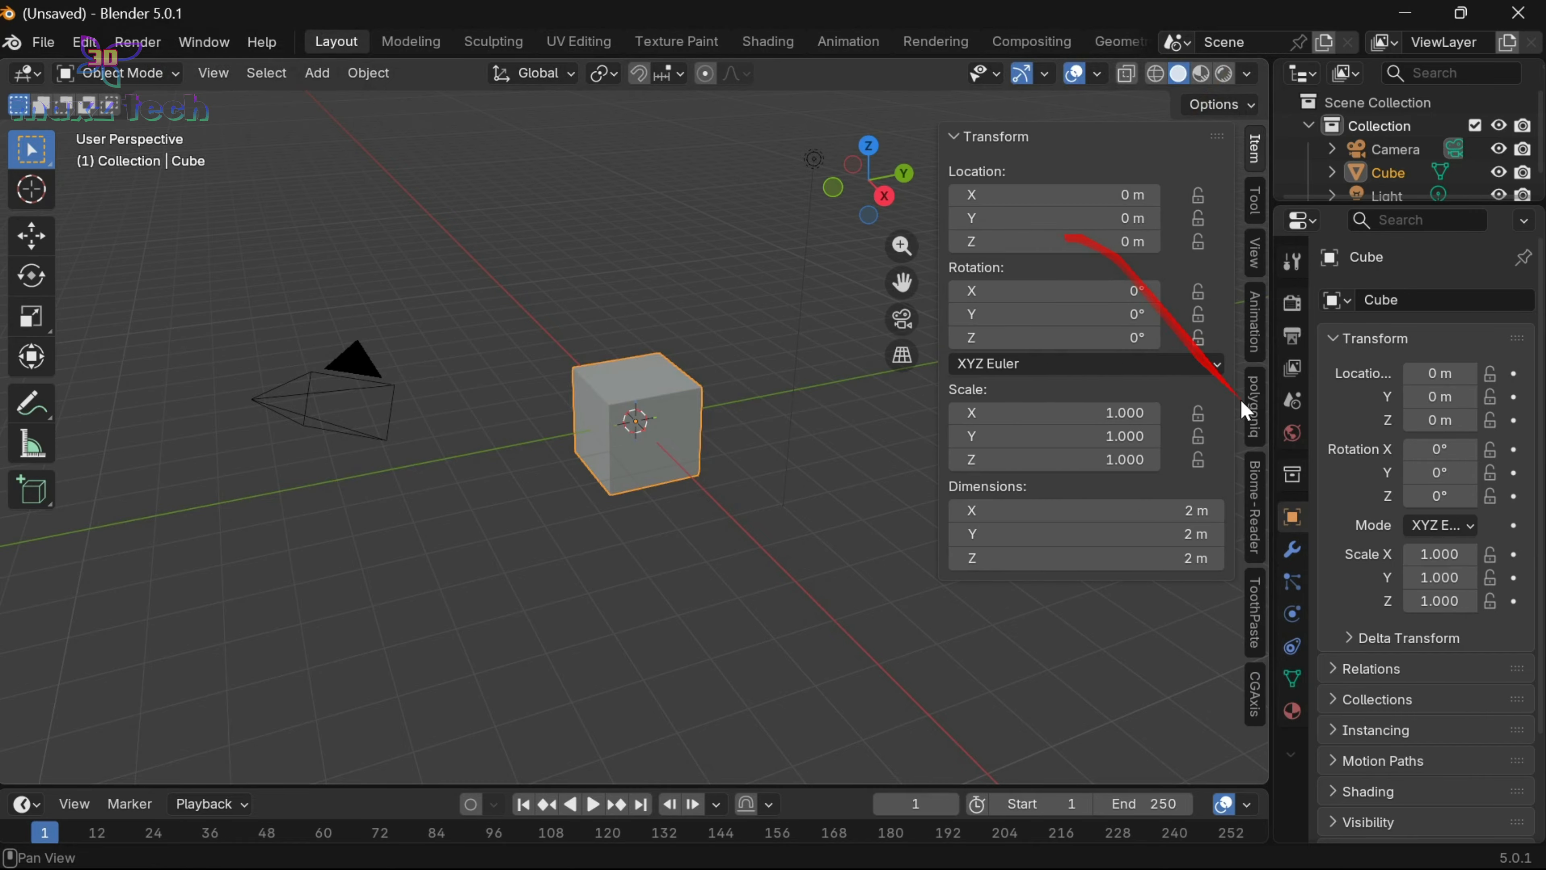
click(1255, 695)
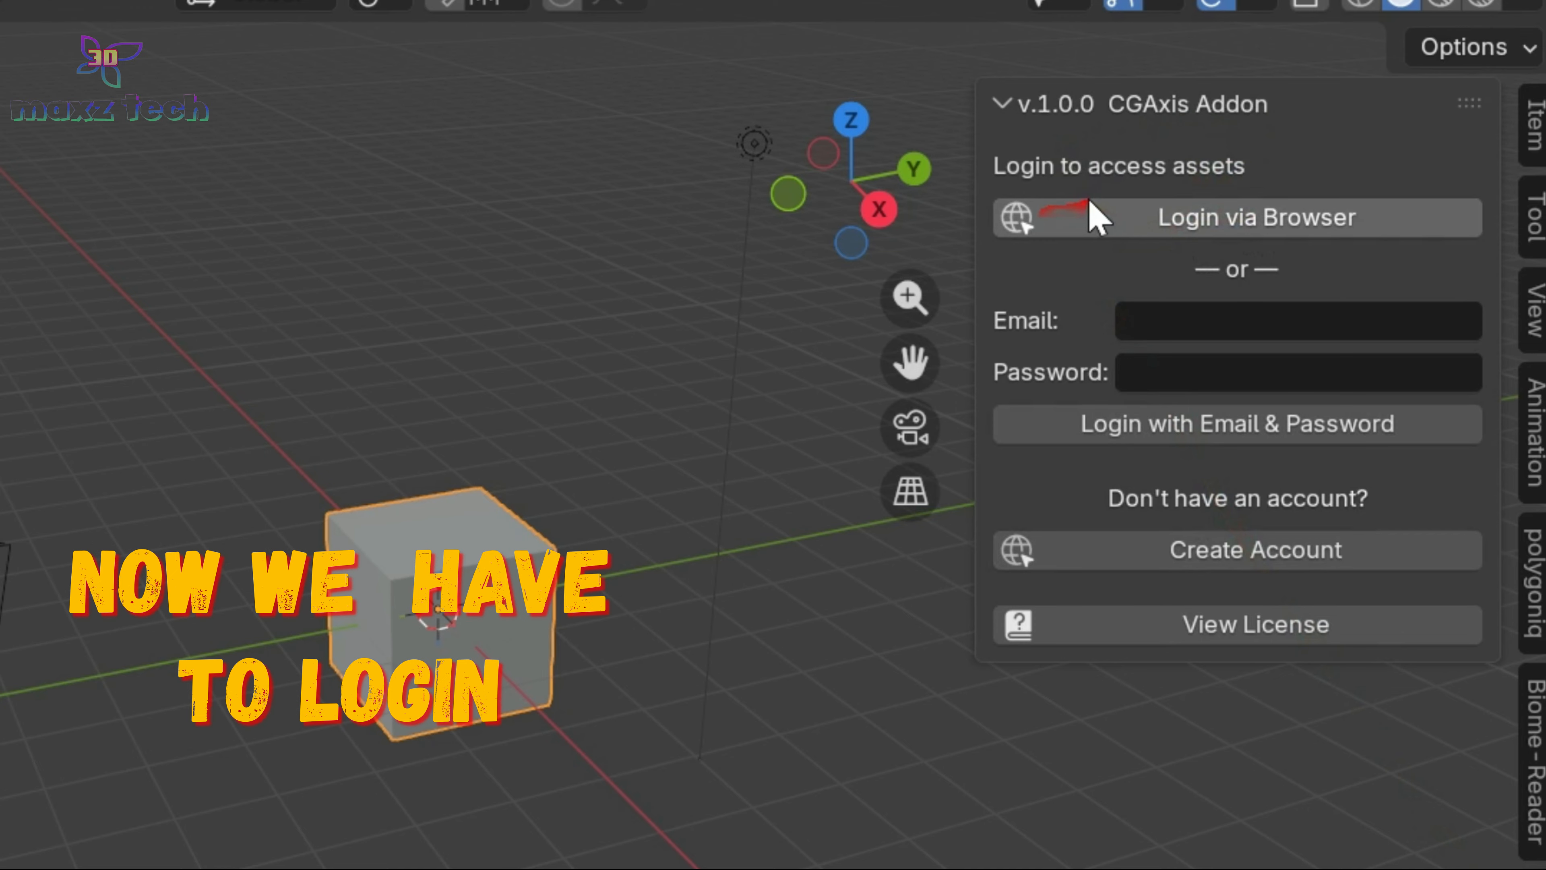
click(1344, 225)
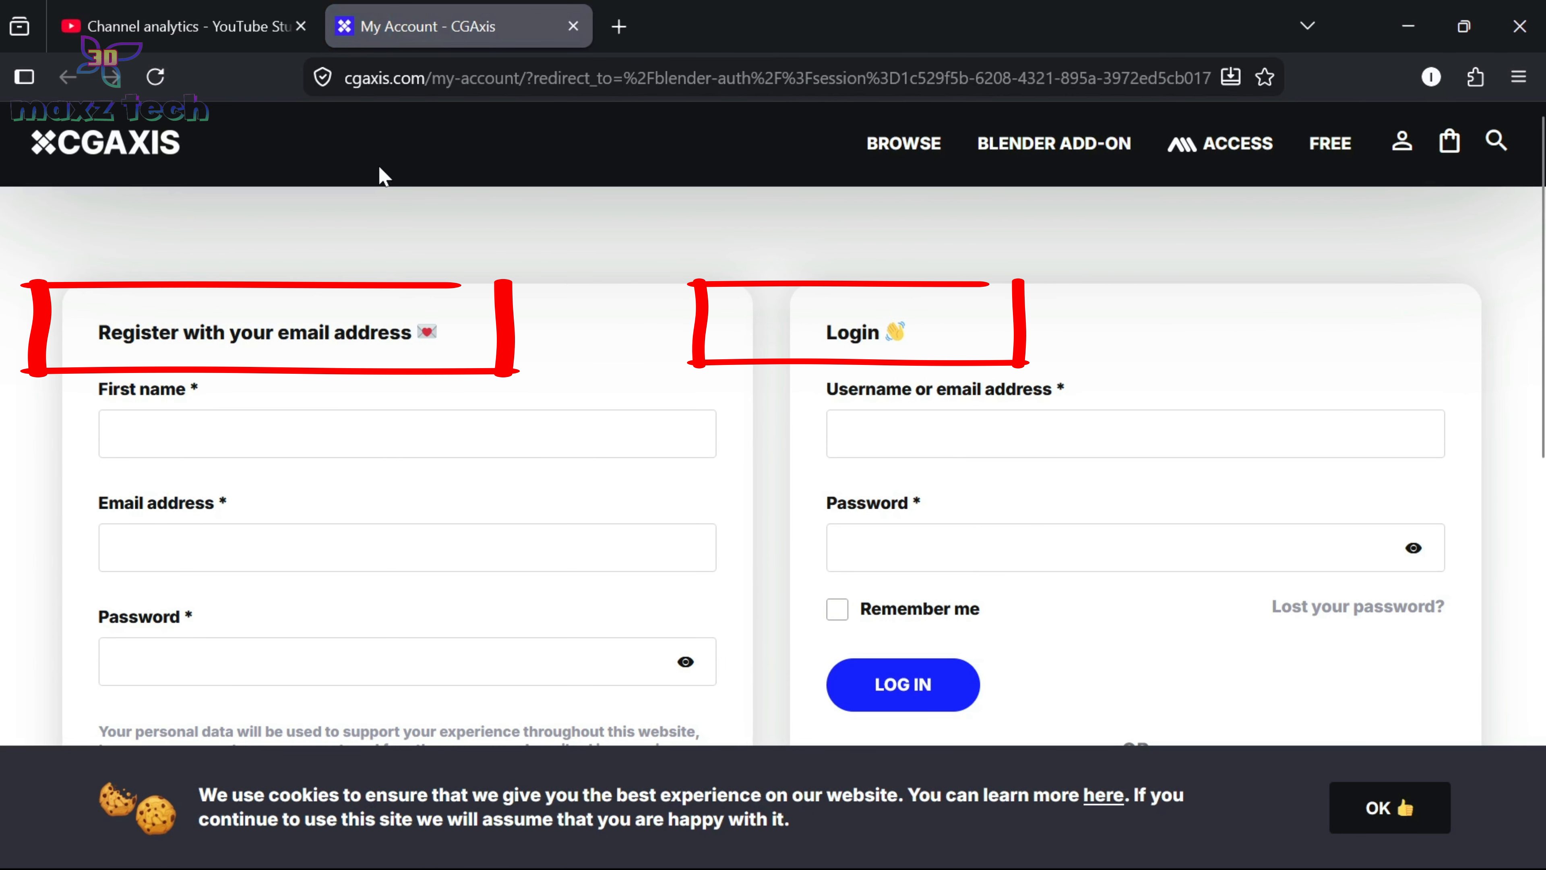
- Look over the CGAxis registration and login forms, and register by continuing with a Google account
scroll(379, 177, down, 4)
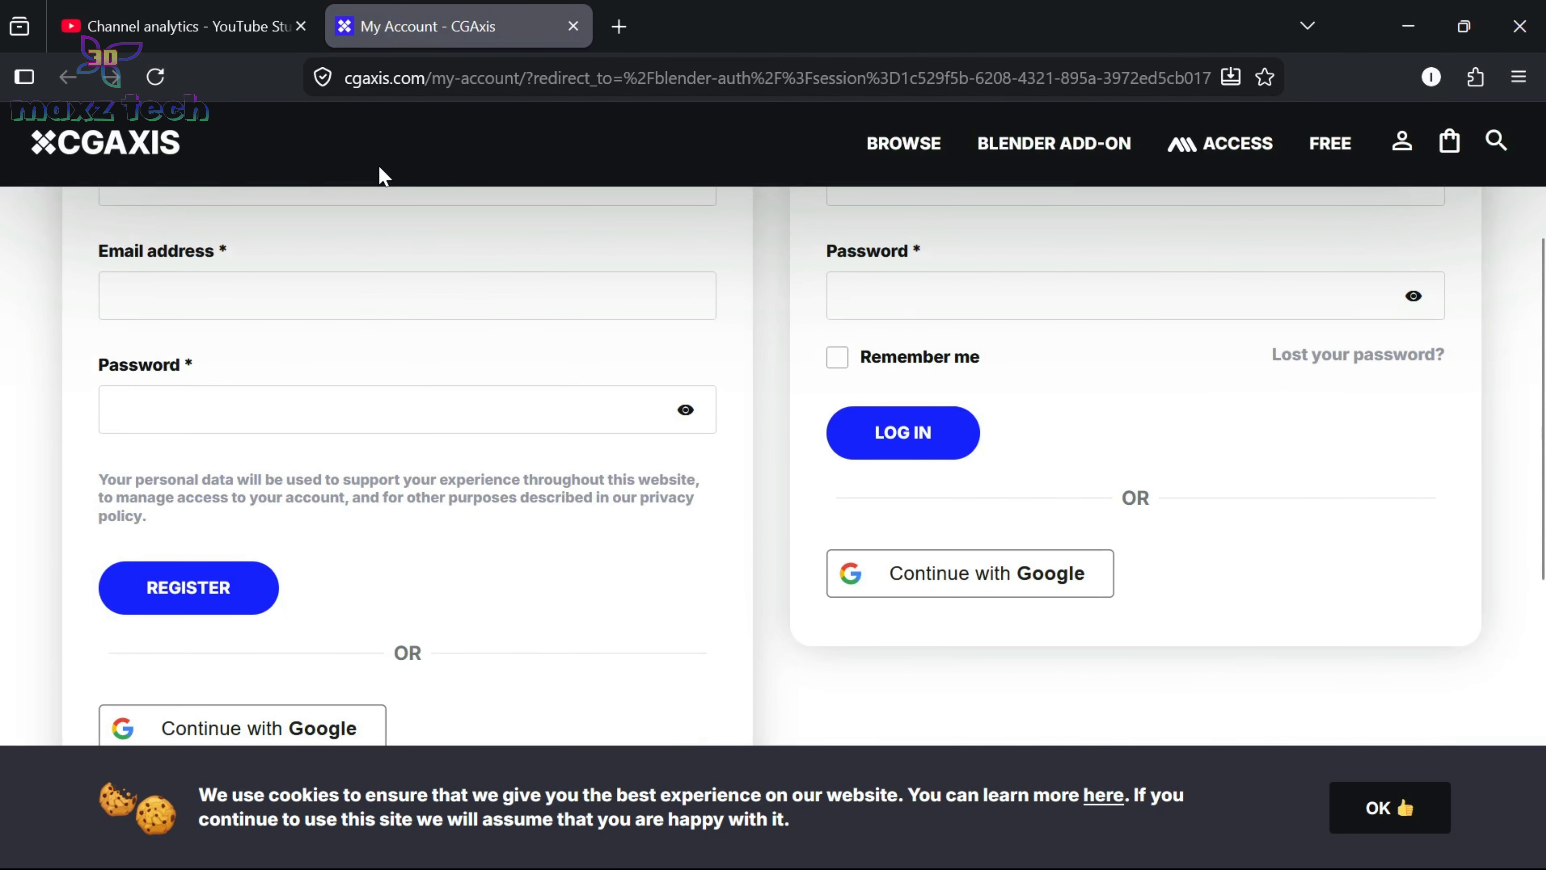
scroll(380, 177, up, 4)
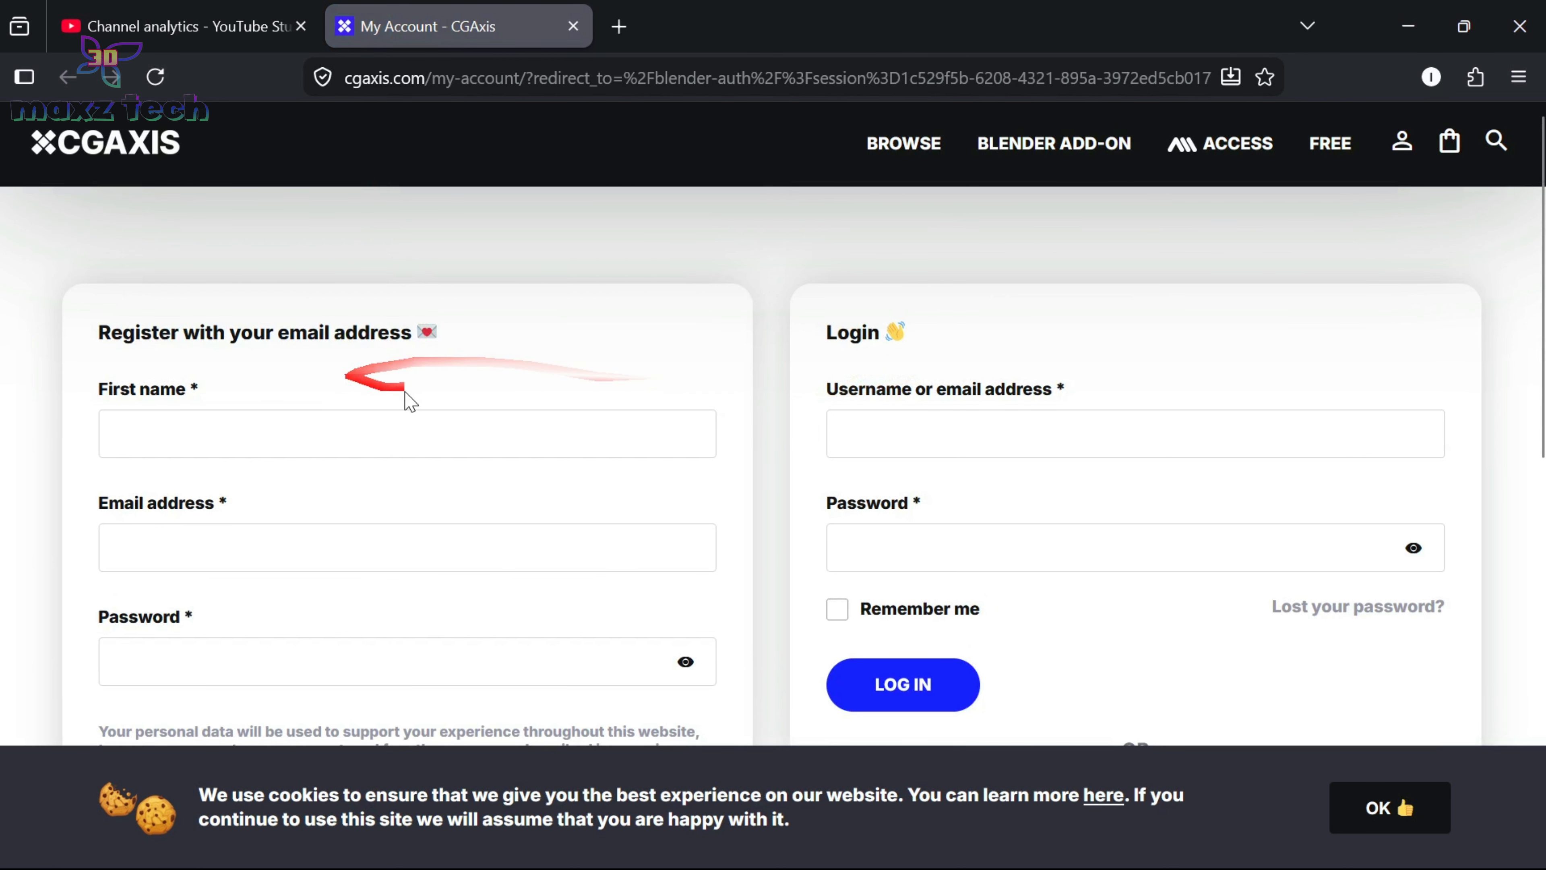
scroll(433, 382, down, 2)
scroll(207, 535, down, 9)
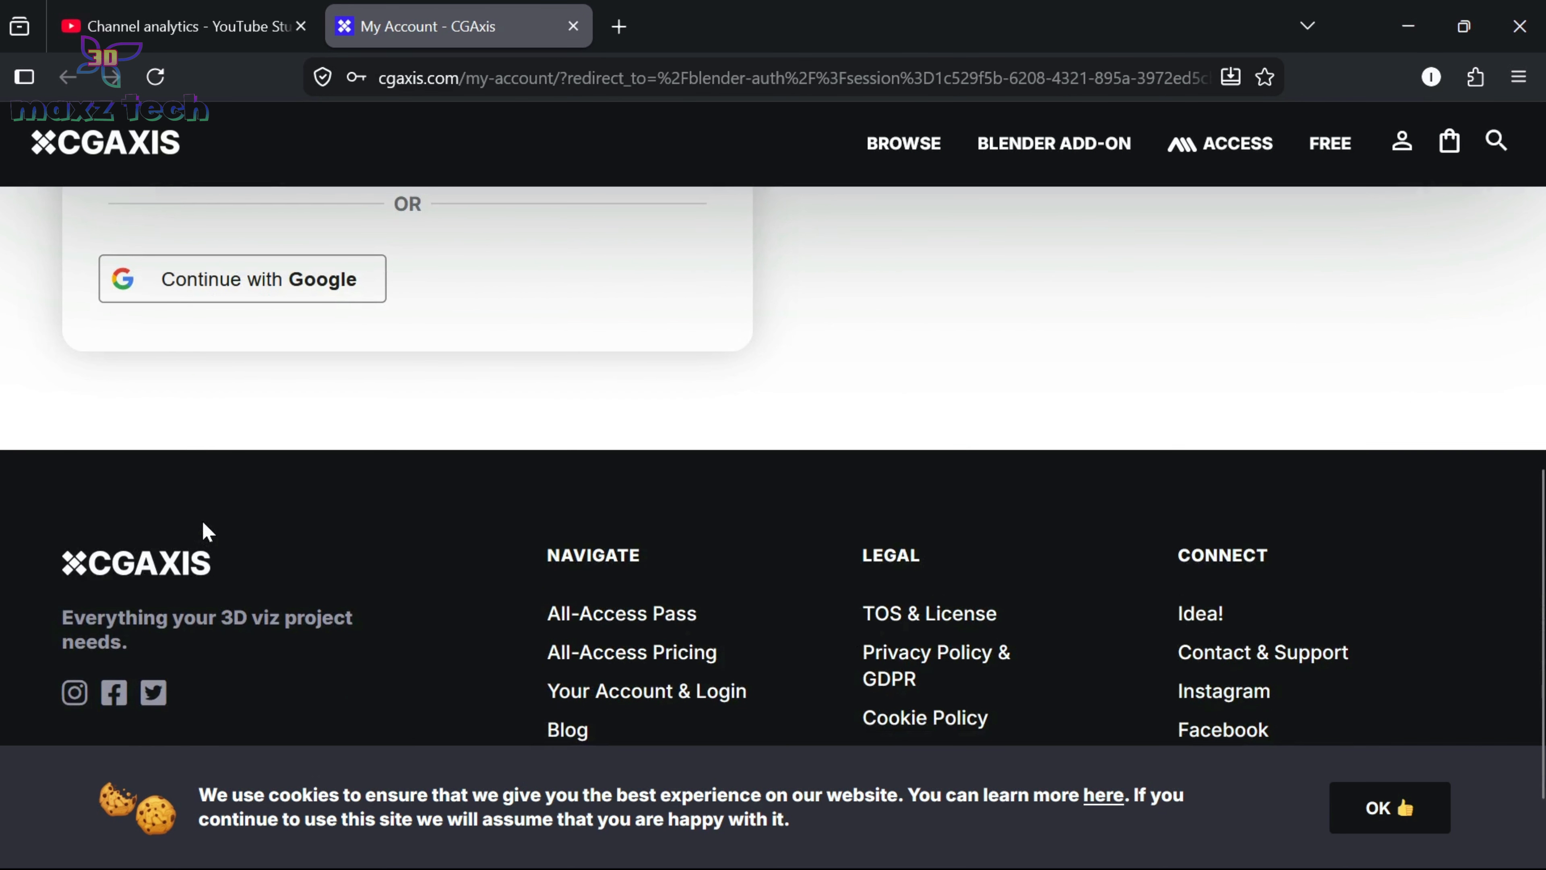
scroll(209, 530, up, 2)
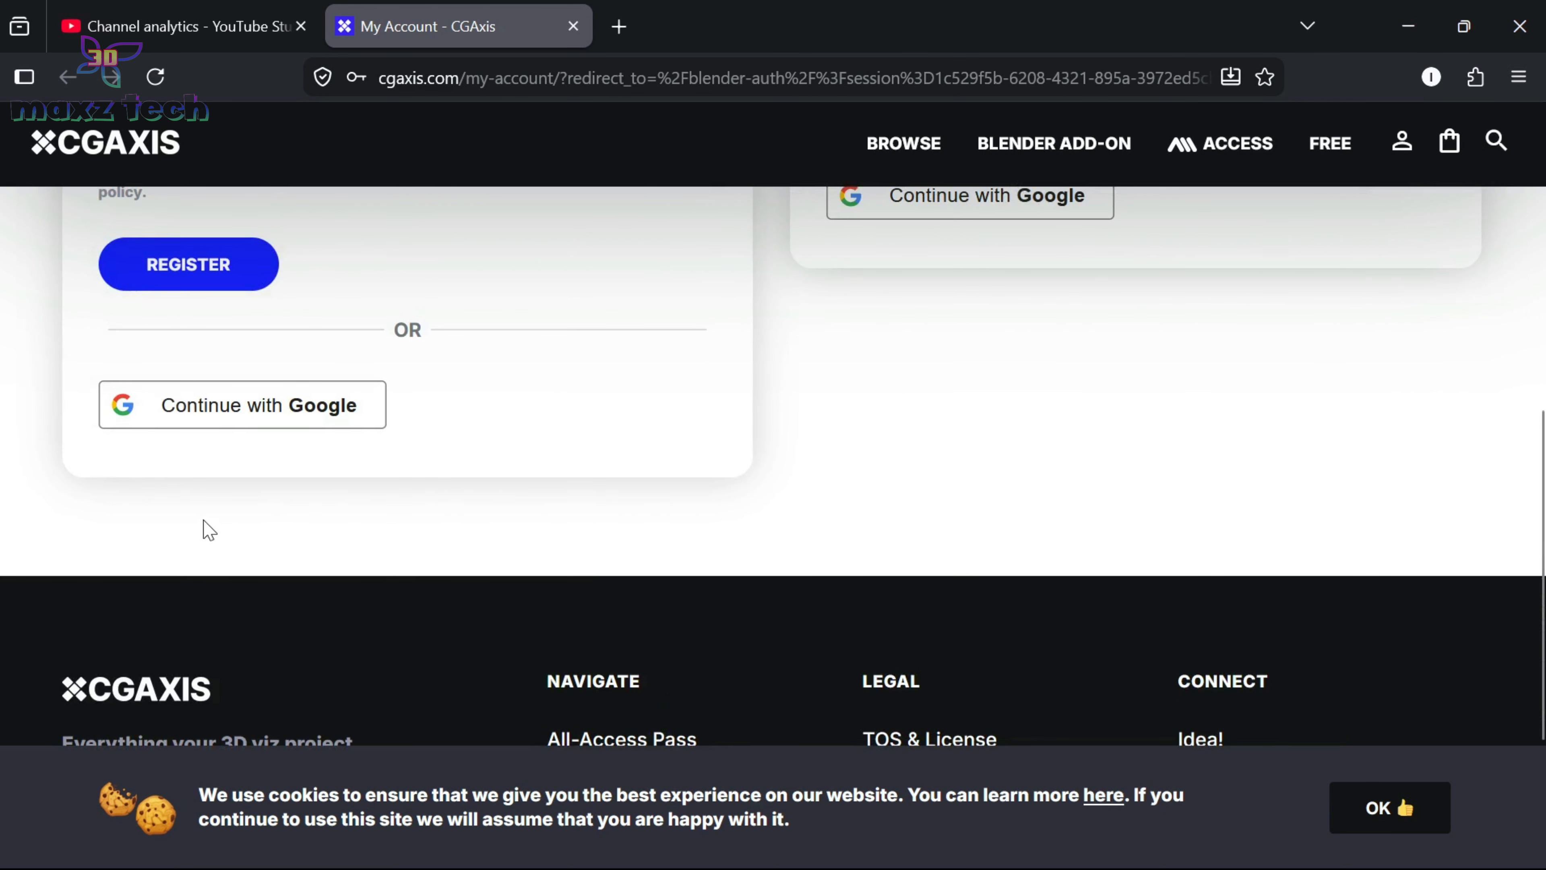
click(277, 421)
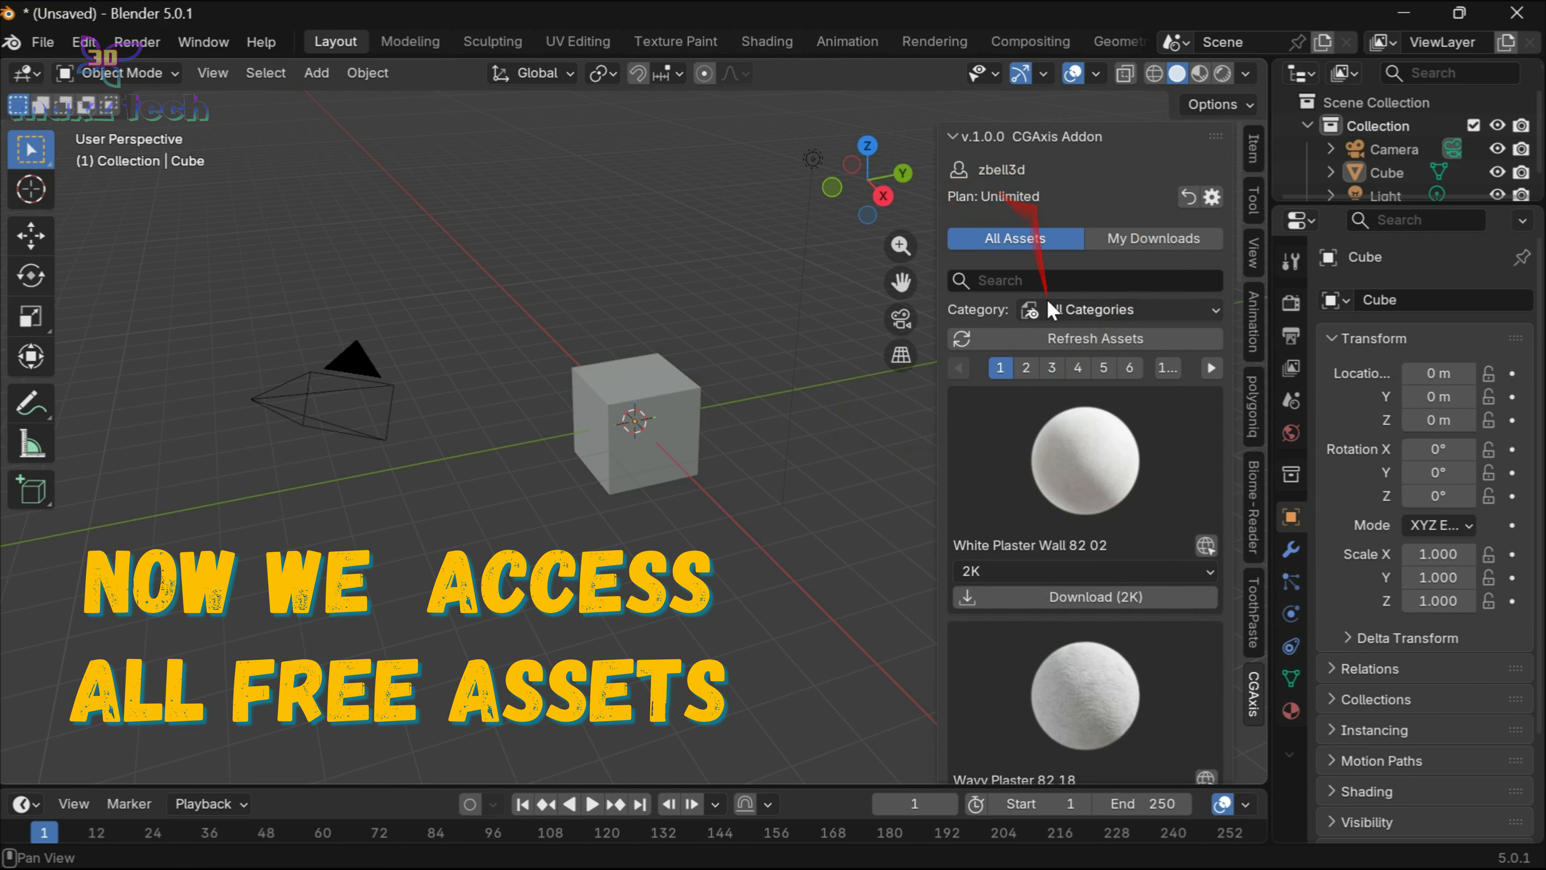
- Look through the wall textures in the CGAxis asset list and switch the viewport to Material Preview shading
scroll(1035, 313, down, 10)
scroll(1074, 308, down, 10)
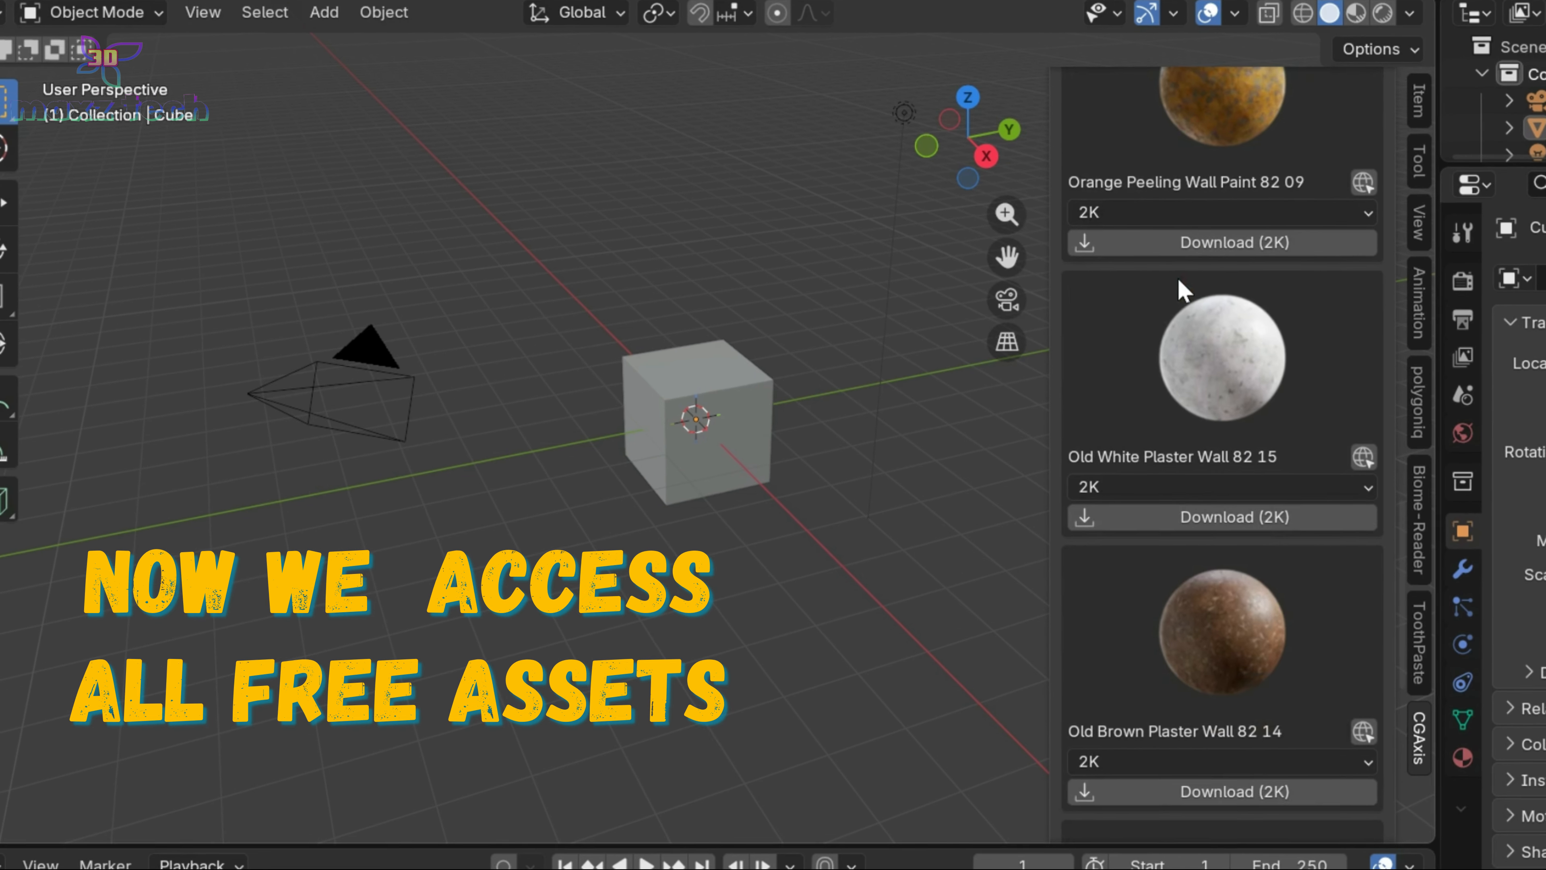
click(1372, 9)
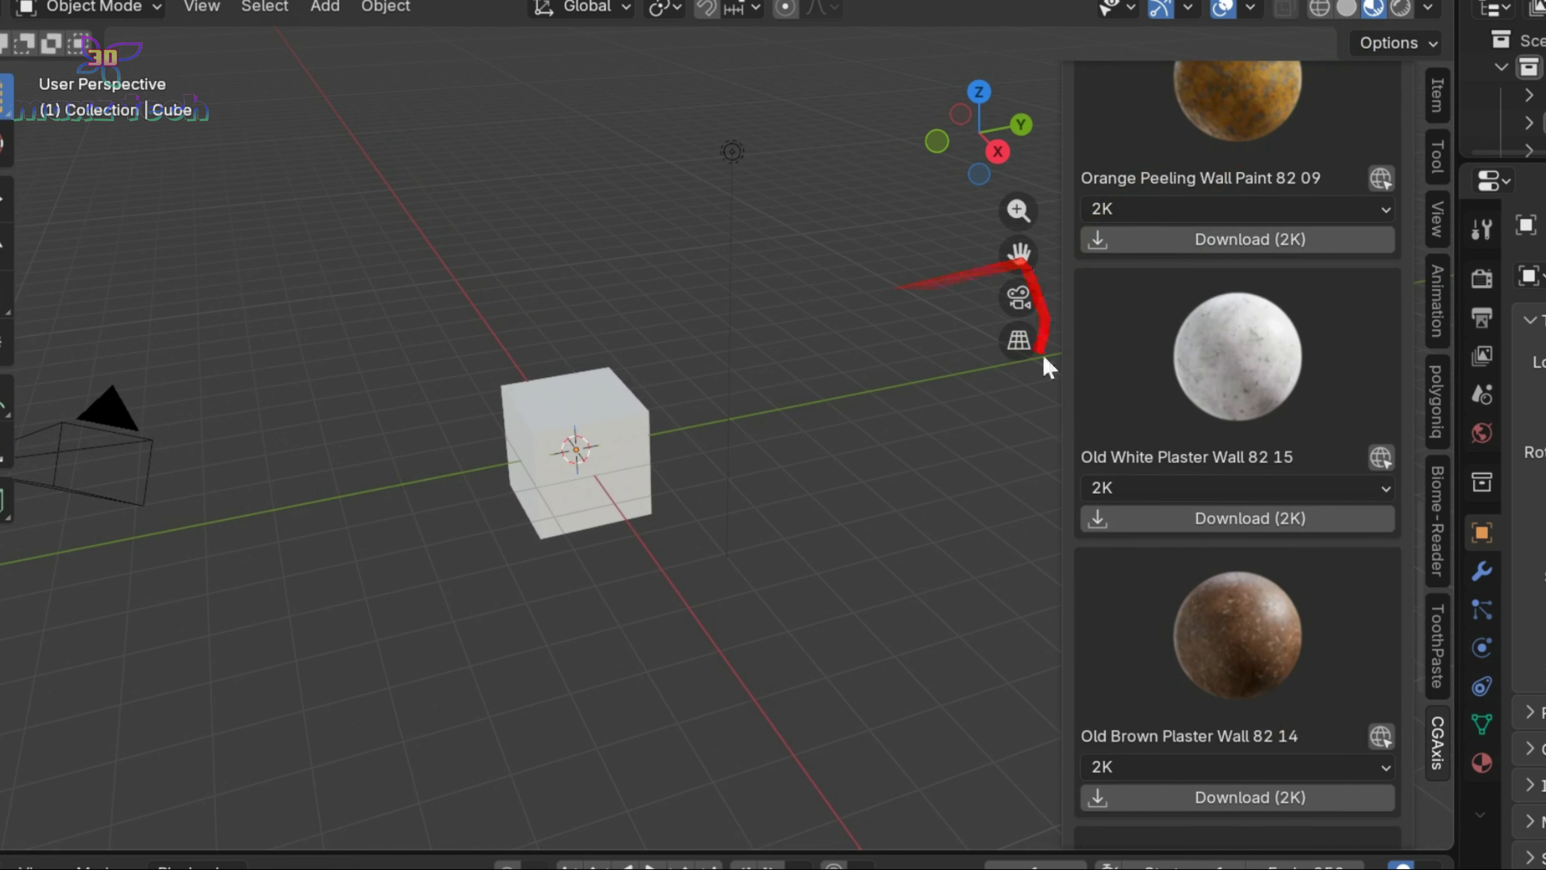
drag(1004, 128, 1011, 140)
- Go through the rest of the first asset page and open page 2 of All Categories
scroll(1307, 537, down, 8)
scroll(1307, 537, down, 2)
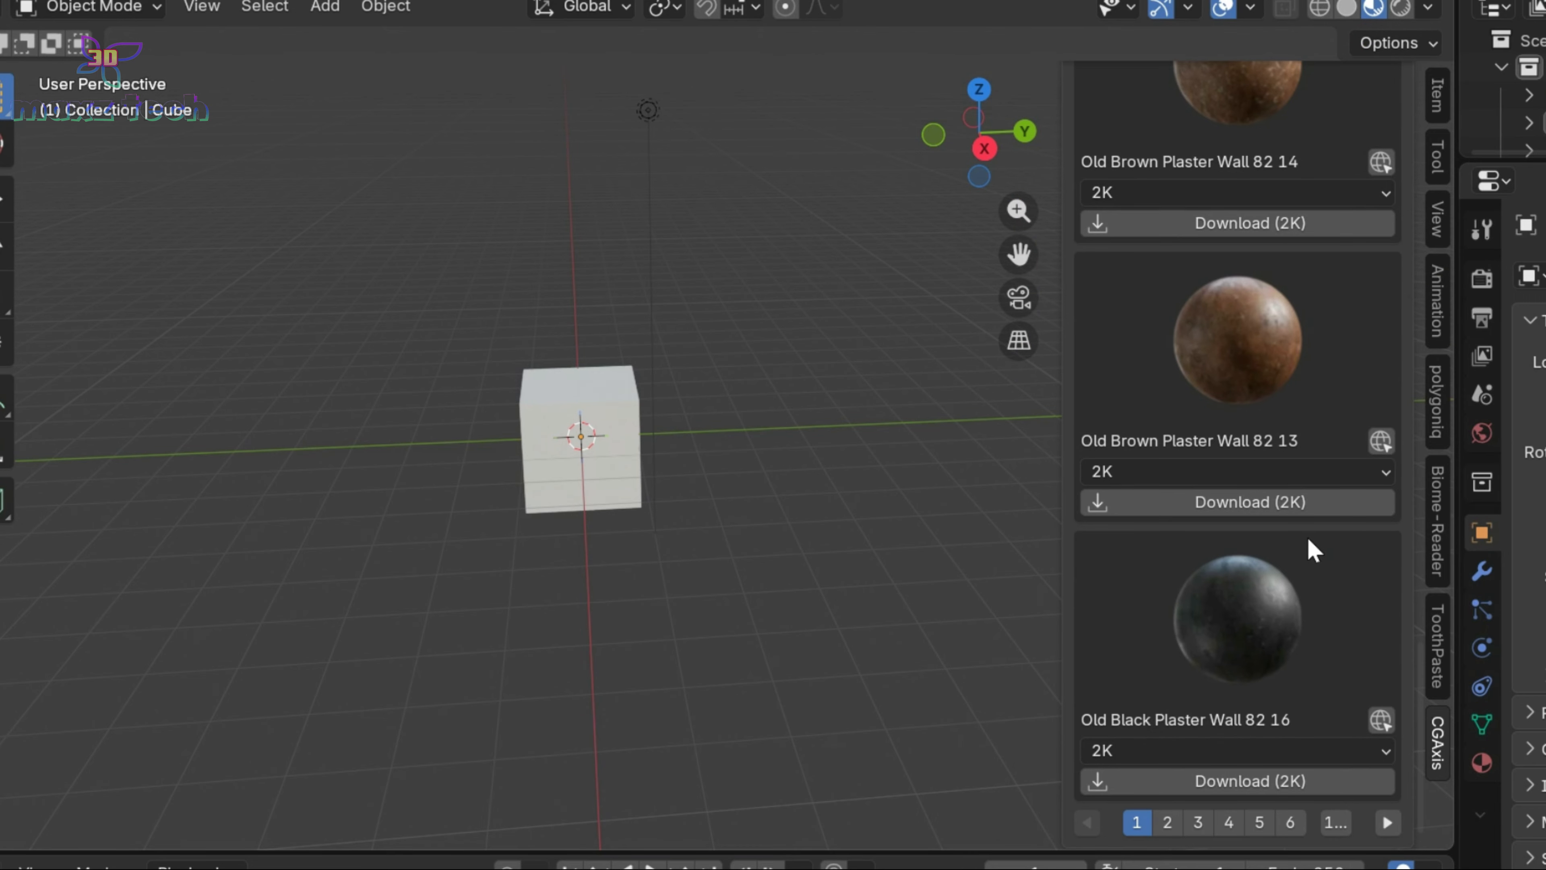
scroll(1307, 537, up, 2)
scroll(1307, 537, down, 2)
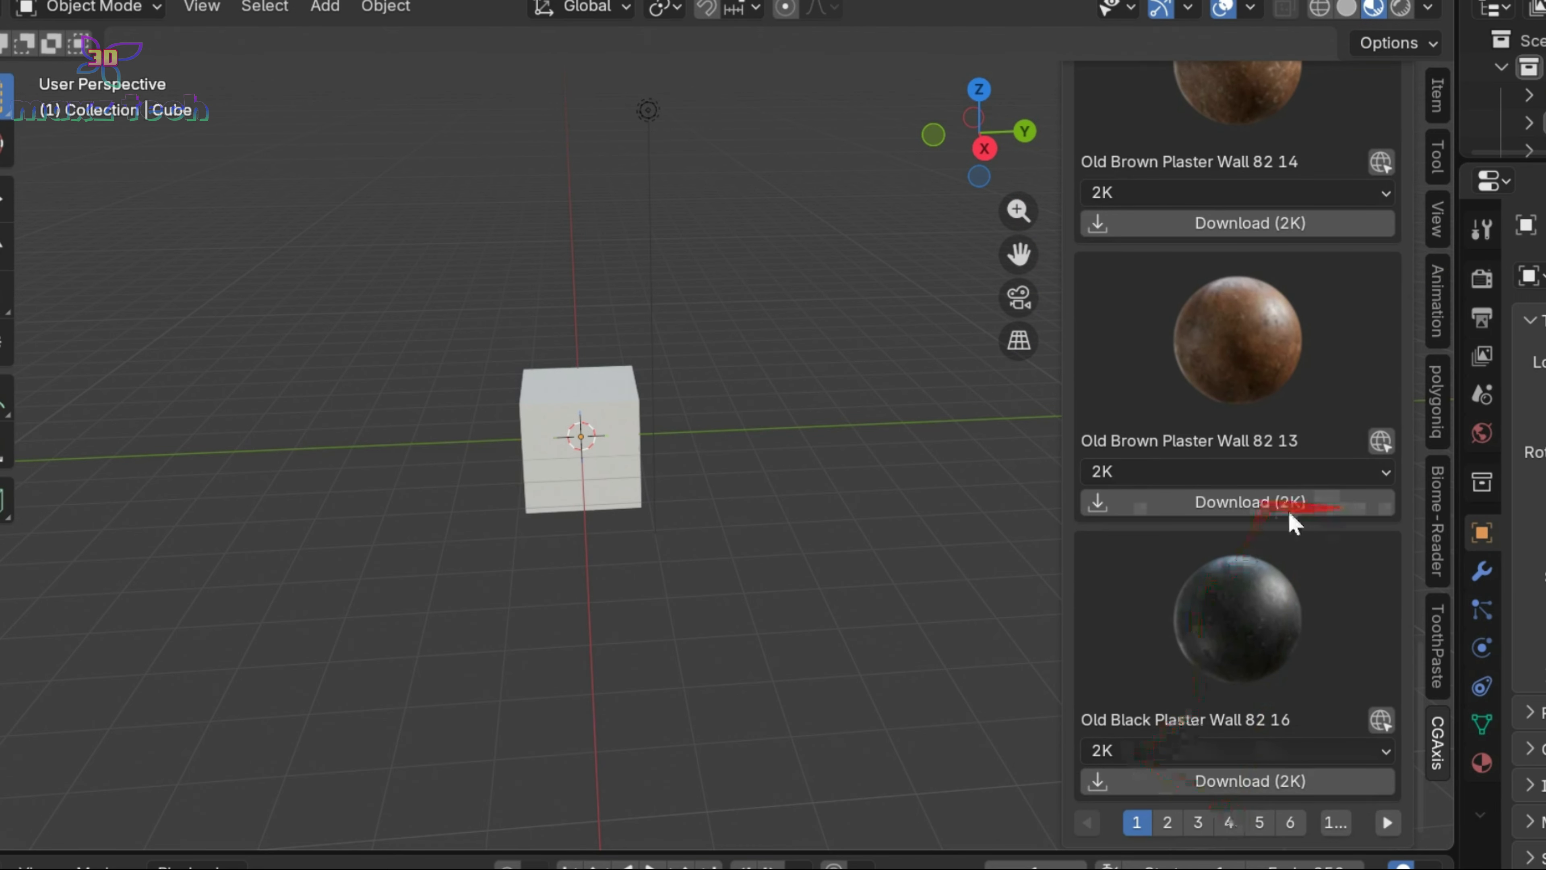
click(1172, 826)
scroll(1171, 611, up, 10)
scroll(1170, 611, up, 15)
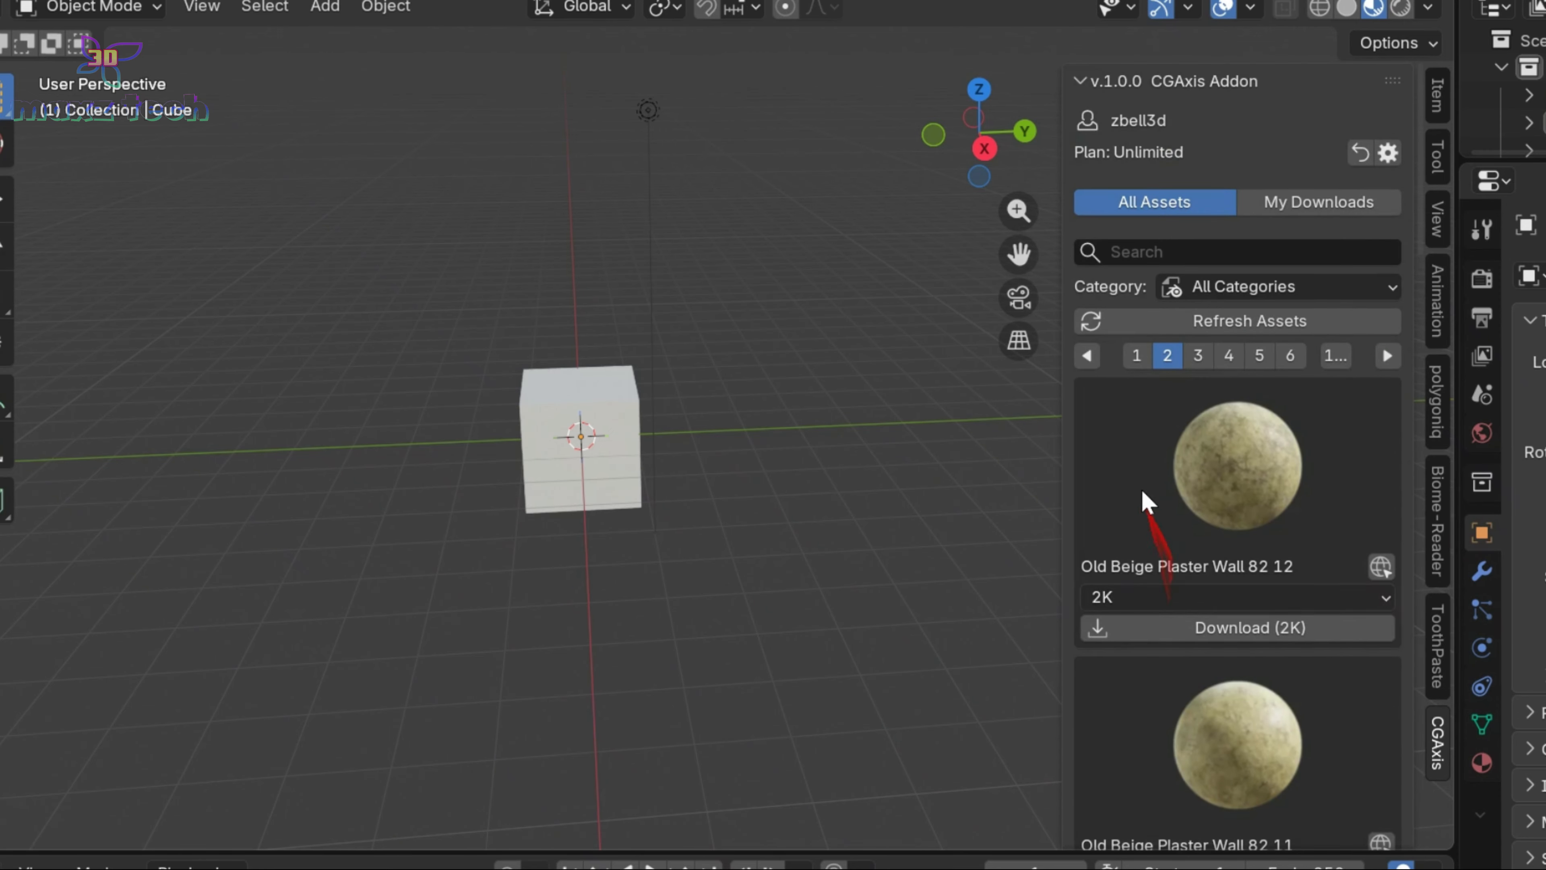
- Download the Black Peeling Wall Paint 82 10 material at 2K and append it to the cube
scroll(1166, 558, down, 15)
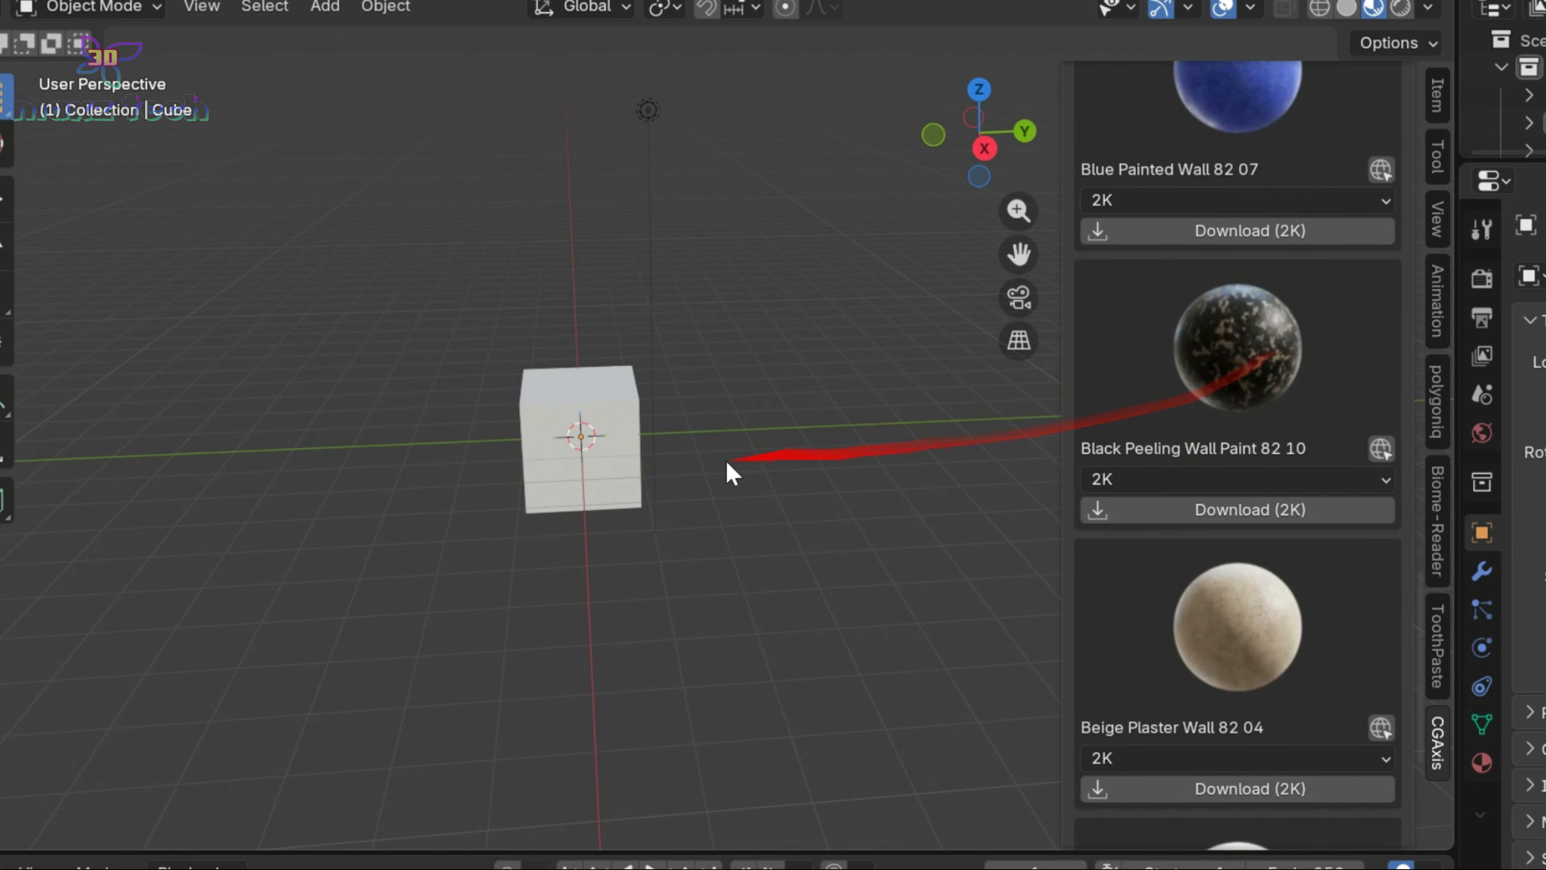
click(619, 462)
click(1153, 517)
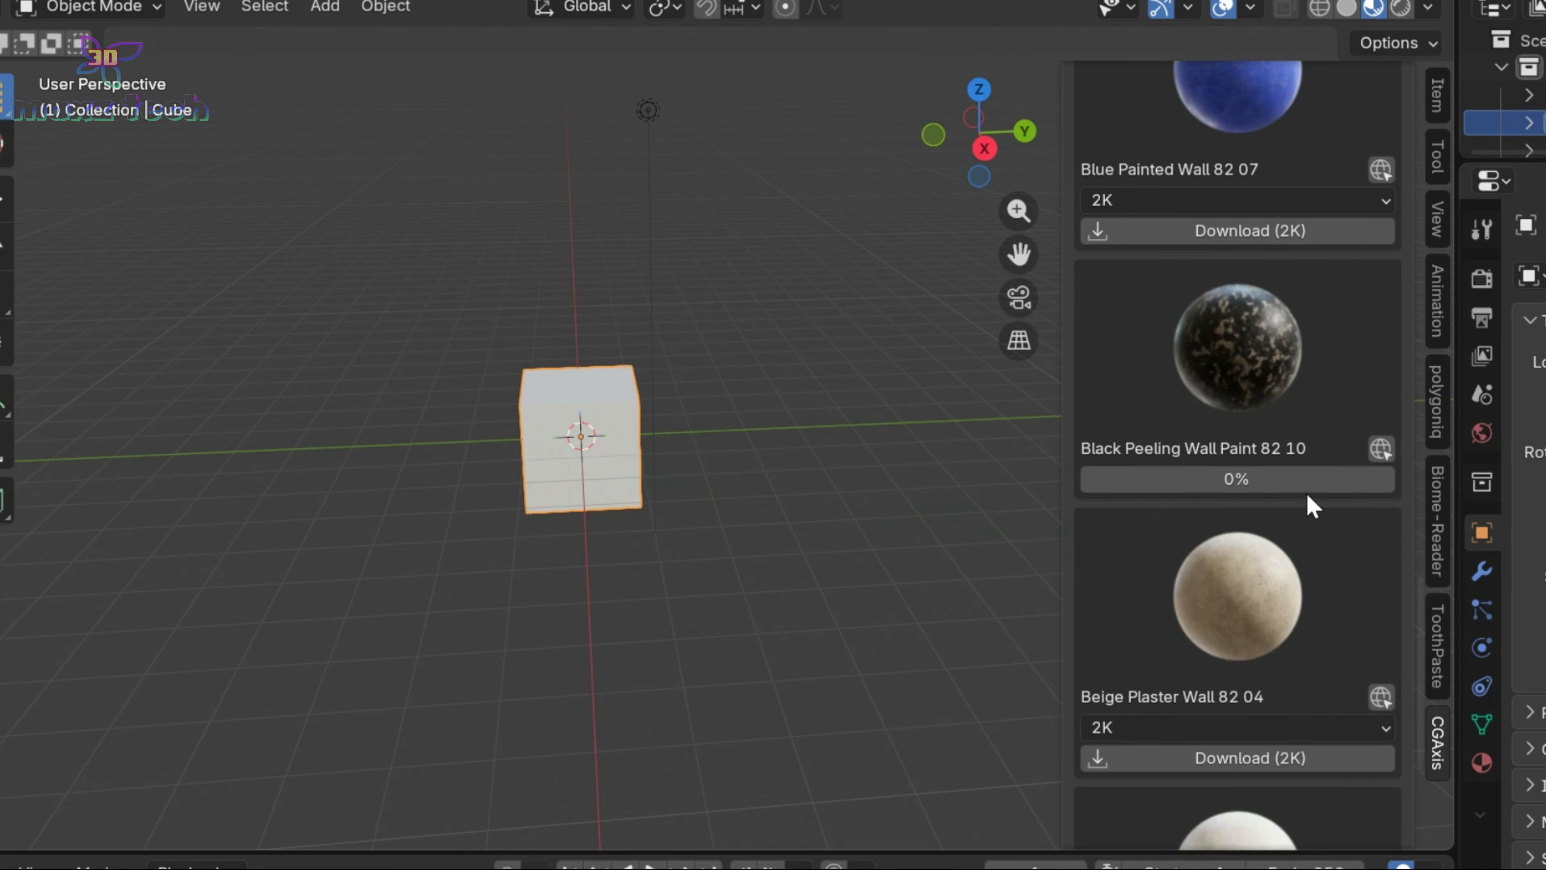
scroll(924, 585, up, 3)
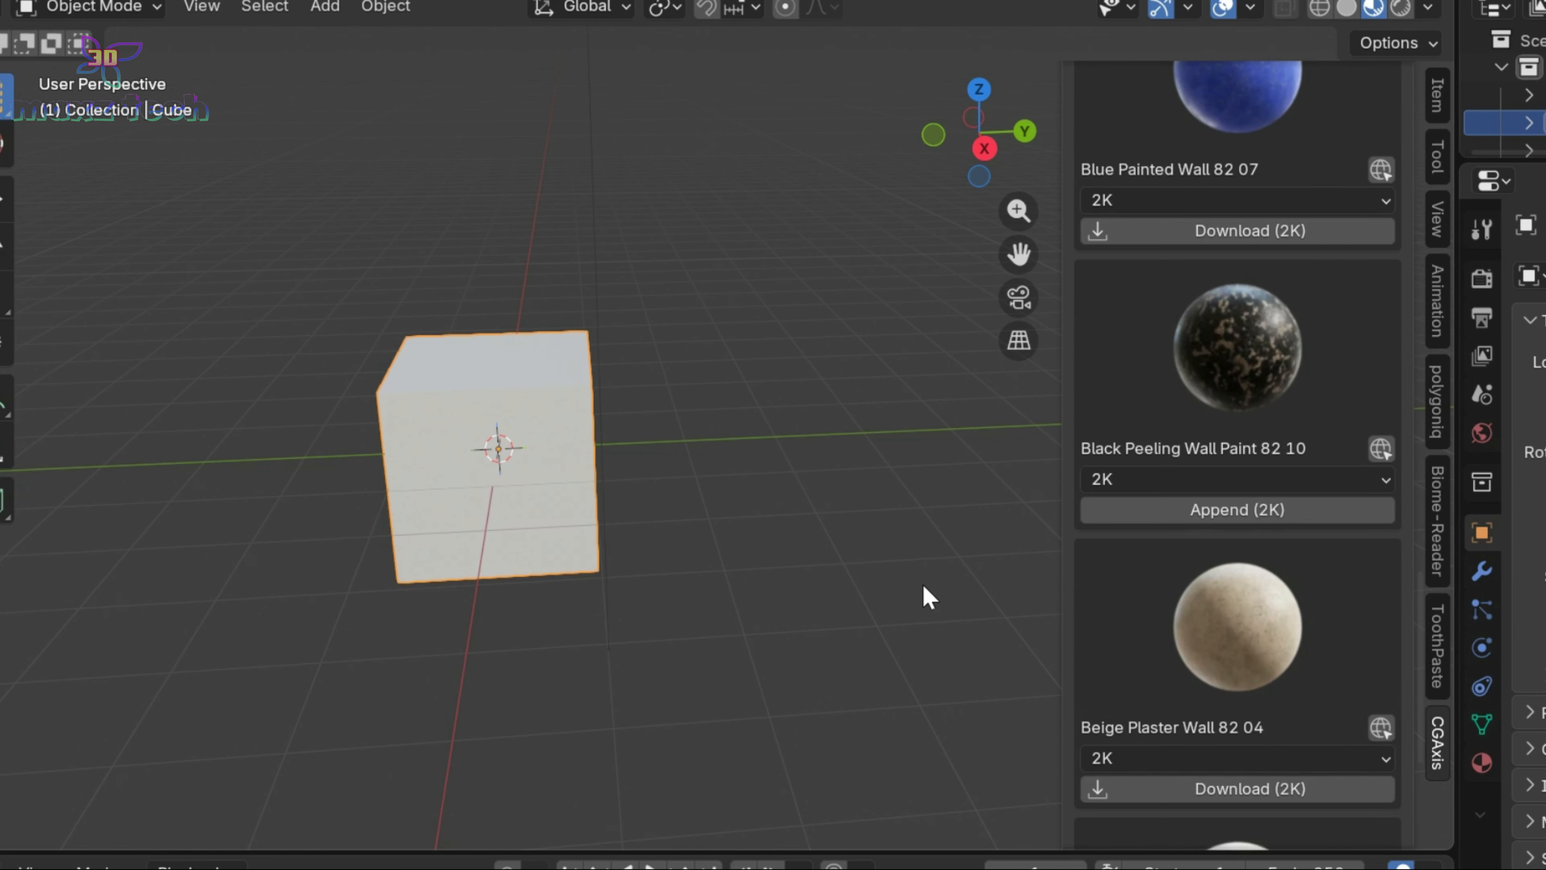
click(1197, 510)
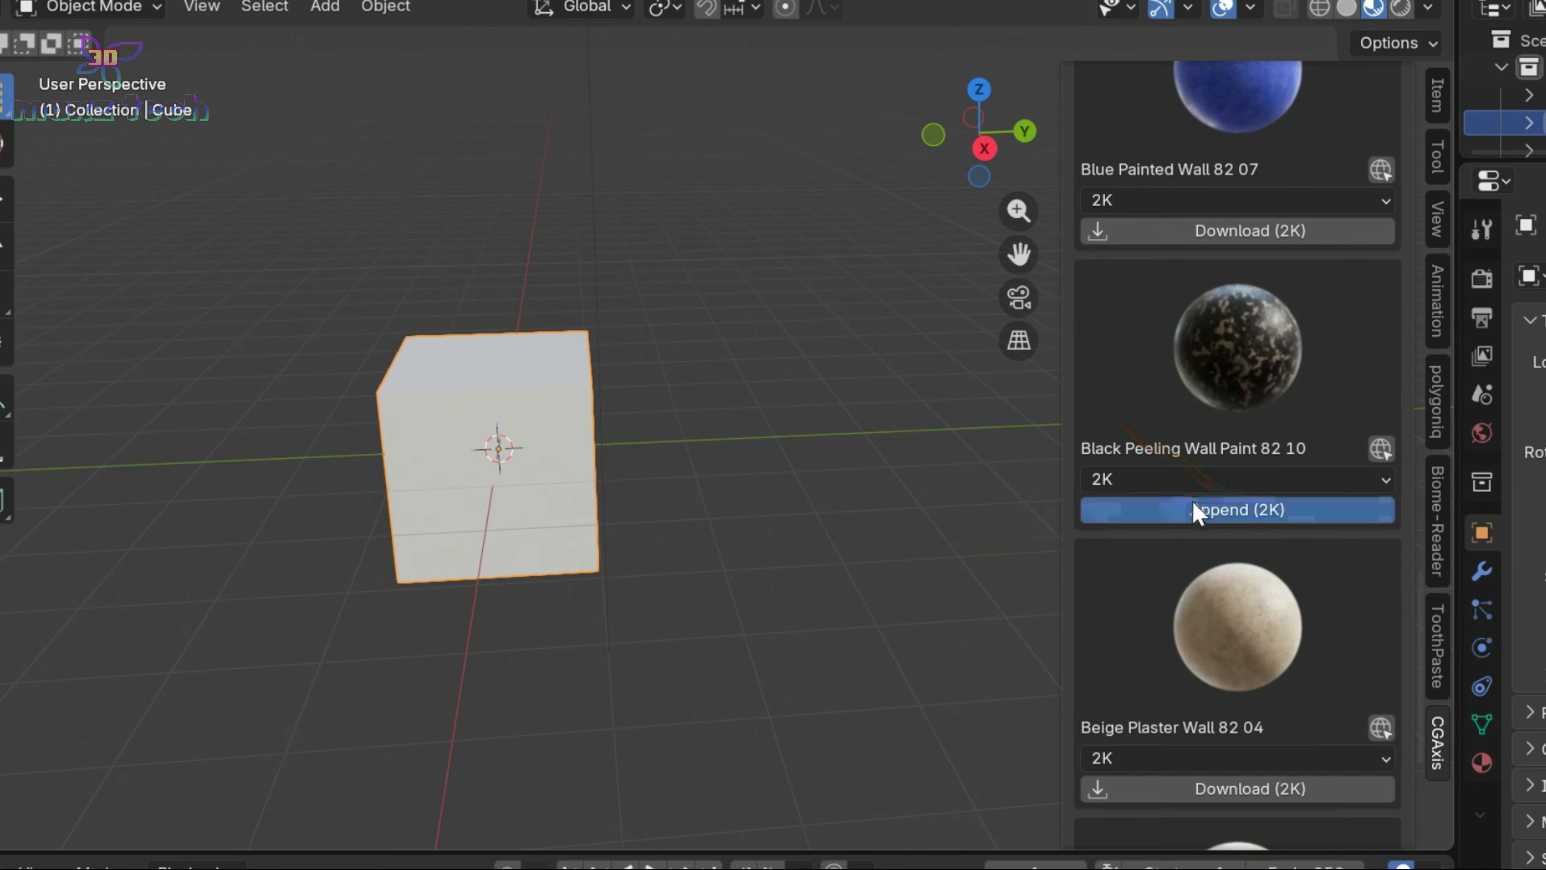
scroll(528, 511, up, 3)
drag(1019, 255, 1091, 216)
mouse_move(979, 168)
mouse_down()
mouse_move(870, 100)
mouse_move(998, 207)
mouse_move(986, 141)
mouse_up()
- Look through the concrete pedestal models on page 3 of the asset list and delete the cube from the scene
scroll(1266, 317, down, 5)
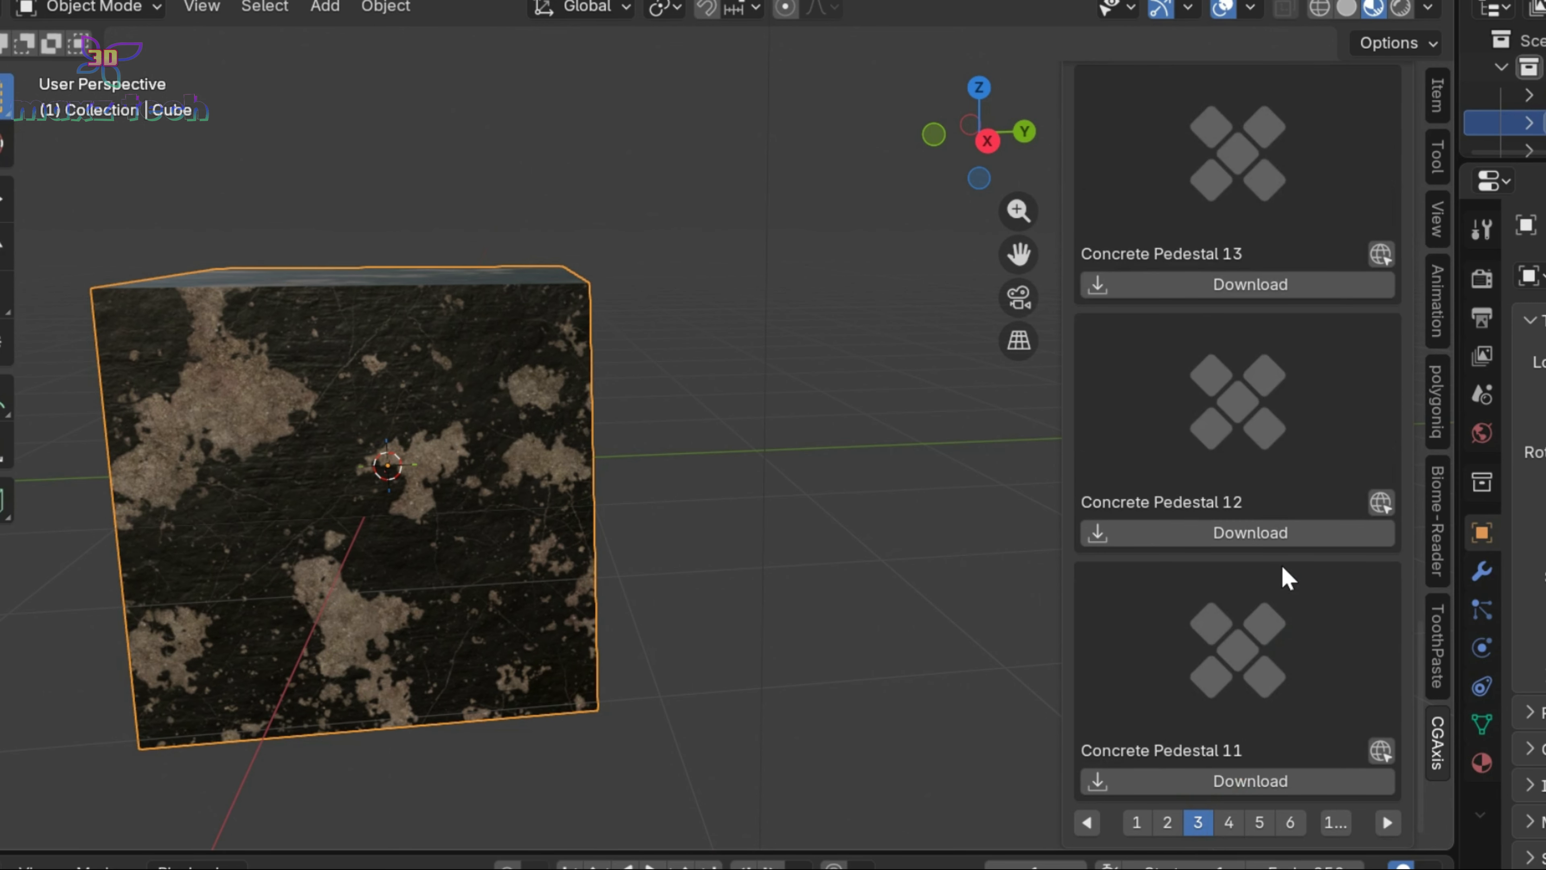
scroll(1279, 559, up, 10)
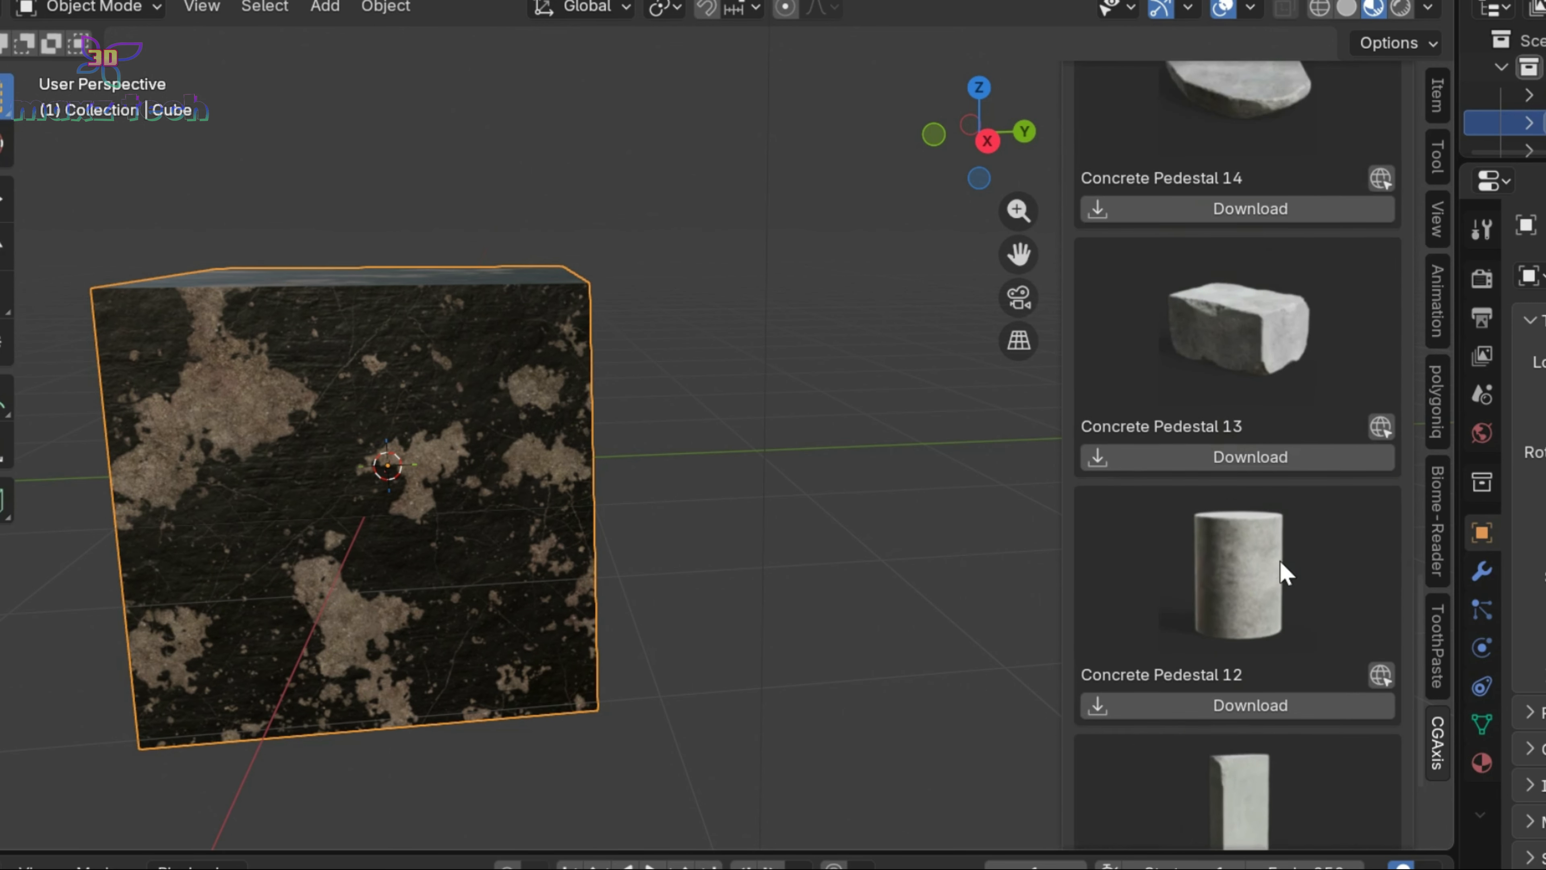
scroll(1283, 572, up, 12)
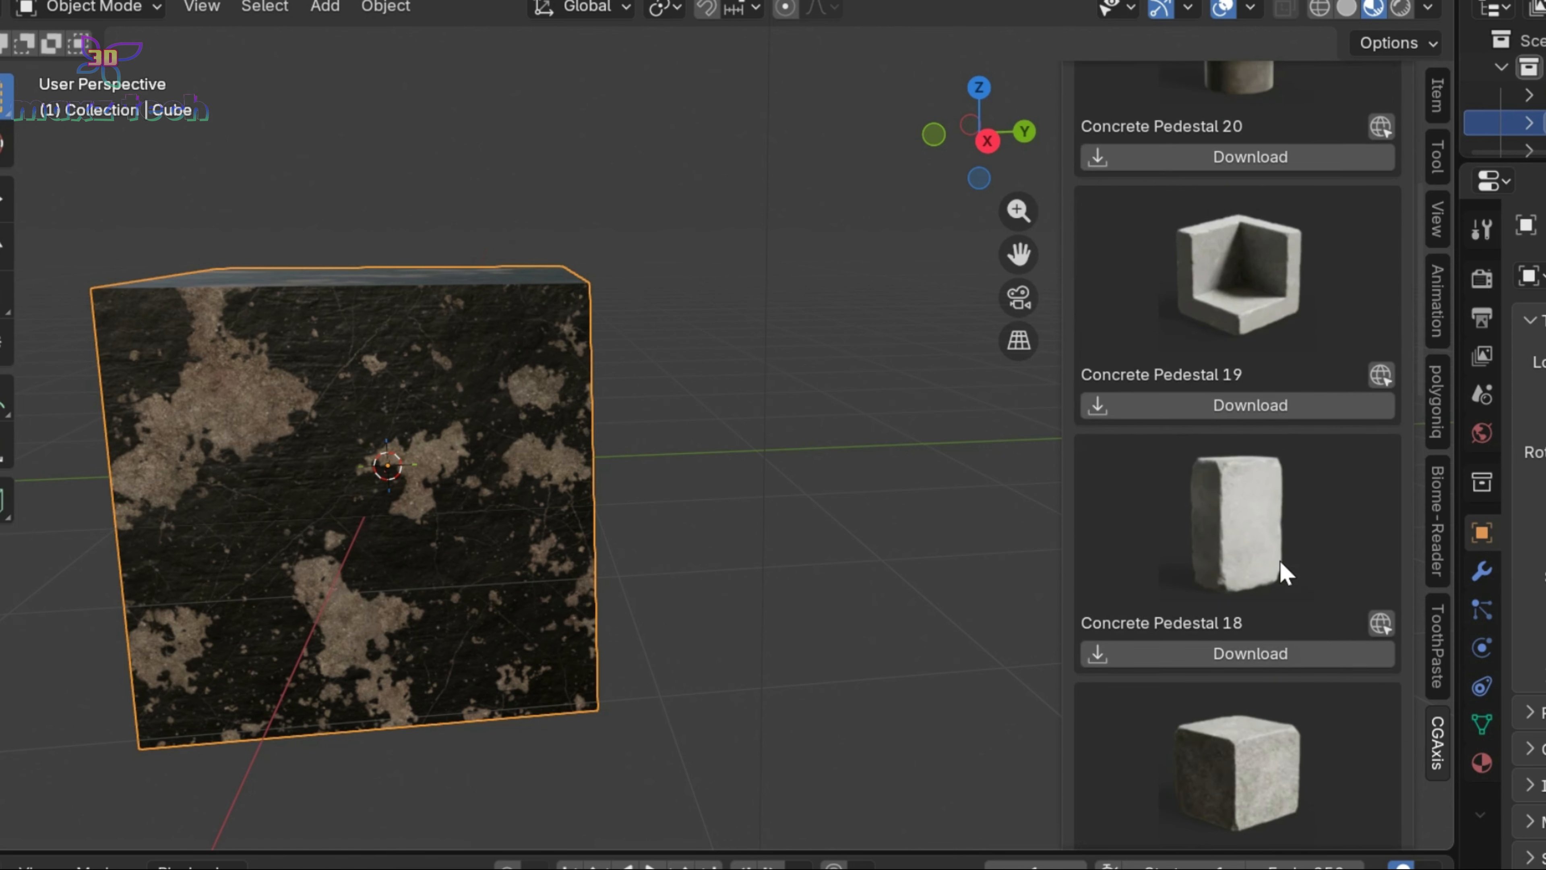
scroll(1261, 392, down, 5)
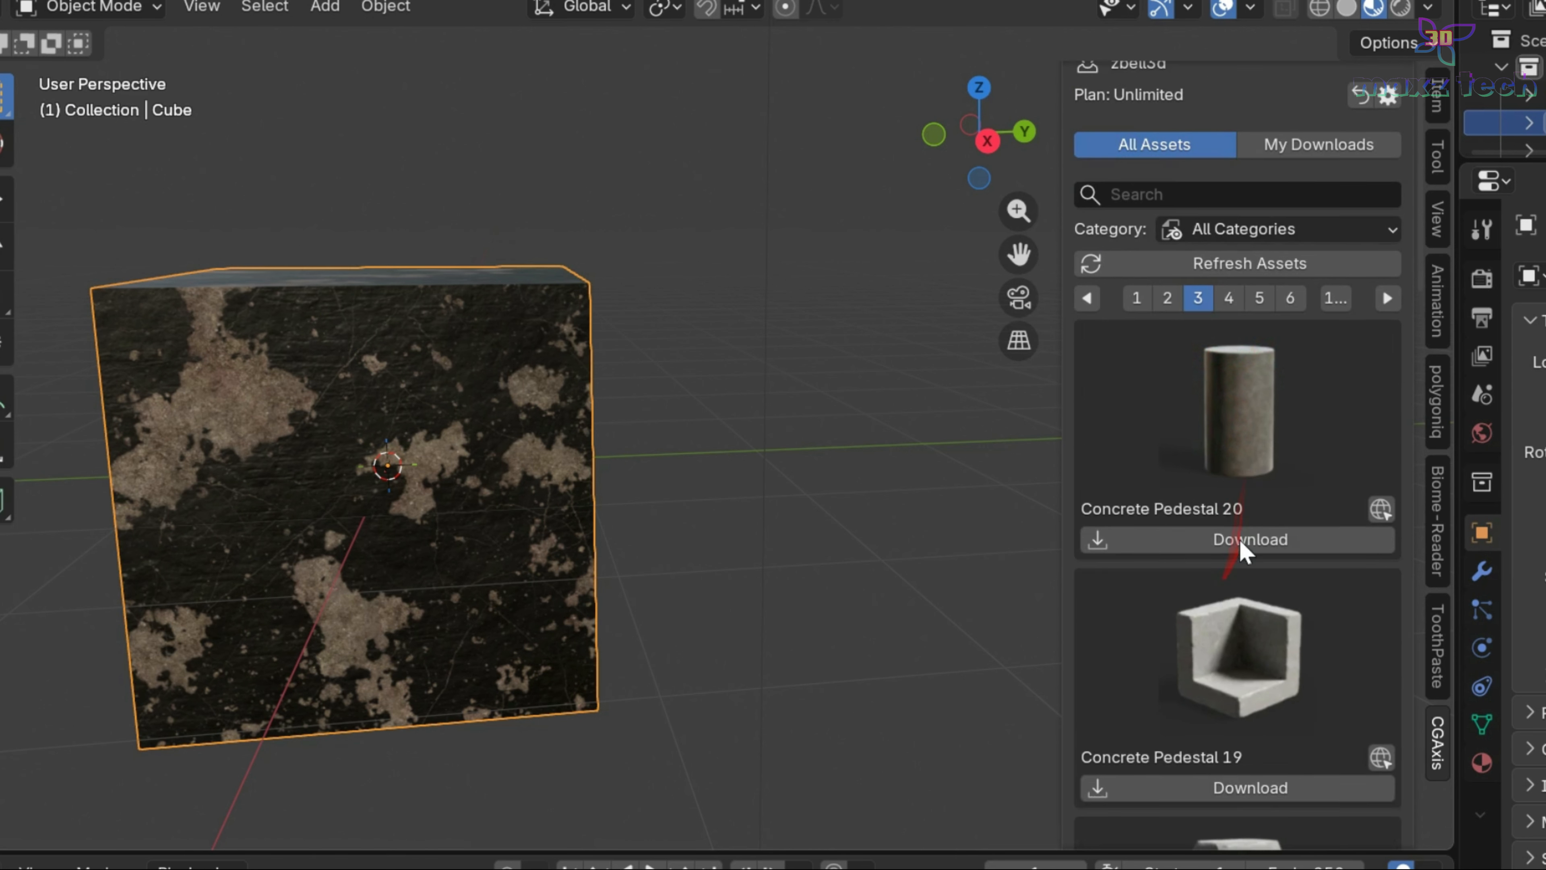
key(Delete)
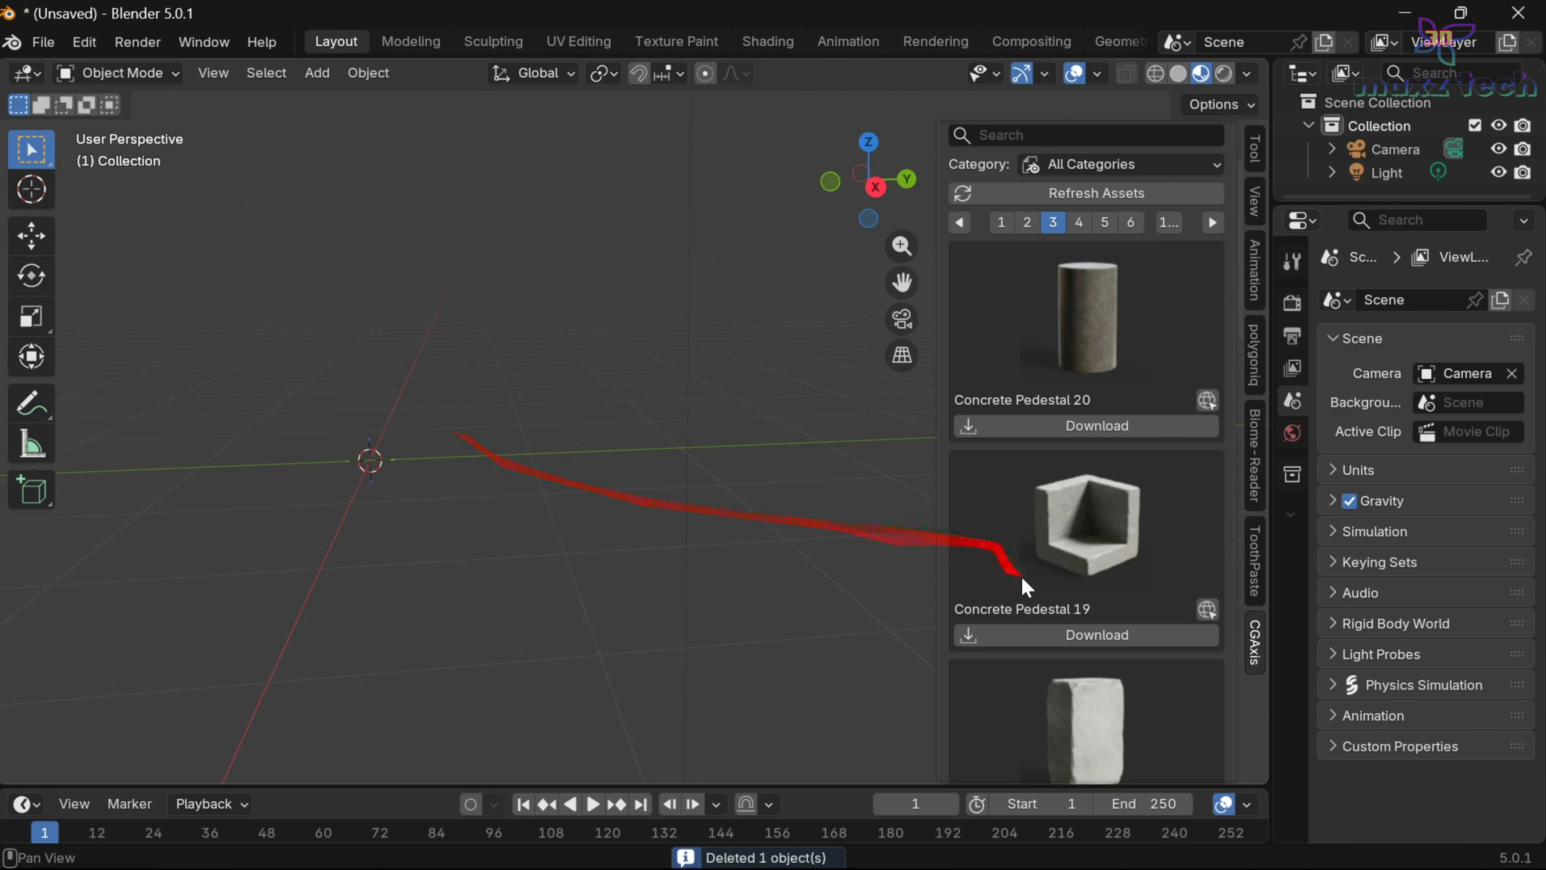
- Download the Concrete Pedestal 19 model and add it to the scene
click(1090, 645)
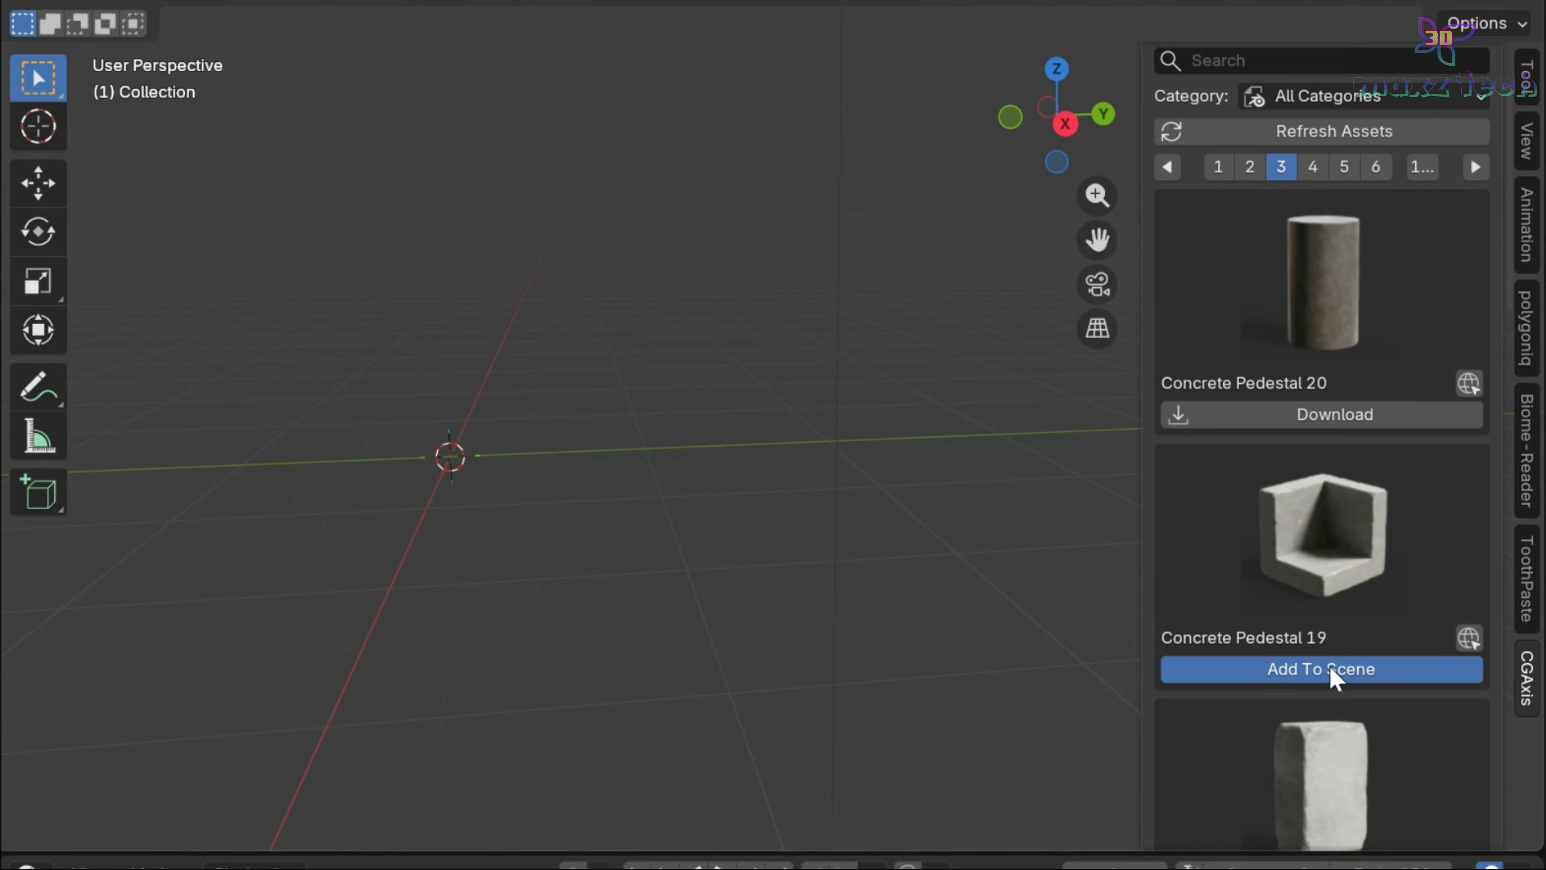
click(1331, 670)
drag(1011, 215, 978, 261)
scroll(978, 261, up, 4)
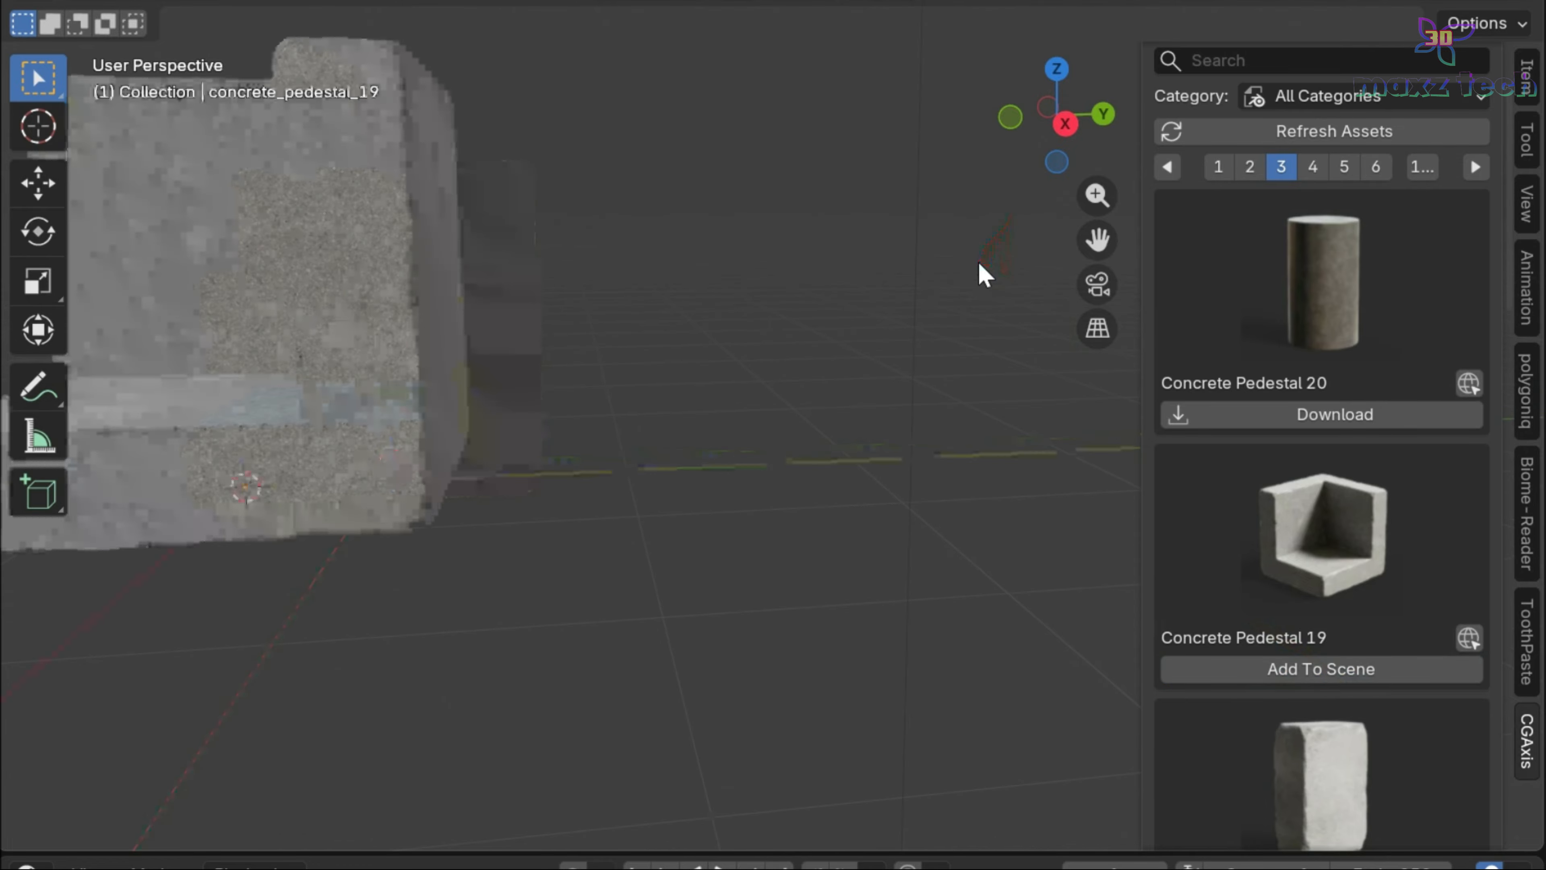
drag(1018, 140, 1275, 174)
scroll(875, 210, down, 3)
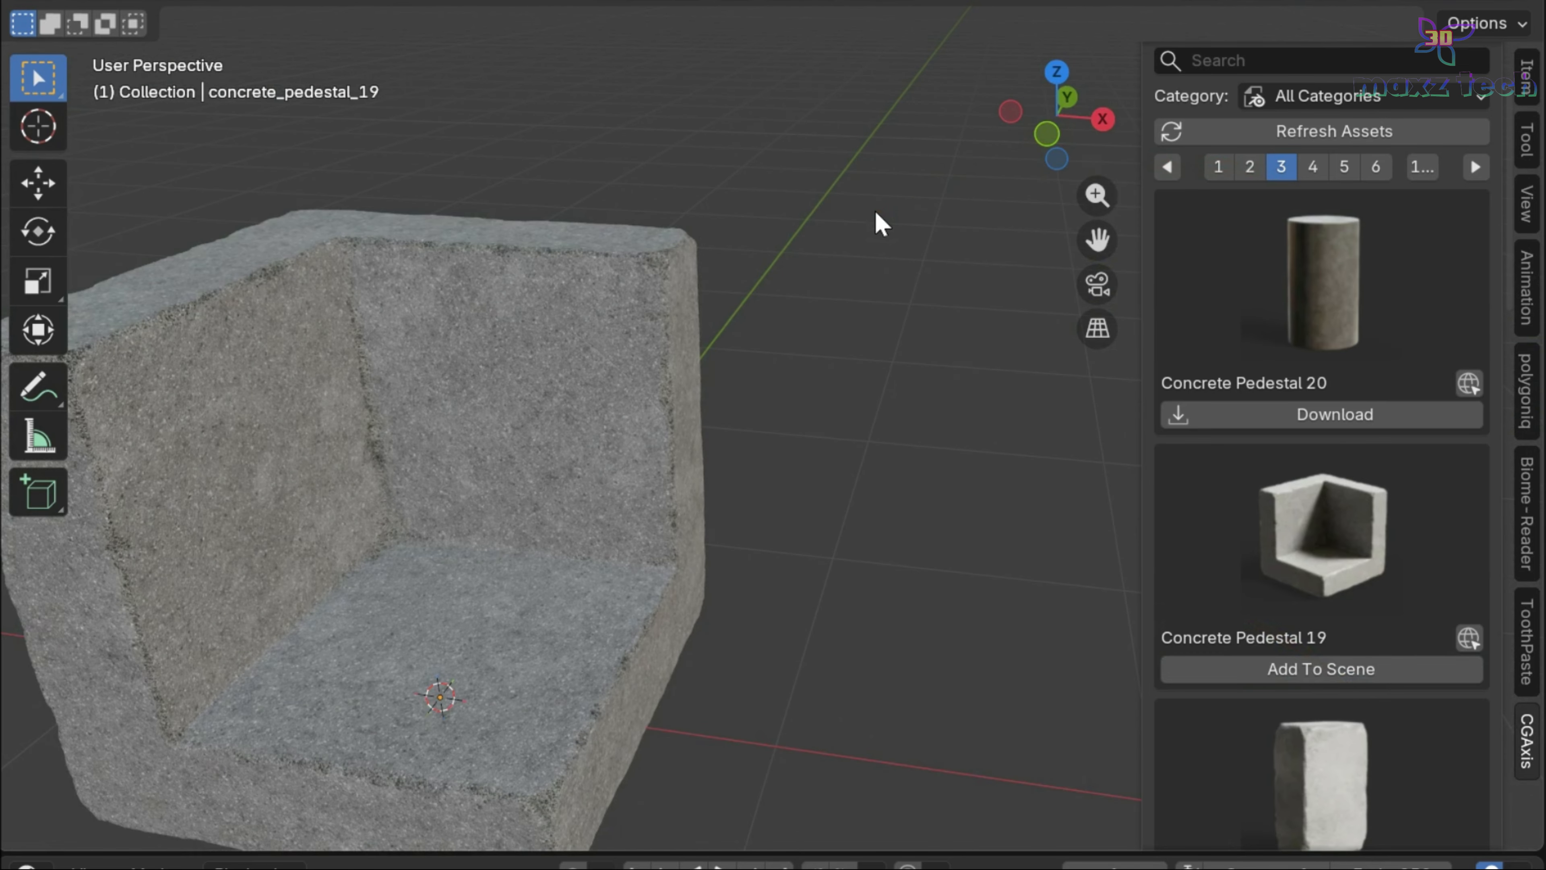
drag(1024, 122, 892, 97)
mouse_move(1098, 240)
mouse_down()
mouse_move(1226, 310)
mouse_move(1088, 261)
mouse_up()
- Download the Concrete Pedestal 13 model from the same page and add it to the scene
scroll(1449, 397, down, 10)
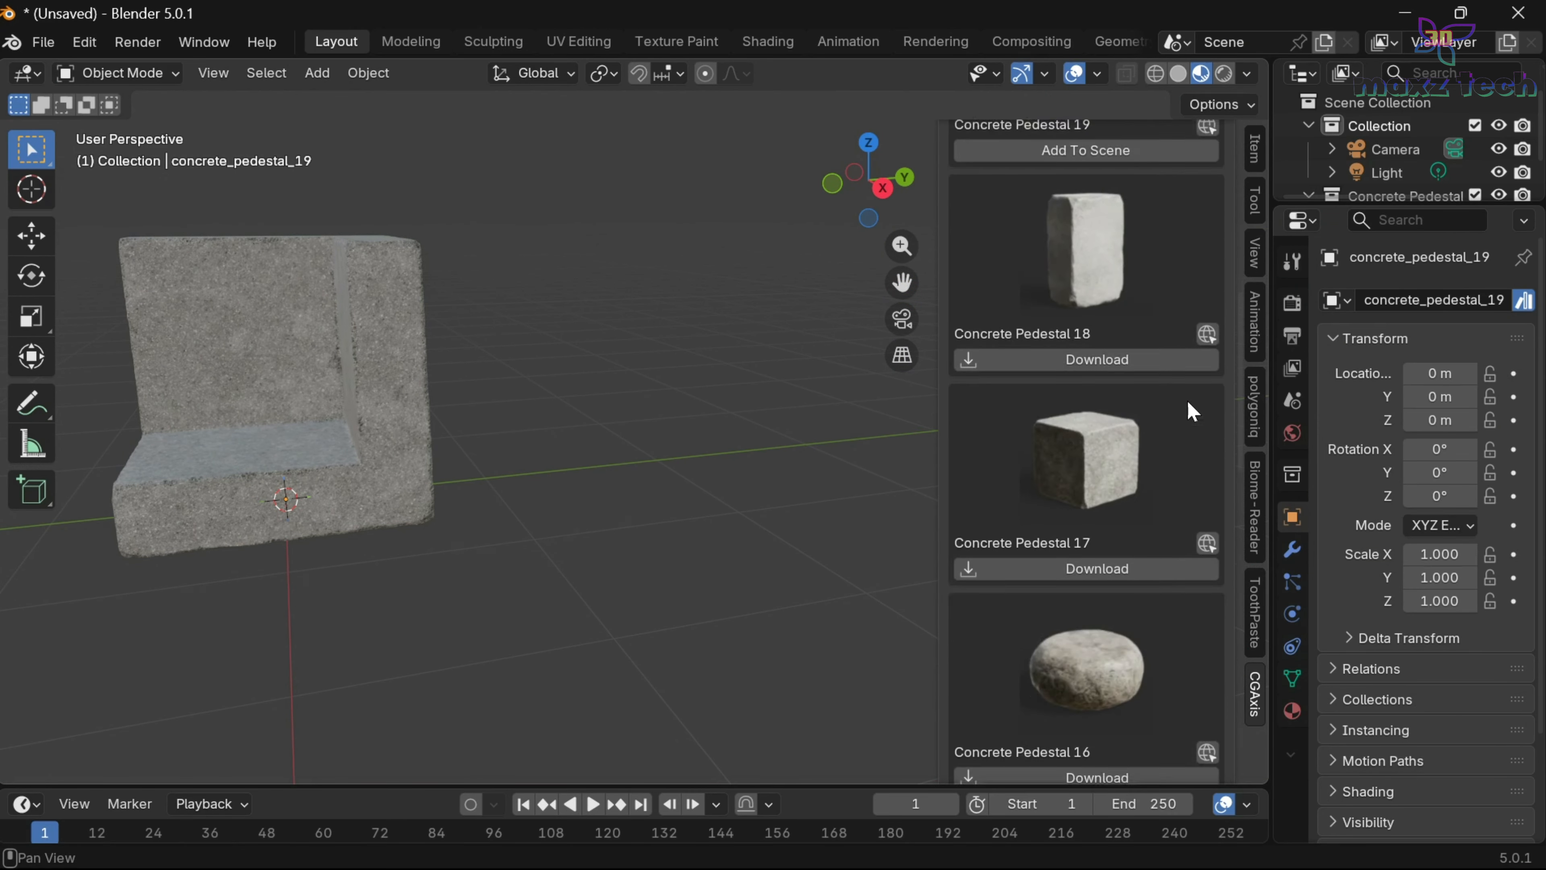
scroll(1192, 411, down, 15)
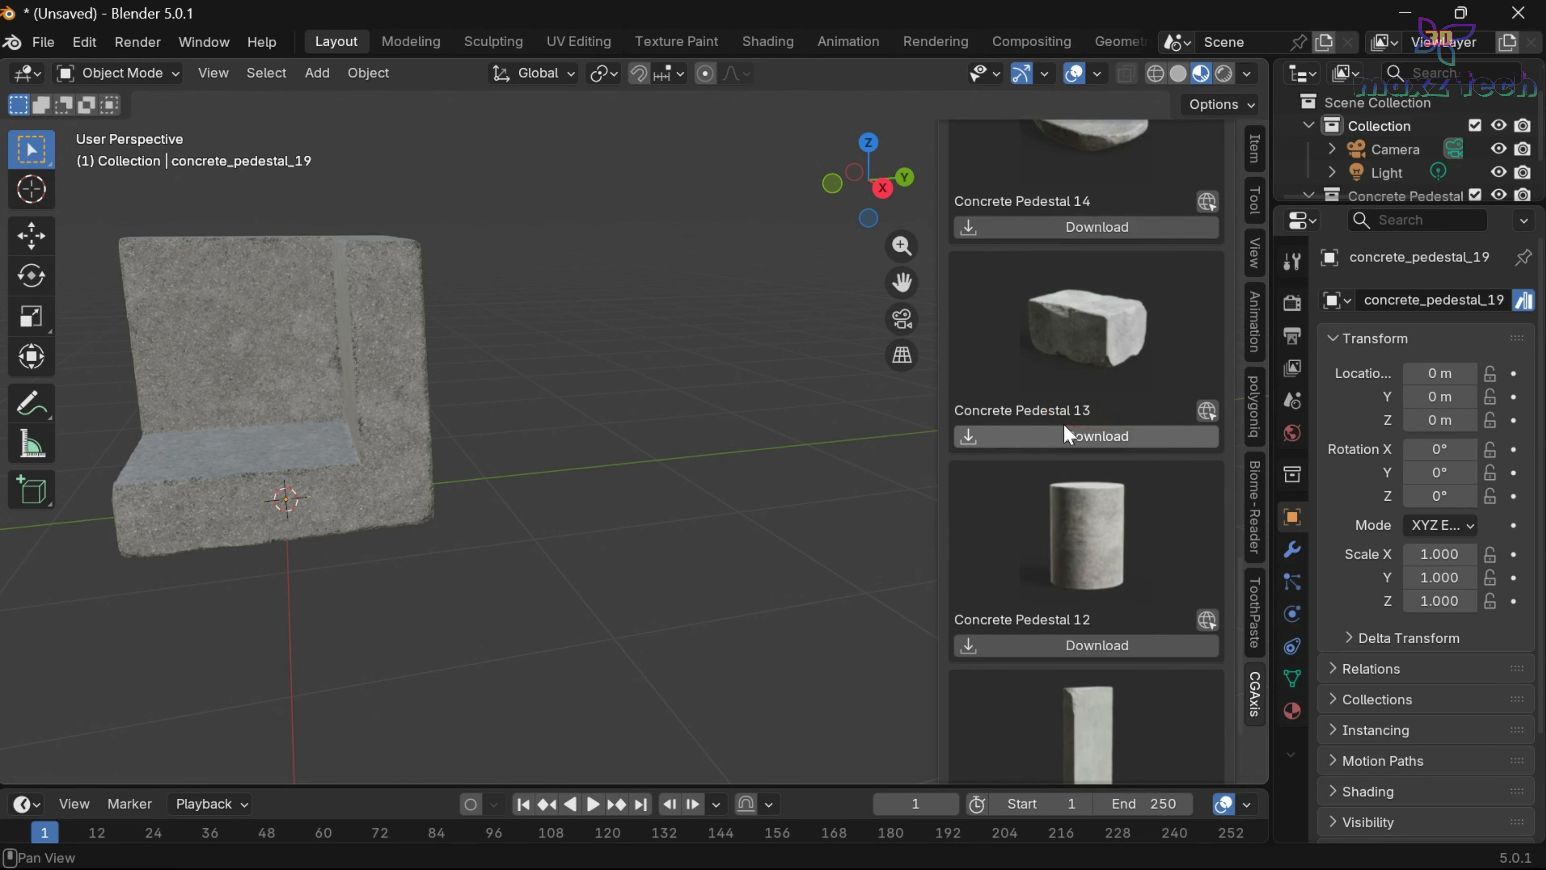
click(1105, 440)
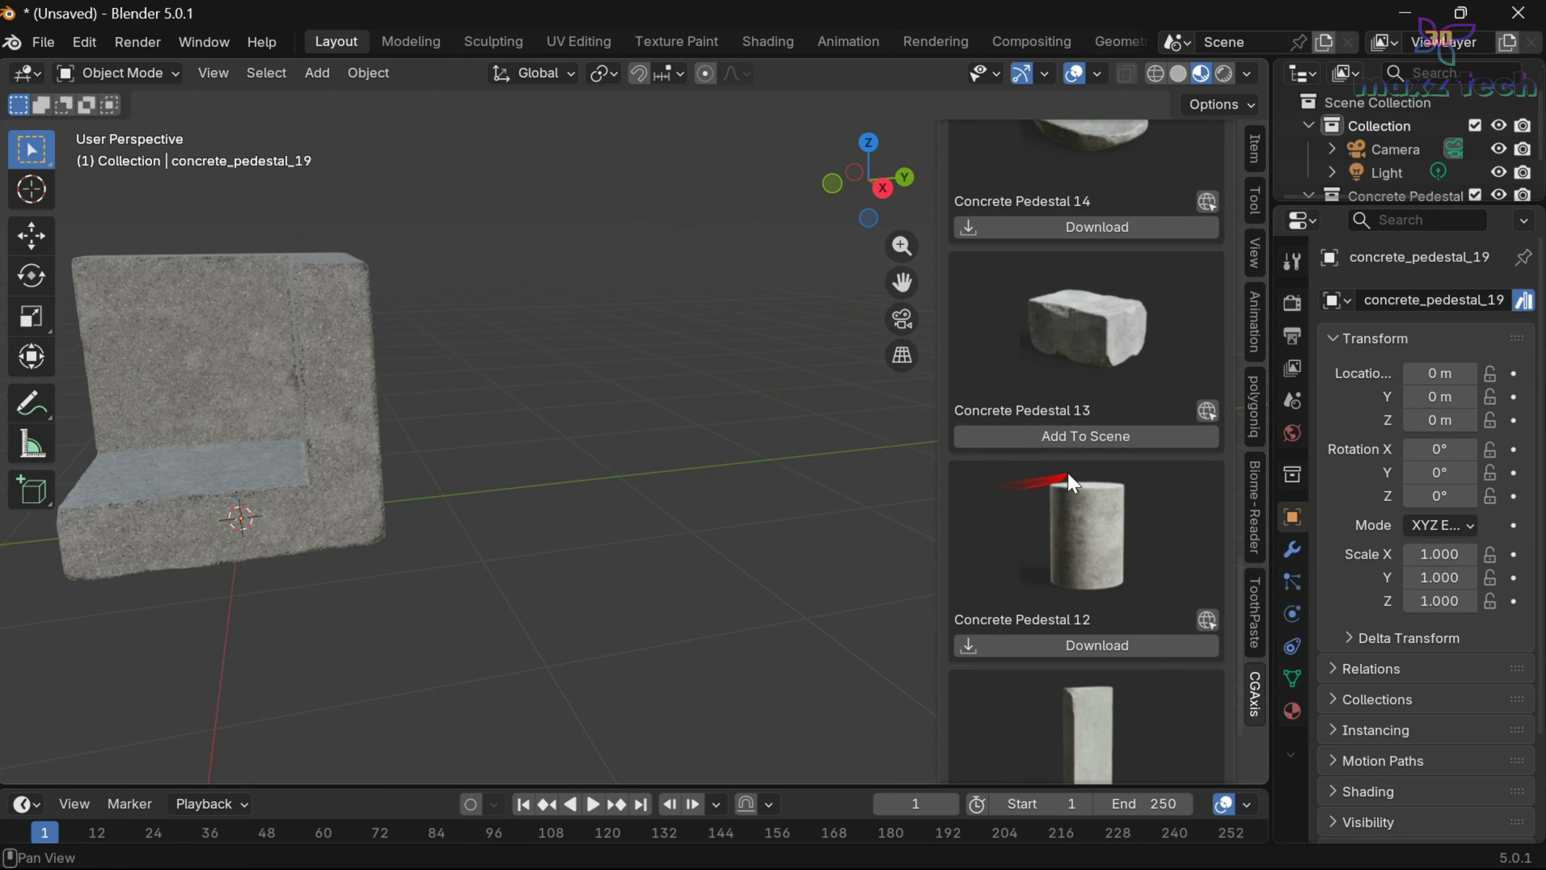
click(1108, 444)
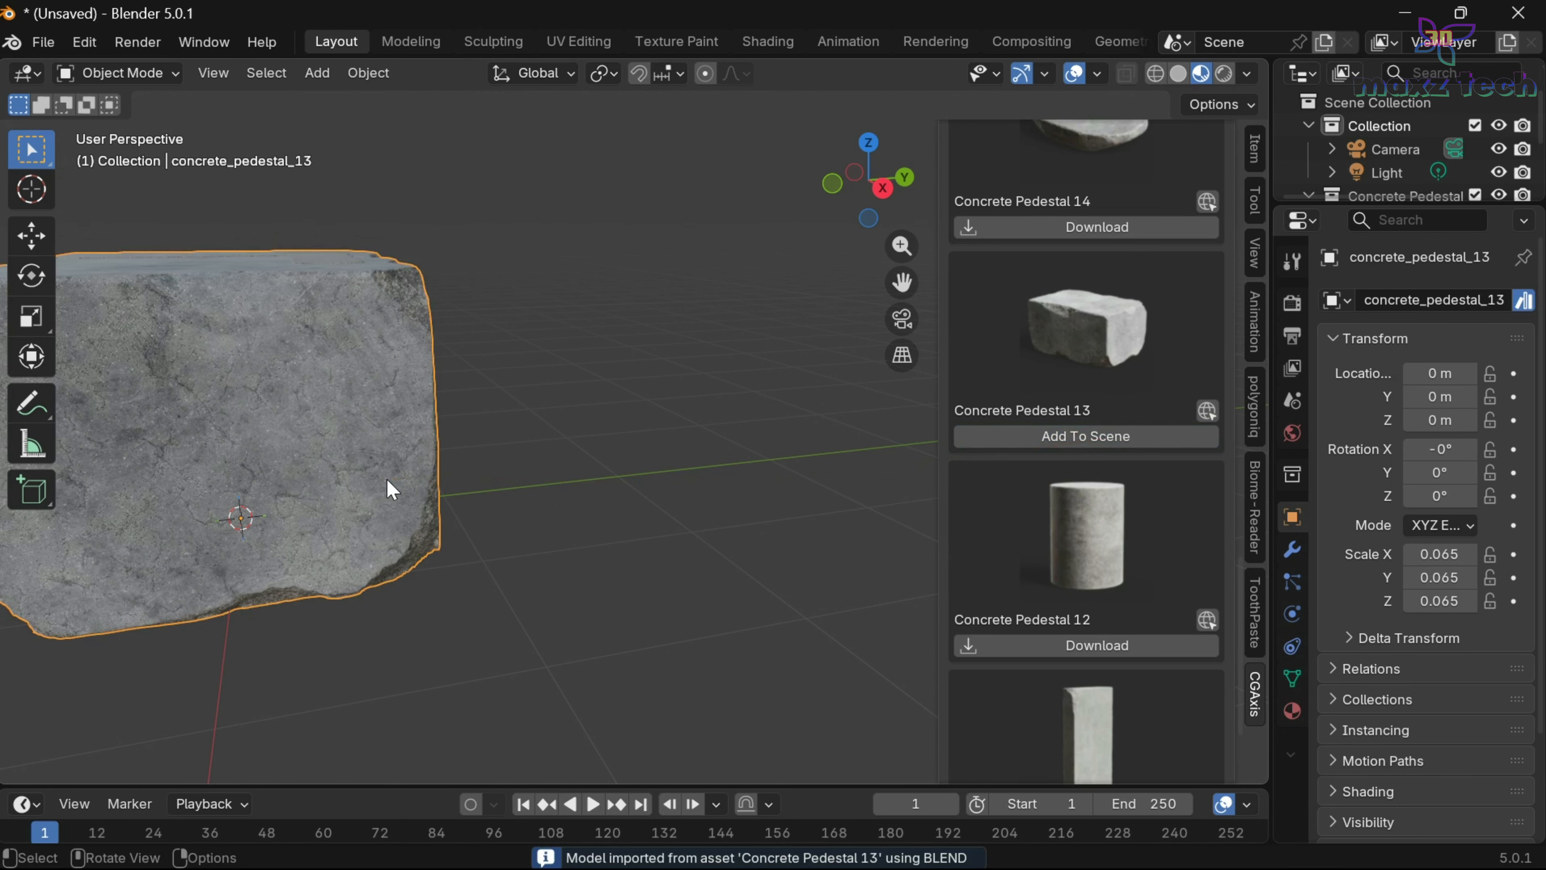
- Move Concrete Pedestal 13 beside Concrete Pedestal 19, to about X 0.65, Y 1.74 and Z 0.15 m
key(g)
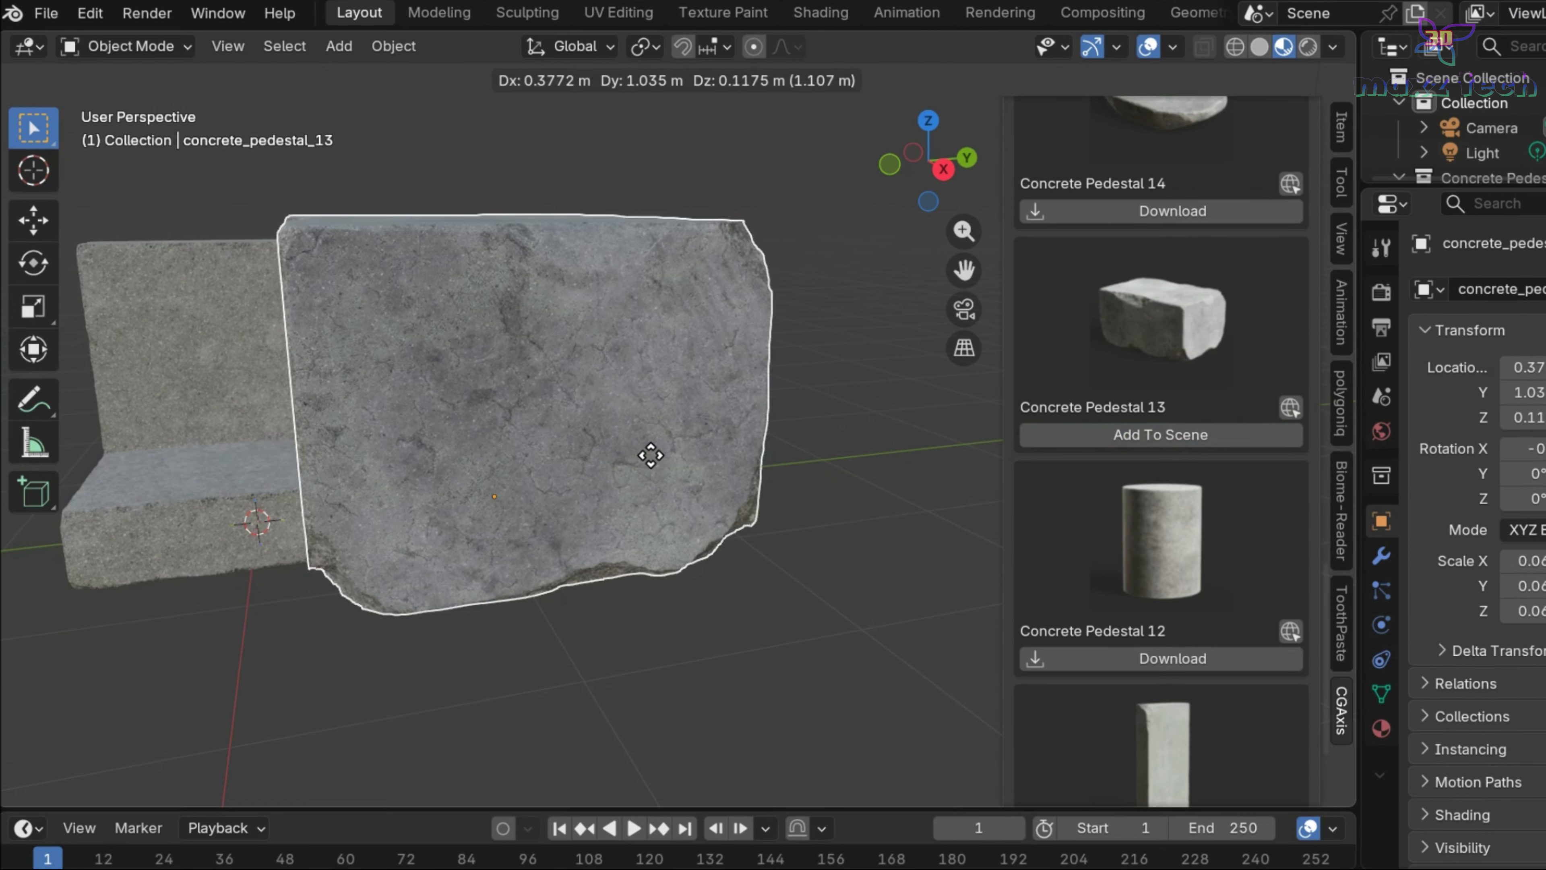
click(766, 453)
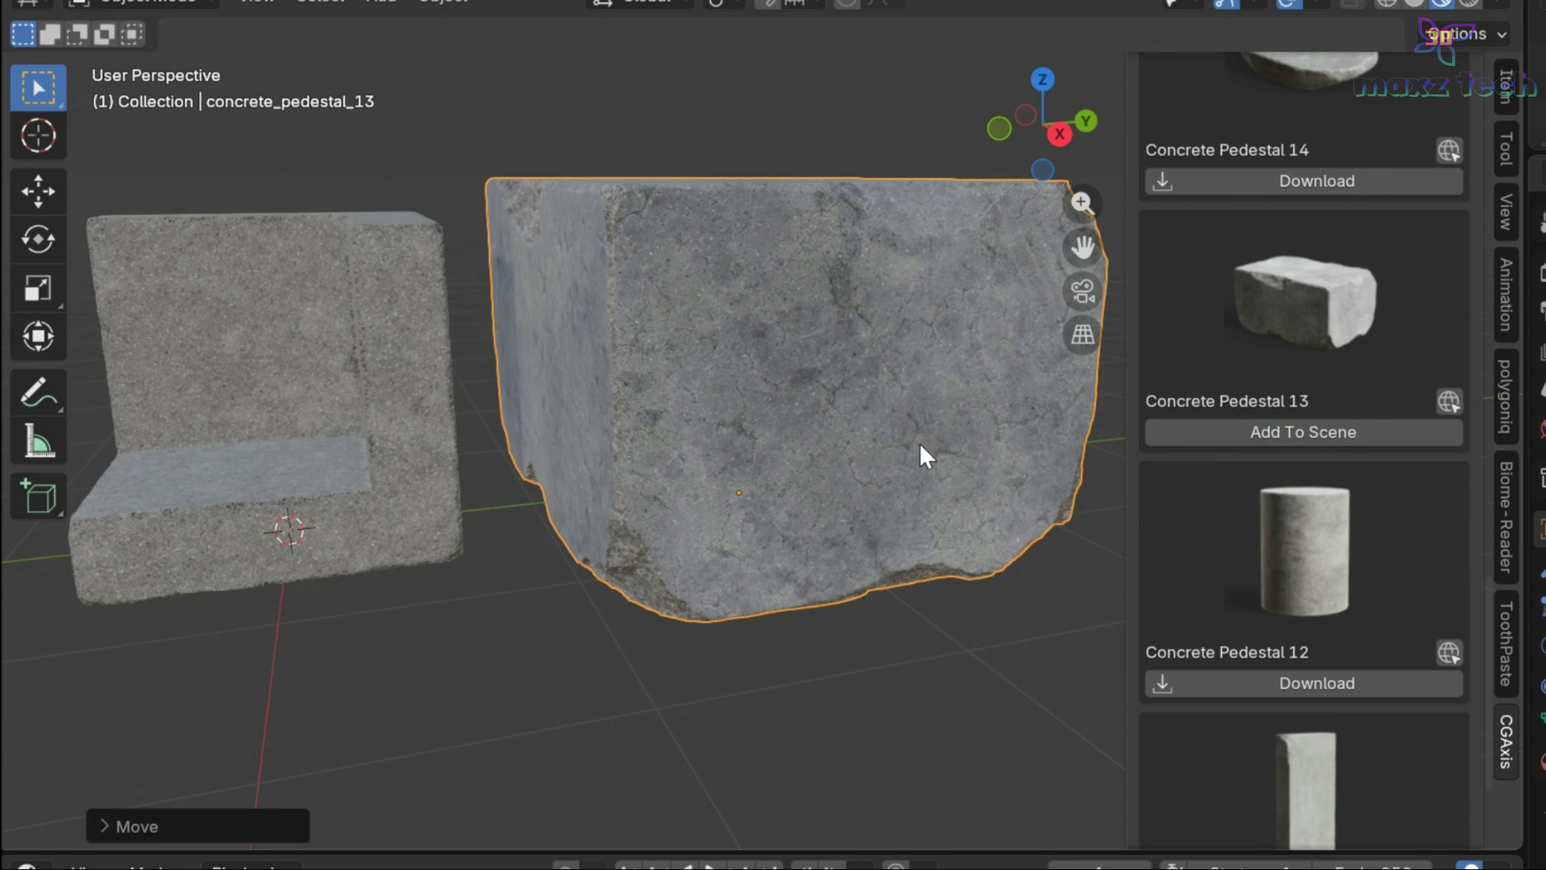
scroll(922, 445, down, 2)
drag(1044, 131, 904, 195)
- Inspect the two pedestals in Solid and Material Preview shading and from several angles
click(1414, 4)
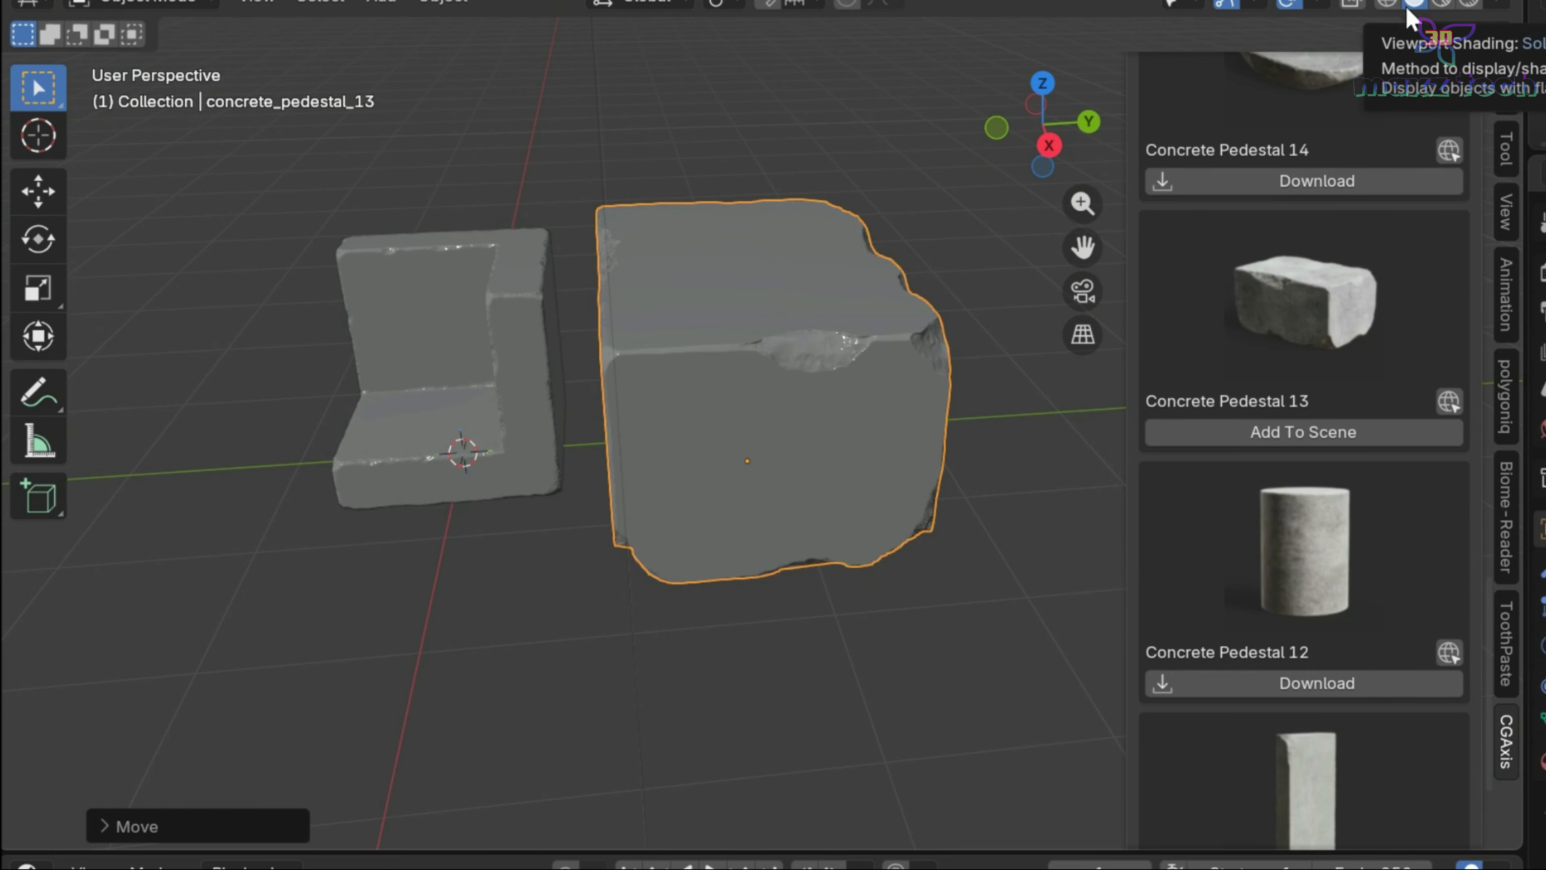
click(1441, 4)
drag(1038, 146, 1120, 182)
click(1029, 159)
drag(1024, 97, 1025, 142)
- Delete both concrete pedestals from the scene and open page 4 of the asset list
drag(275, 147, 755, 482)
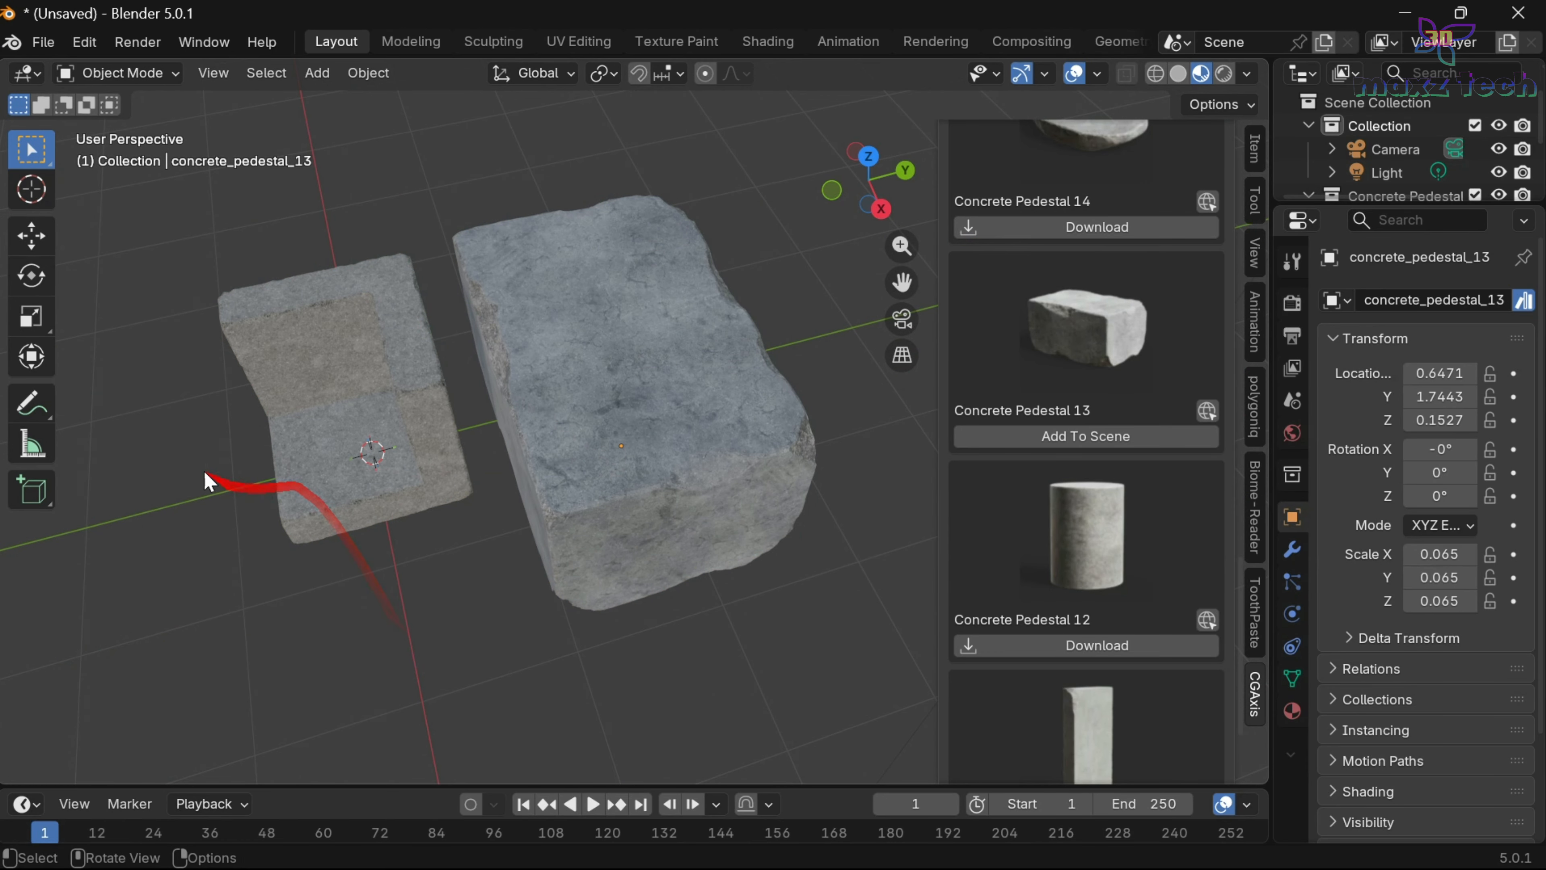
key(Delete)
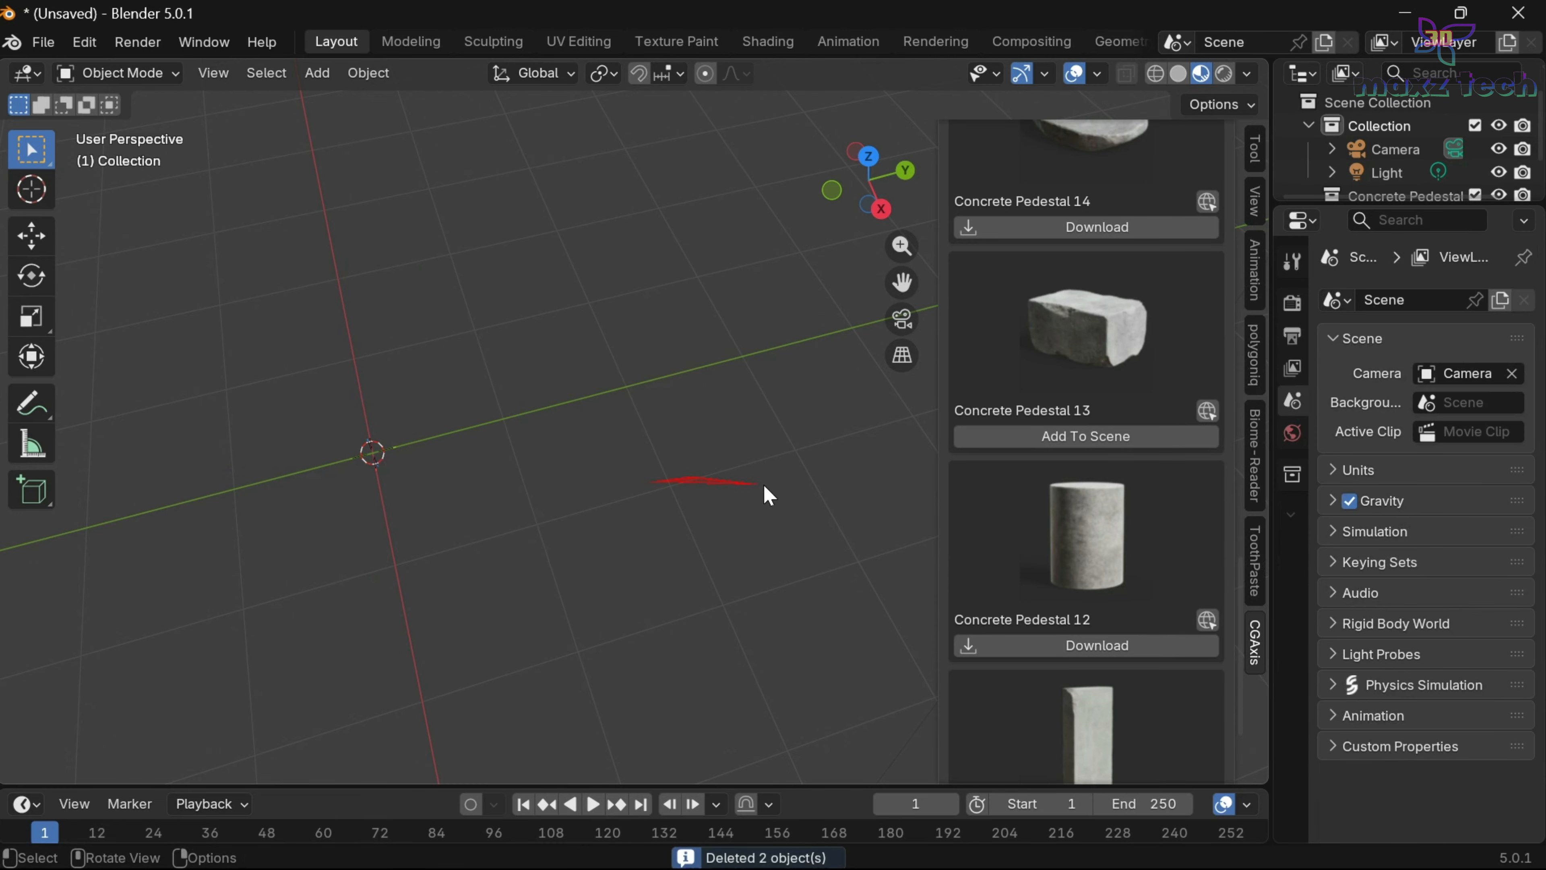
scroll(1134, 504, up, 5)
scroll(1133, 504, up, 5)
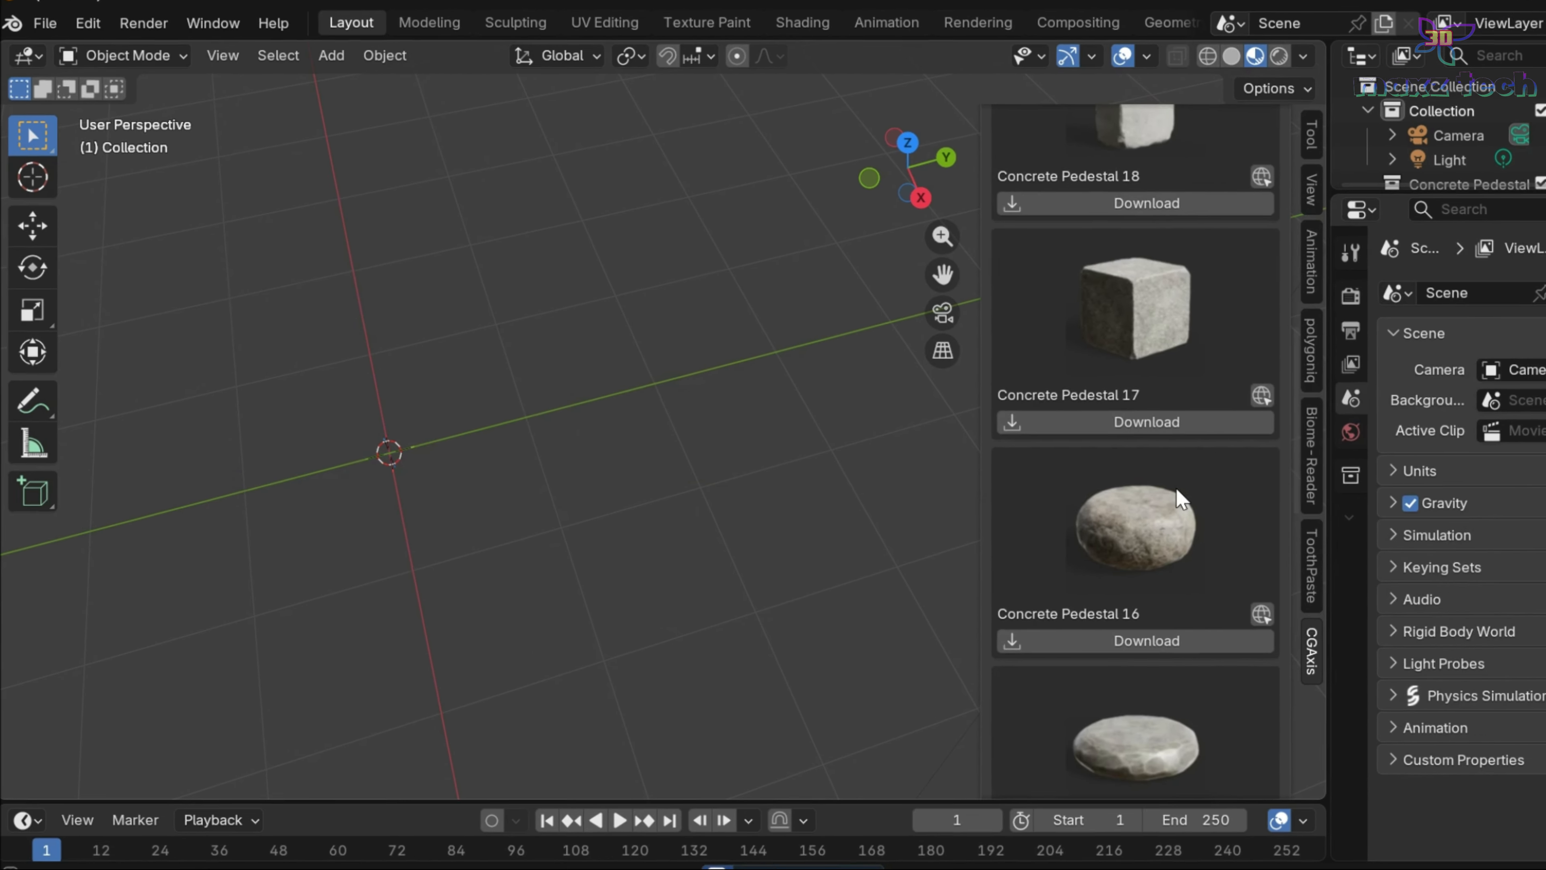
scroll(1127, 491, down, 10)
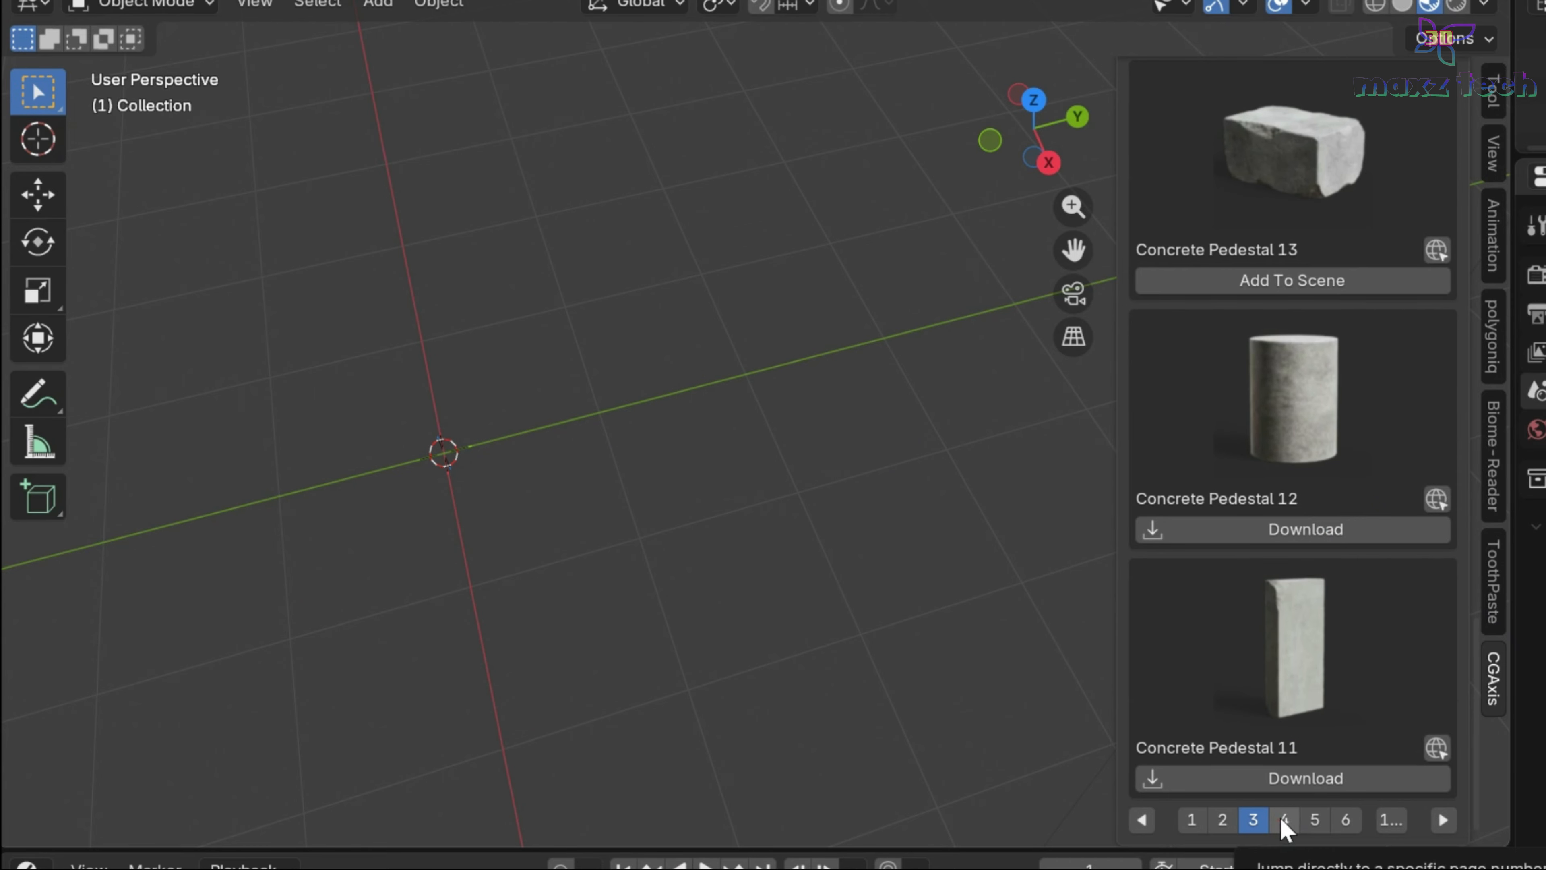
click(1284, 819)
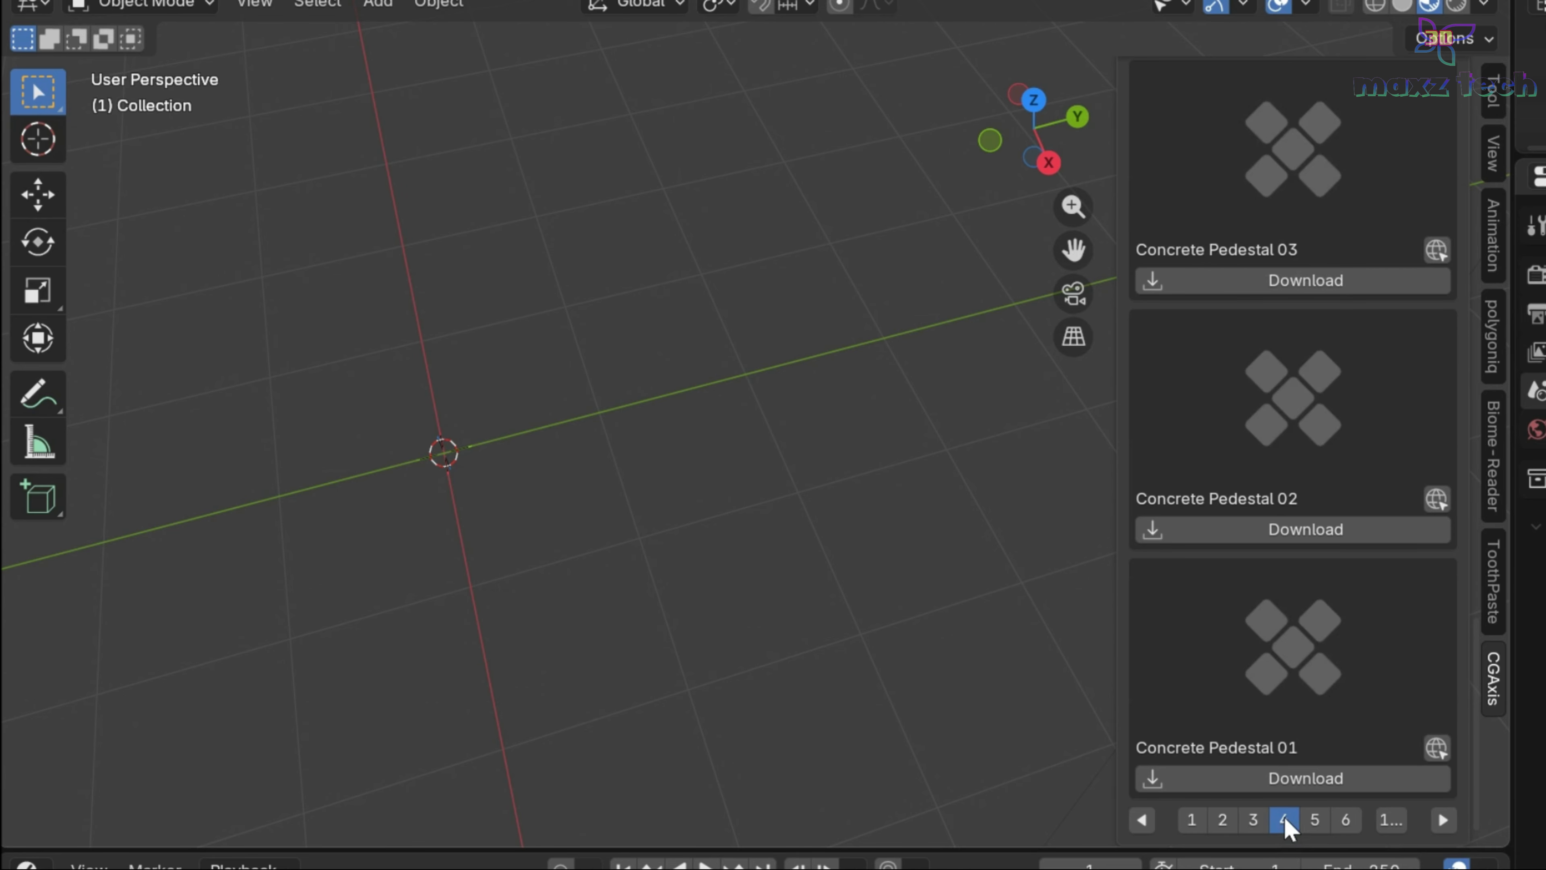
- Download the Concrete Pedestal 04 model and add it to the scene
scroll(1322, 769, up, 8)
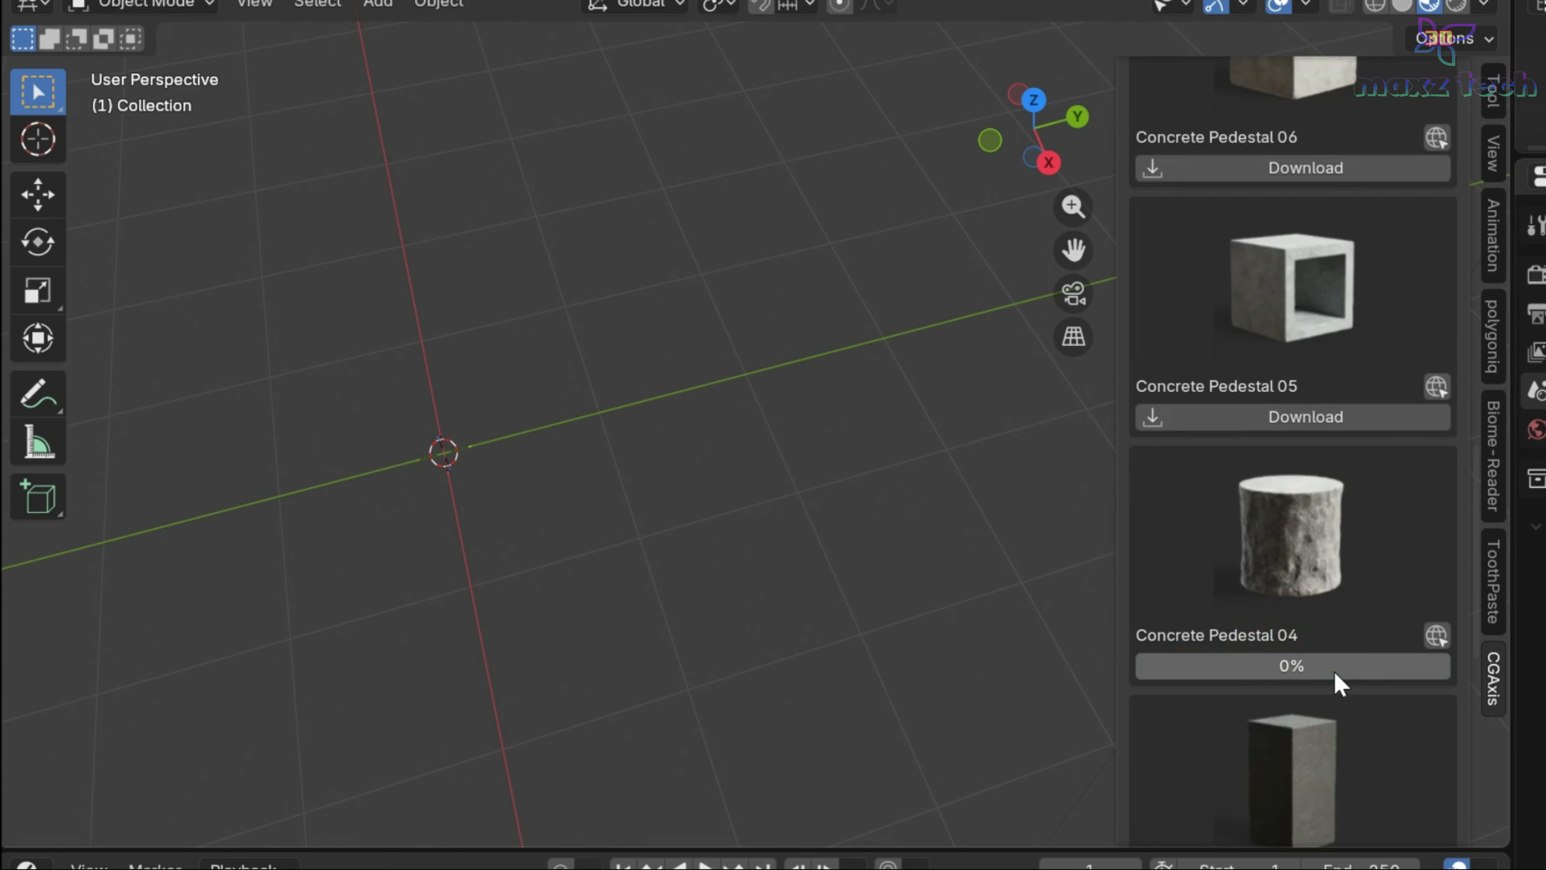
scroll(1334, 671, up, 10)
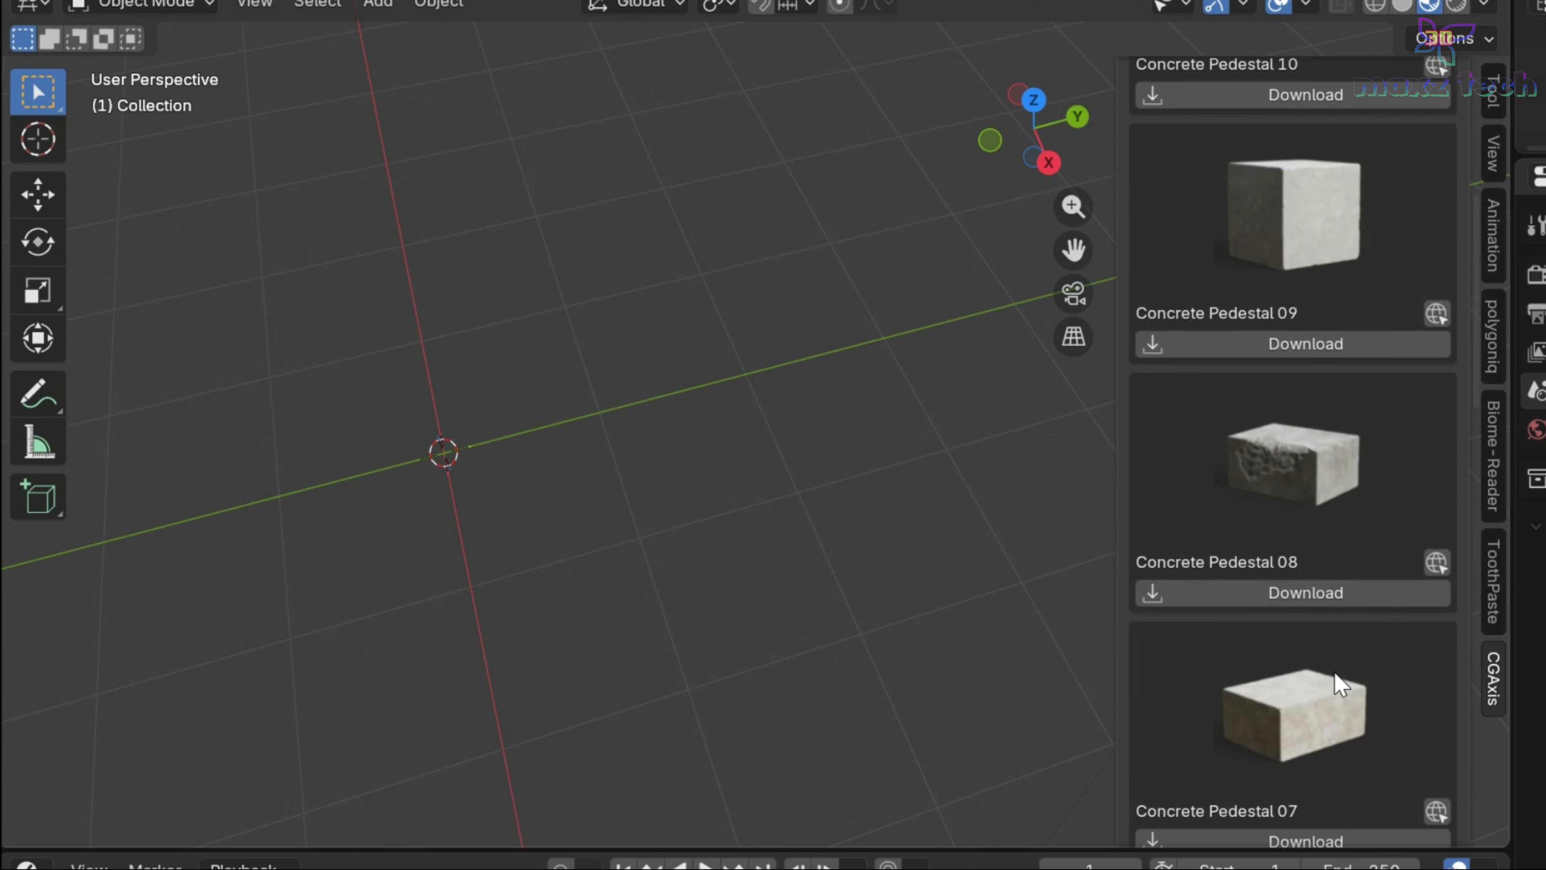
scroll(1337, 681, up, 8)
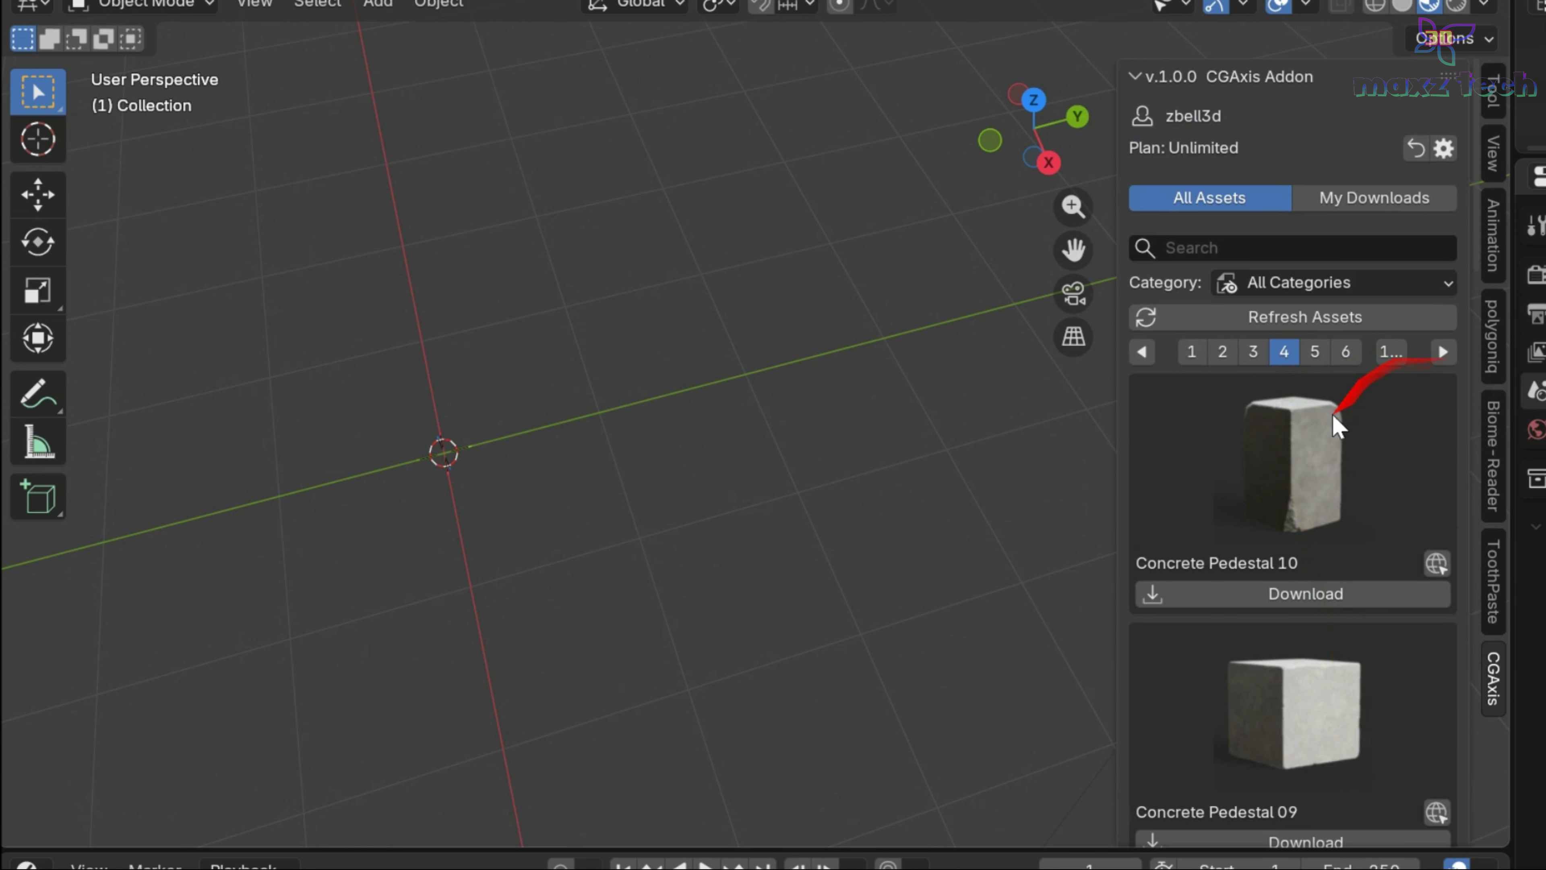
scroll(1361, 615, down, 15)
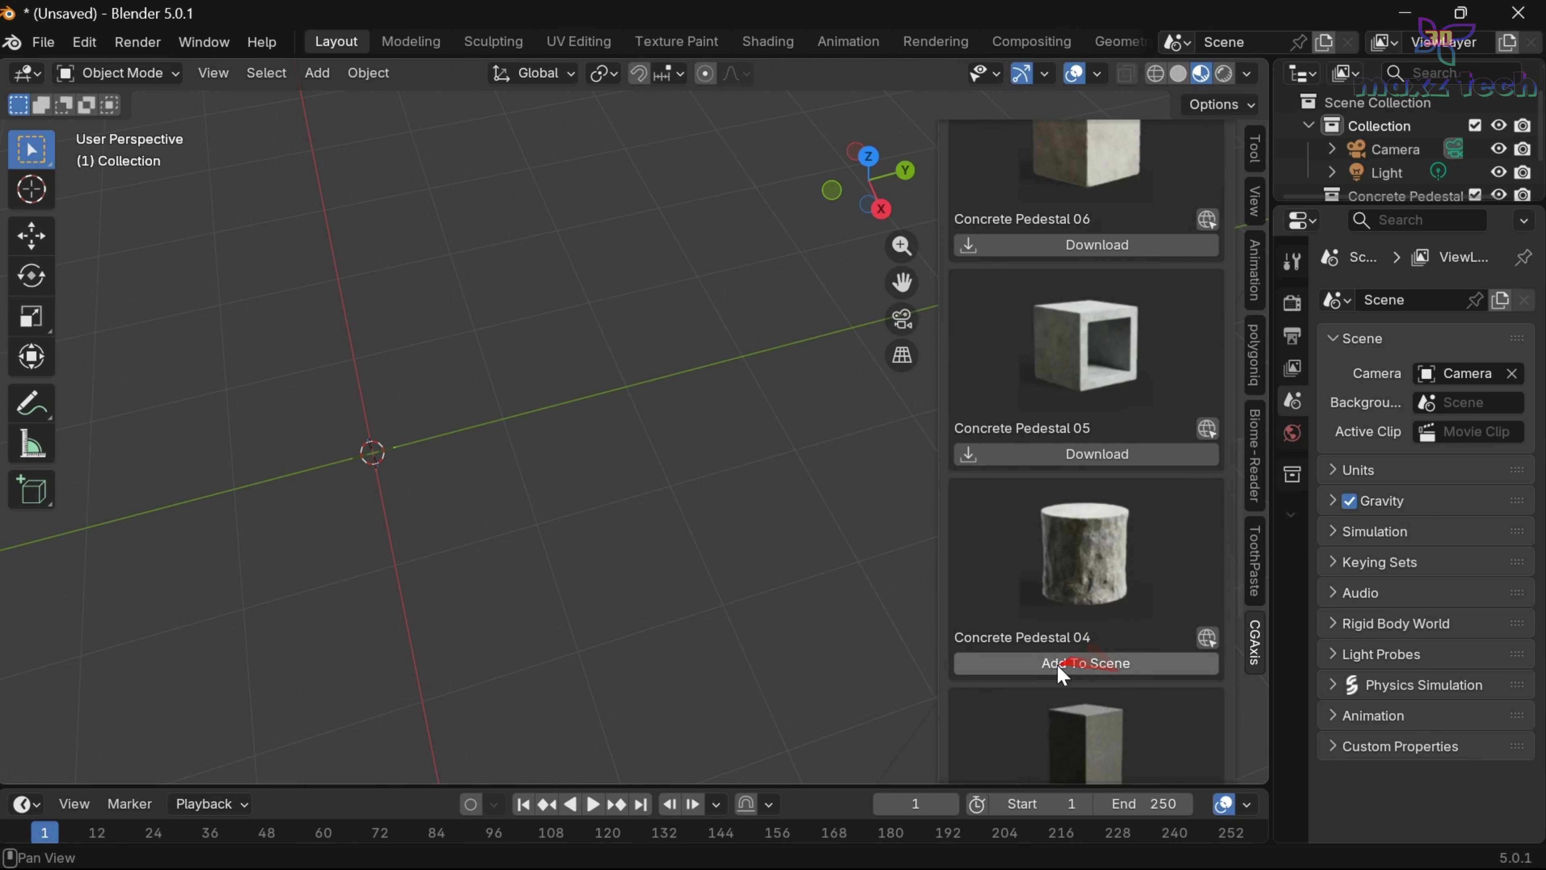
click(1066, 664)
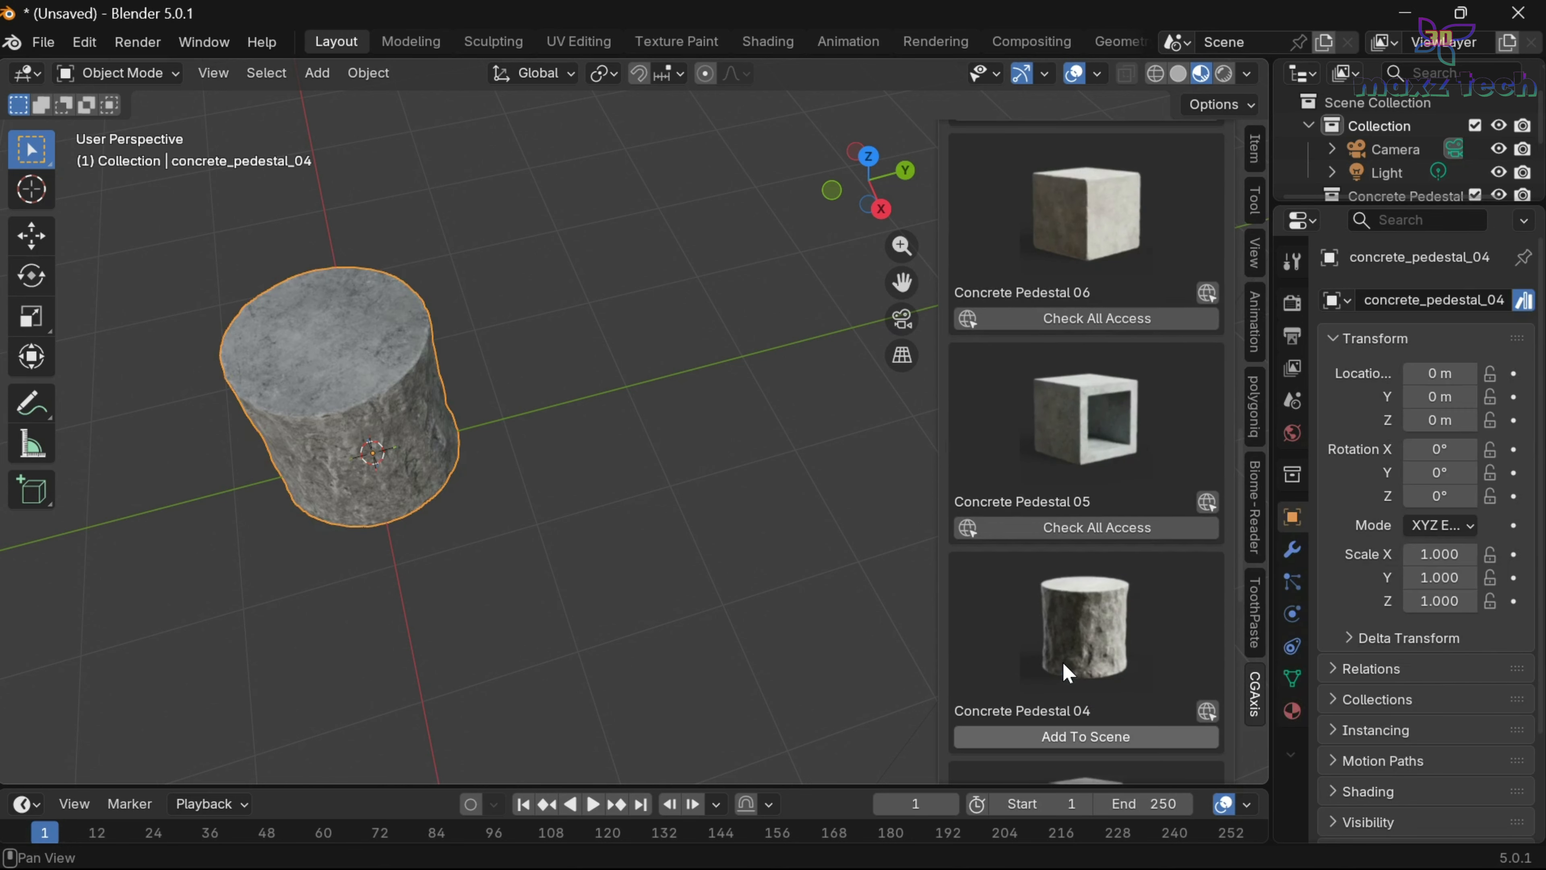
drag(997, 777, 950, 115)
click(868, 218)
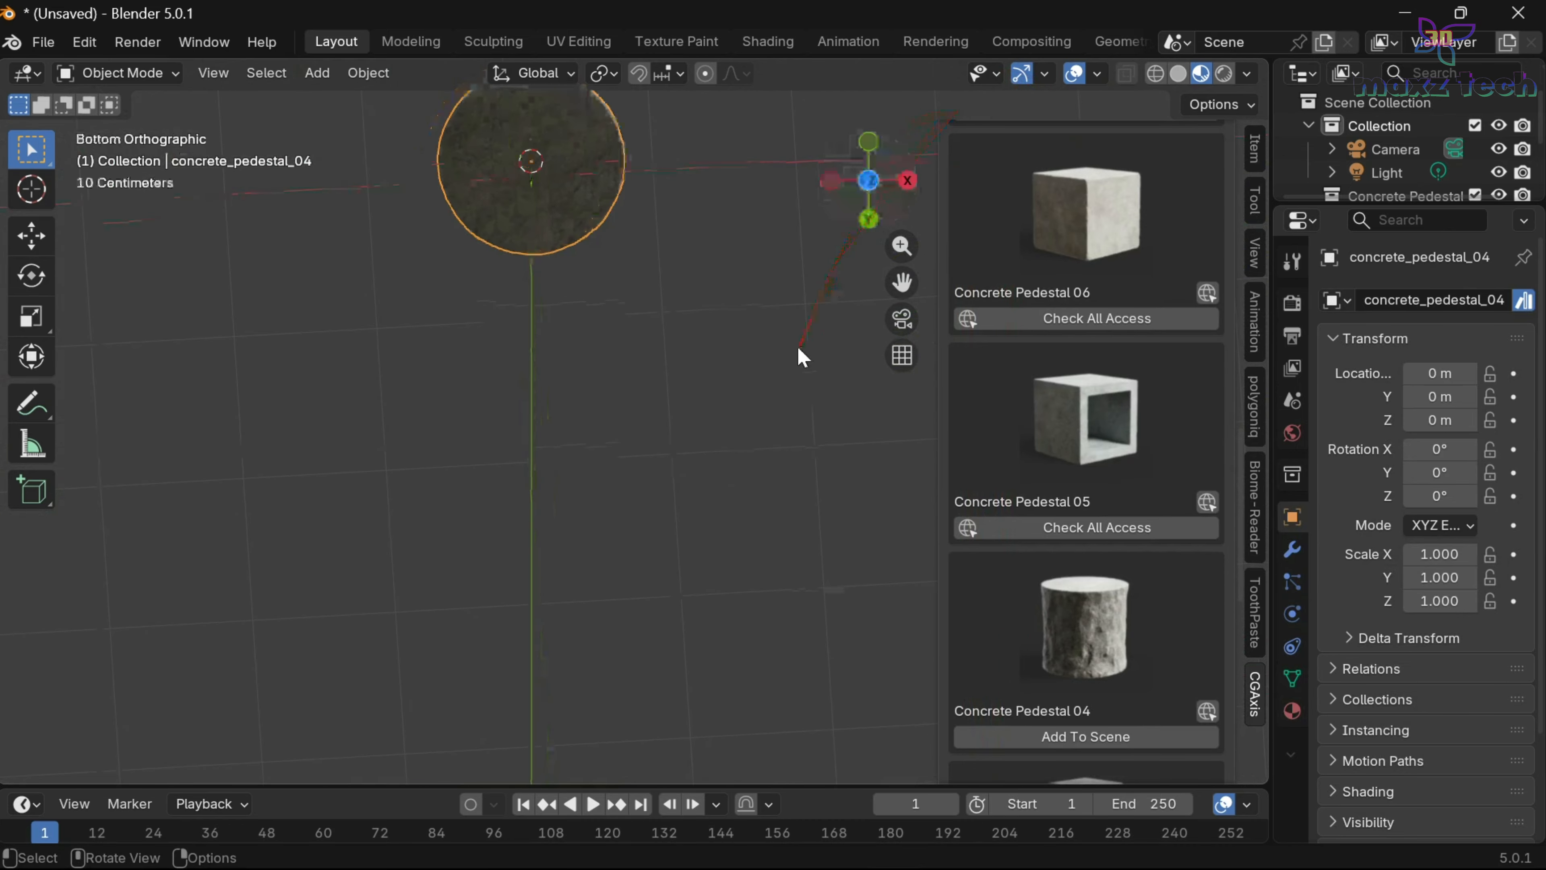
drag(883, 163, 823, 237)
drag(903, 282, 709, 95)
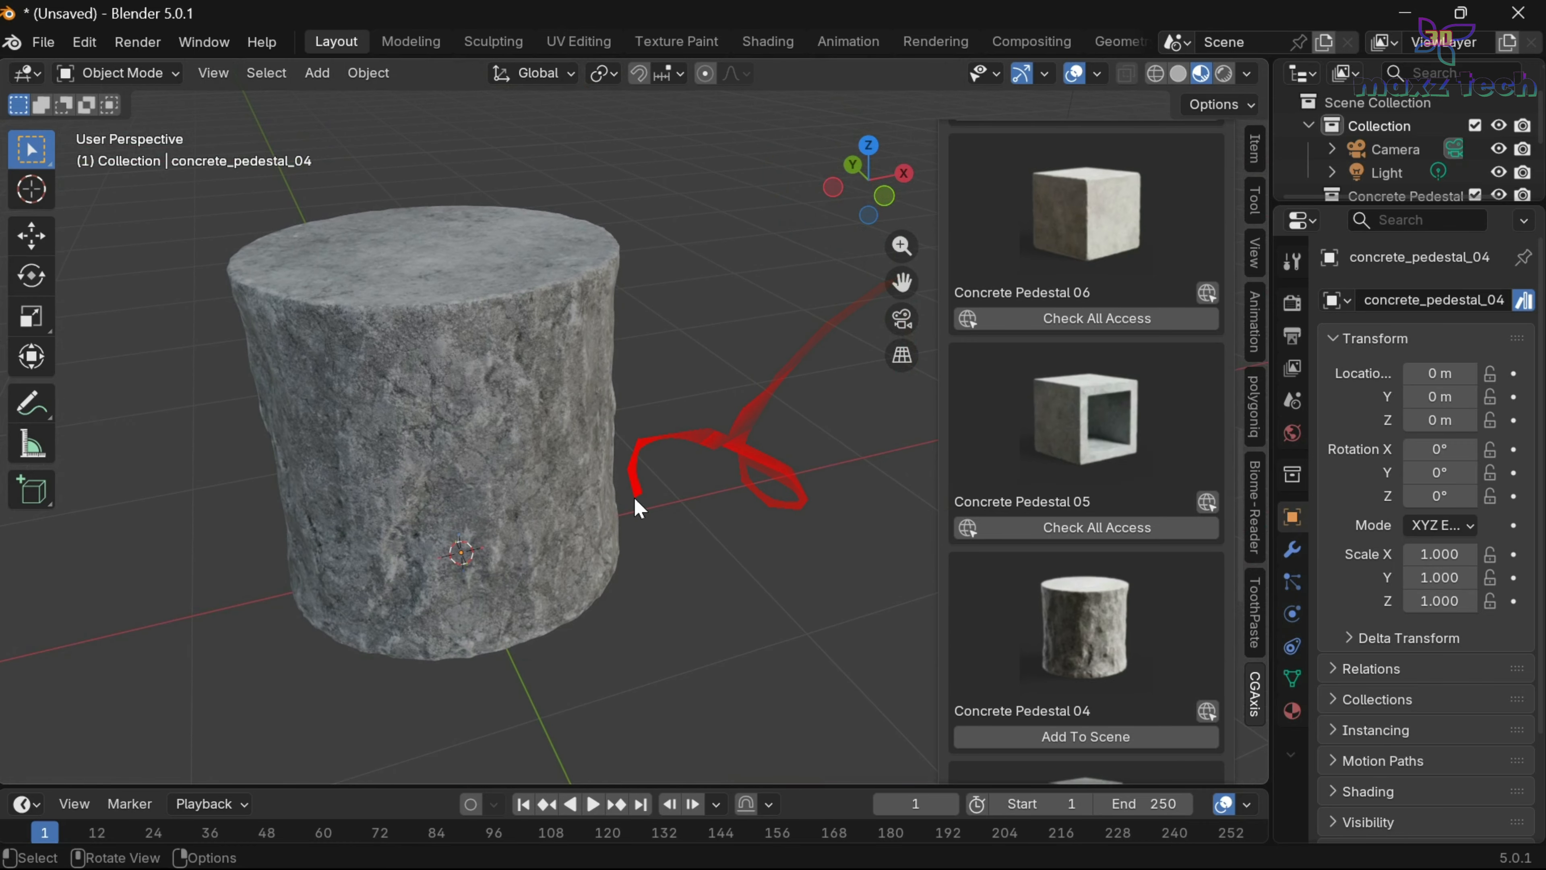
- Look through the concrete materials on pages 5 to 7 of the asset list and open page 8
scroll(1090, 442, up, 20)
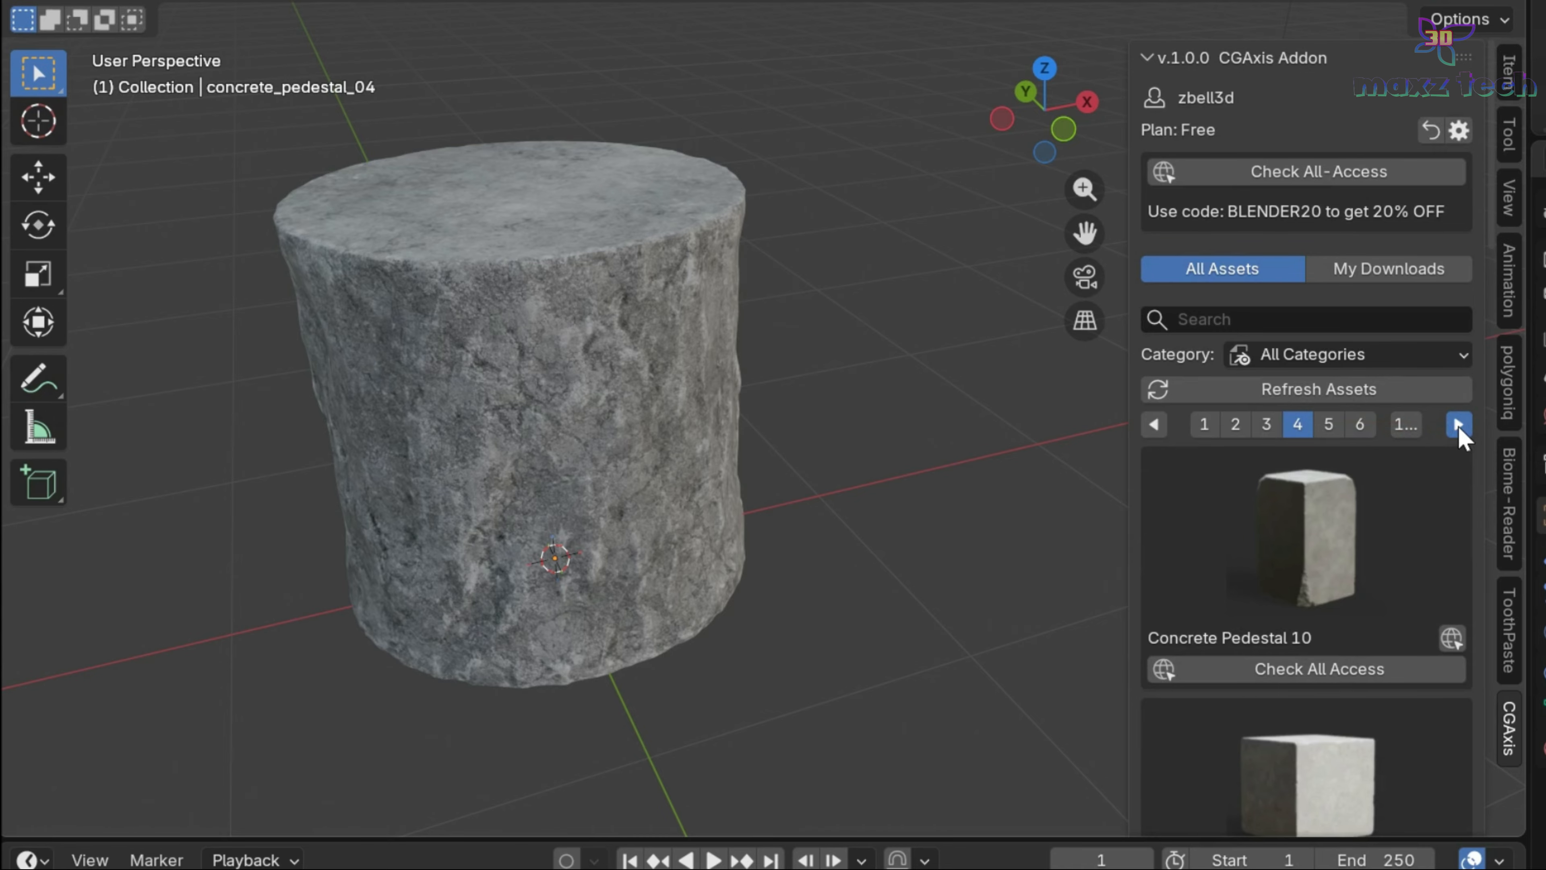
click(1459, 425)
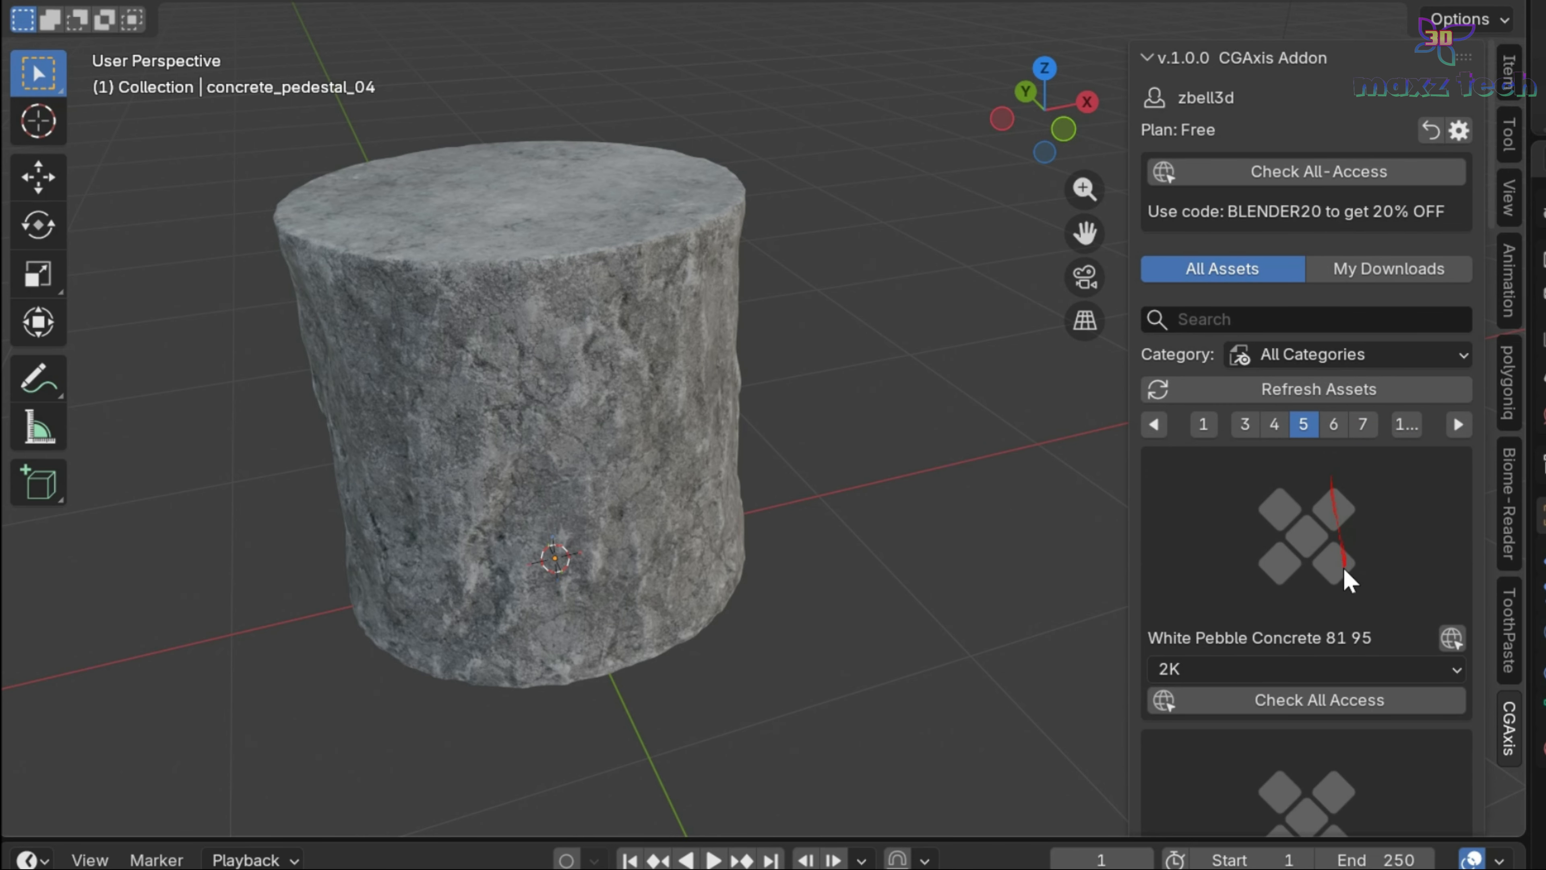
scroll(1332, 603, down, 20)
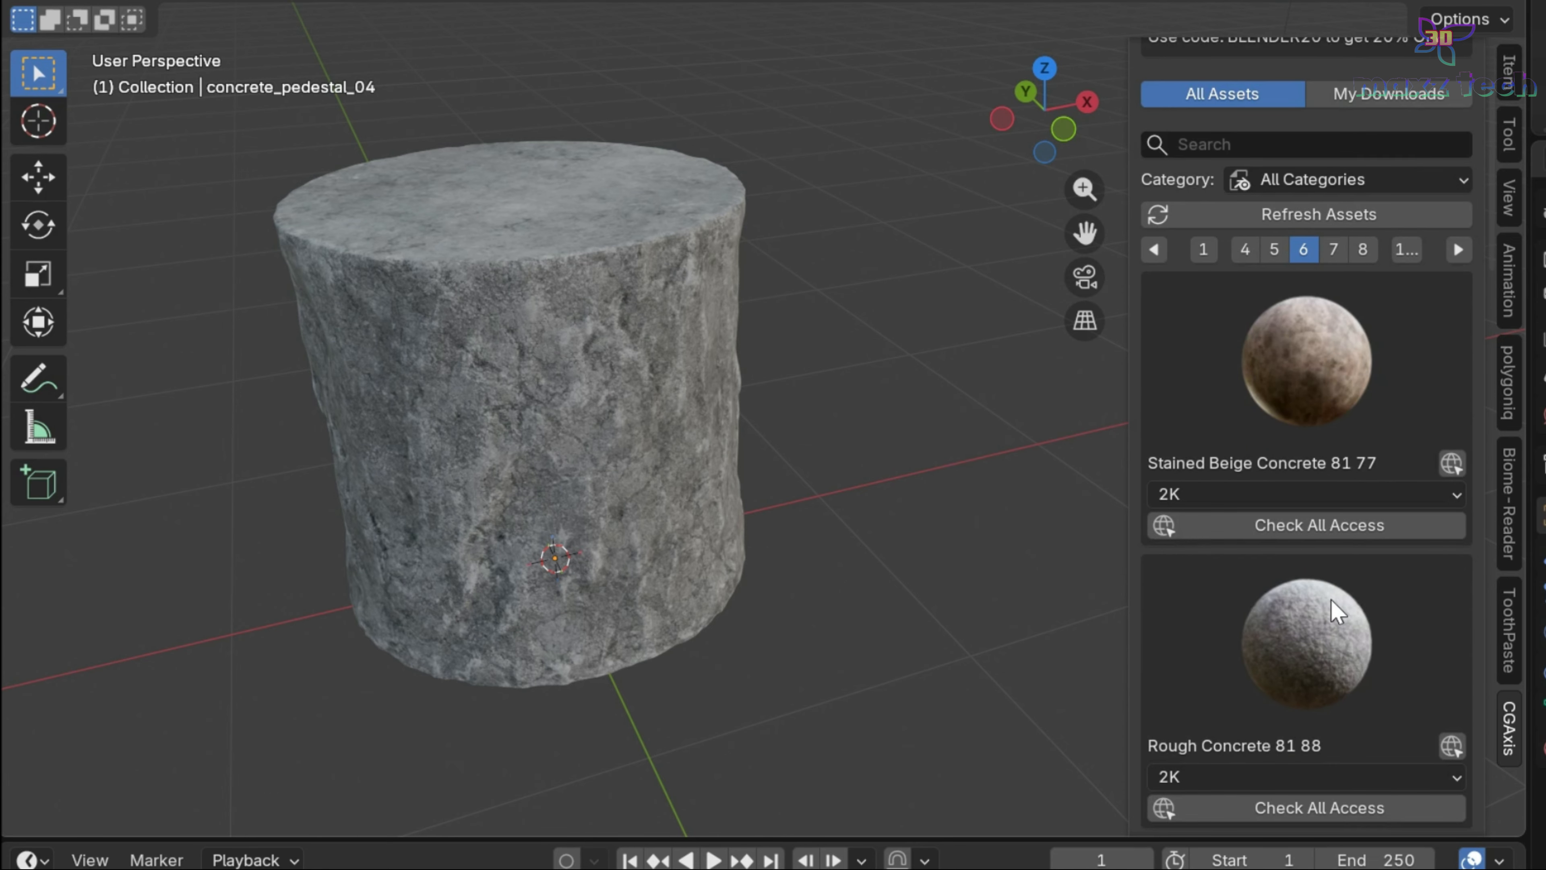
scroll(1331, 601, down, 20)
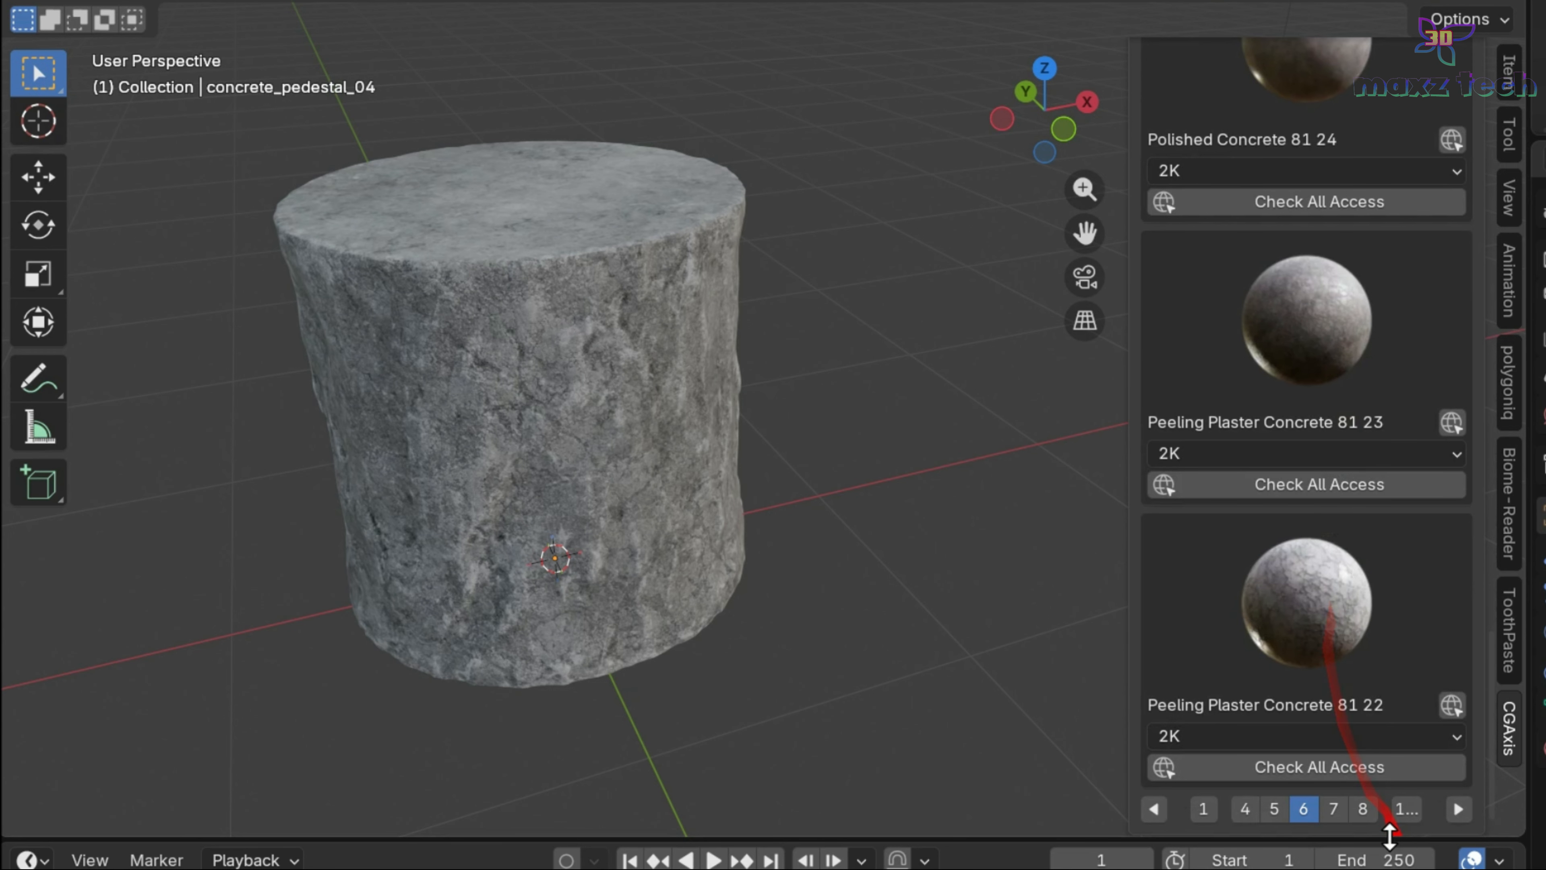
click(1342, 809)
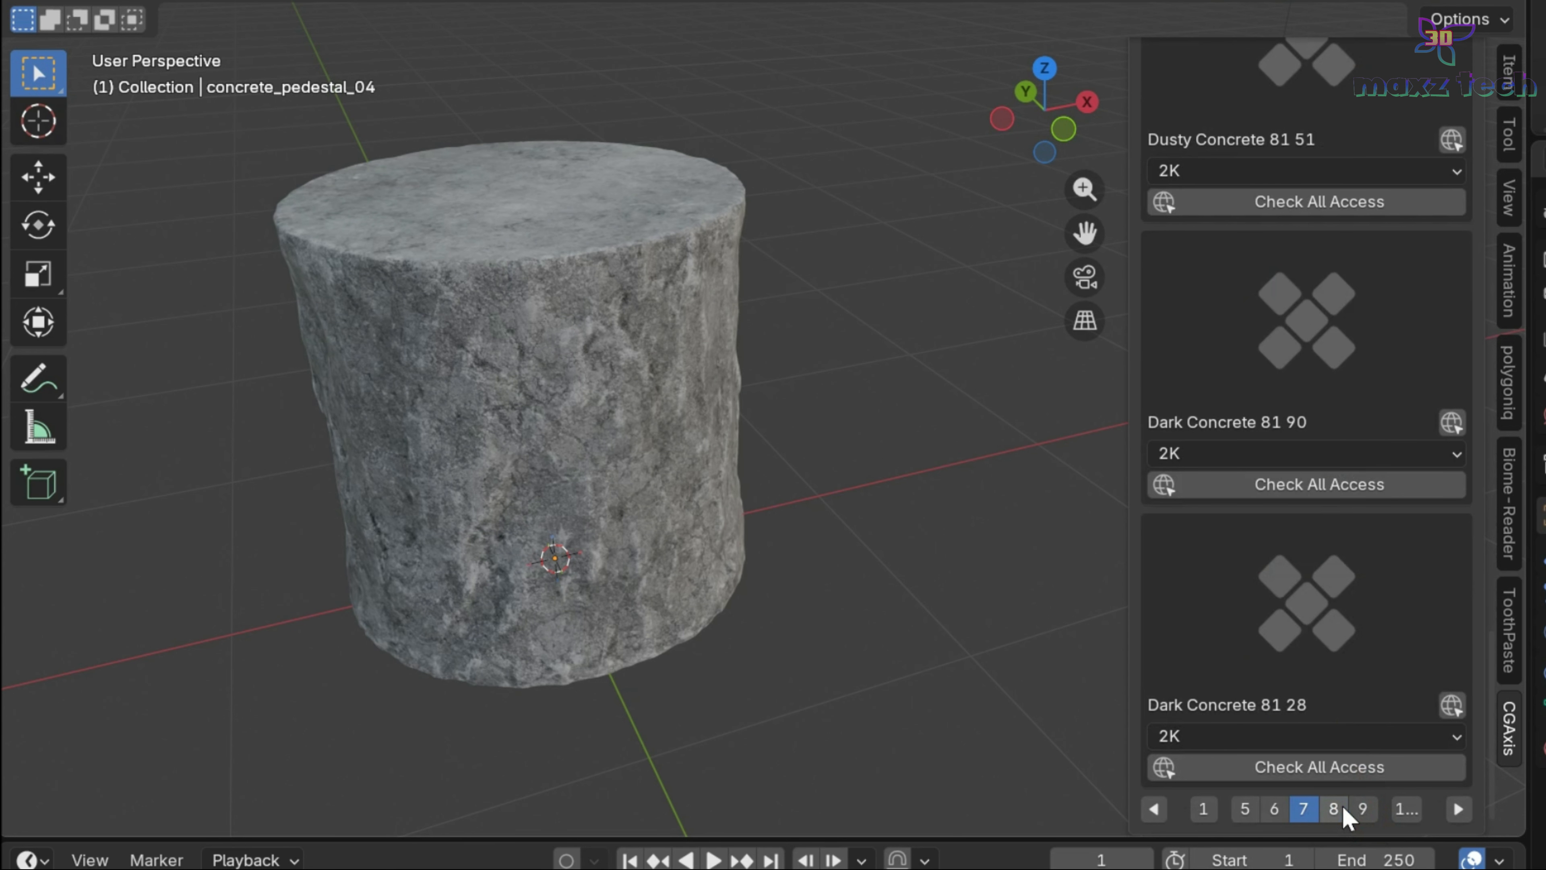
scroll(1355, 637, up, 15)
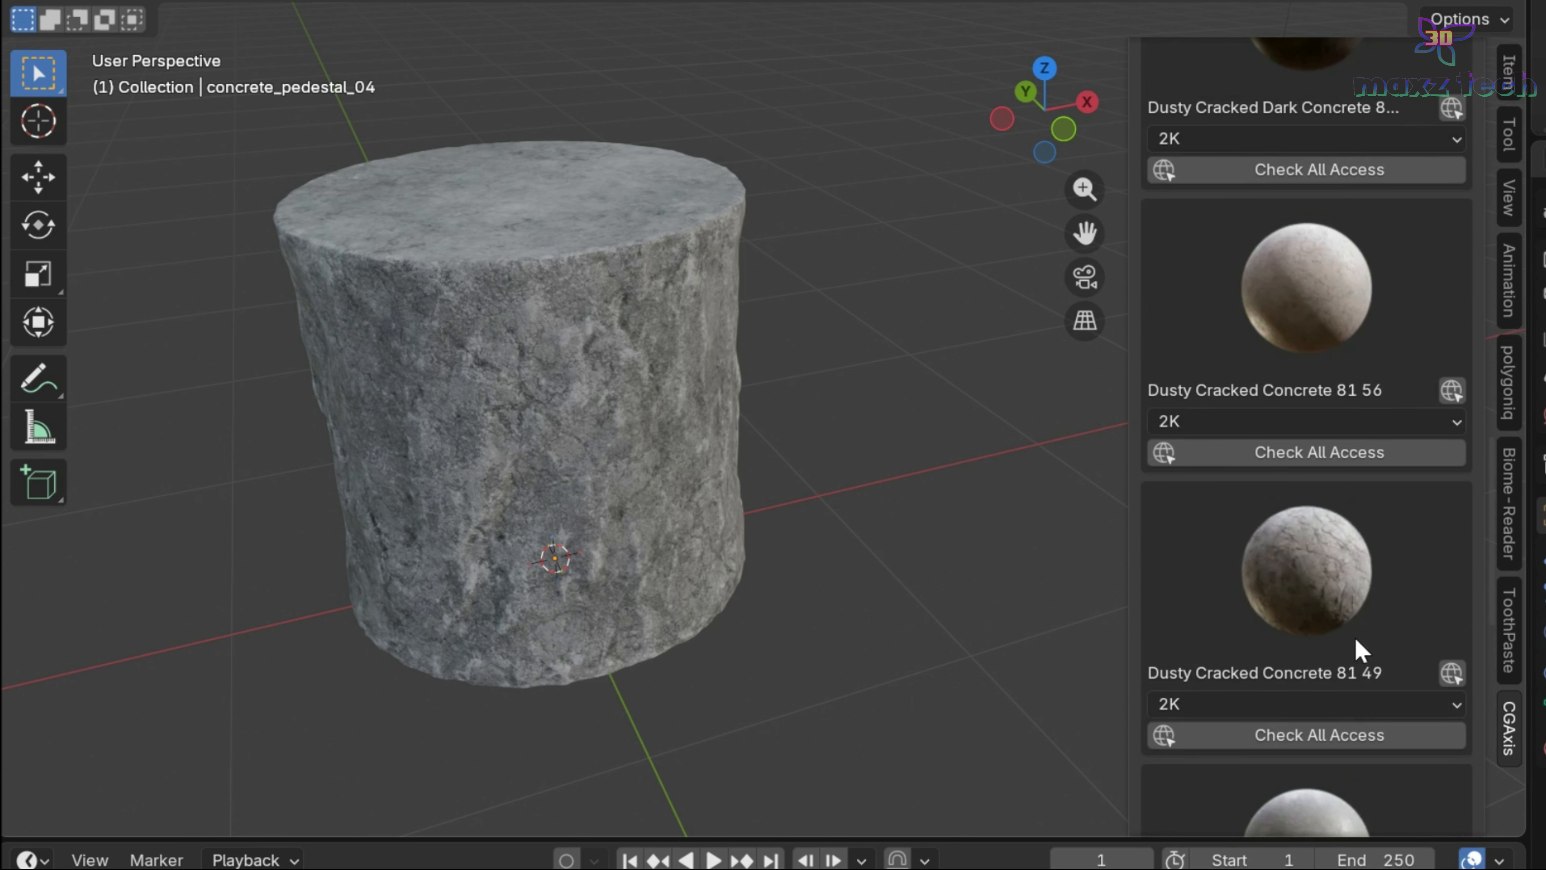
scroll(1355, 637, up, 15)
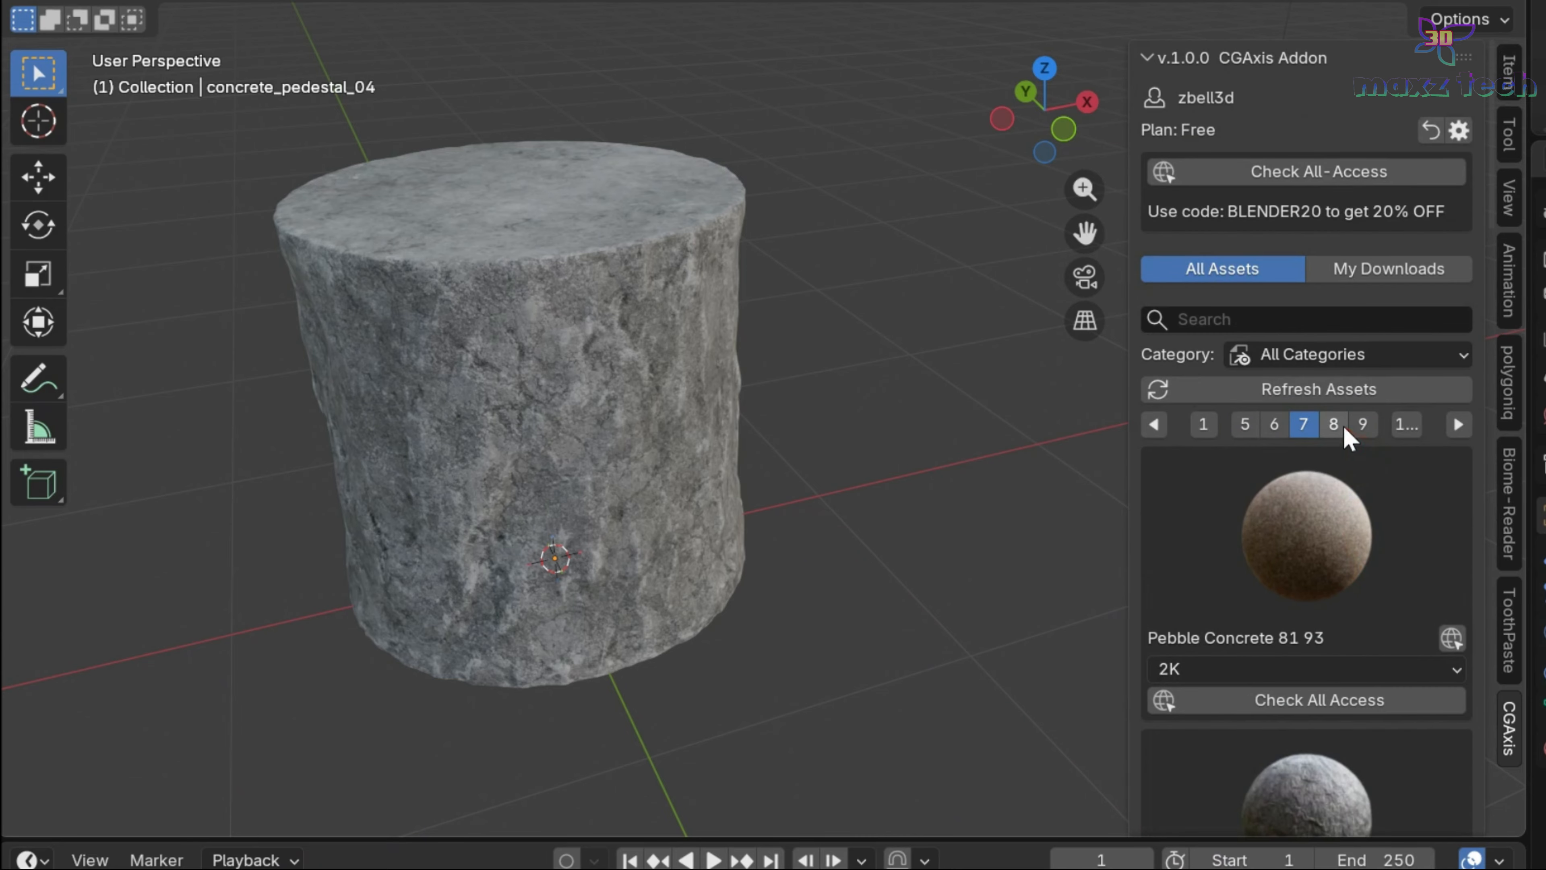
click(1341, 428)
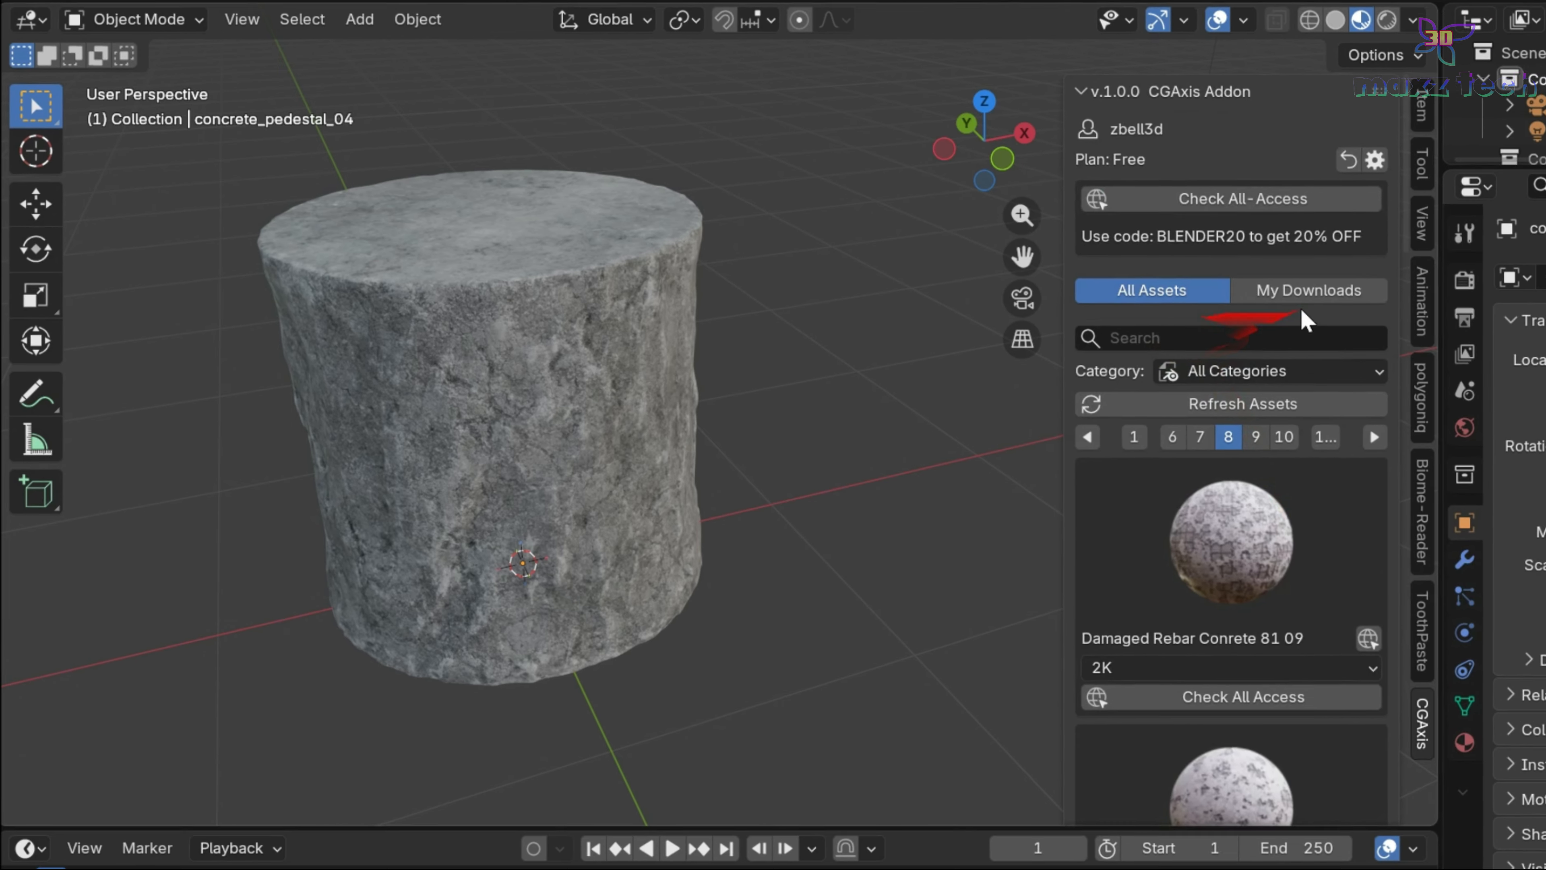
- Filter the asset list to the 3D Models category and look through the concrete pedestals
click(1242, 376)
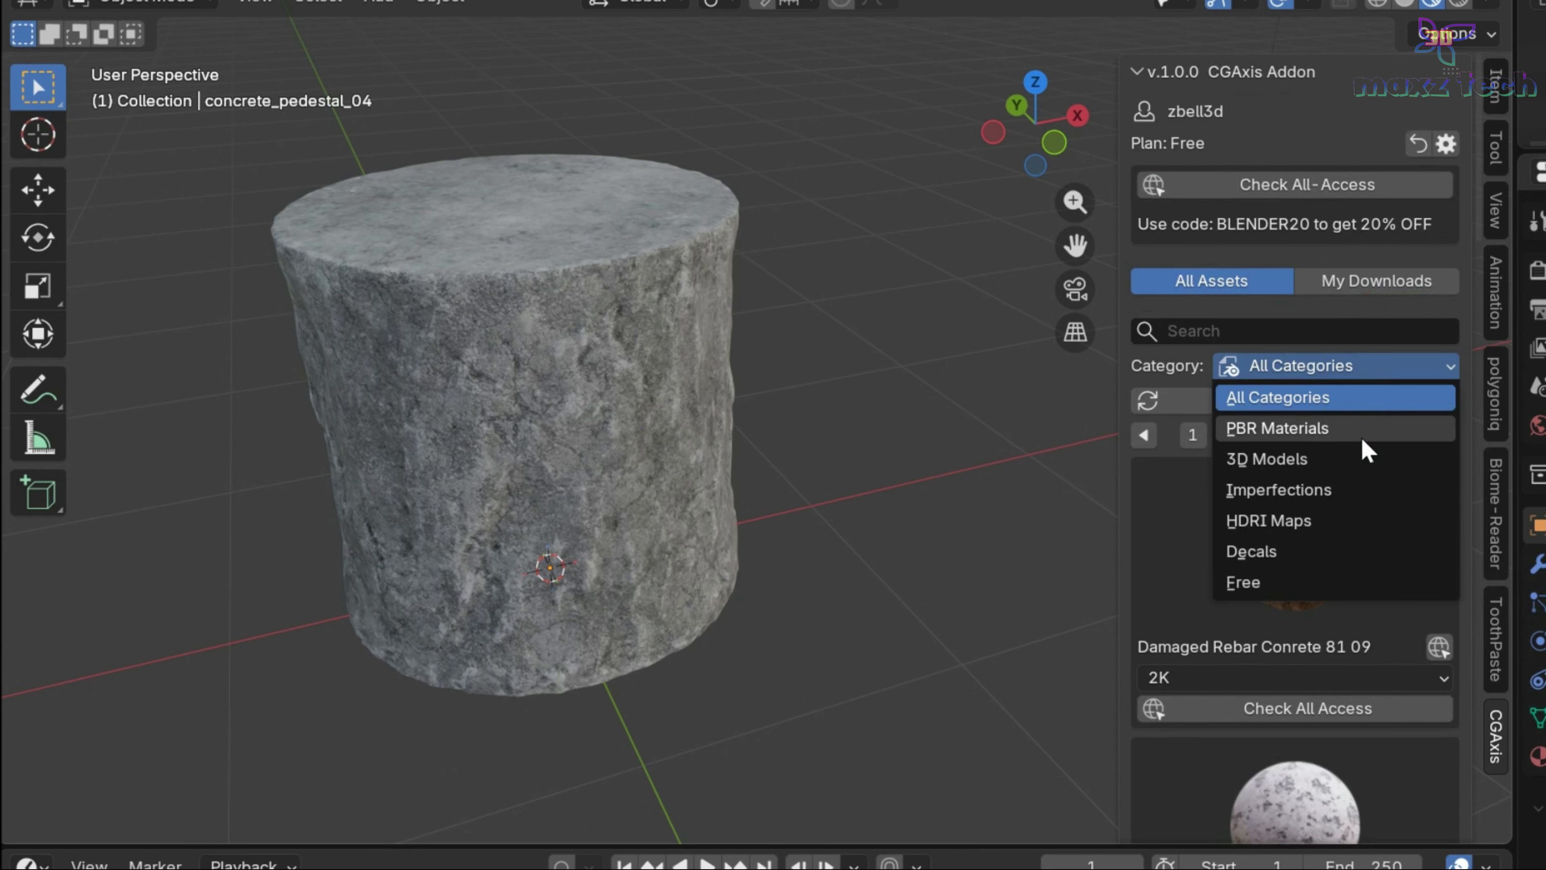
click(1304, 461)
scroll(1315, 505, down, 10)
scroll(1315, 504, down, 15)
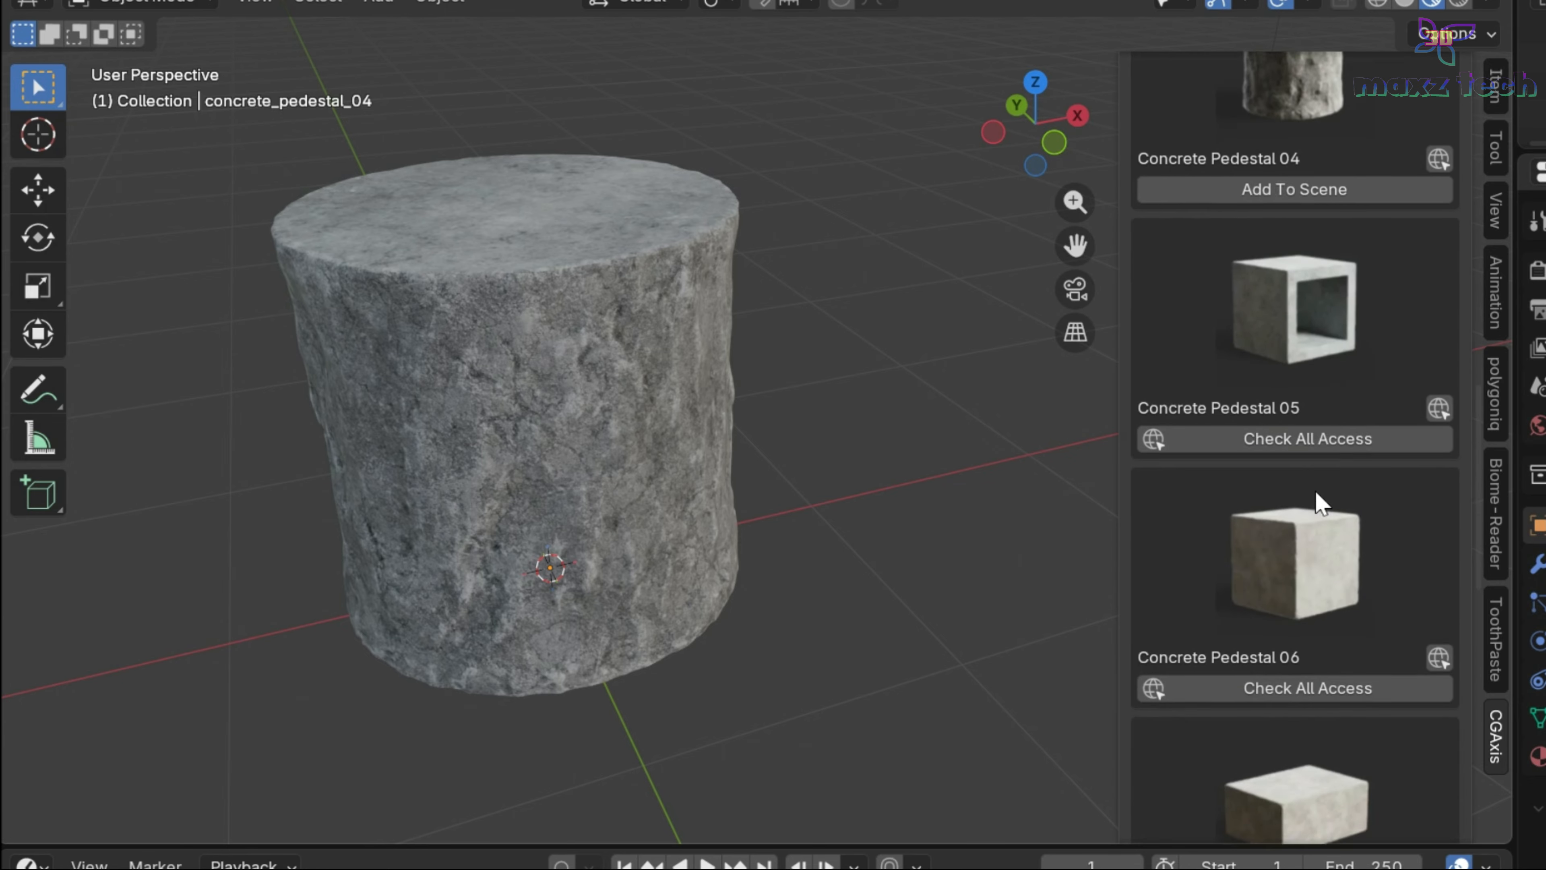
scroll(1375, 718, up, 20)
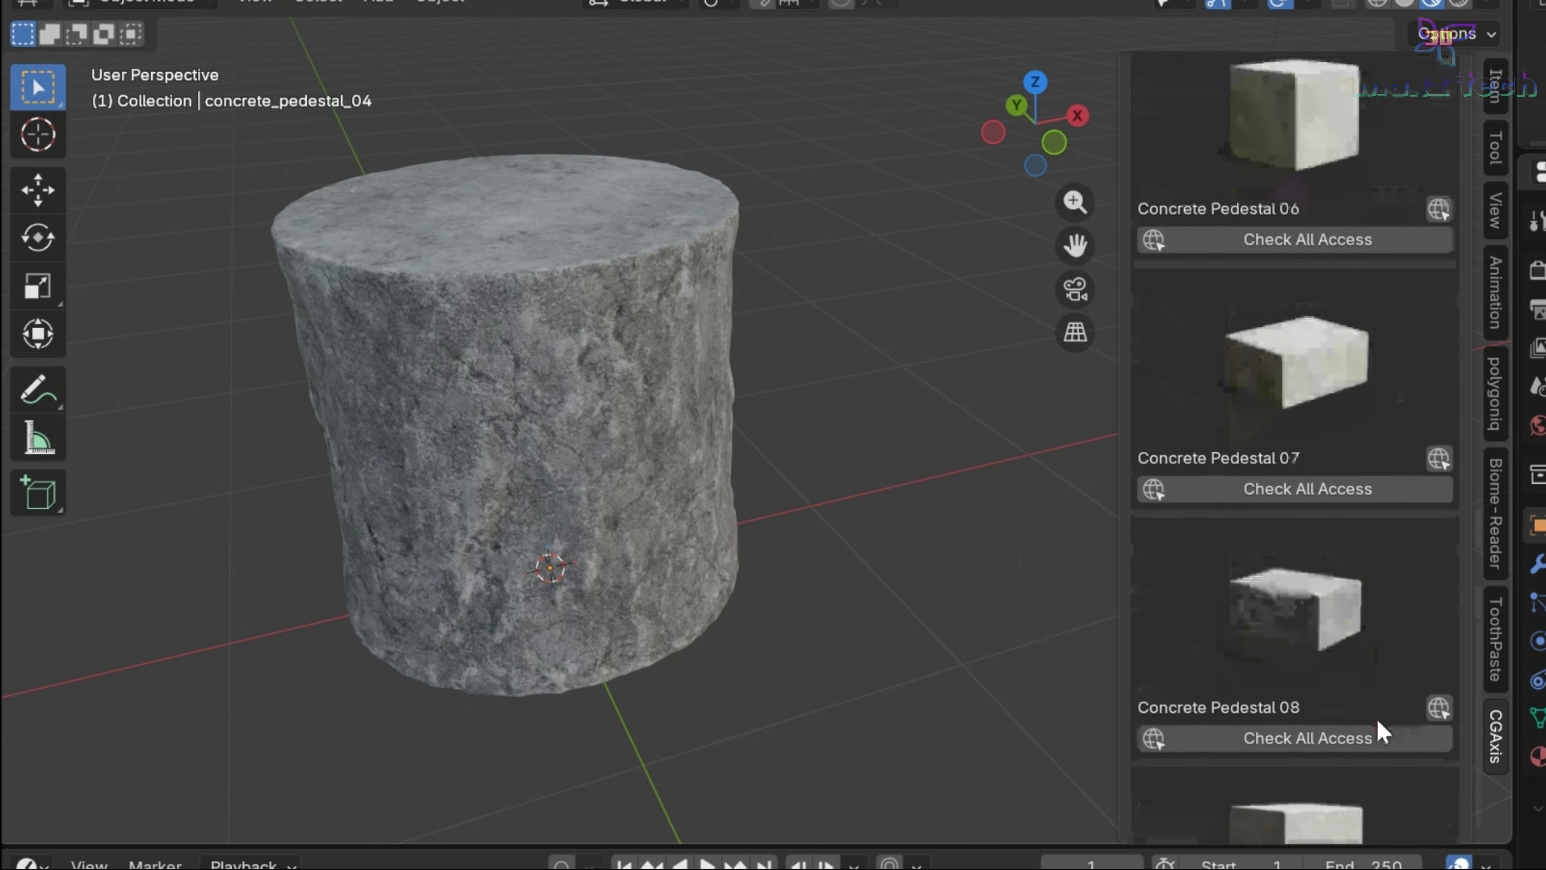
- Switch the asset category to PBR Materials and look through the plaster and painted wall materials
click(1315, 365)
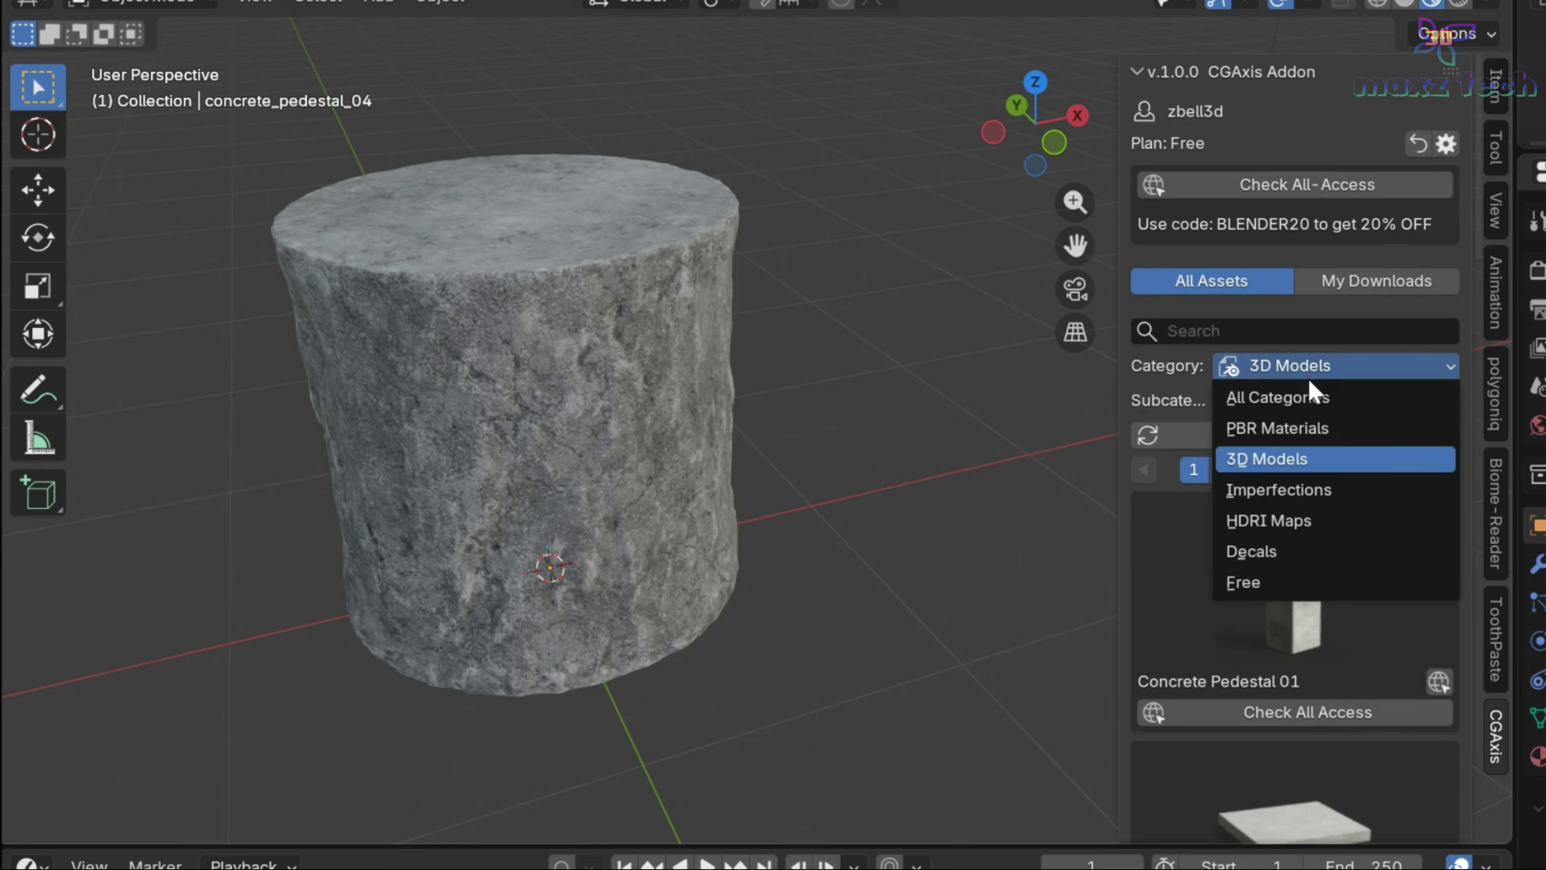
click(1273, 428)
scroll(1313, 524, down, 20)
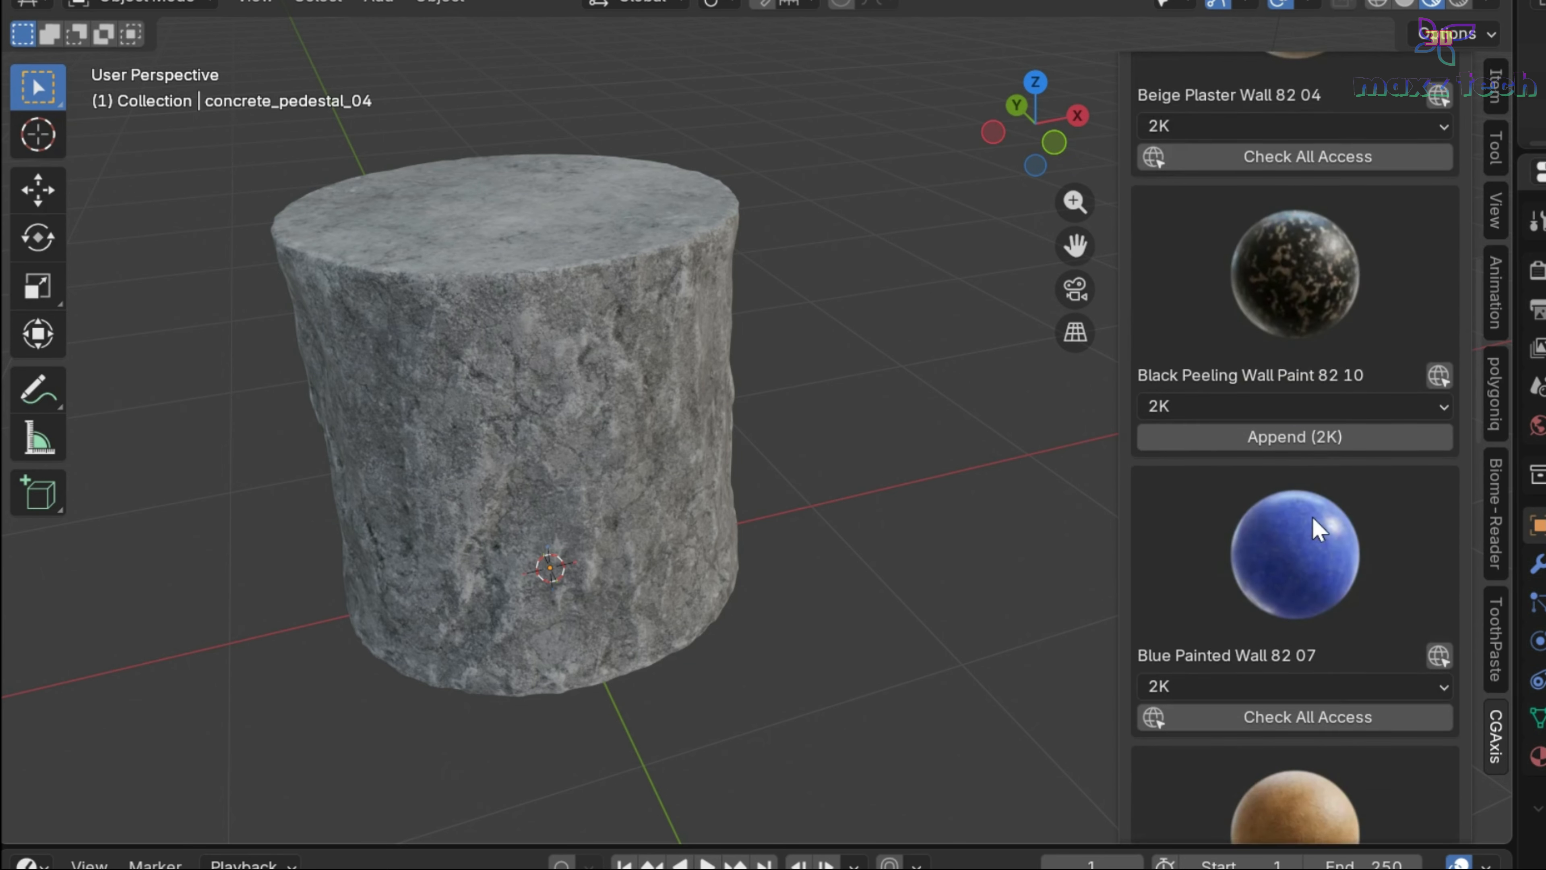
scroll(1315, 530, down, 10)
scroll(1316, 529, up, 8)
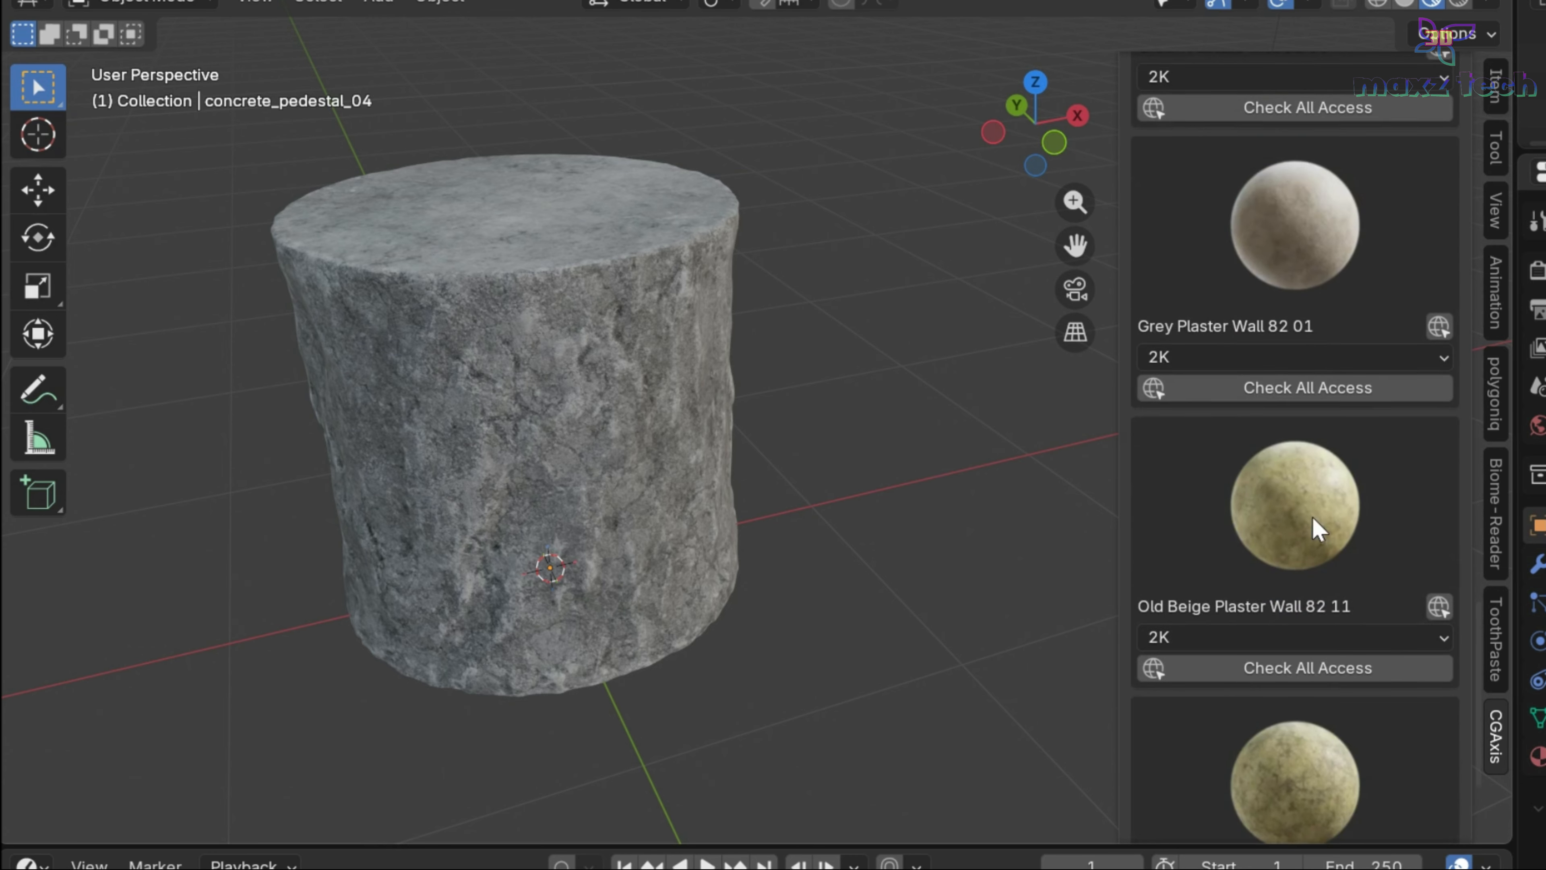
scroll(1315, 530, up, 15)
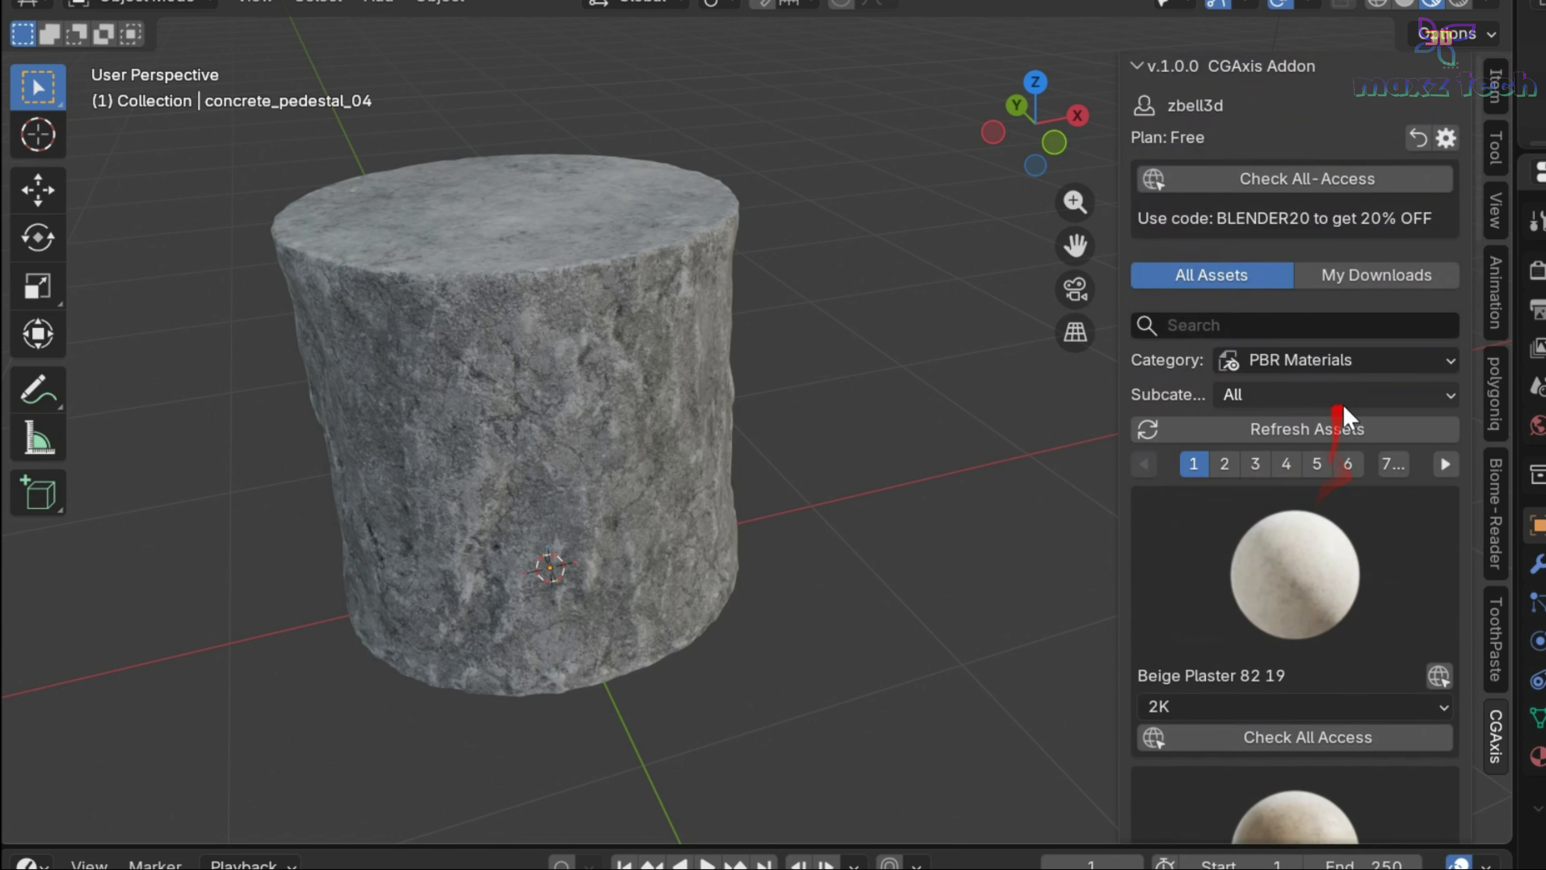
- Switch the asset category to Imperfections and look through its two pages of stain, crack and scratch maps
click(1329, 361)
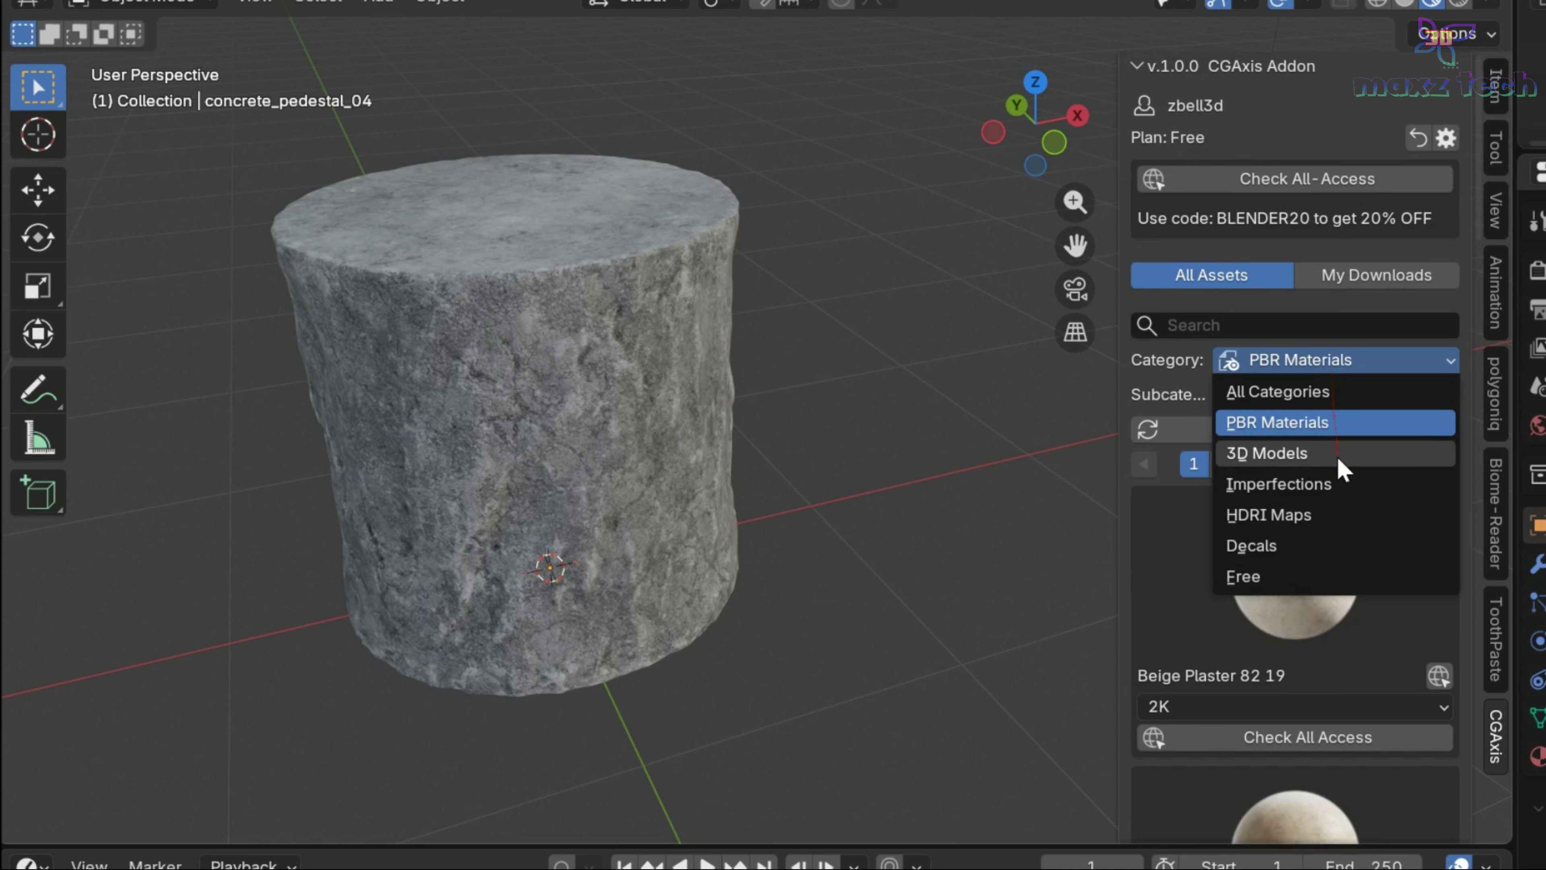
click(1310, 485)
scroll(1309, 484, down, 8)
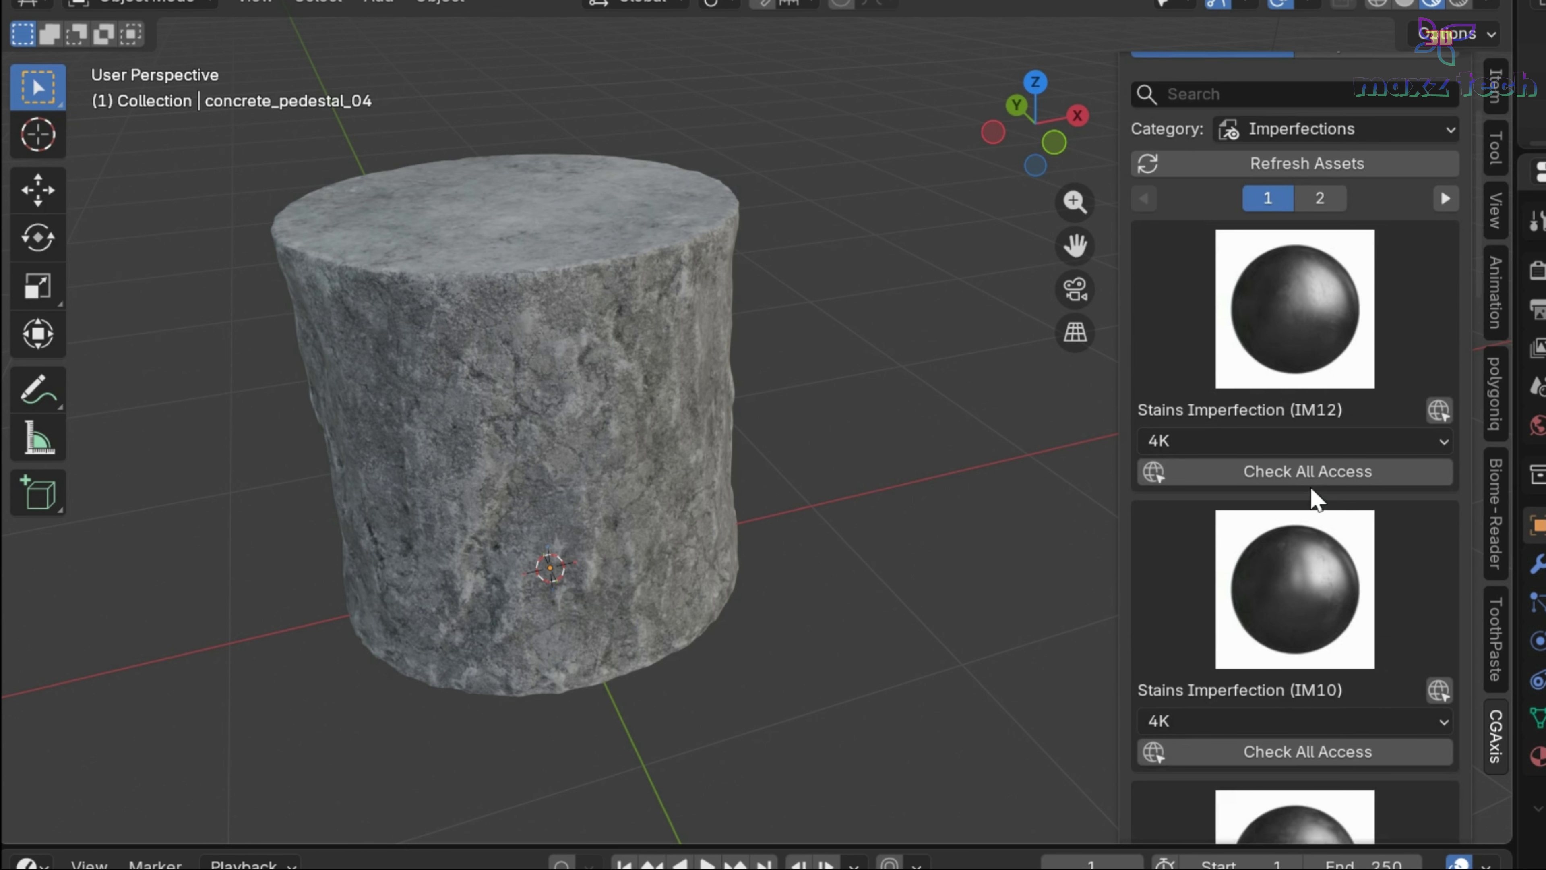
scroll(1388, 451, down, 12)
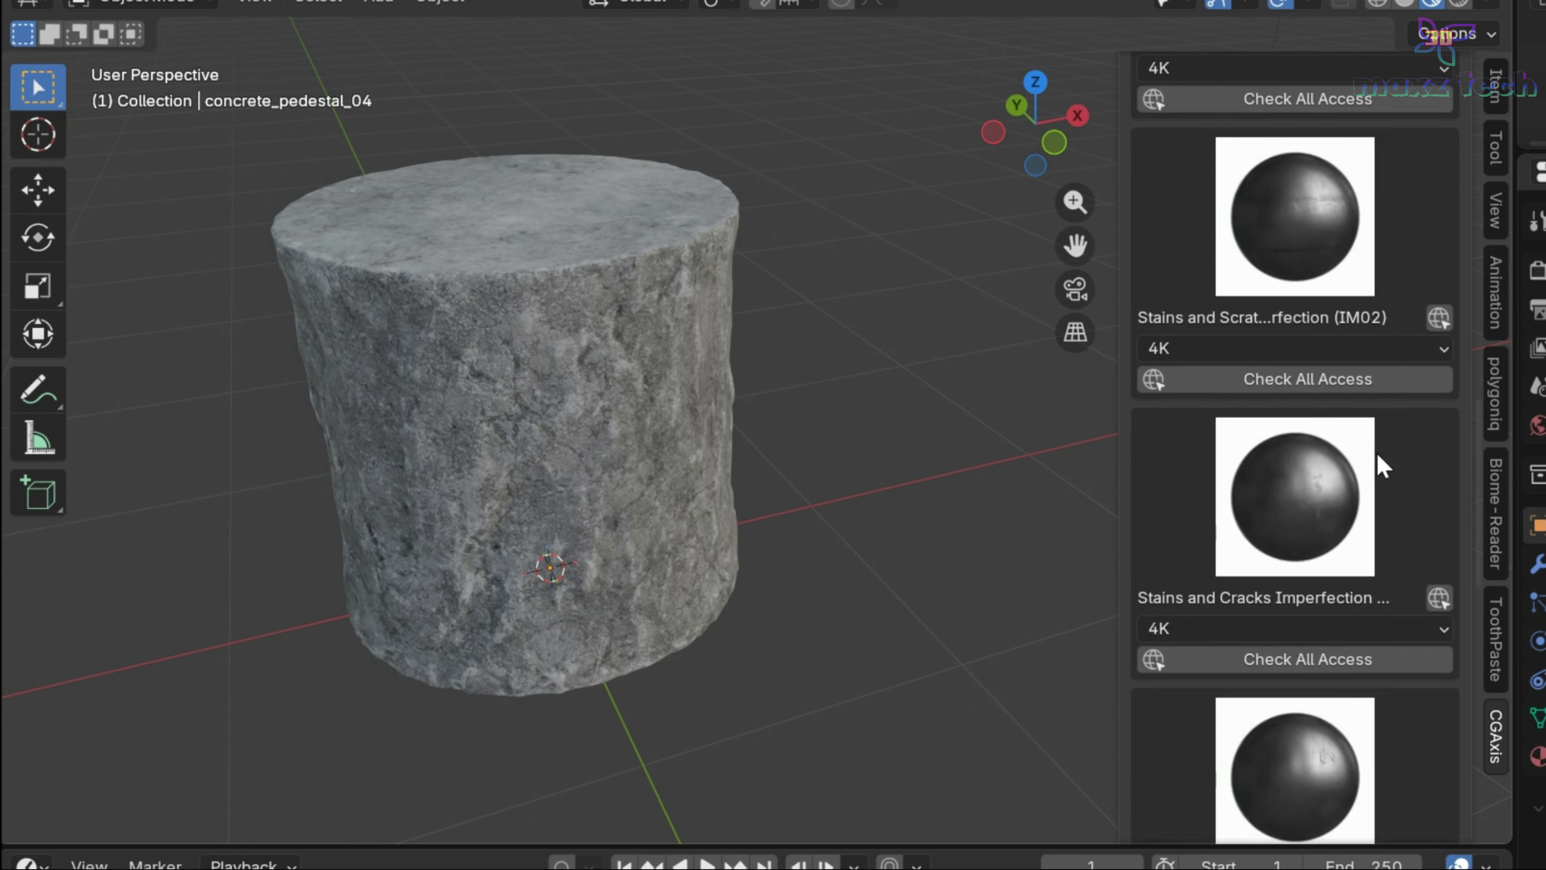
scroll(1384, 466, down, 10)
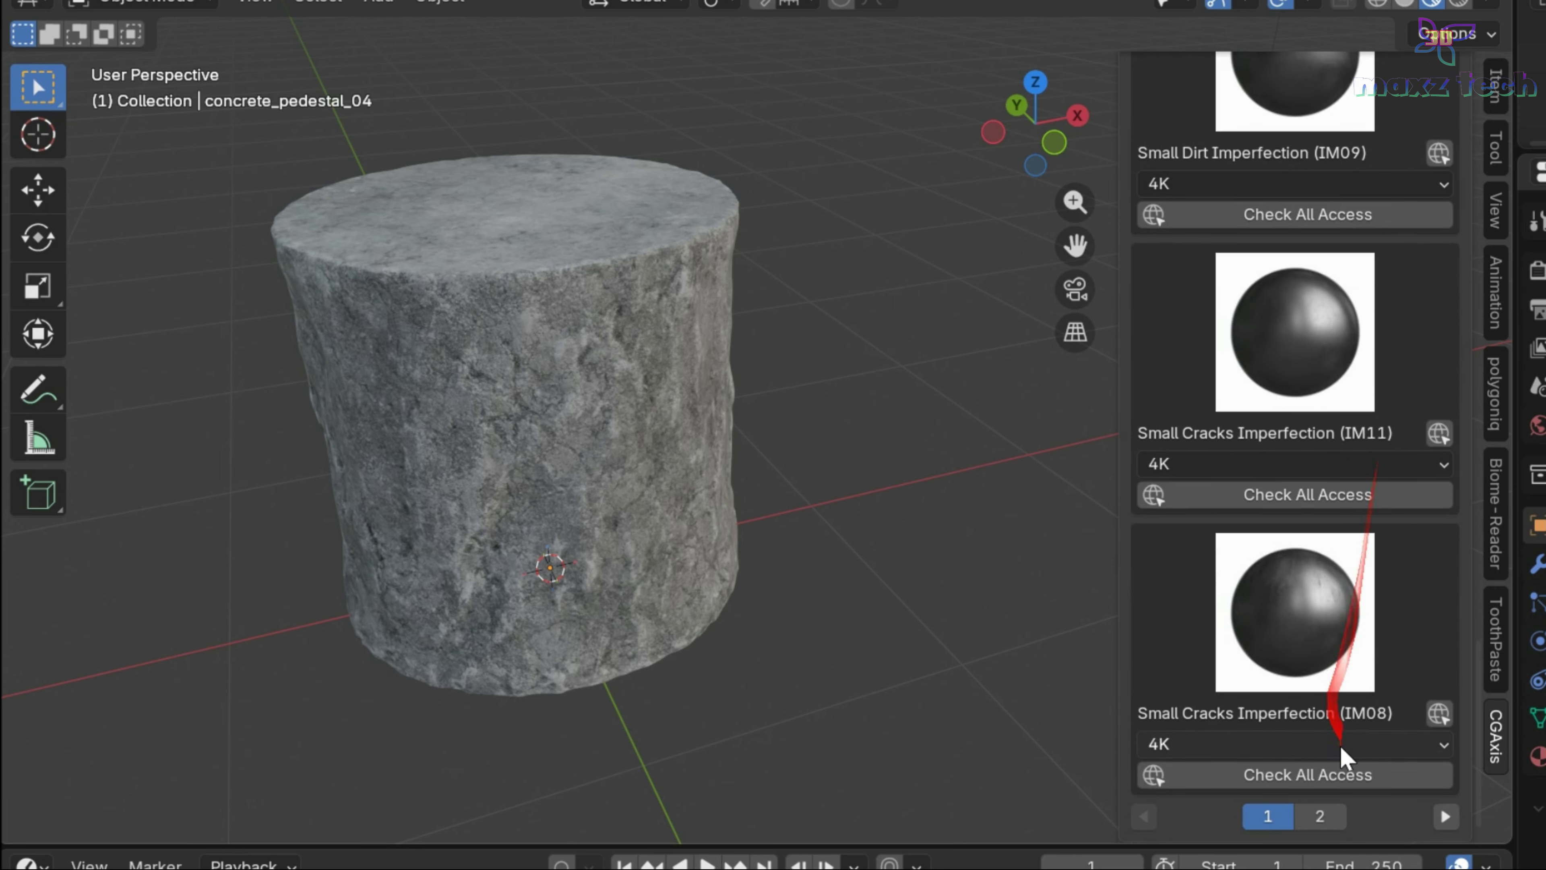
click(1331, 818)
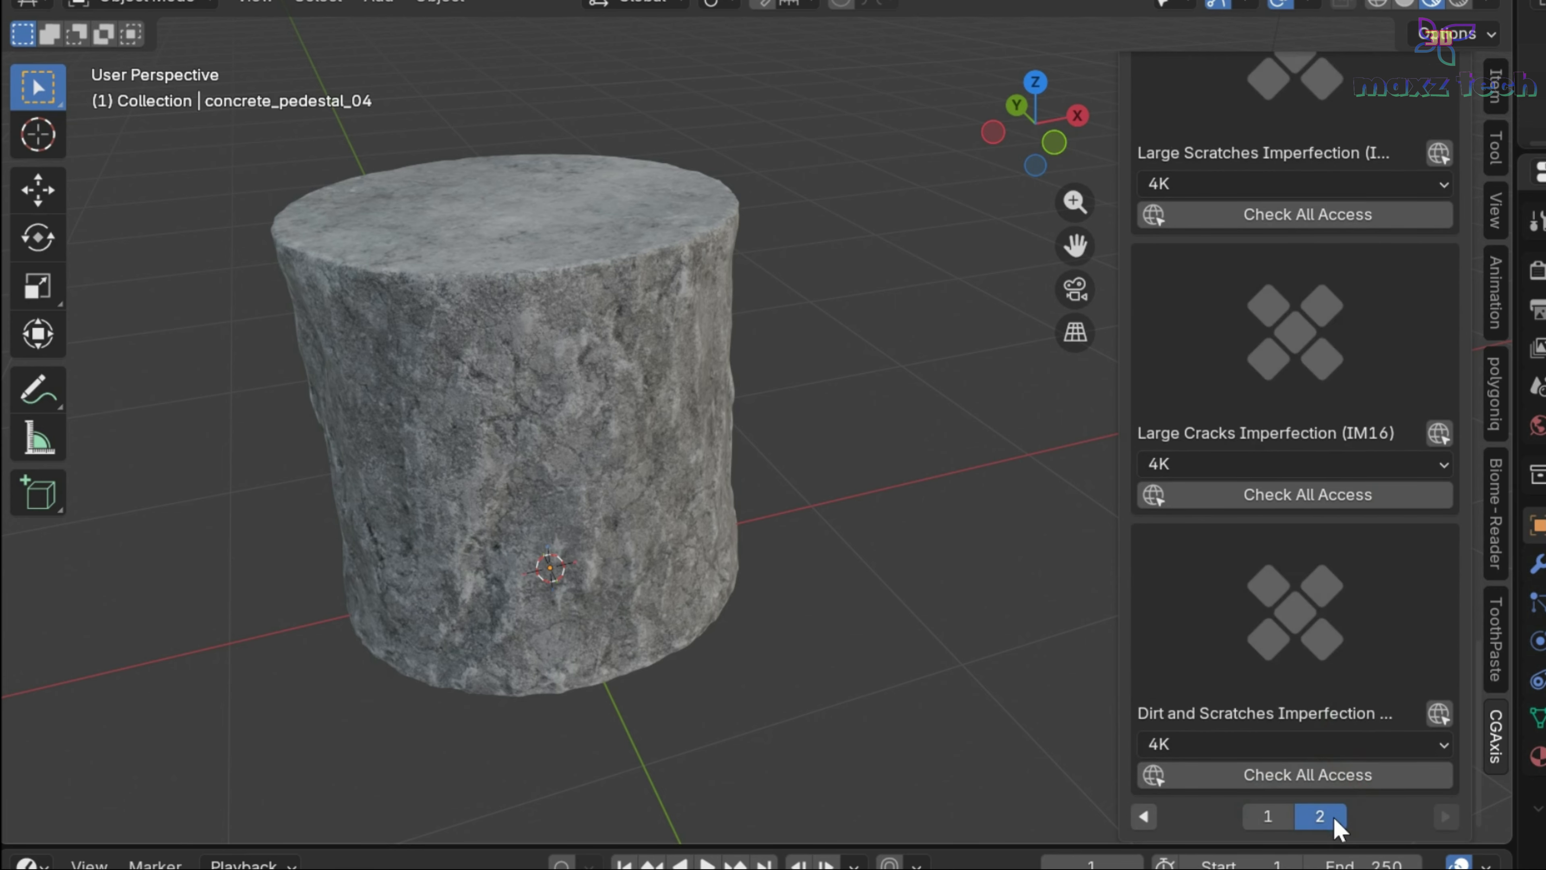
scroll(1341, 701, up, 6)
scroll(1341, 701, up, 15)
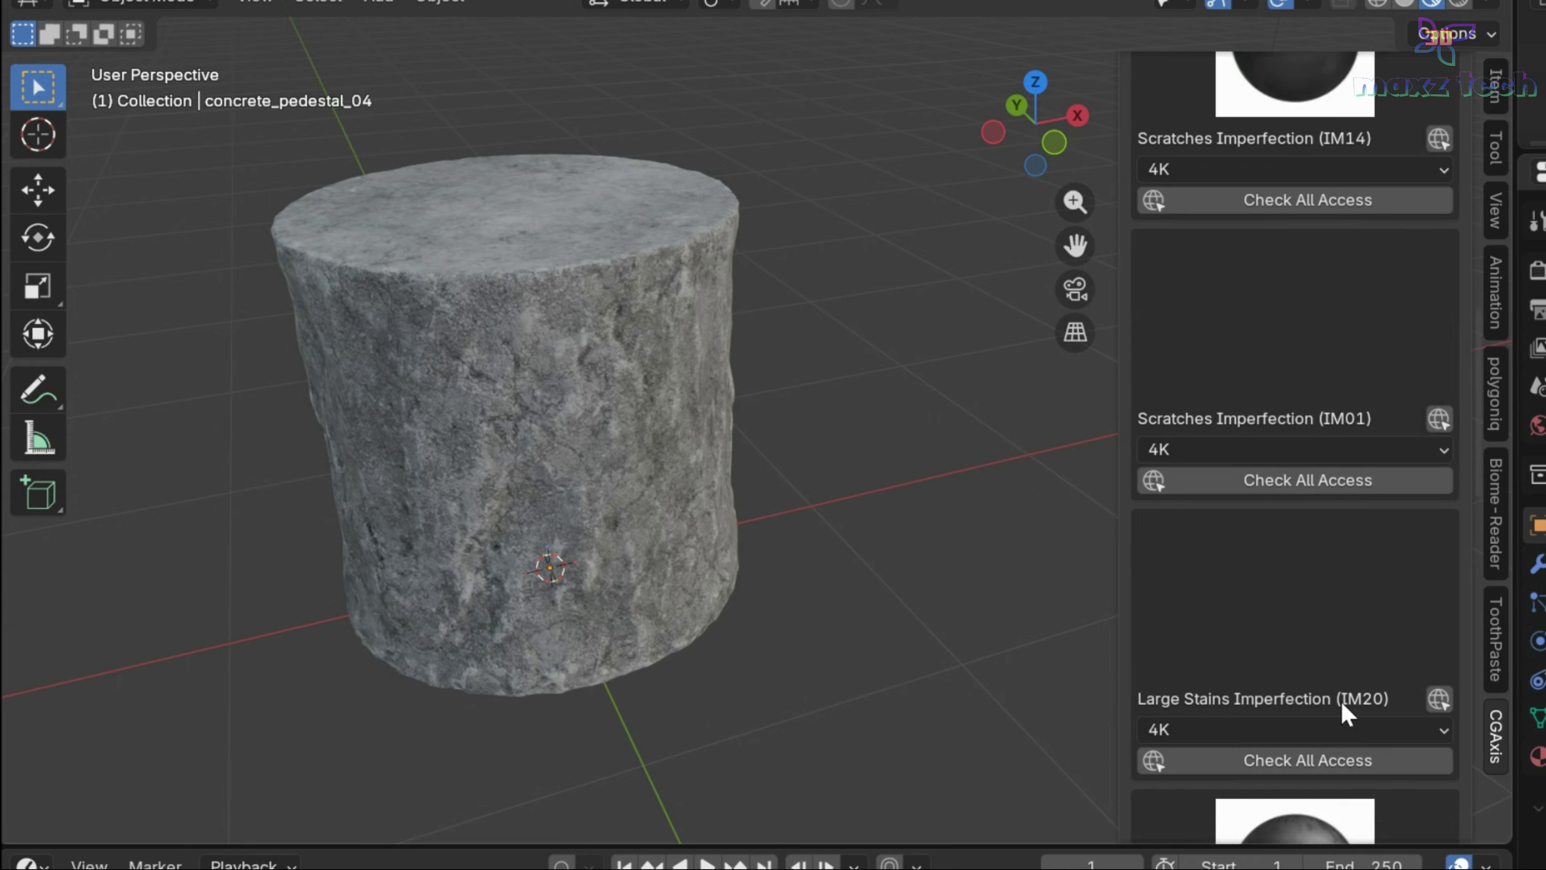
- Switch the asset category to HDRI Maps and look through the forest sky maps on its first page
click(1380, 341)
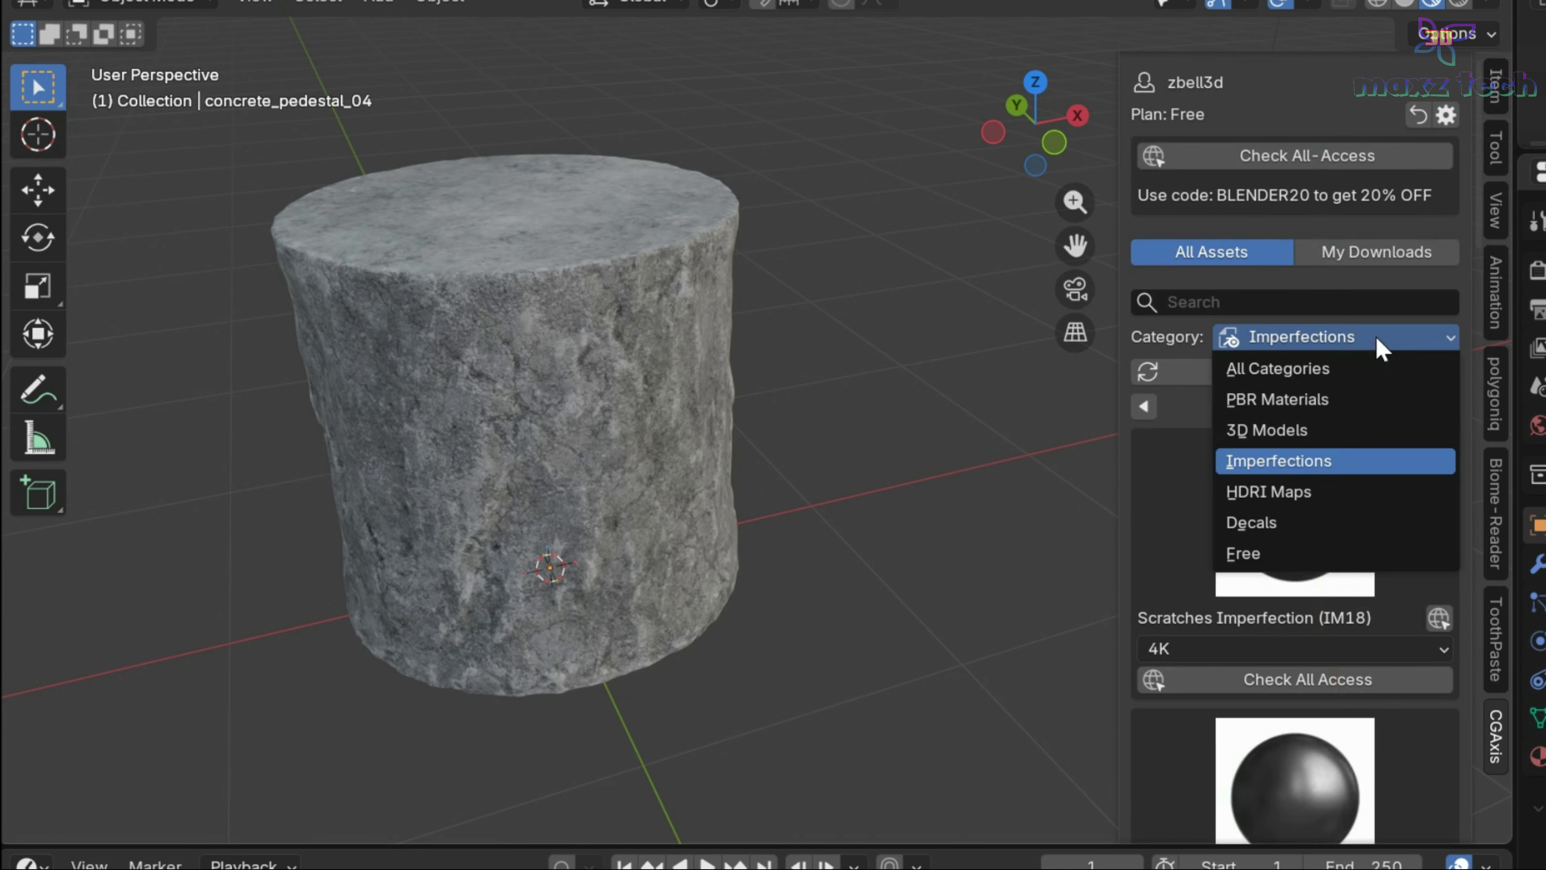
click(1309, 495)
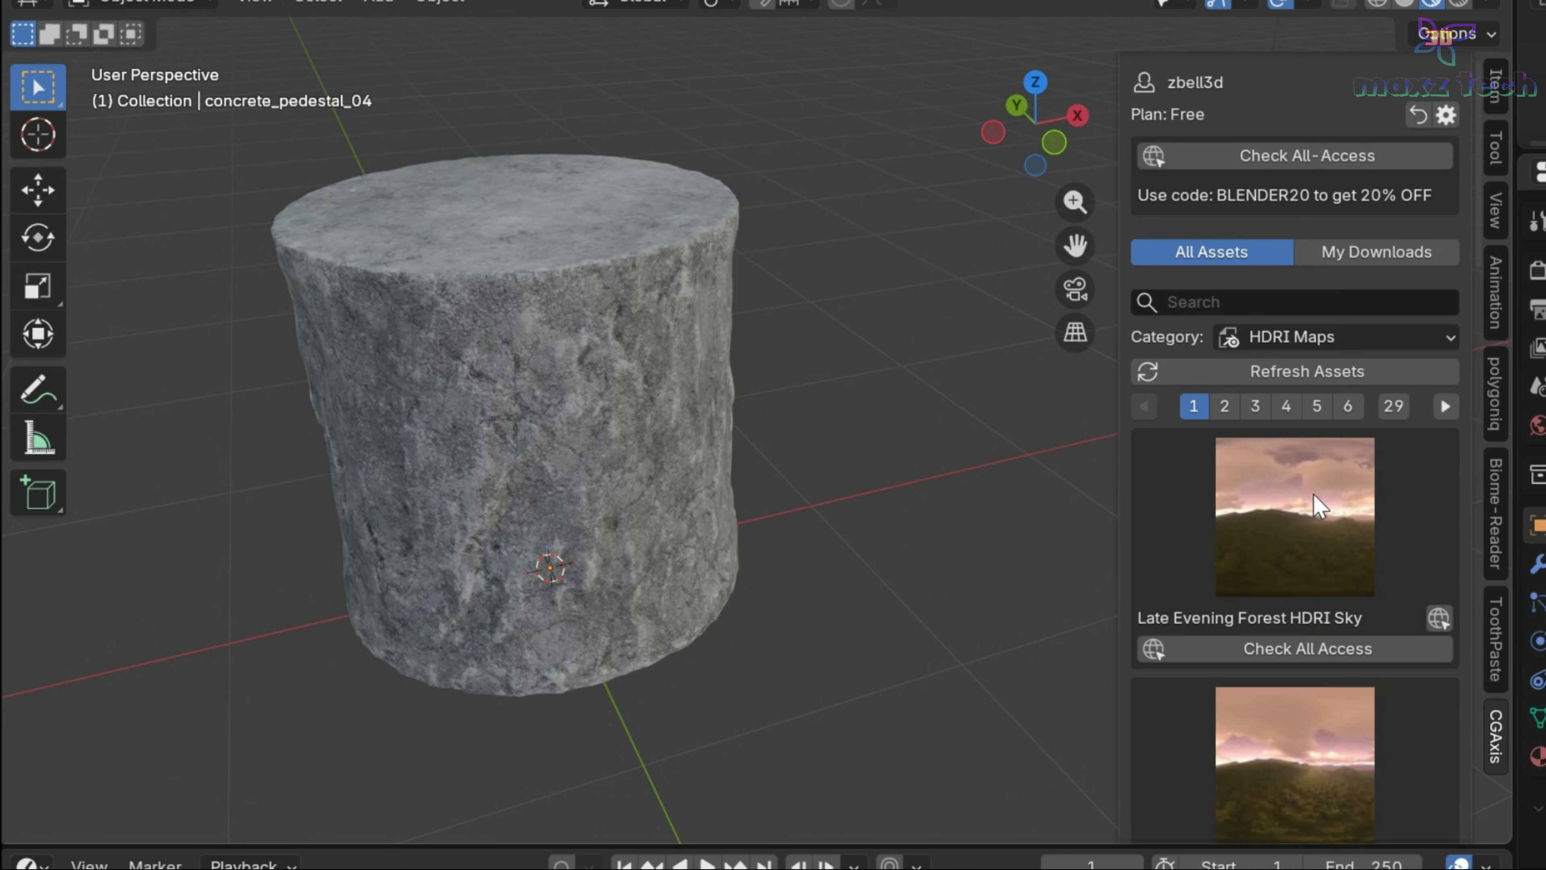
scroll(1316, 499, down, 5)
scroll(1335, 456, down, 3)
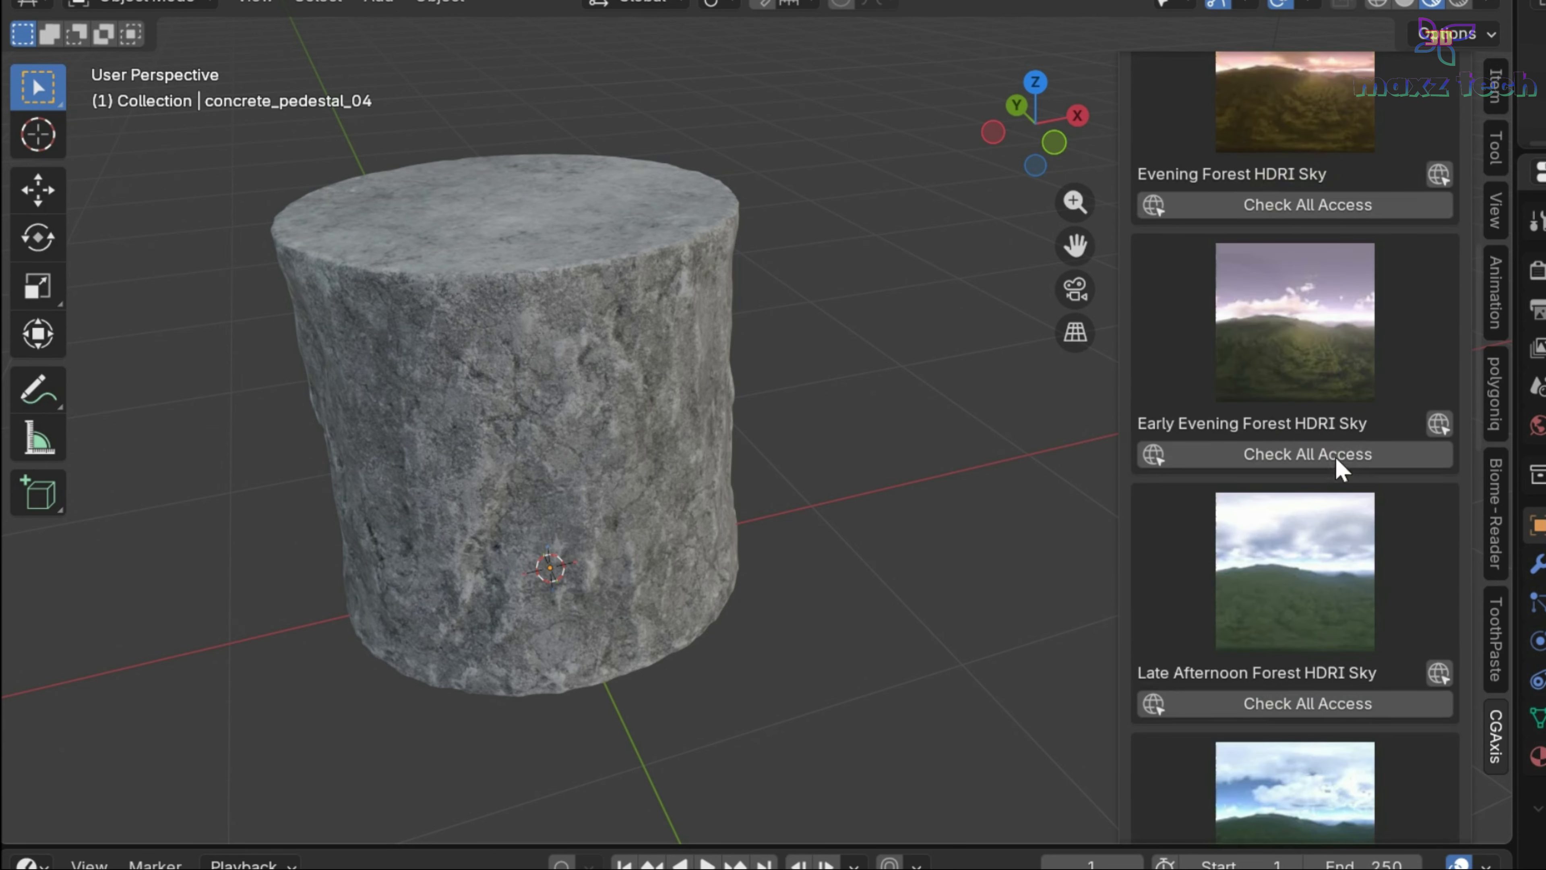
scroll(1335, 457, up, 5)
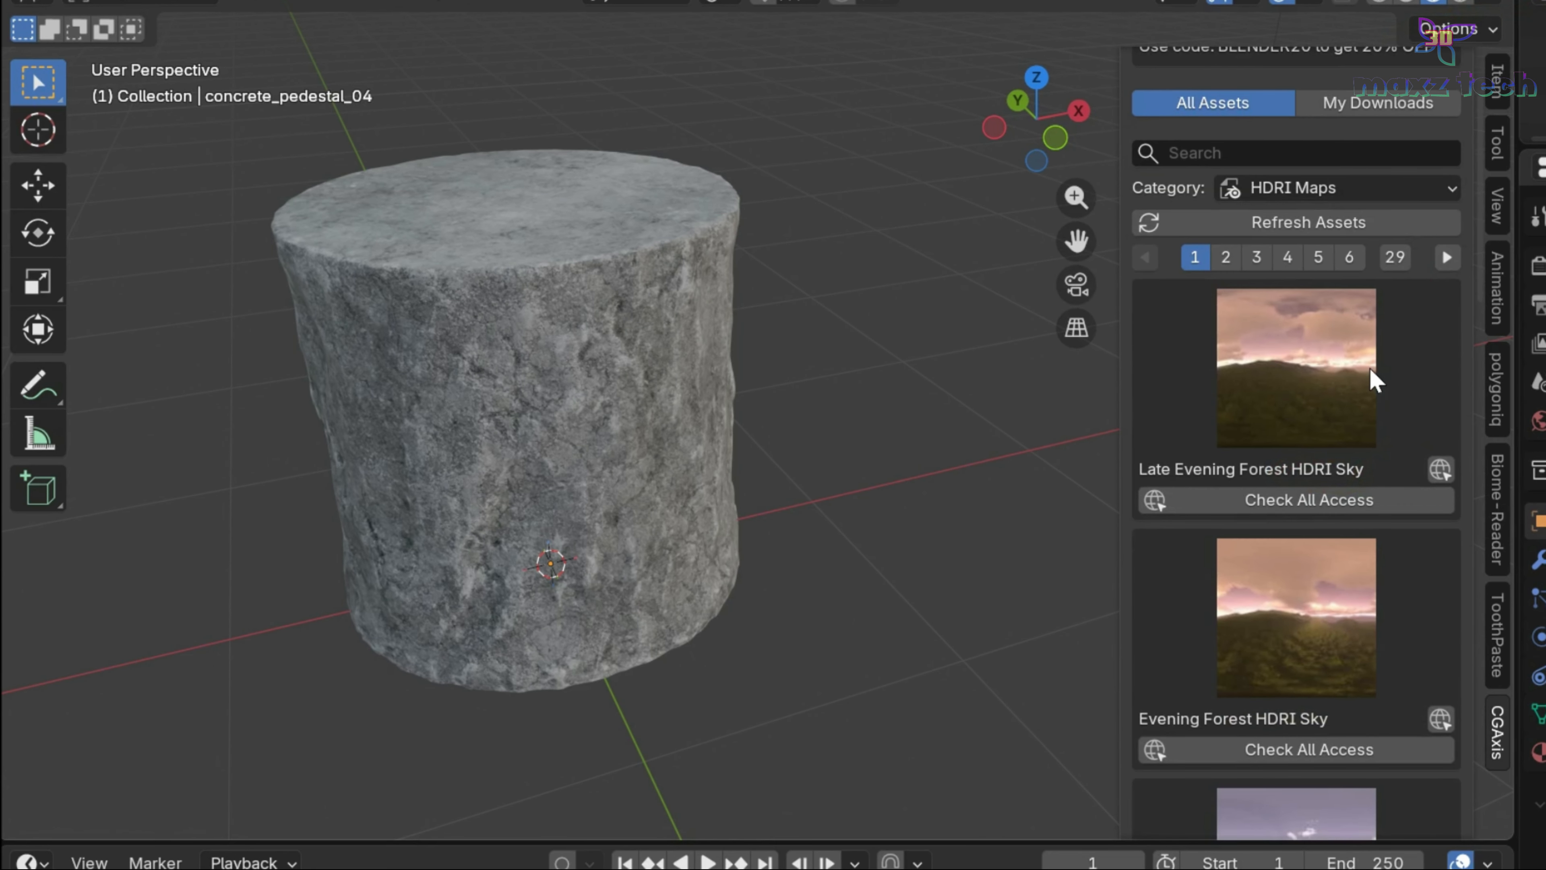
scroll(1370, 367, up, 3)
- Switch the asset category to Decals, check the resolution variants of Dry Leaf DE67 and look through the decal list
click(1377, 364)
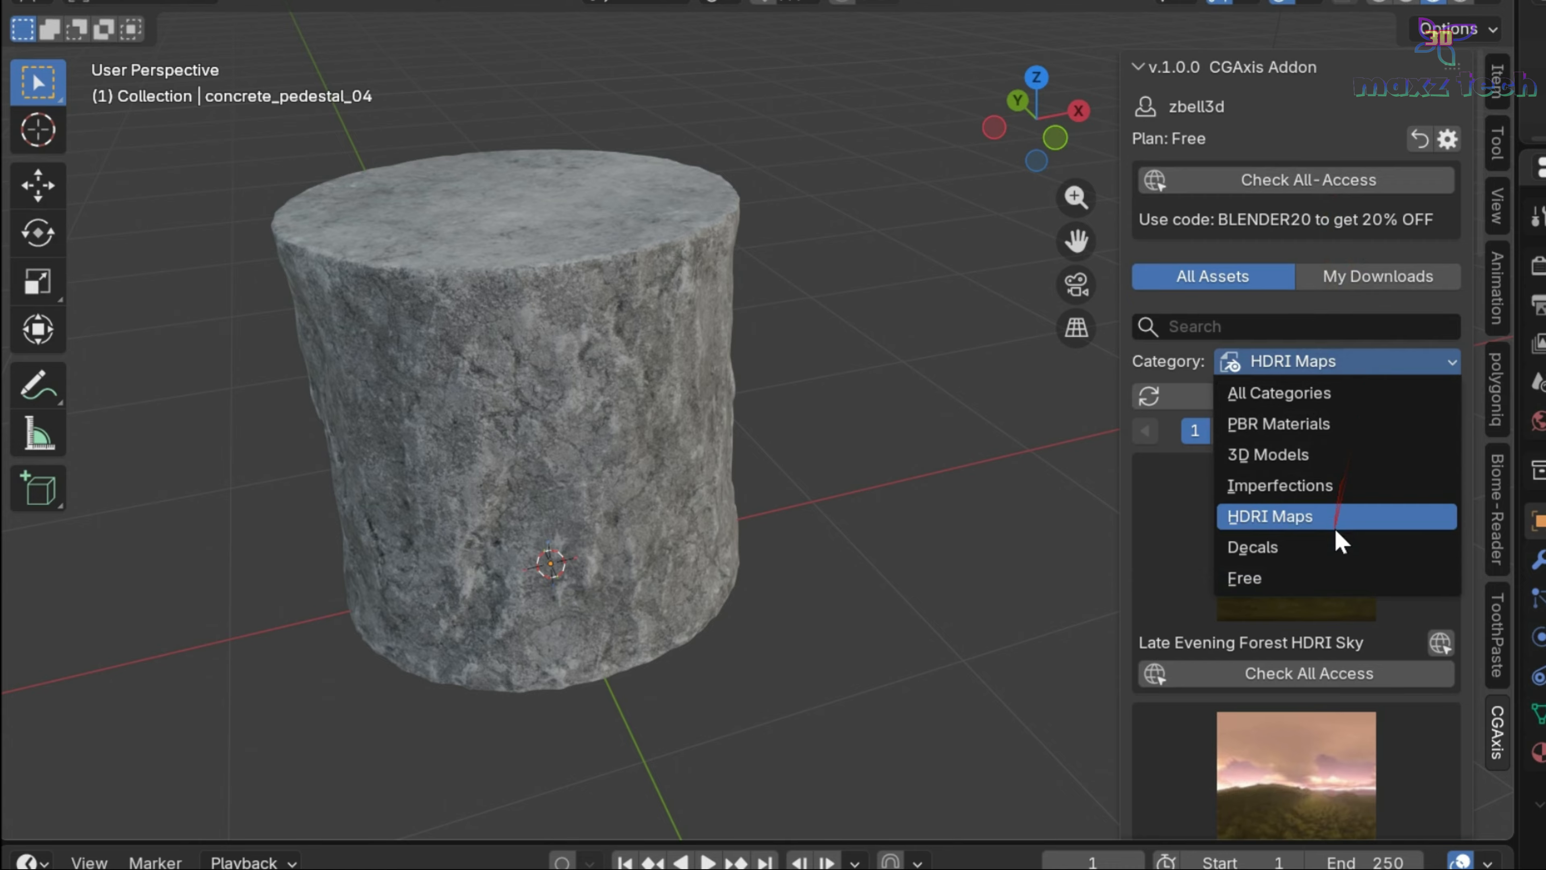
click(1336, 545)
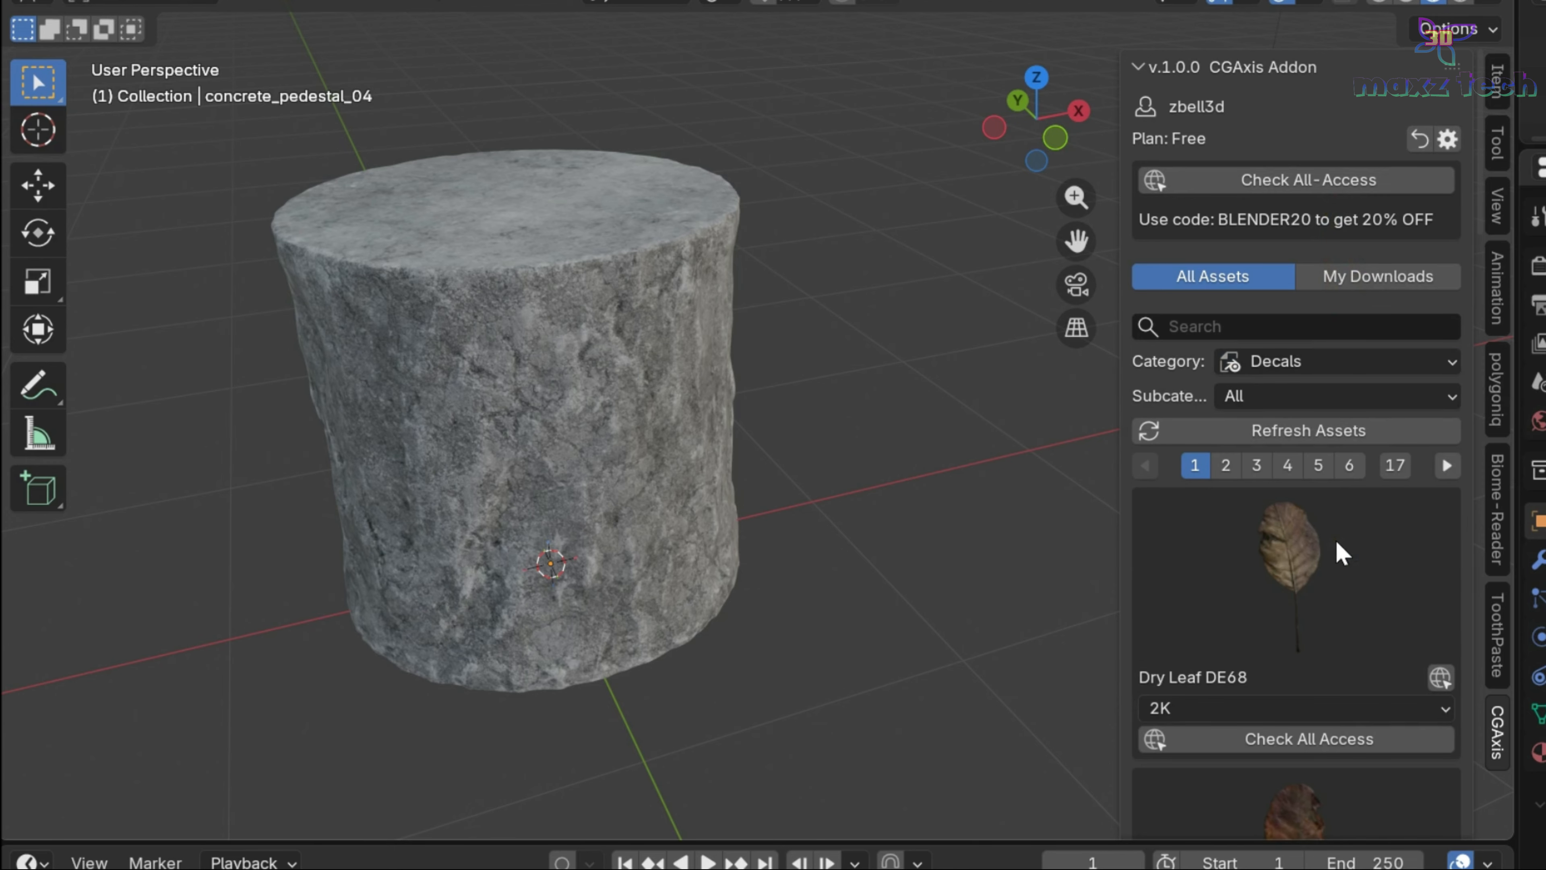
scroll(1347, 542, down, 5)
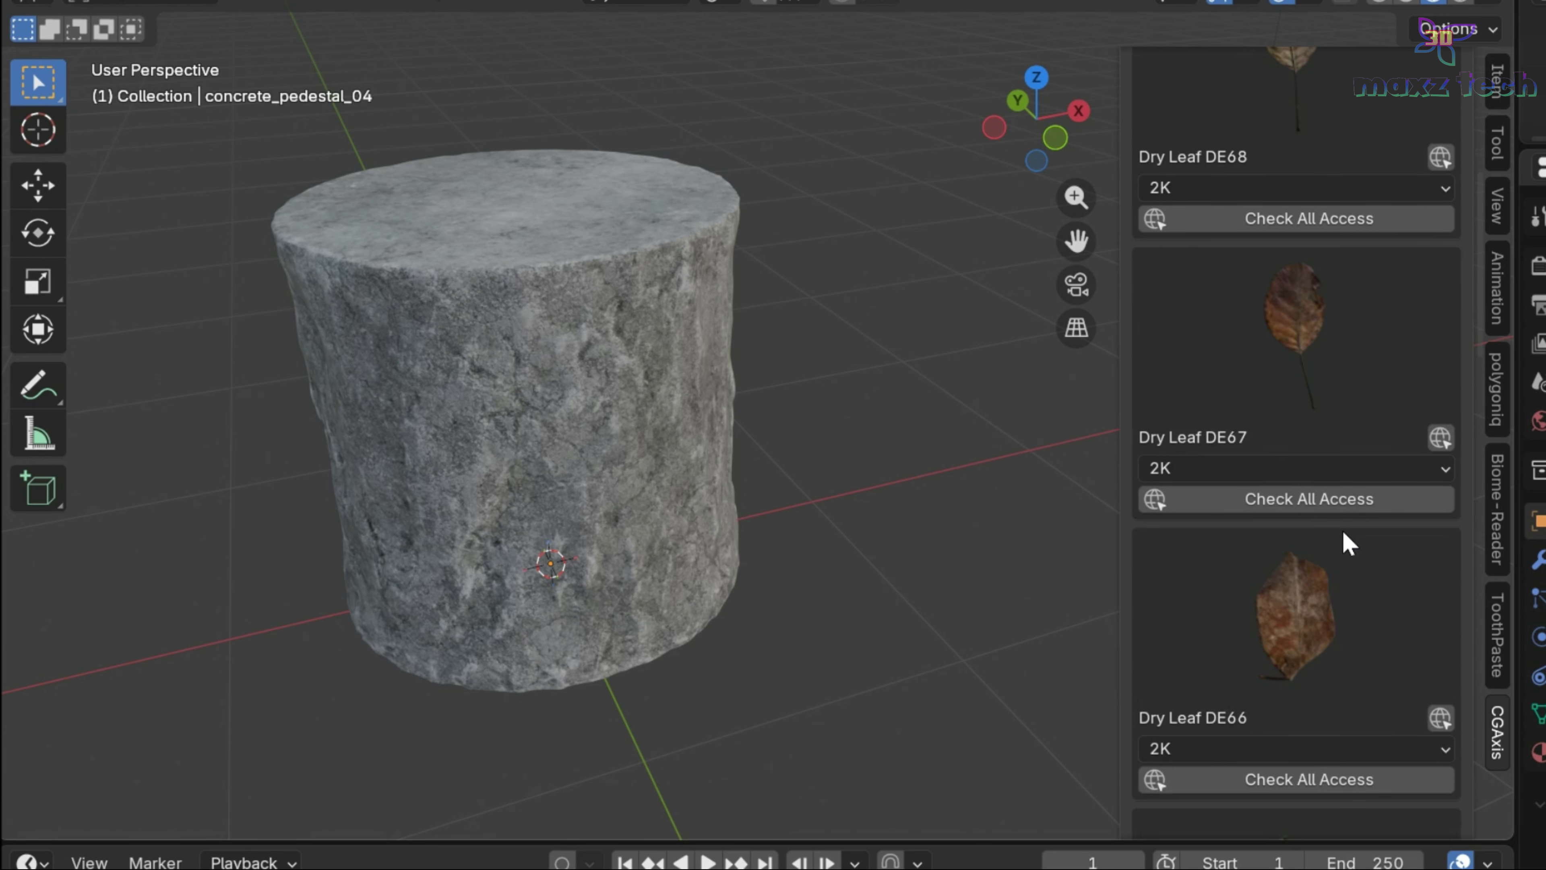
click(1354, 474)
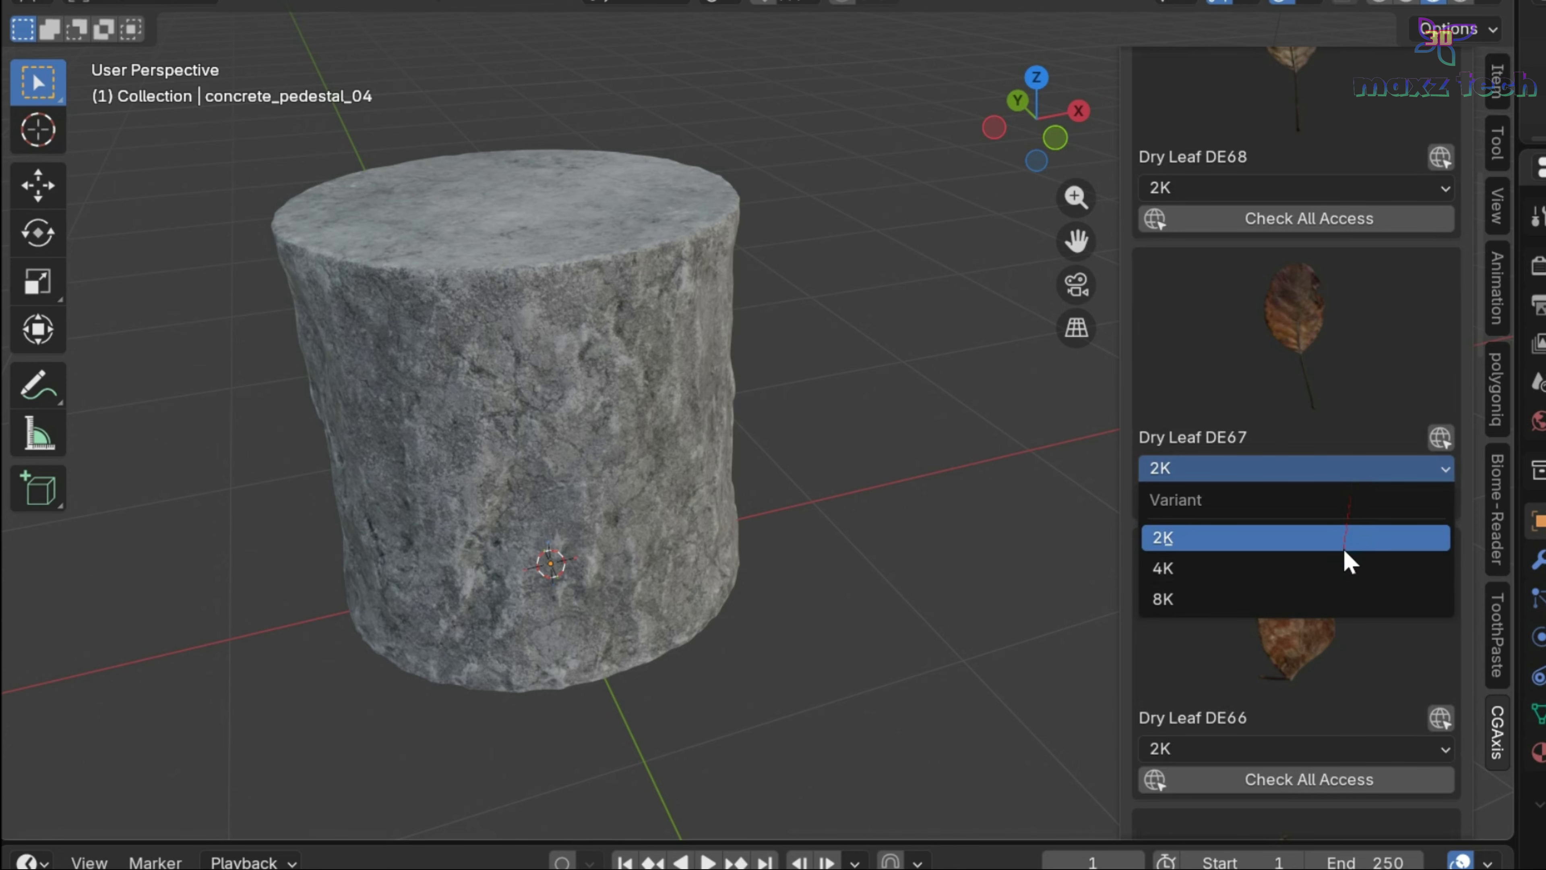
click(1350, 569)
scroll(1273, 481, up, 5)
scroll(1274, 481, down, 20)
scroll(1274, 481, down, 10)
scroll(1358, 262, up, 15)
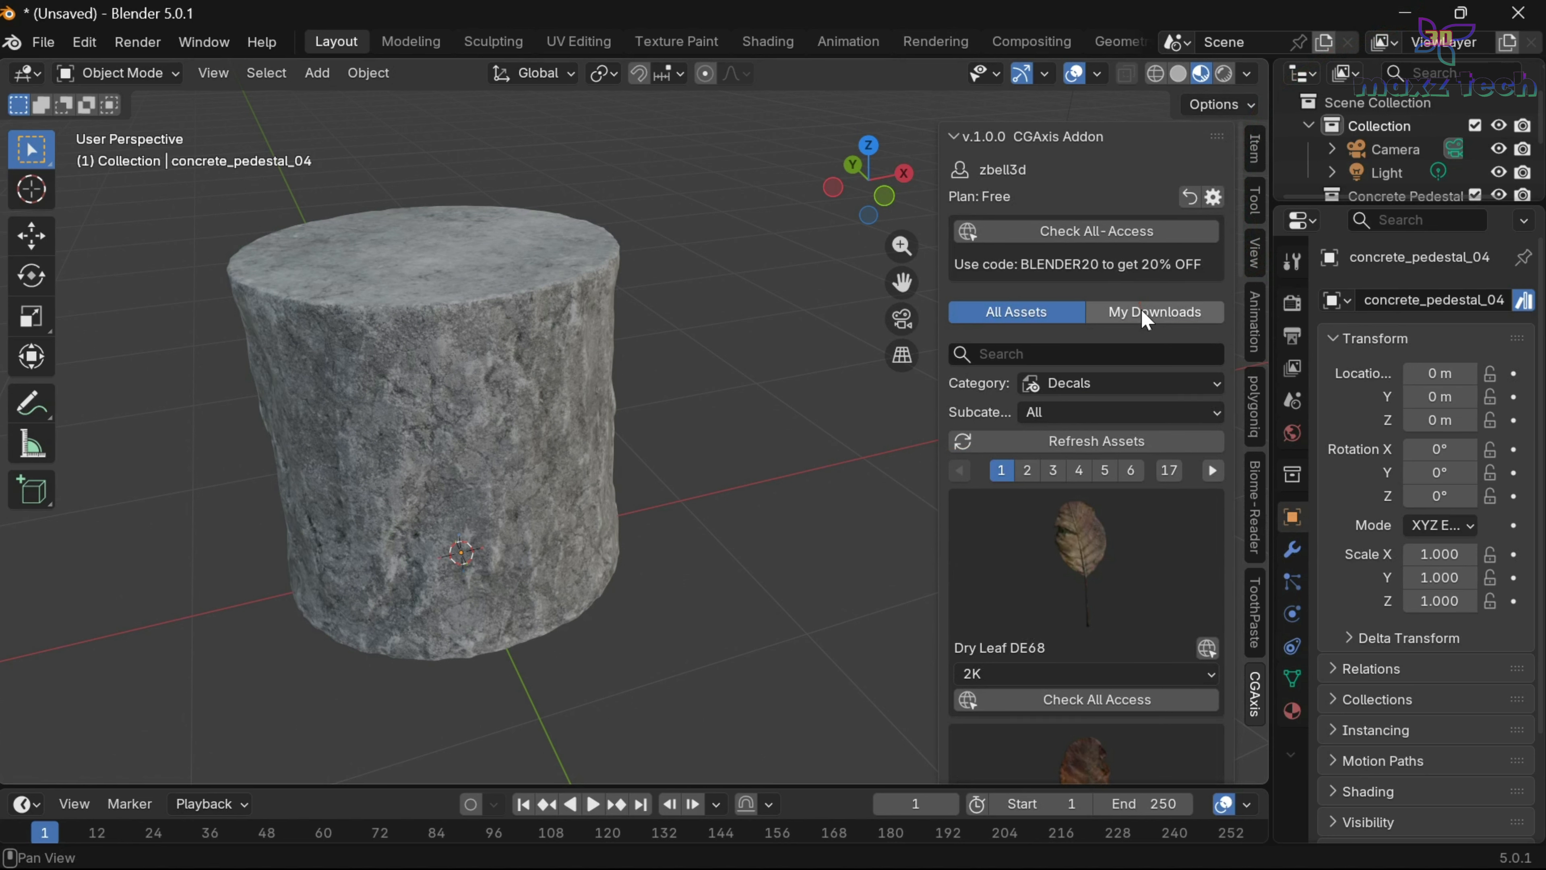
- Filter the asset list to the Free category and start downloading the Cracked Concrete 81 44 material
click(1161, 384)
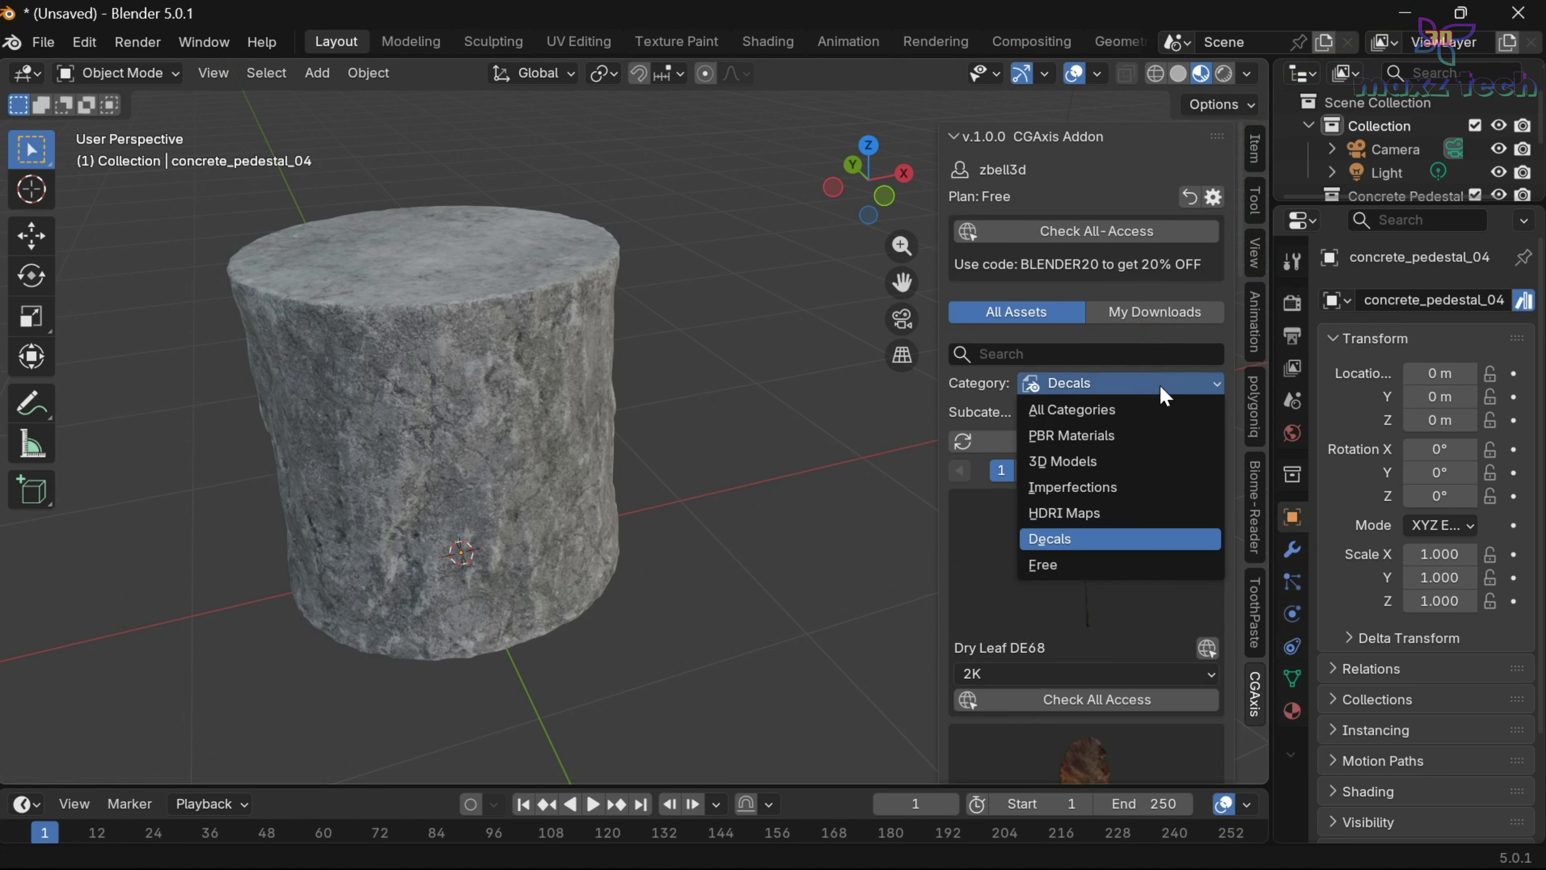
click(1118, 564)
scroll(1090, 506, down, 8)
scroll(1105, 450, down, 10)
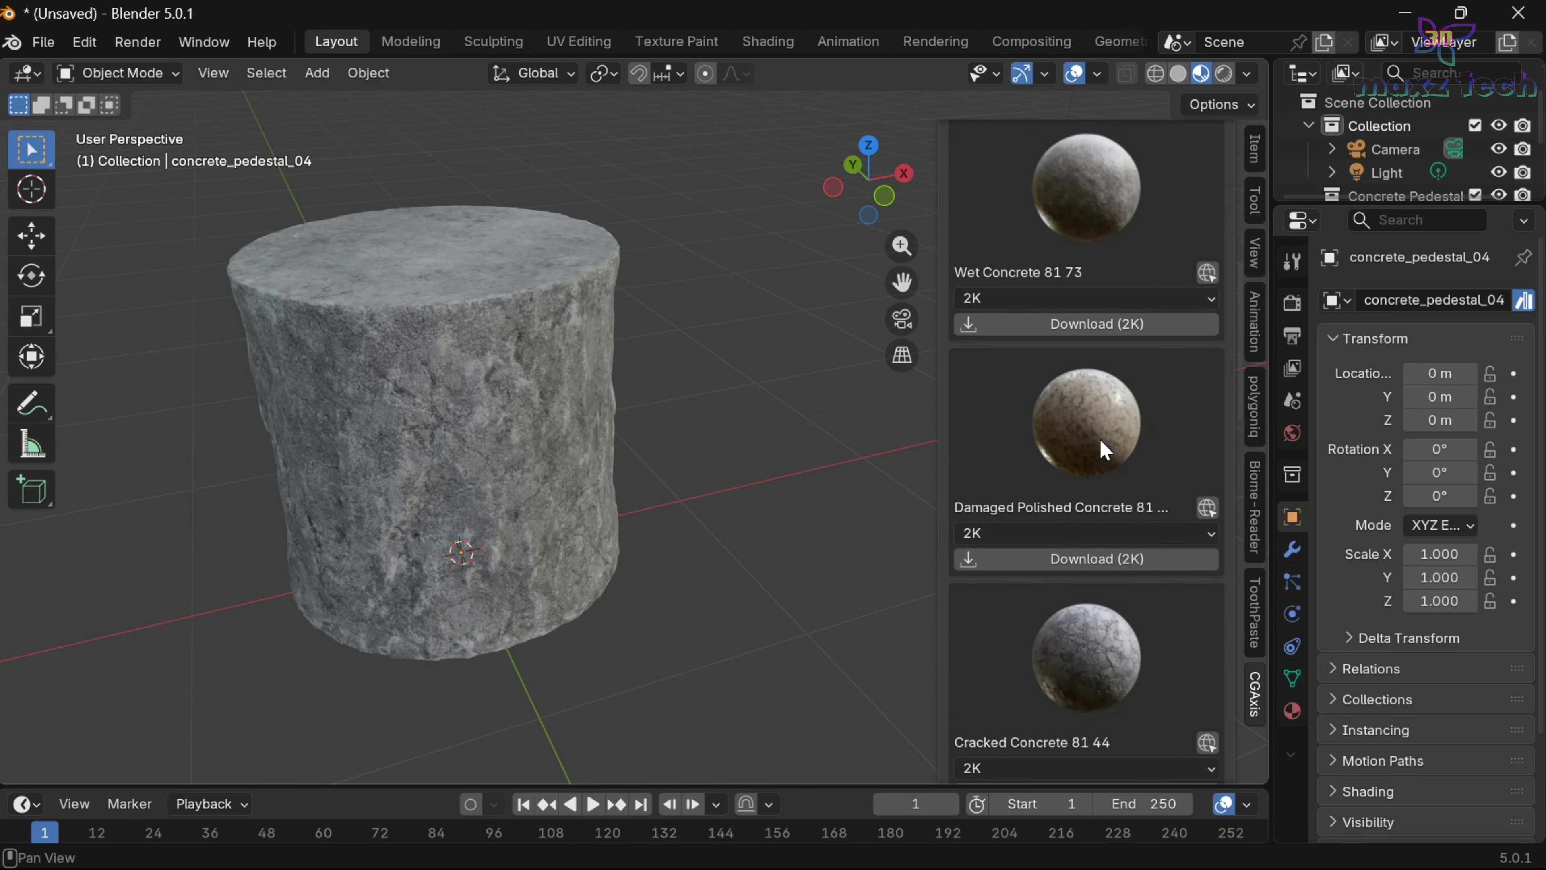
click(1122, 356)
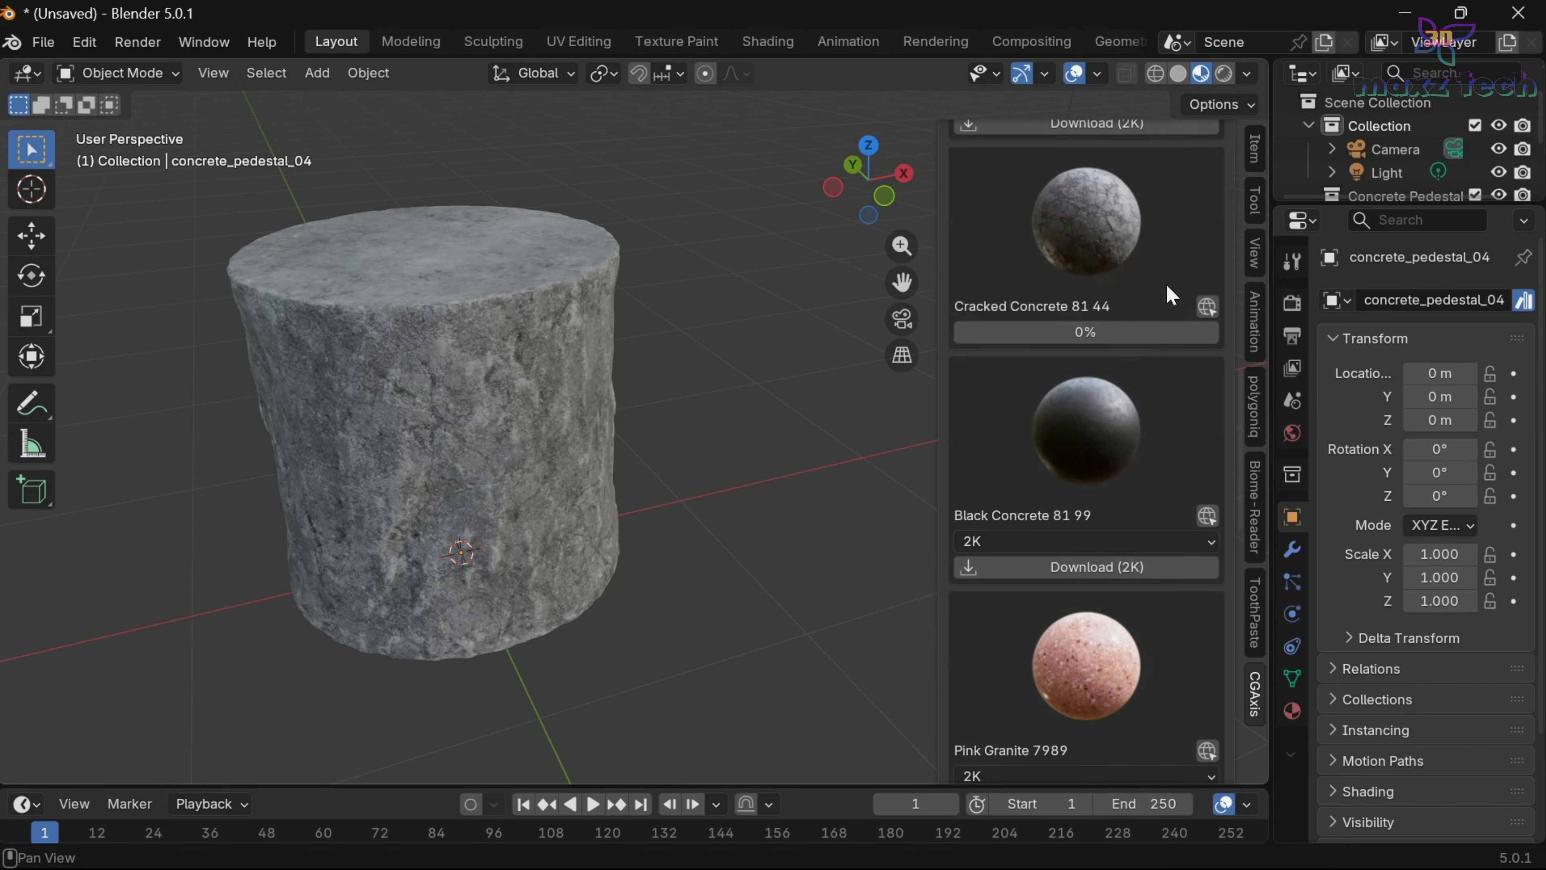
- Replace the concrete pedestal in the scene with the downloaded Futuristic Apartment Table model and inspect the table up close
scroll(1114, 320, down, 10)
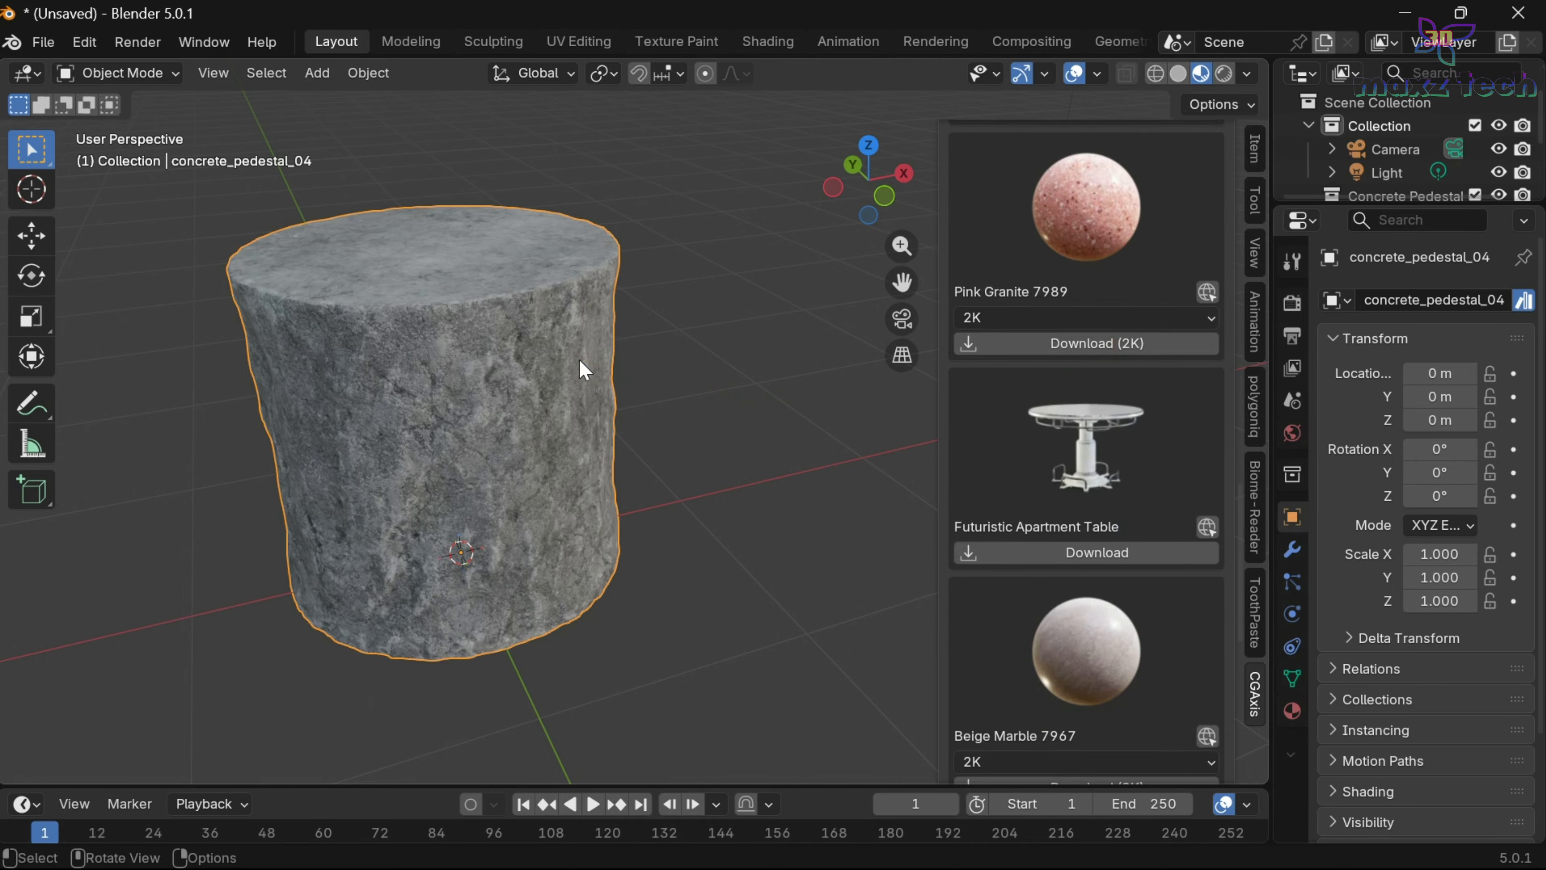
key(Delete)
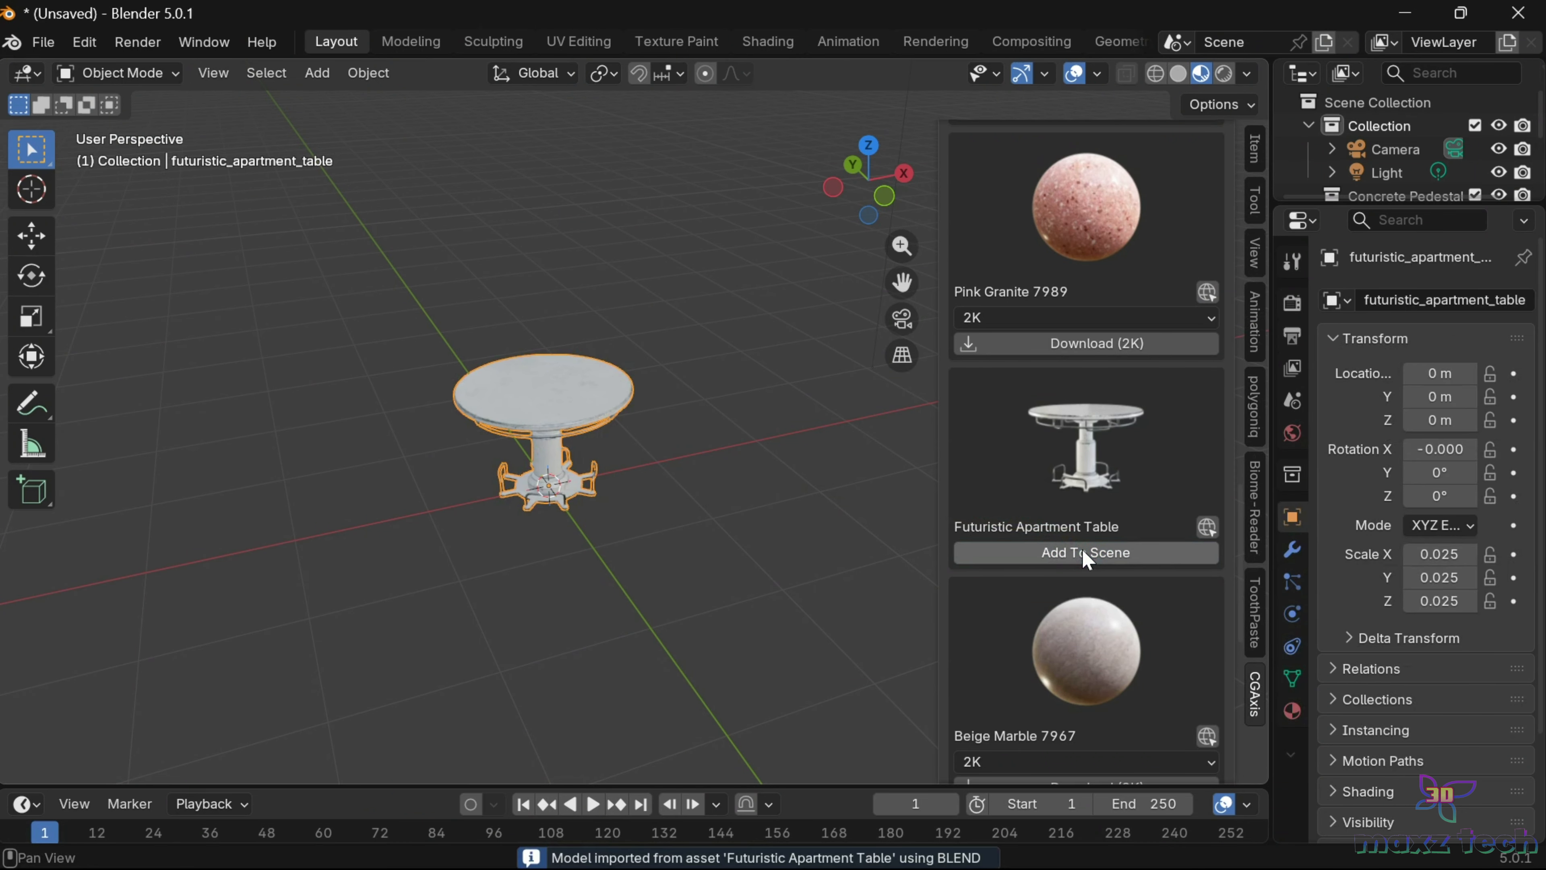
key(KP_Decimal)
scroll(701, 536, up, 5)
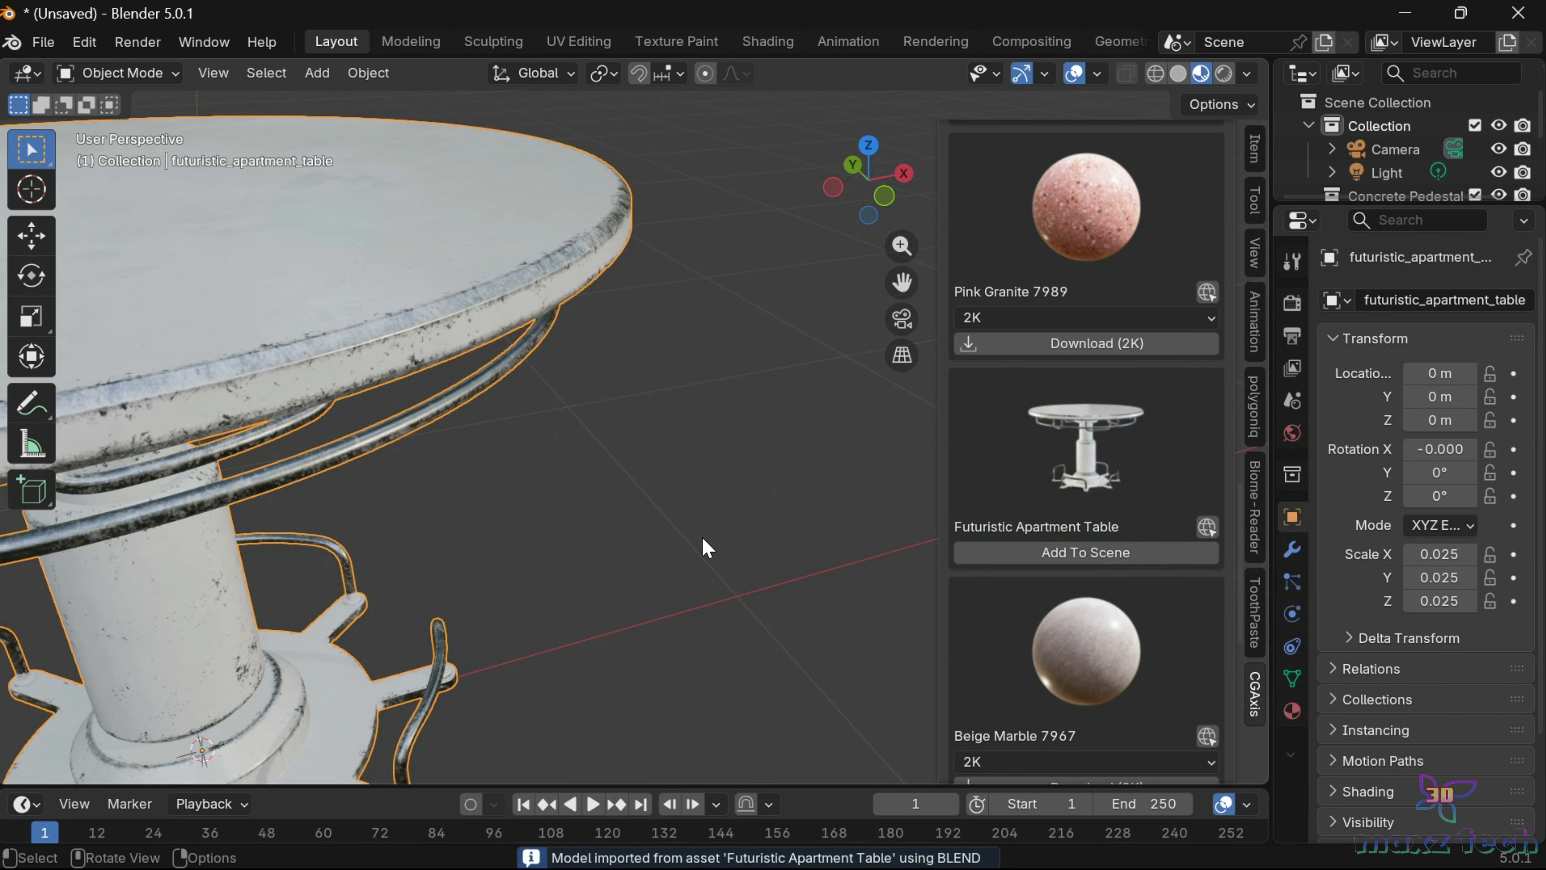
scroll(702, 535, down, 5)
drag(864, 226, 797, 397)
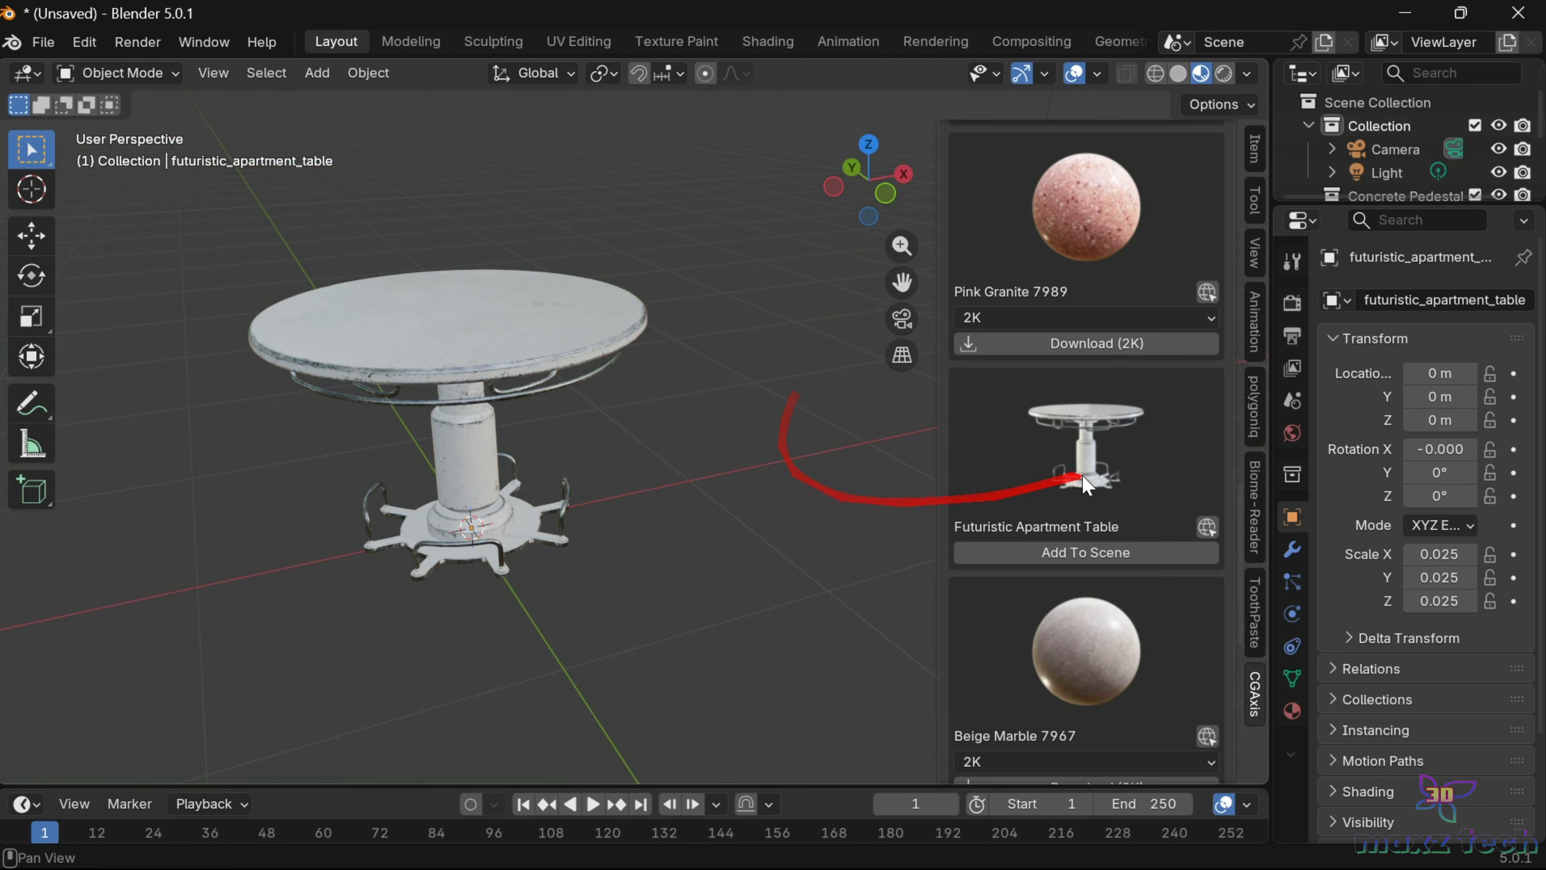
- Look through the rest of the first page of free assets and the materials on page 2
scroll(1083, 485, down, 10)
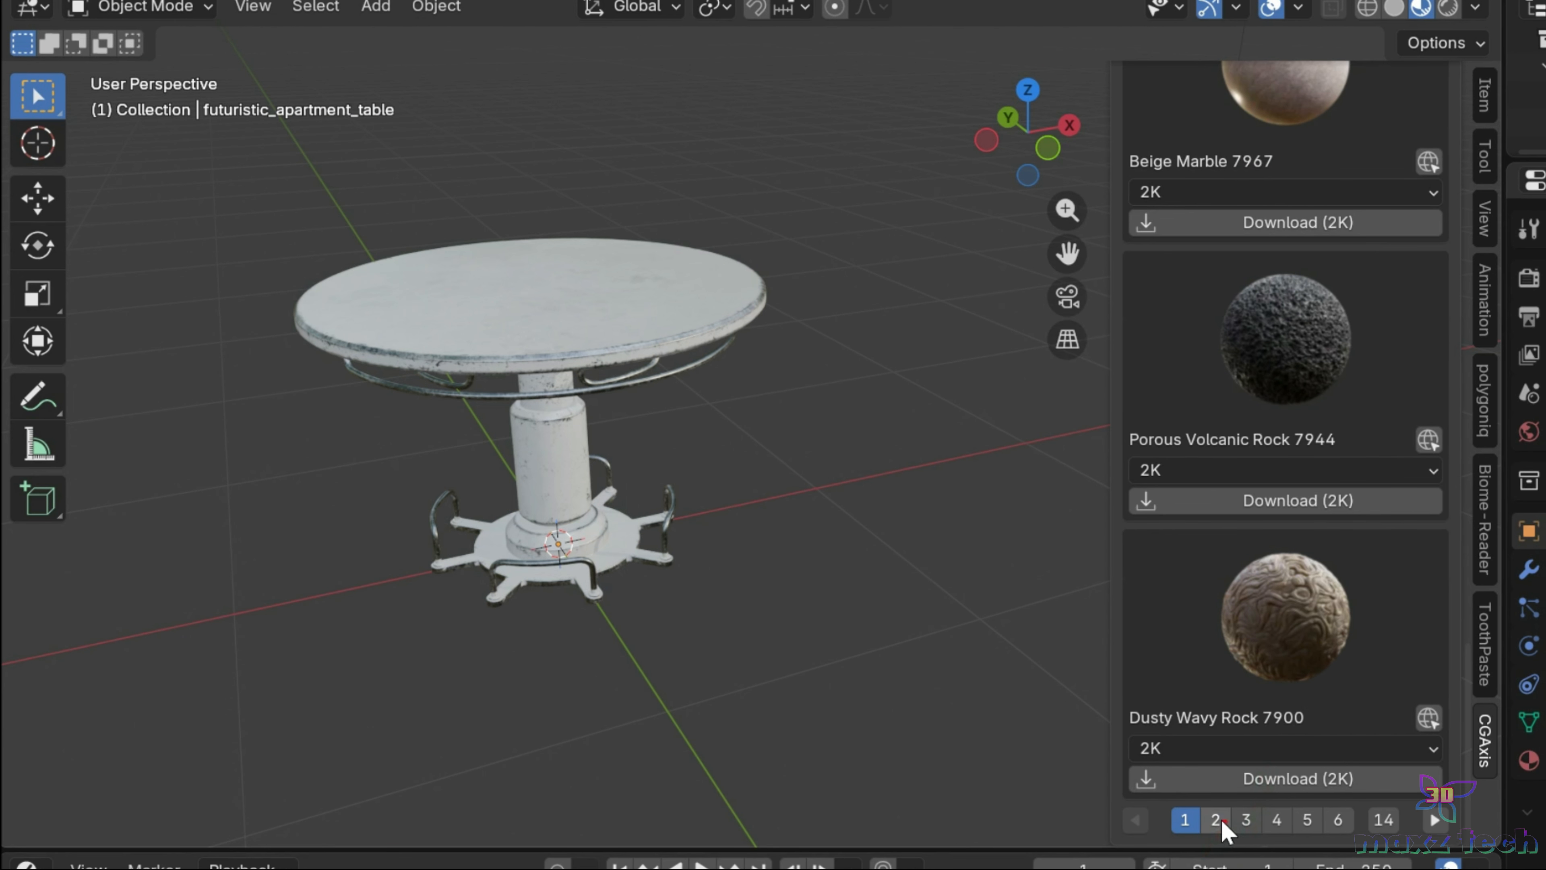
click(1218, 819)
scroll(1220, 658, up, 5)
scroll(1225, 672, up, 20)
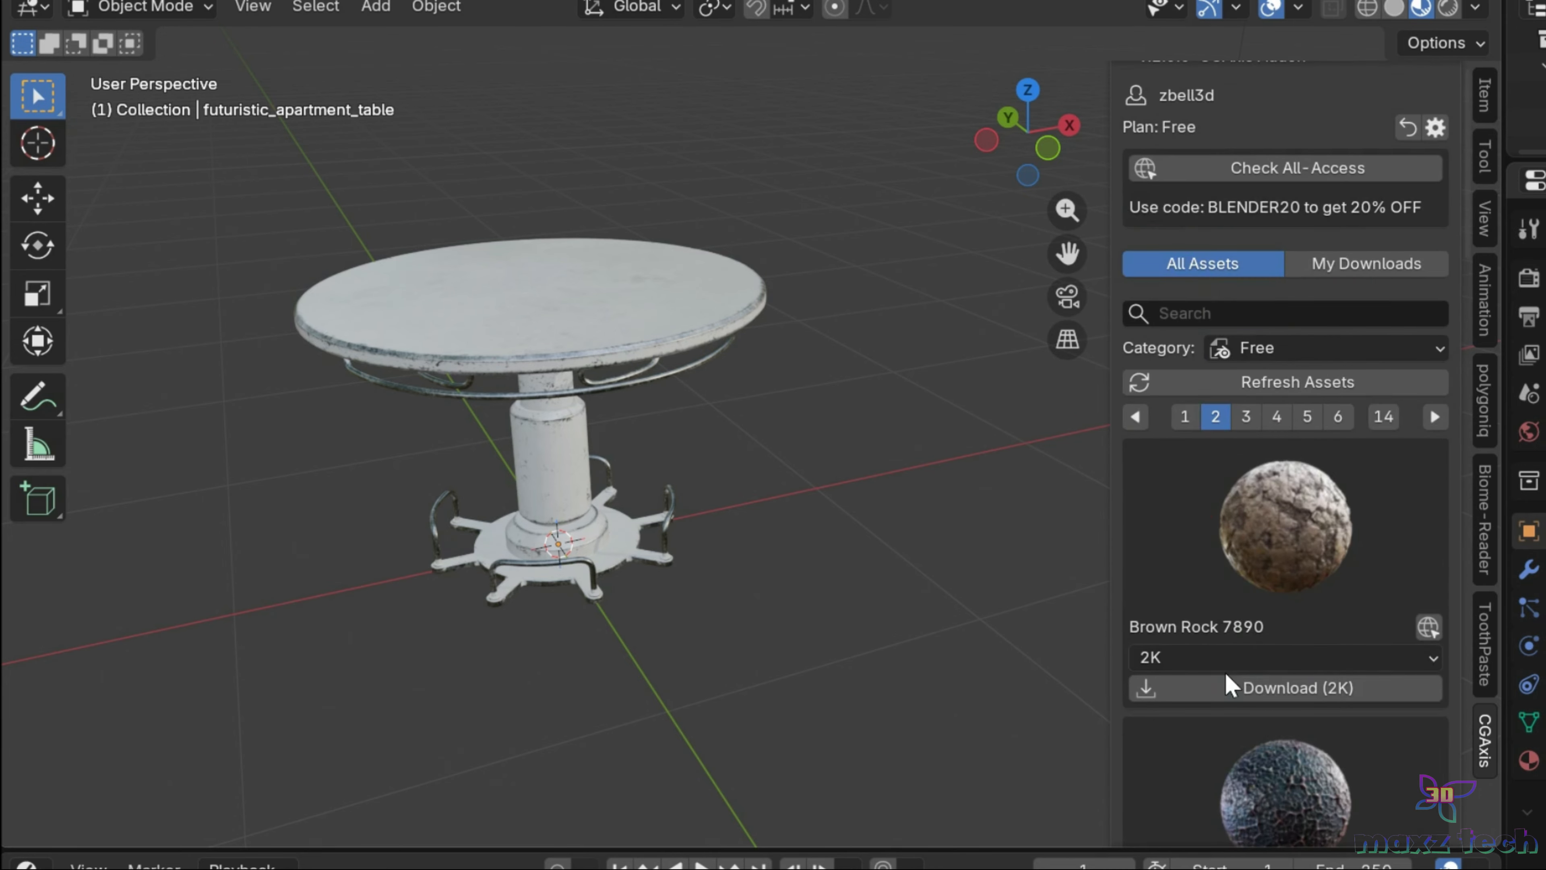
- Download the T Crossing Set 14m x 14m model from page 3 of the free assets and add it to the scene
click(1246, 417)
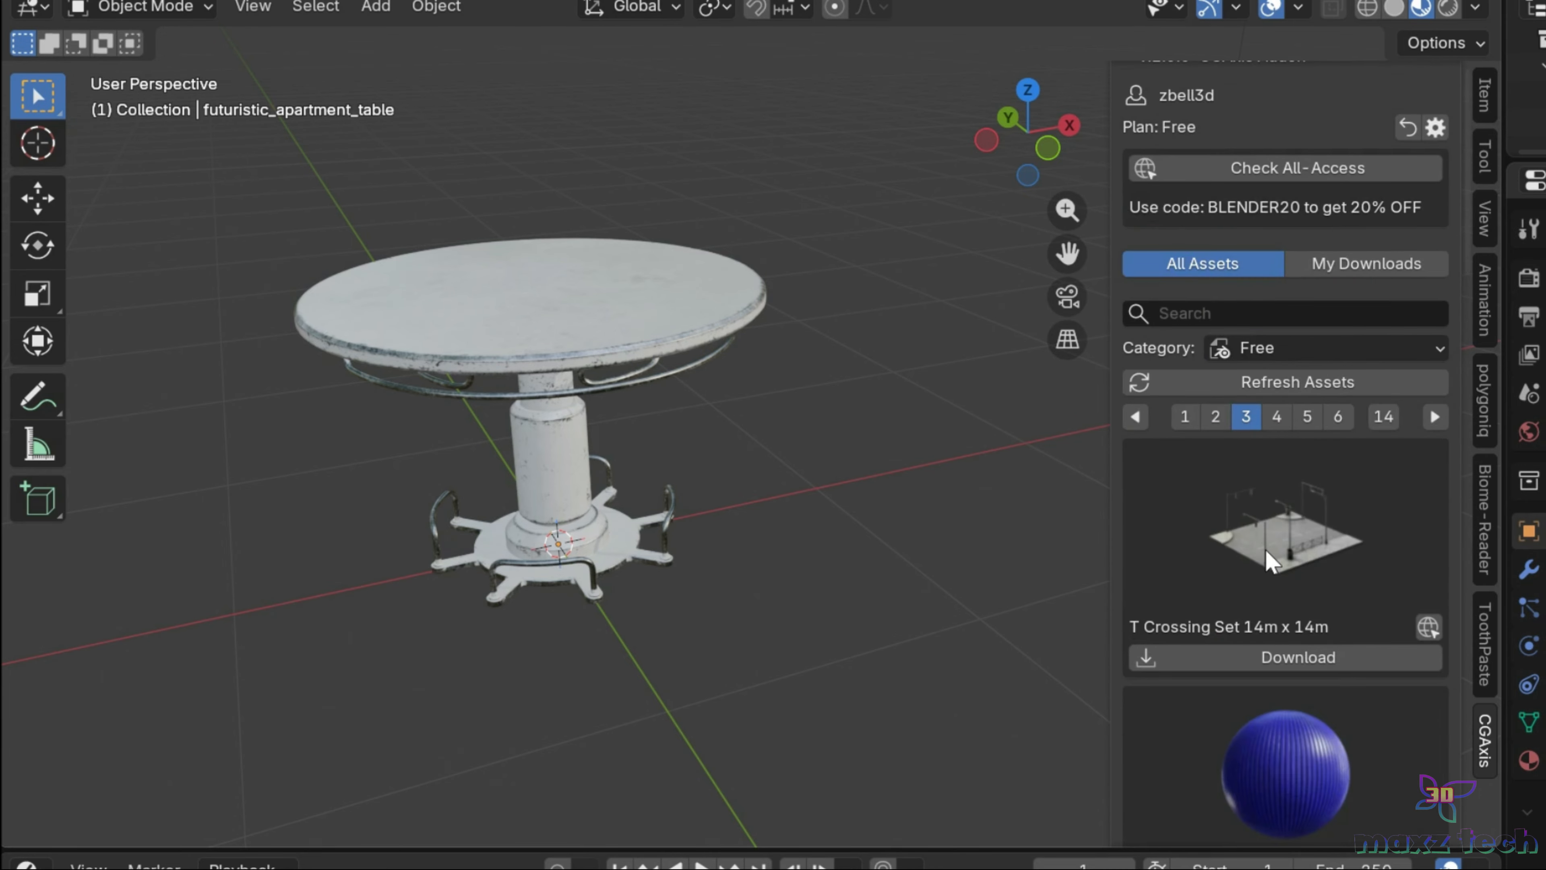
scroll(1271, 561, down, 3)
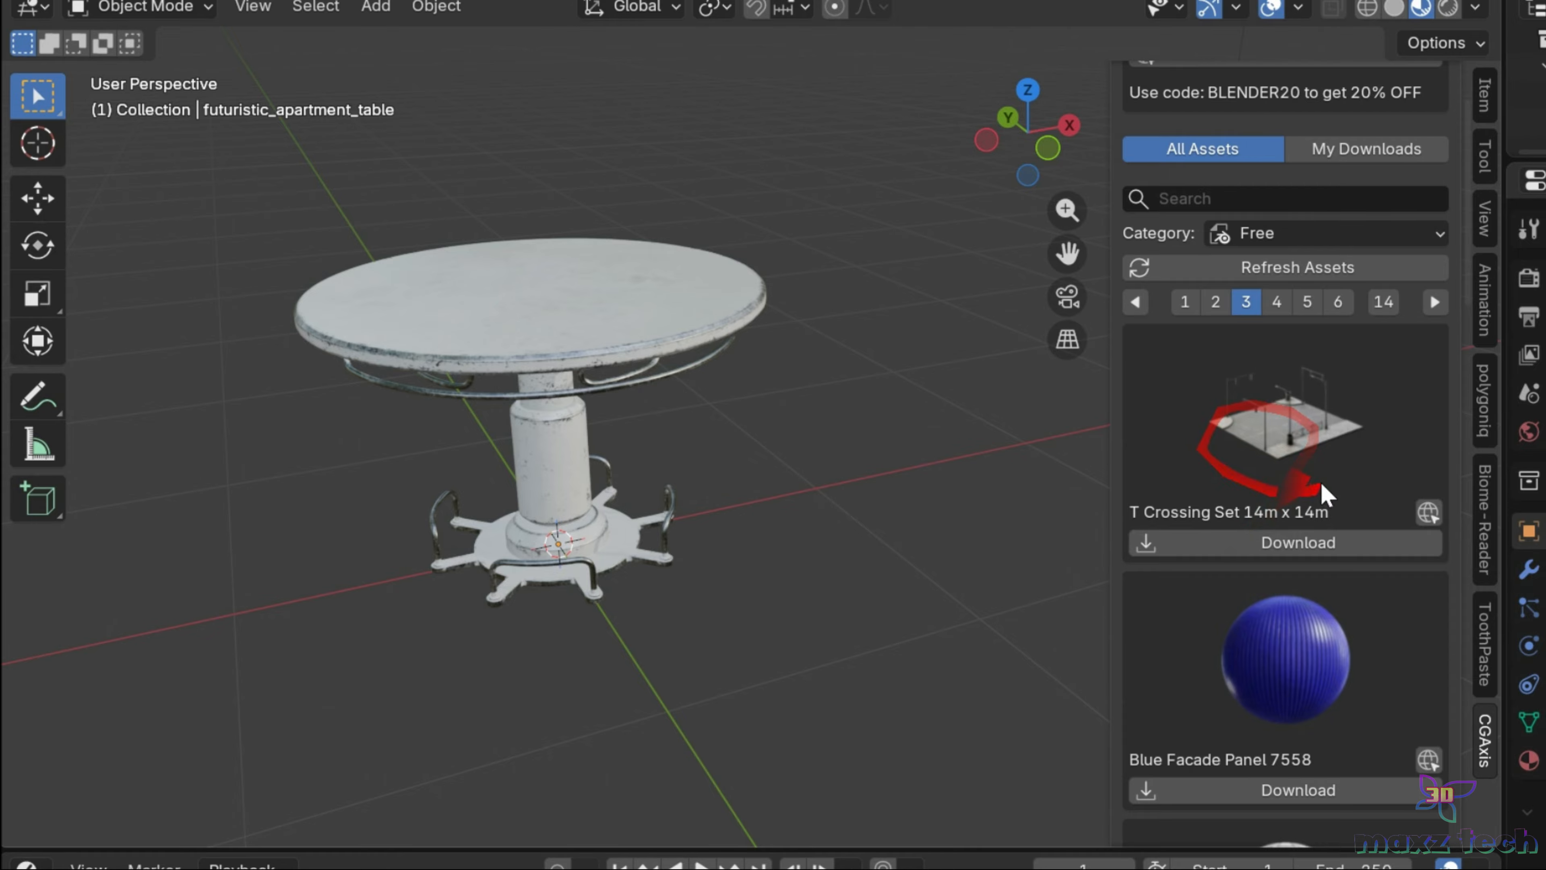
drag(1068, 259, 899, 277)
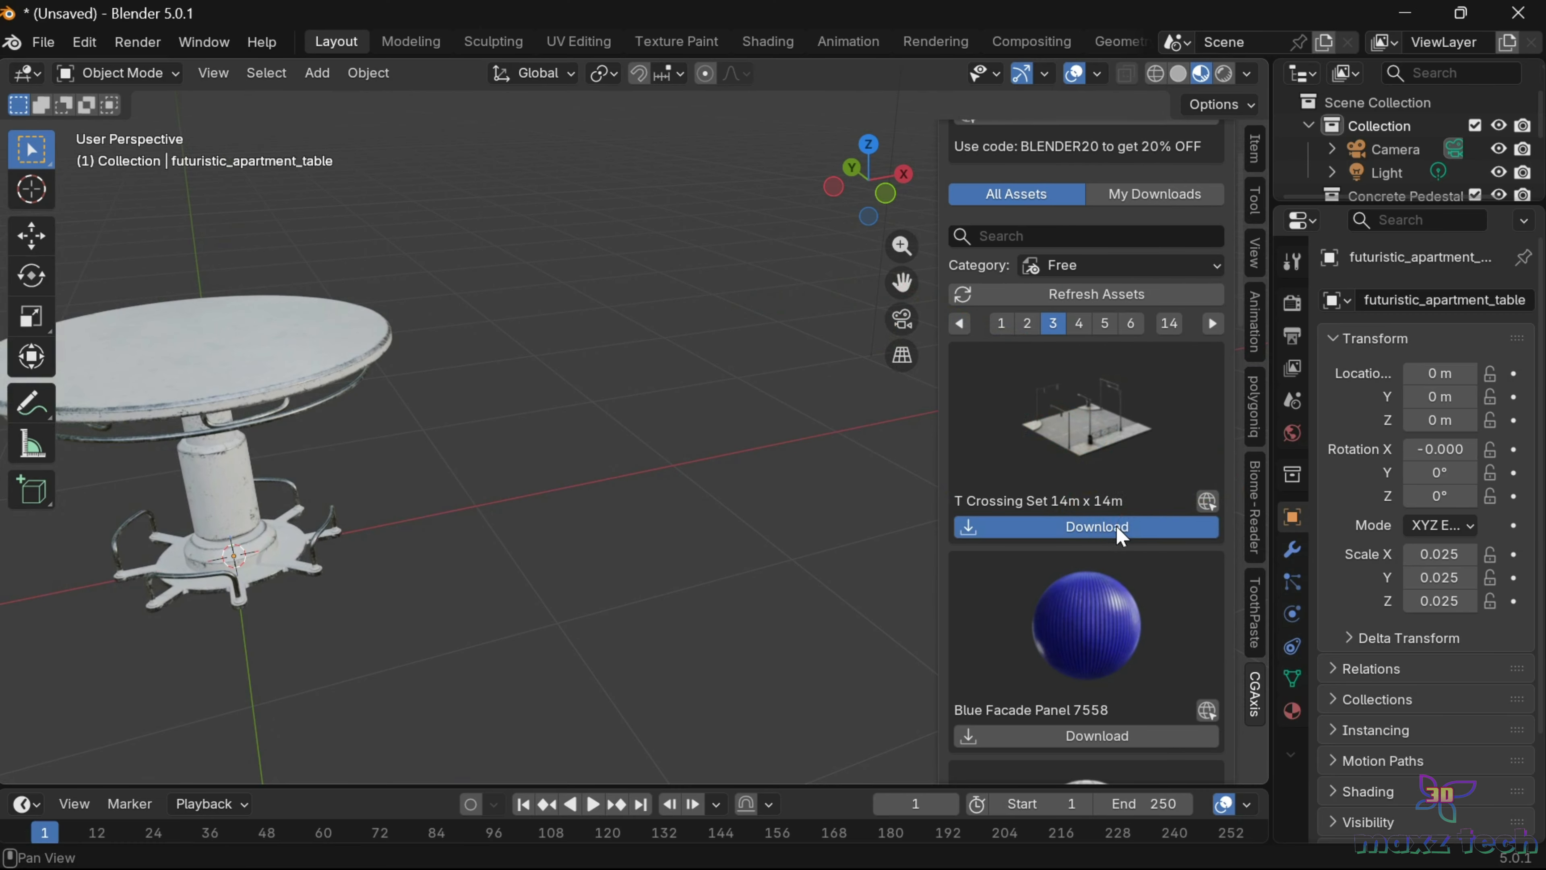
click(1116, 526)
scroll(835, 392, down, 10)
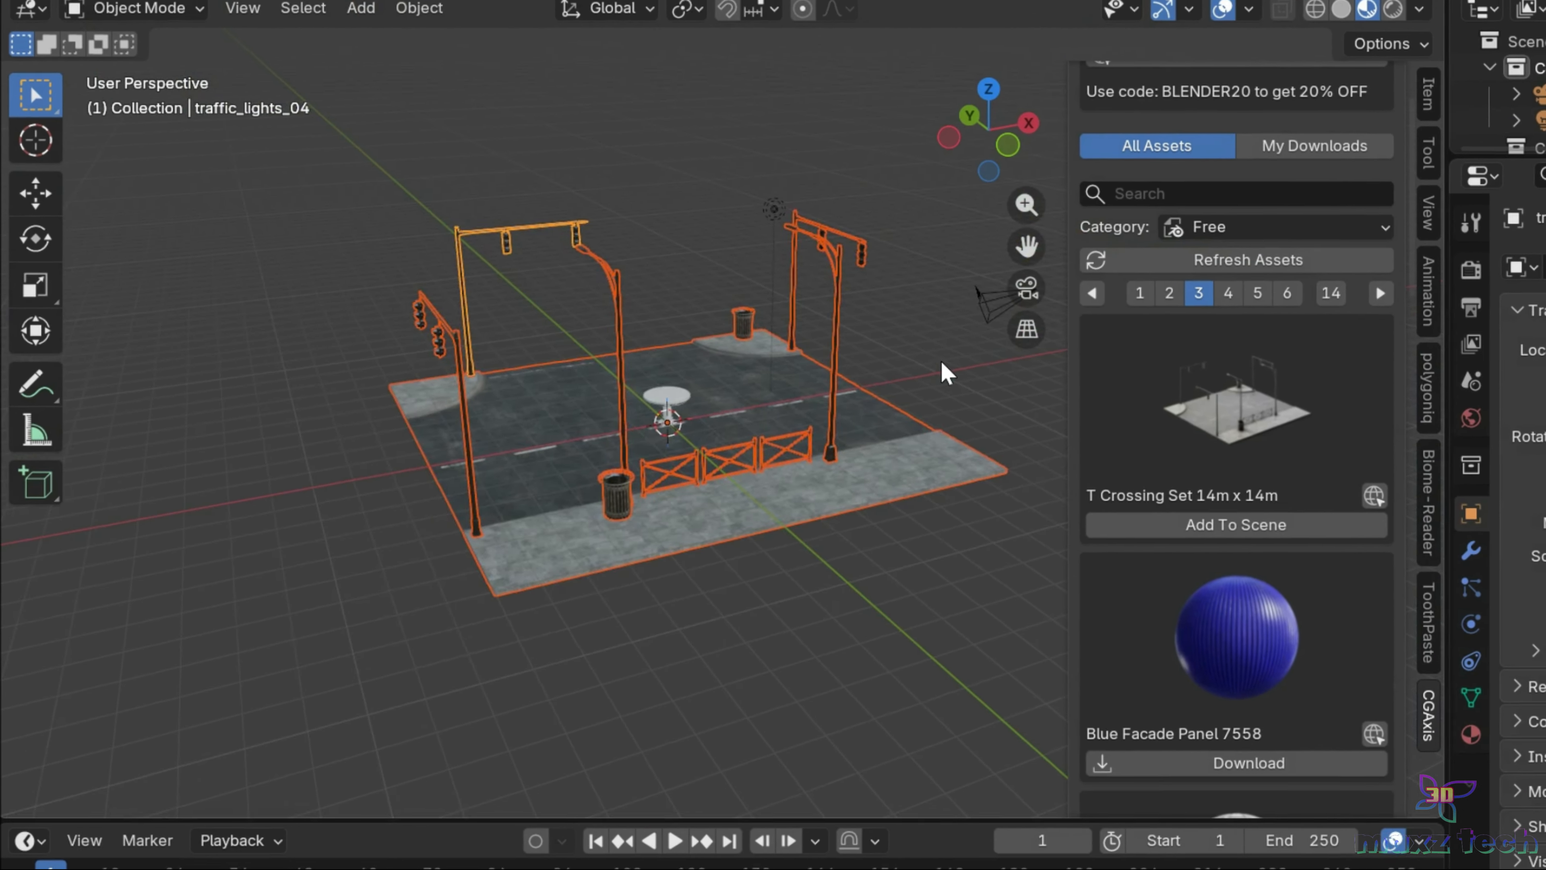
- Inspect the T Crossing model from several angles, including the street lamps, traffic lights, bins and fence
scroll(836, 392, up, 2)
click(1034, 273)
drag(998, 126, 1128, 228)
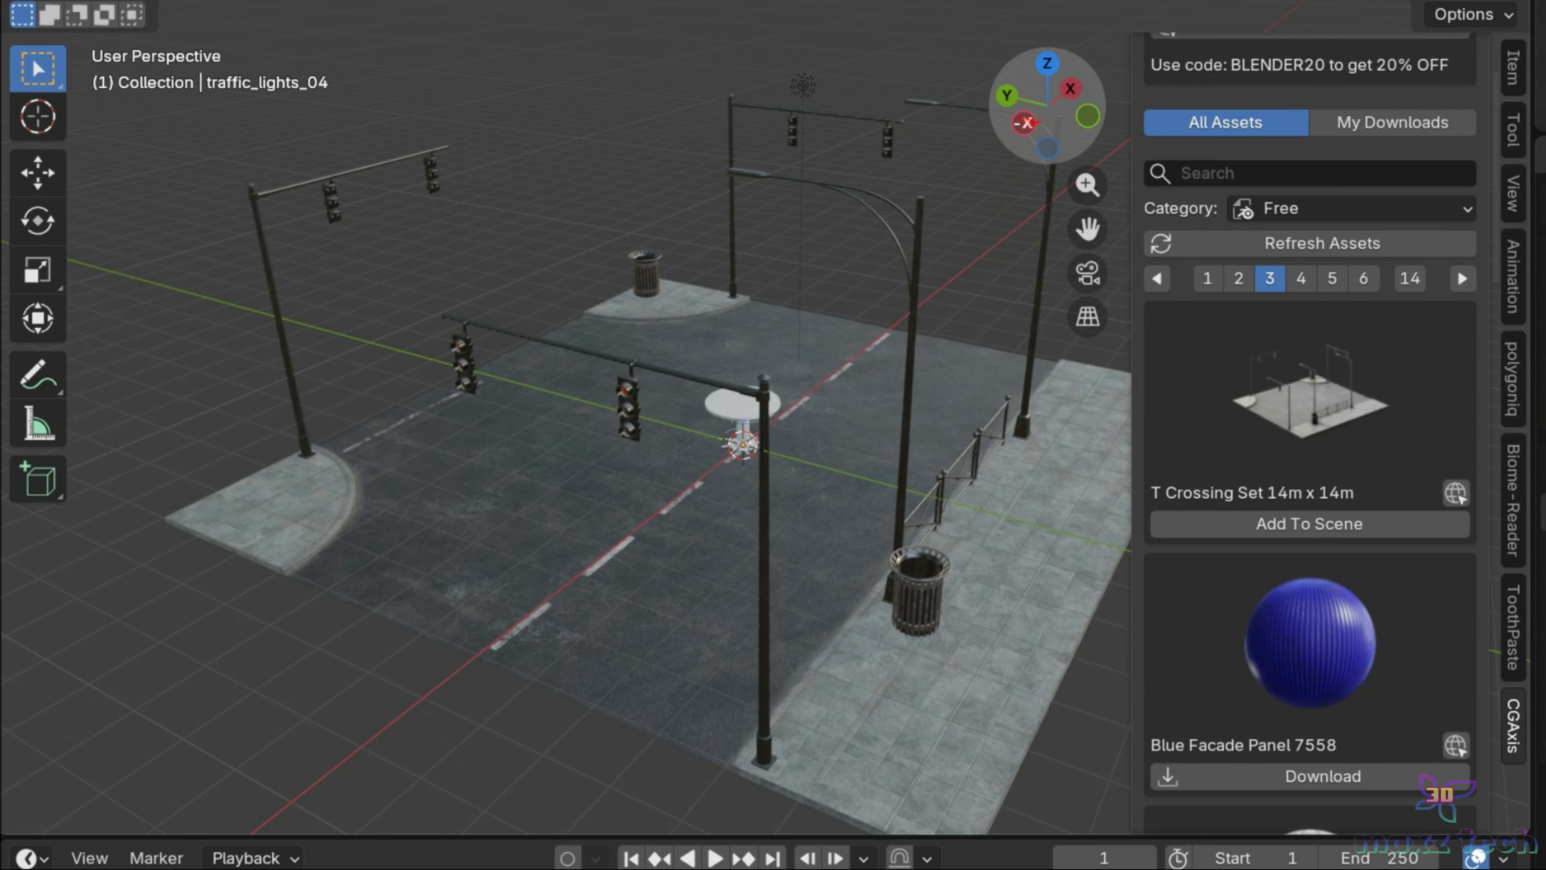
click(1066, 123)
click(1047, 149)
drag(1048, 125, 987, 765)
click(985, 757)
scroll(960, 750, up, 4)
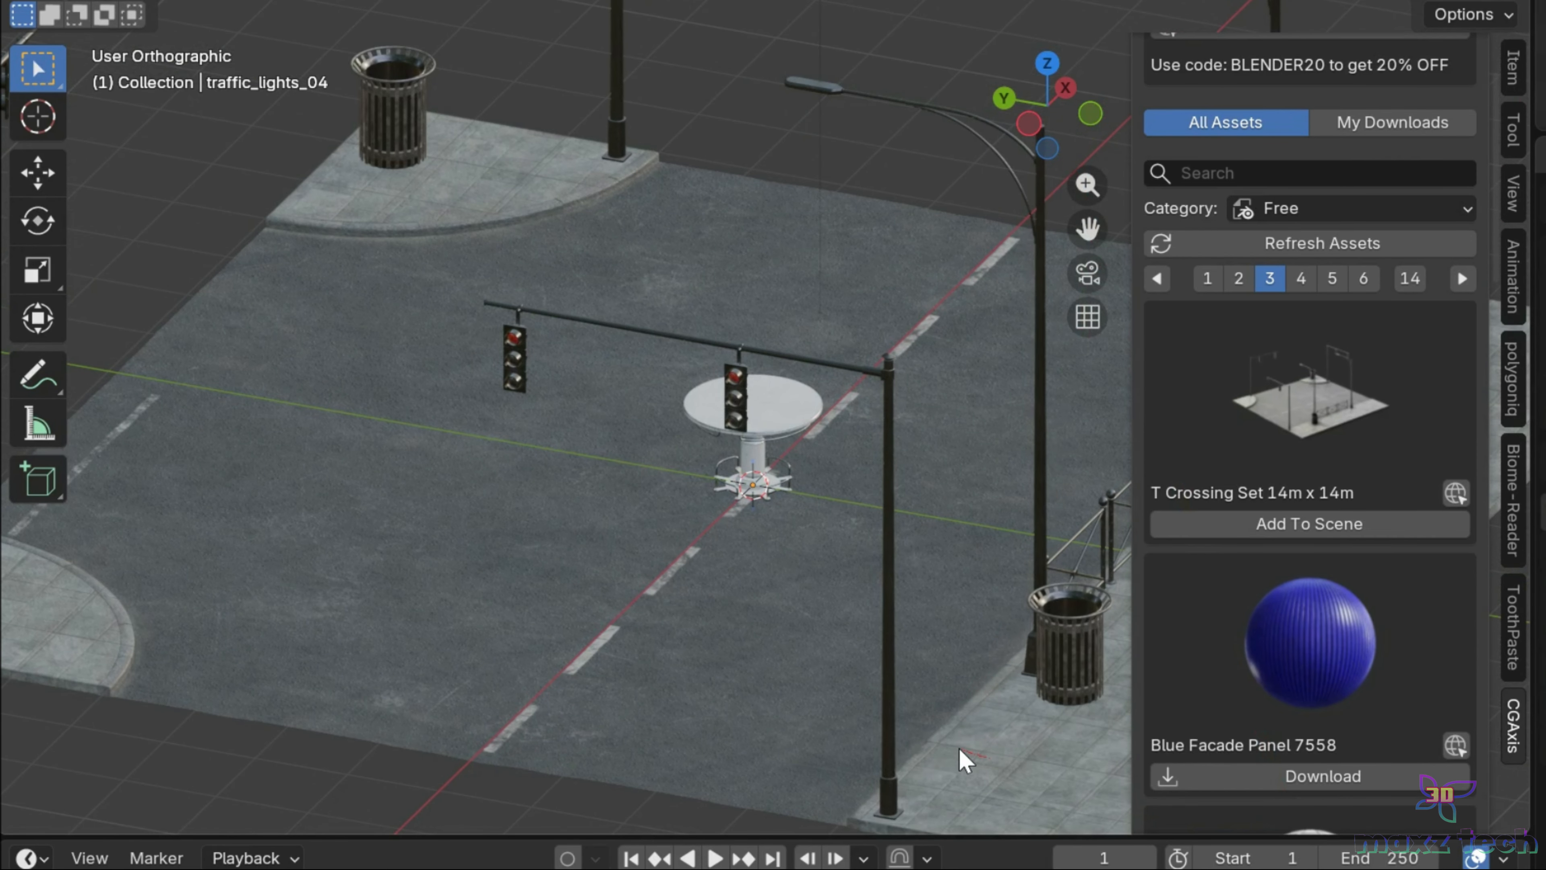
drag(1048, 108, 614, 25)
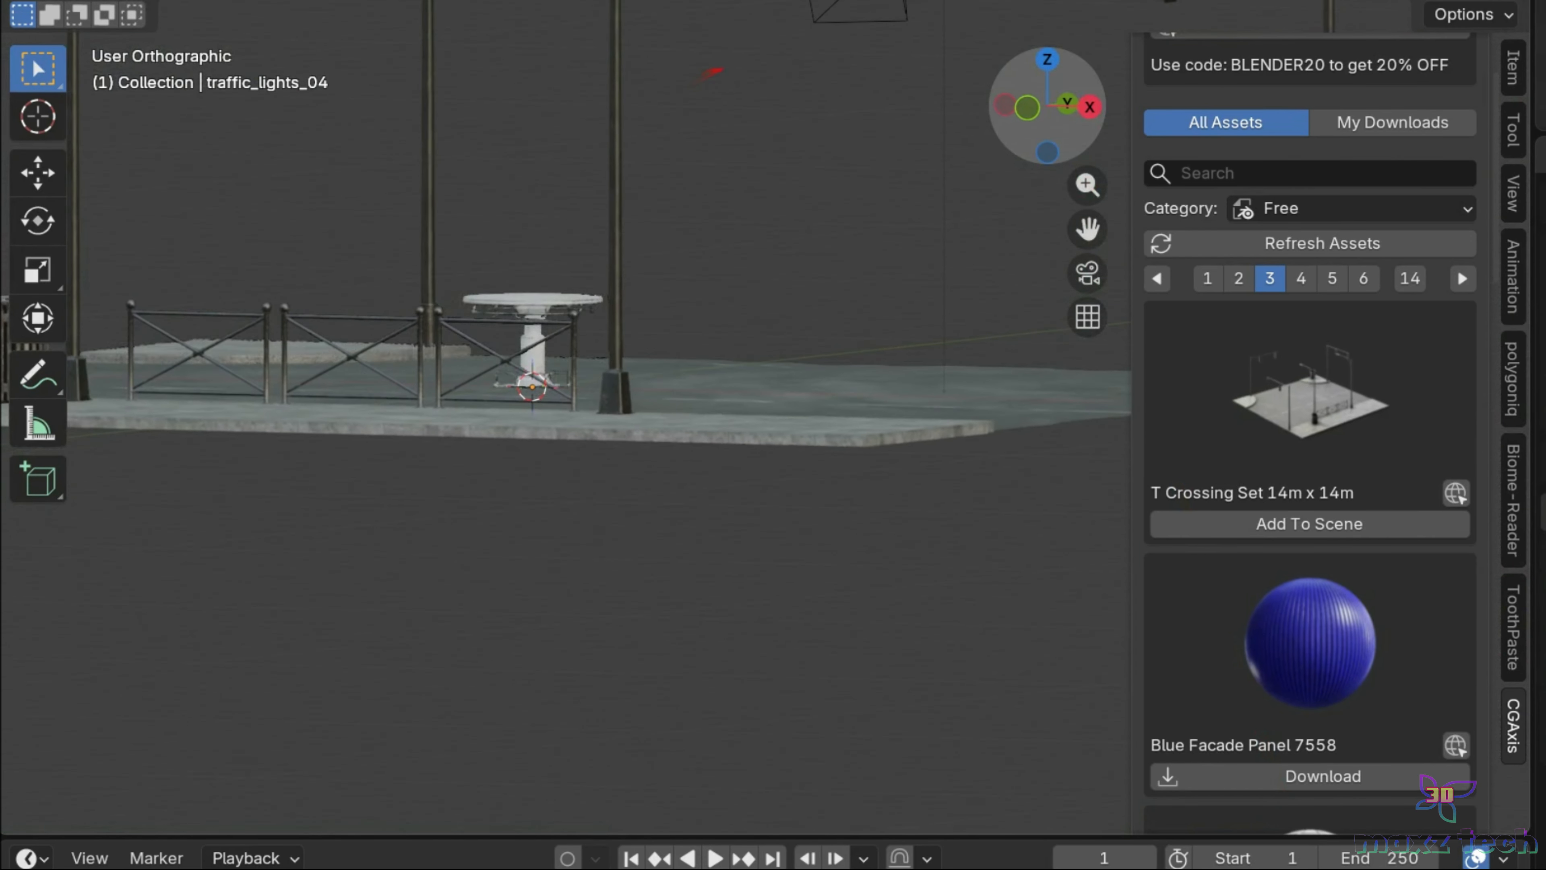
drag(709, 73, 1049, 145)
scroll(810, 352, down, 2)
drag(1078, 221, 863, 355)
- Download the Microsoft Surface Tablet from page 4 of the free assets, add it to the scene and raise it onto the tabletop
scroll(1416, 457, down, 15)
scroll(1416, 458, down, 5)
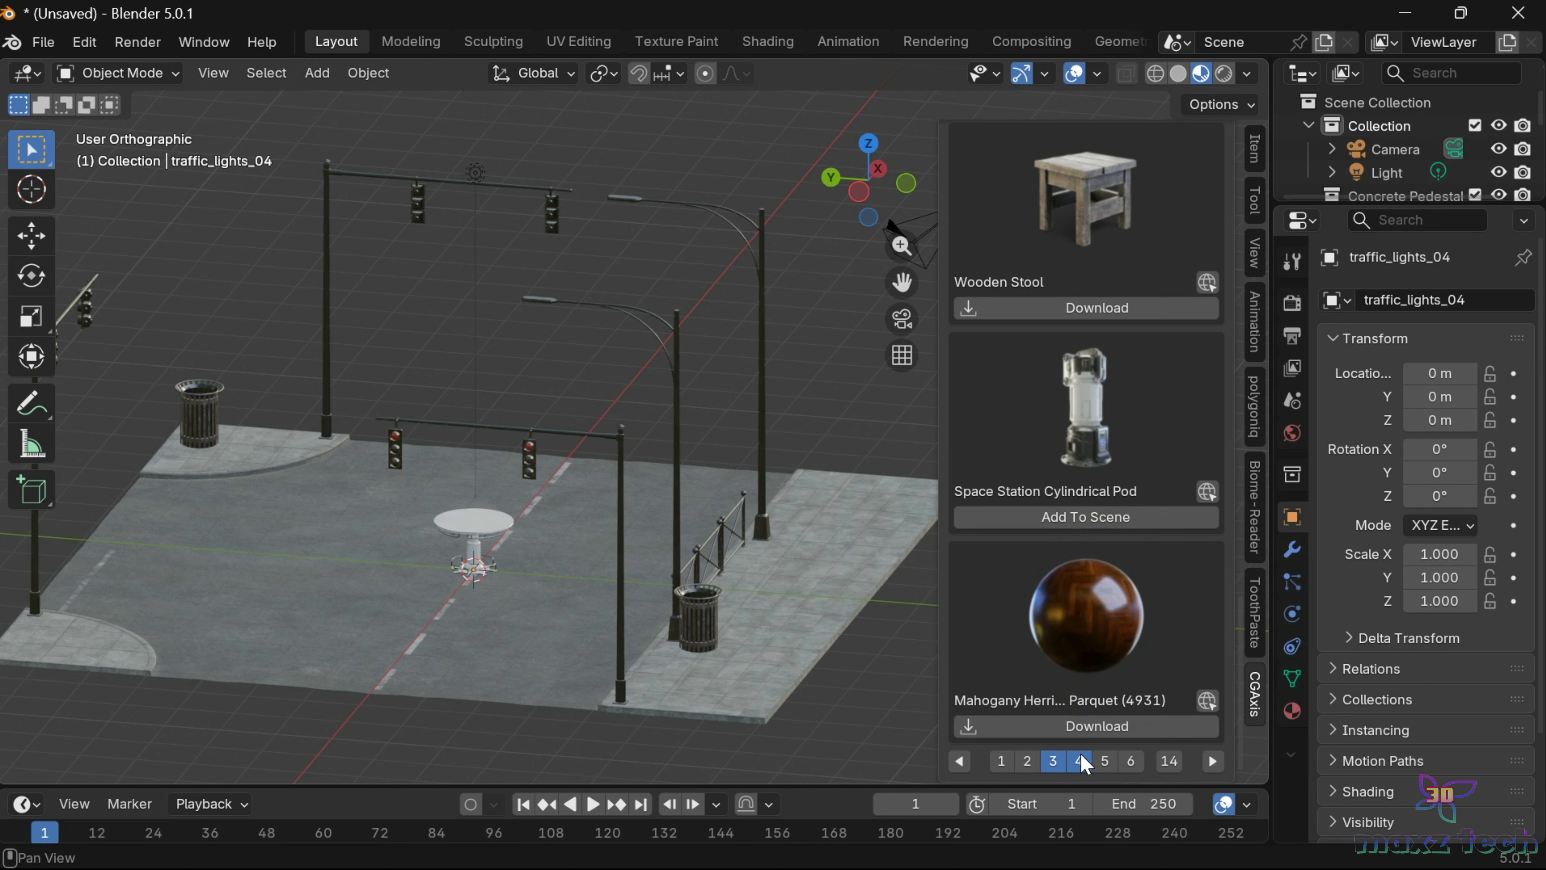
click(1080, 760)
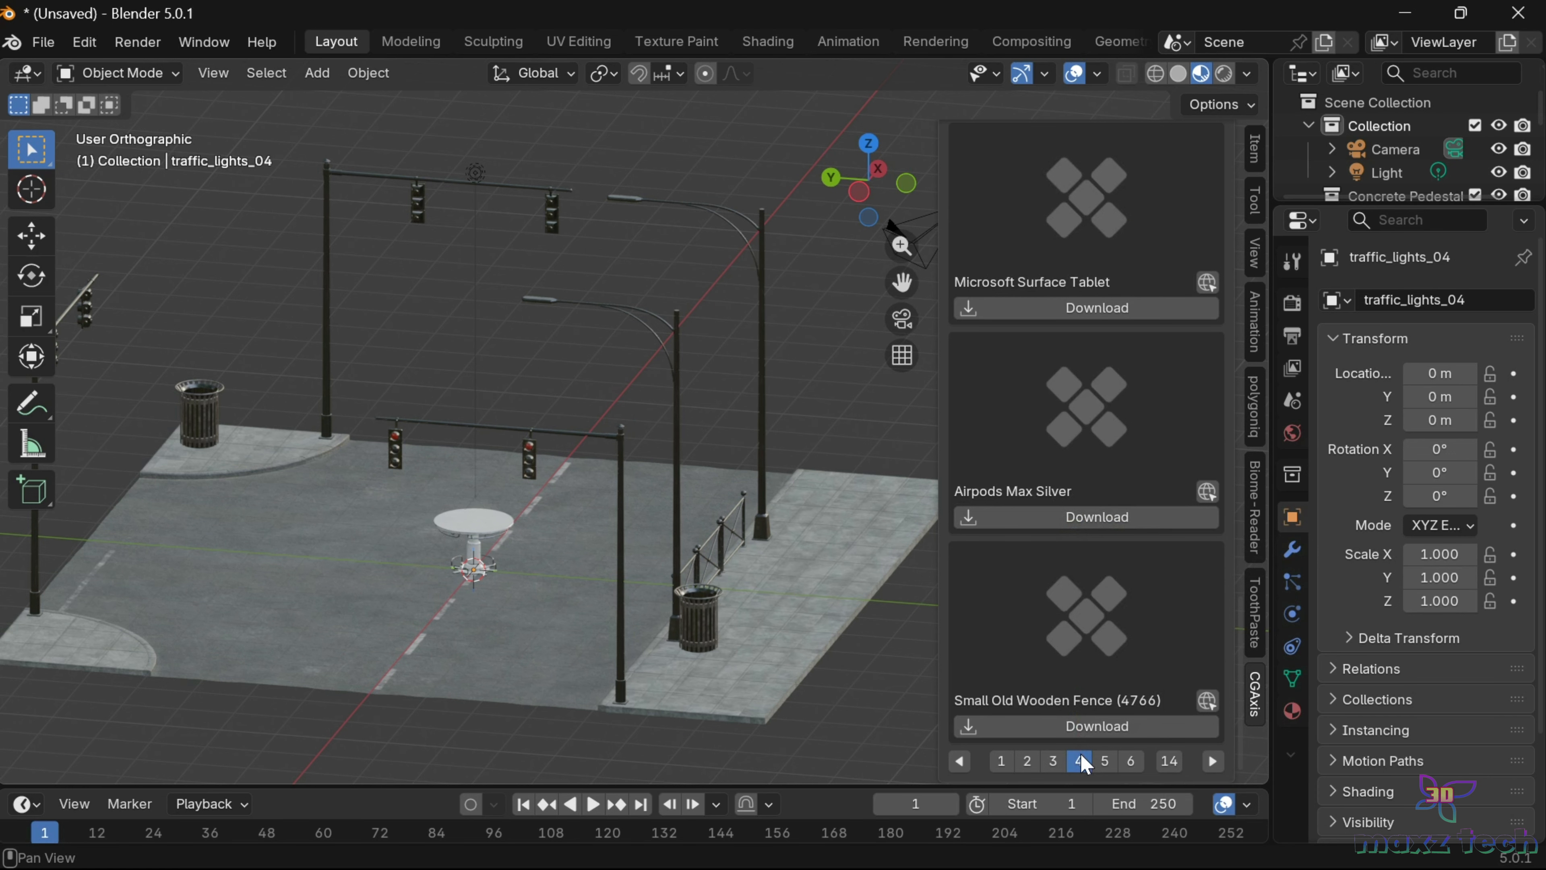
scroll(1066, 715, up, 5)
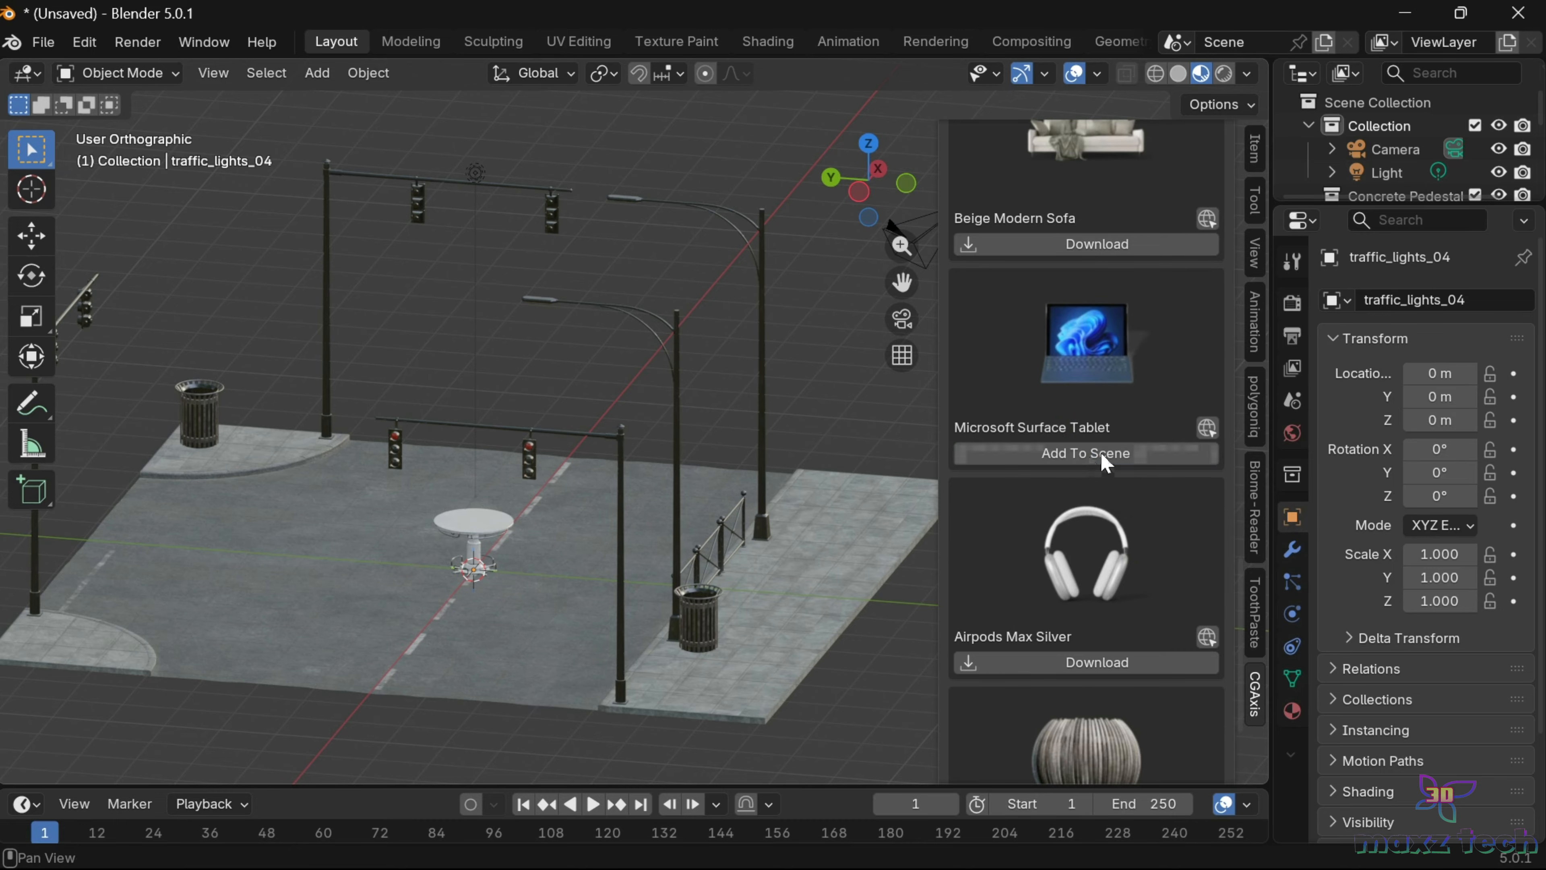
click(1105, 463)
key(z)
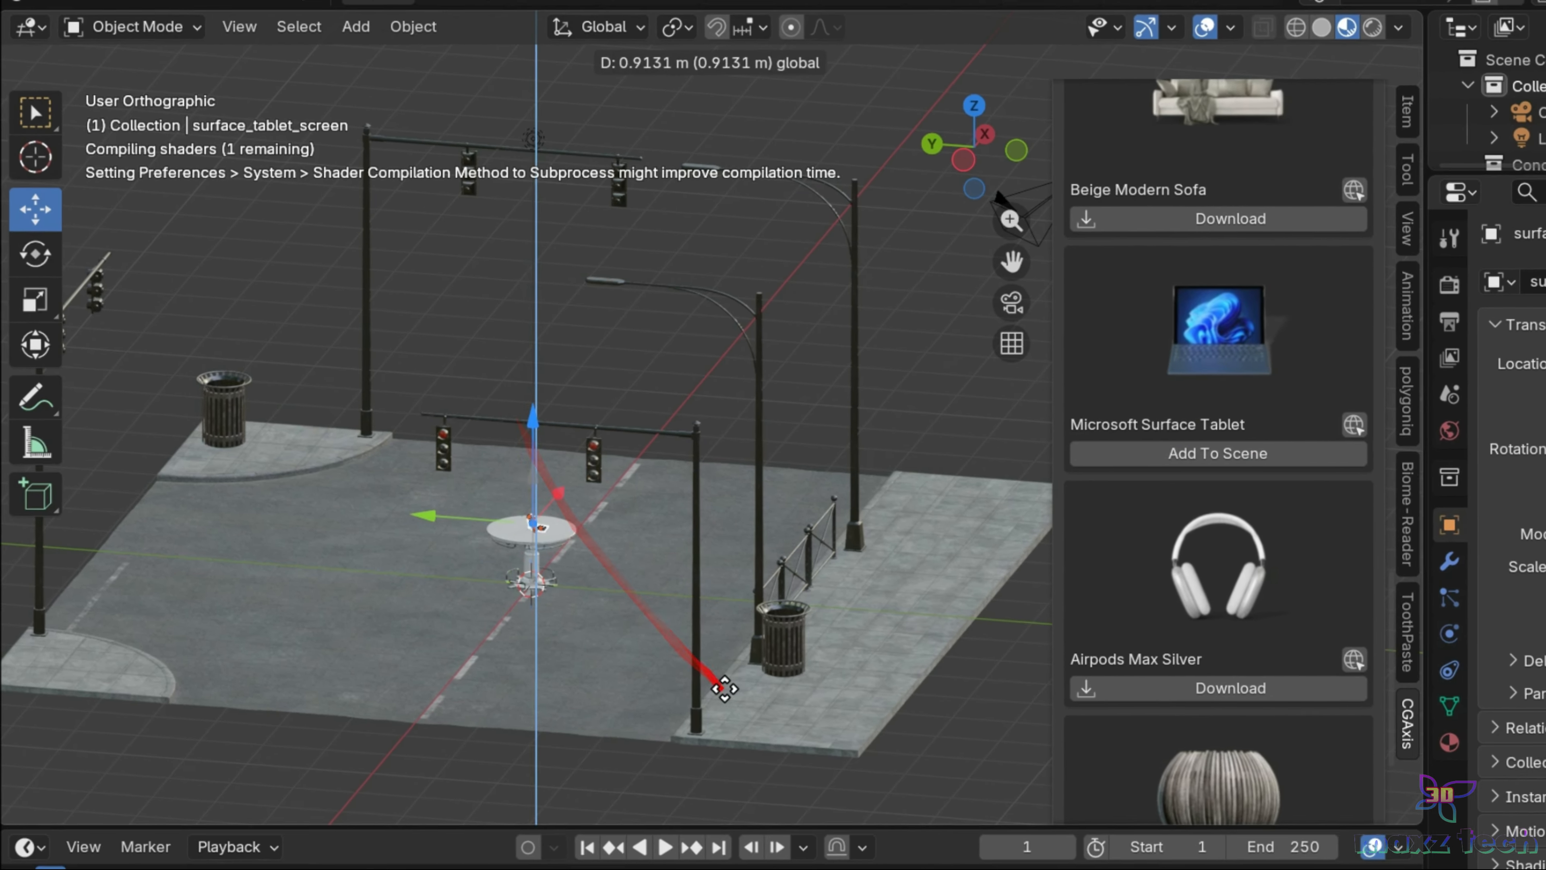
- Inspect the tablet on the tabletop up close and check how it sits within the whole crossing
scroll(852, 475, up, 7)
drag(1009, 264, 1394, 24)
drag(974, 146, 805, 135)
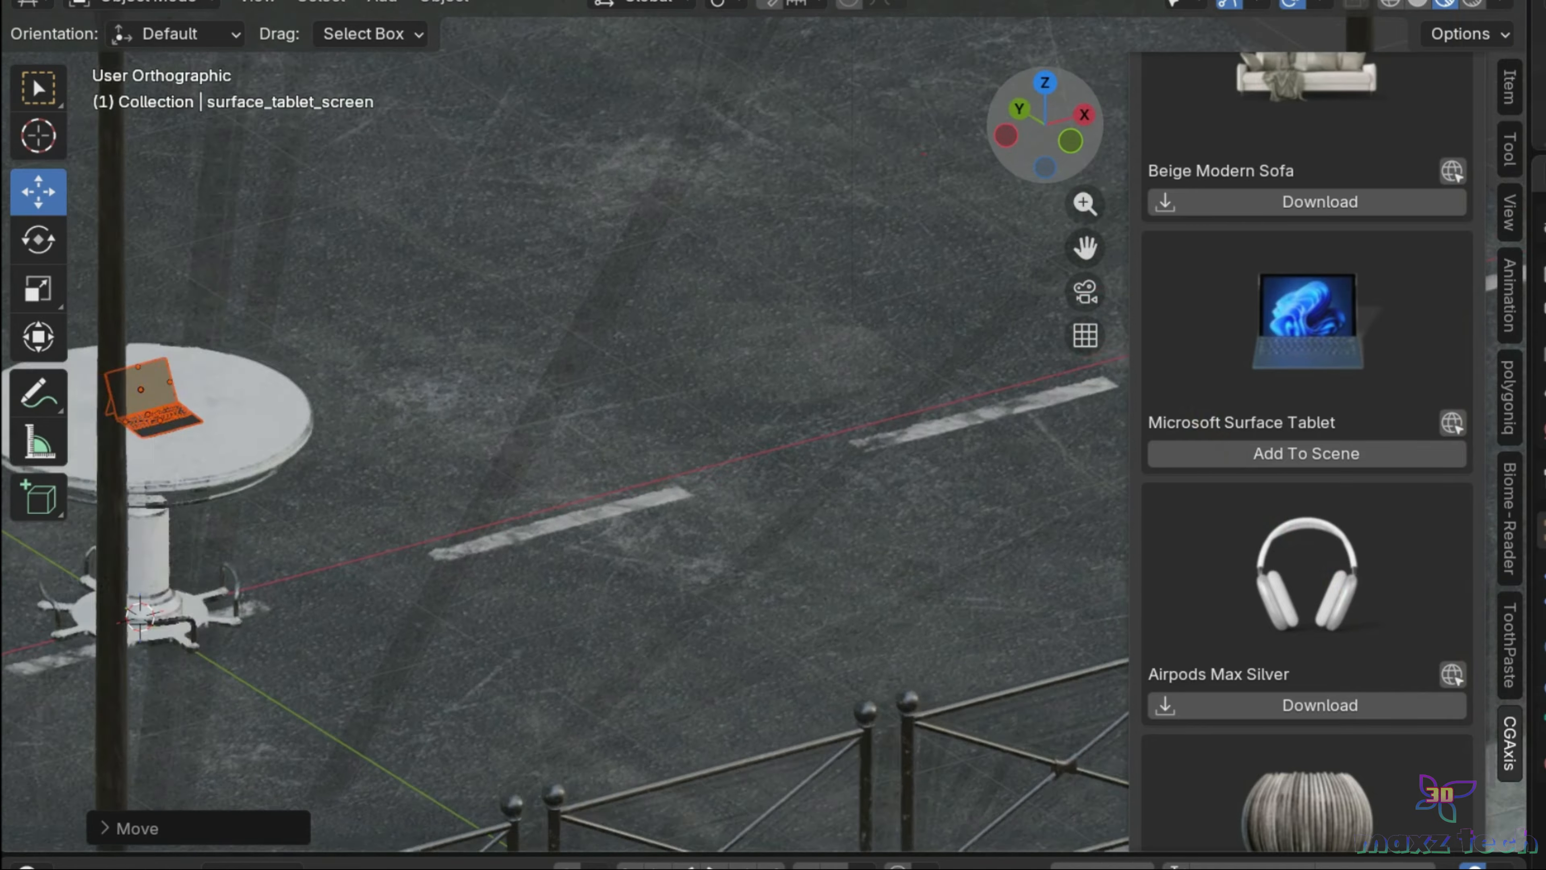
drag(1085, 248, 1522, 304)
scroll(835, 375, up, 4)
click(806, 362)
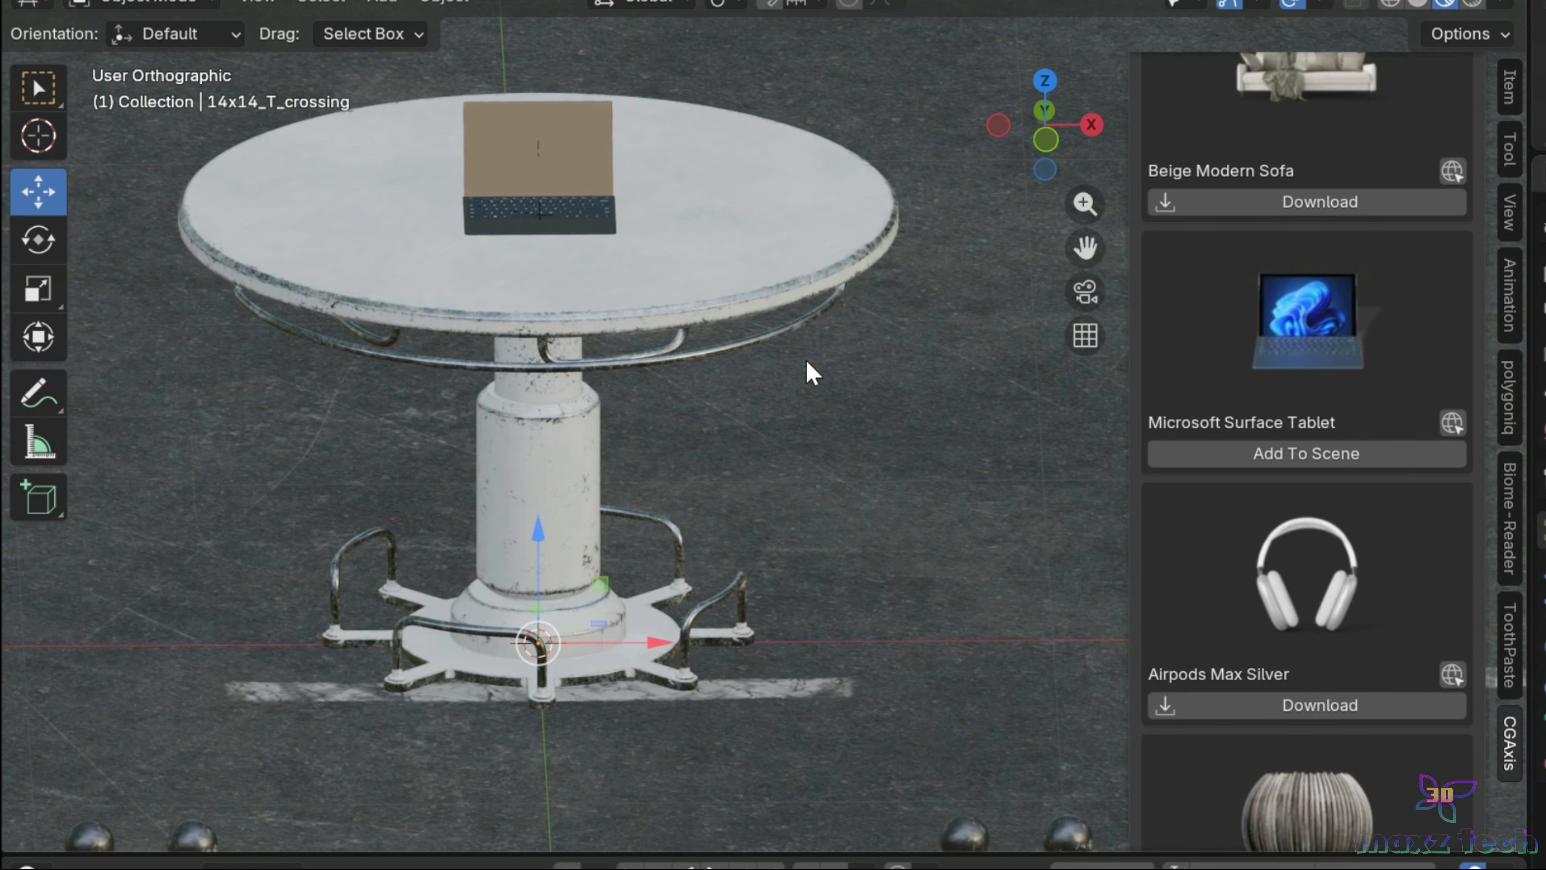
click(32, 85)
drag(1002, 130, 1328, 150)
scroll(790, 256, down, 8)
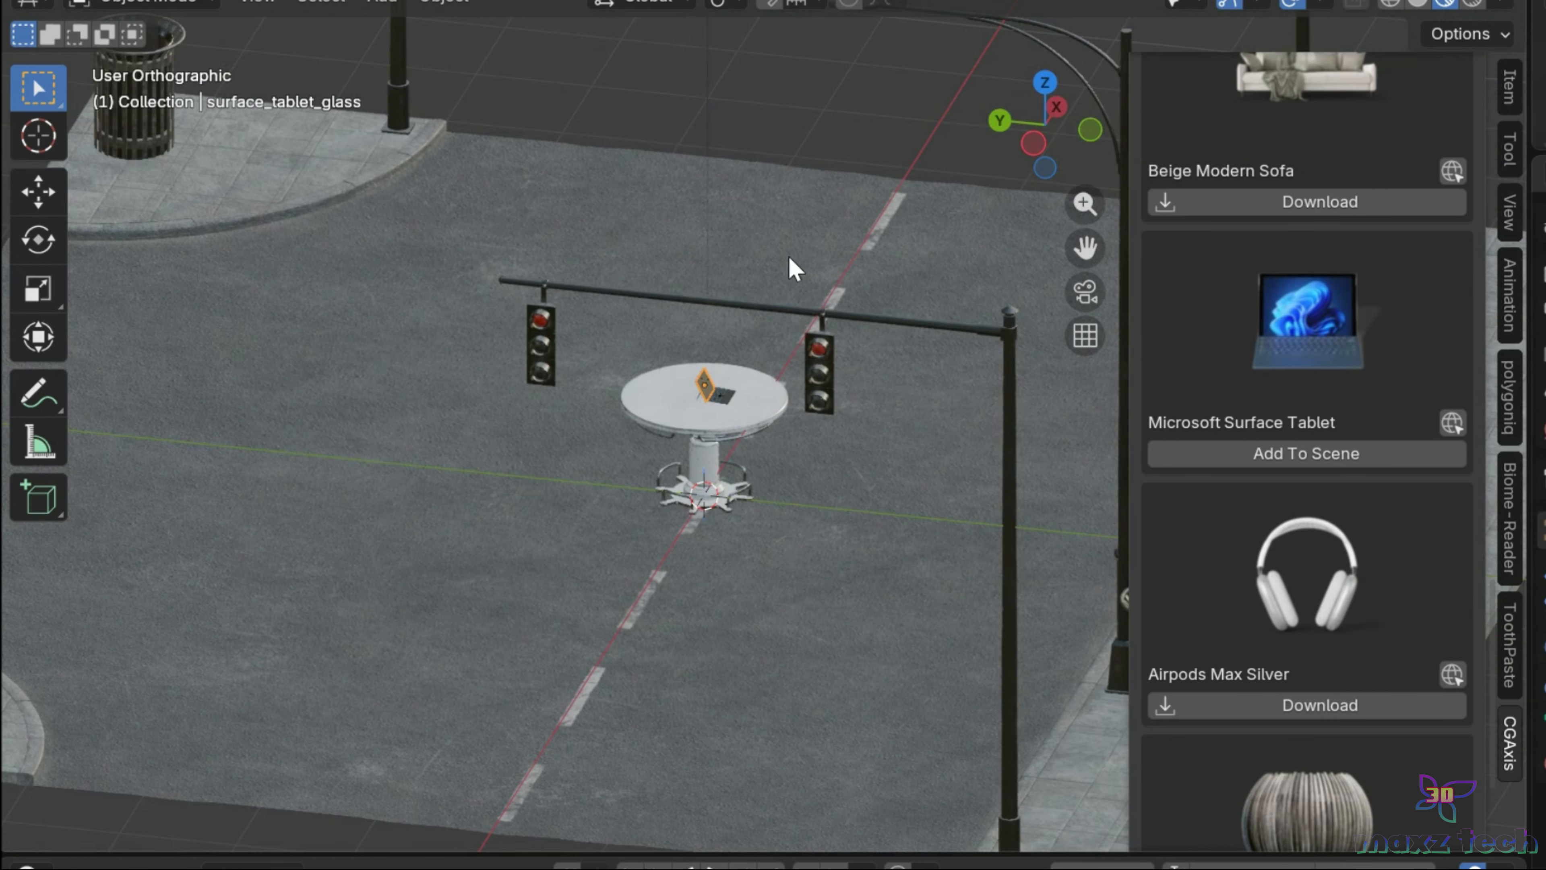
- Download the Beige Modern Sofa model and add it to the scene
scroll(789, 255, up, 1)
scroll(1285, 325, up, 6)
click(1363, 607)
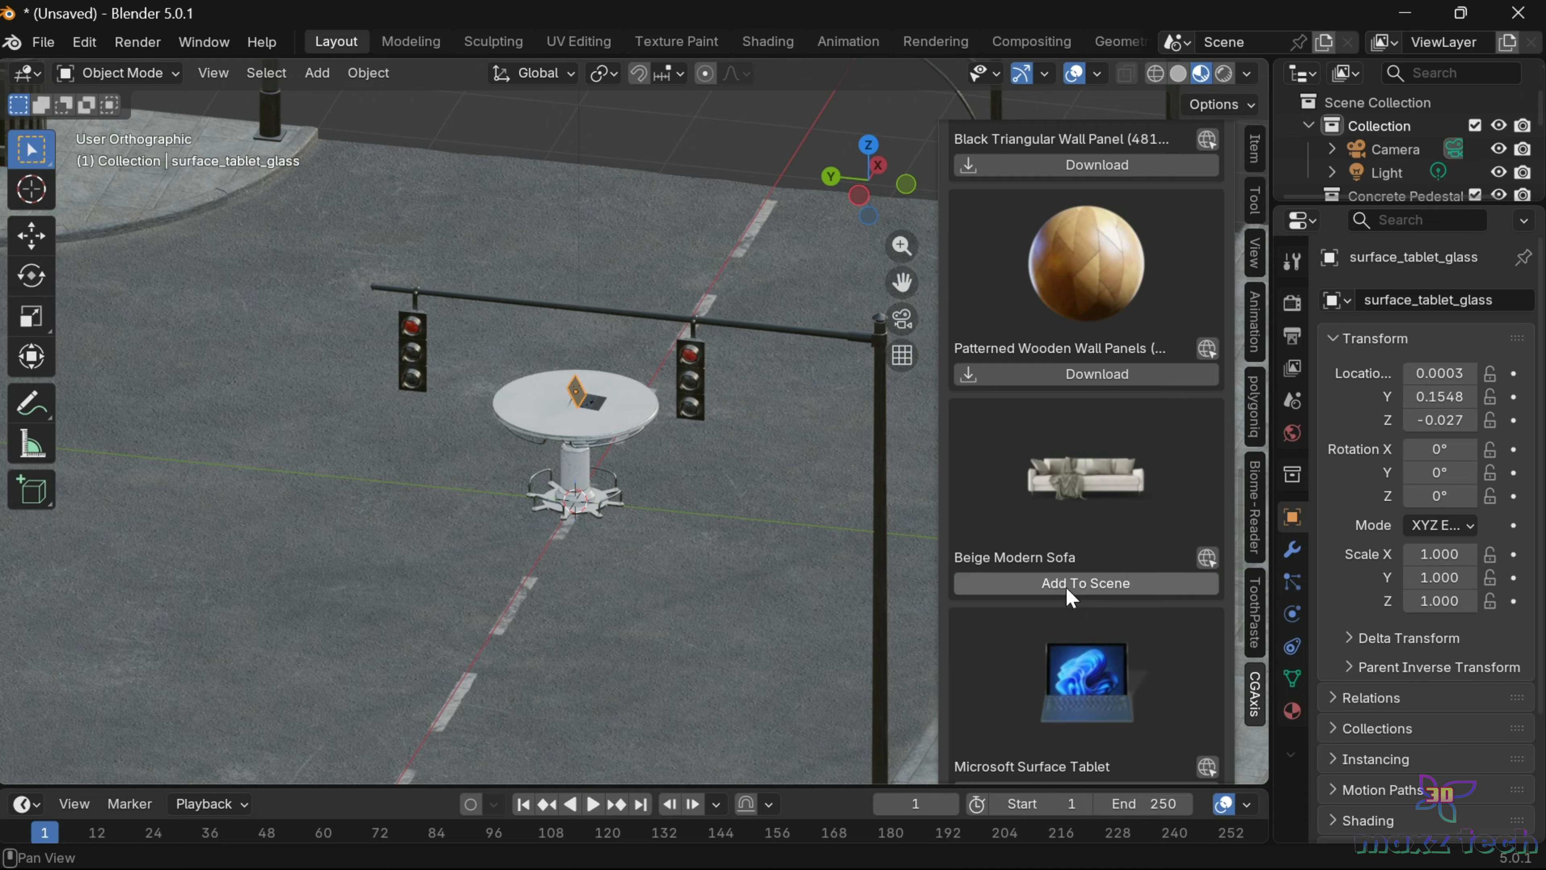
click(1053, 585)
click(1063, 586)
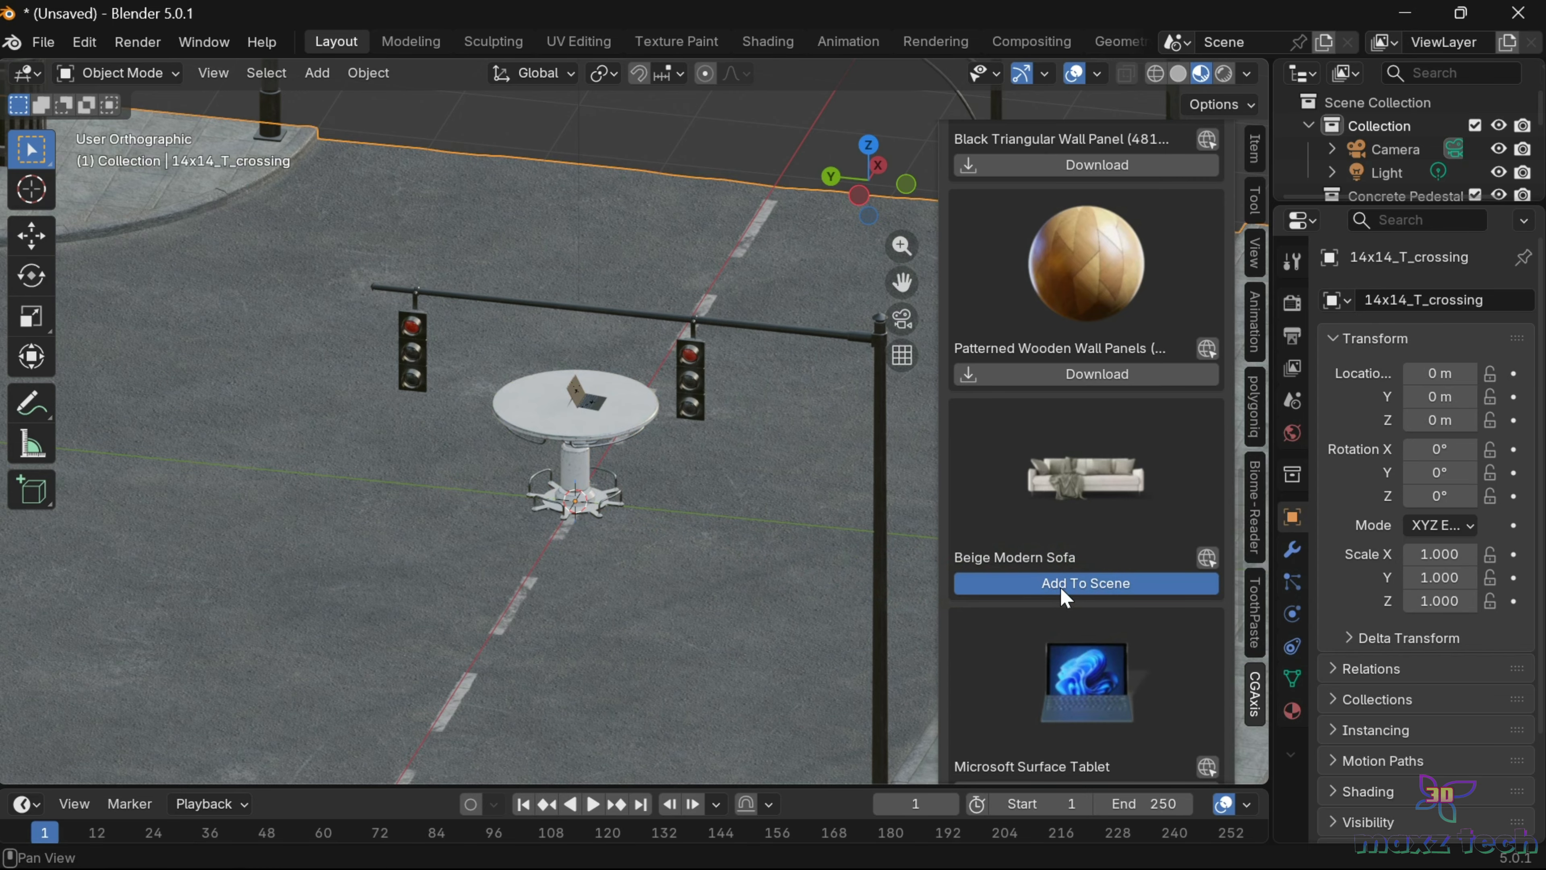
- Move the sofa out from the table so that it stands beside it on the road, and return to the selection tool
click(31, 236)
mouse_move(418, 477)
mouse_down()
mouse_move(292, 455)
mouse_move(395, 467)
mouse_up()
key(s)
click(478, 514)
drag(870, 209, 804, 250)
drag(901, 283, 735, 260)
click(31, 149)
- Download the Meadow Plant model from page 5 of the free assets and add it to the scene
scroll(1037, 387, up, 15)
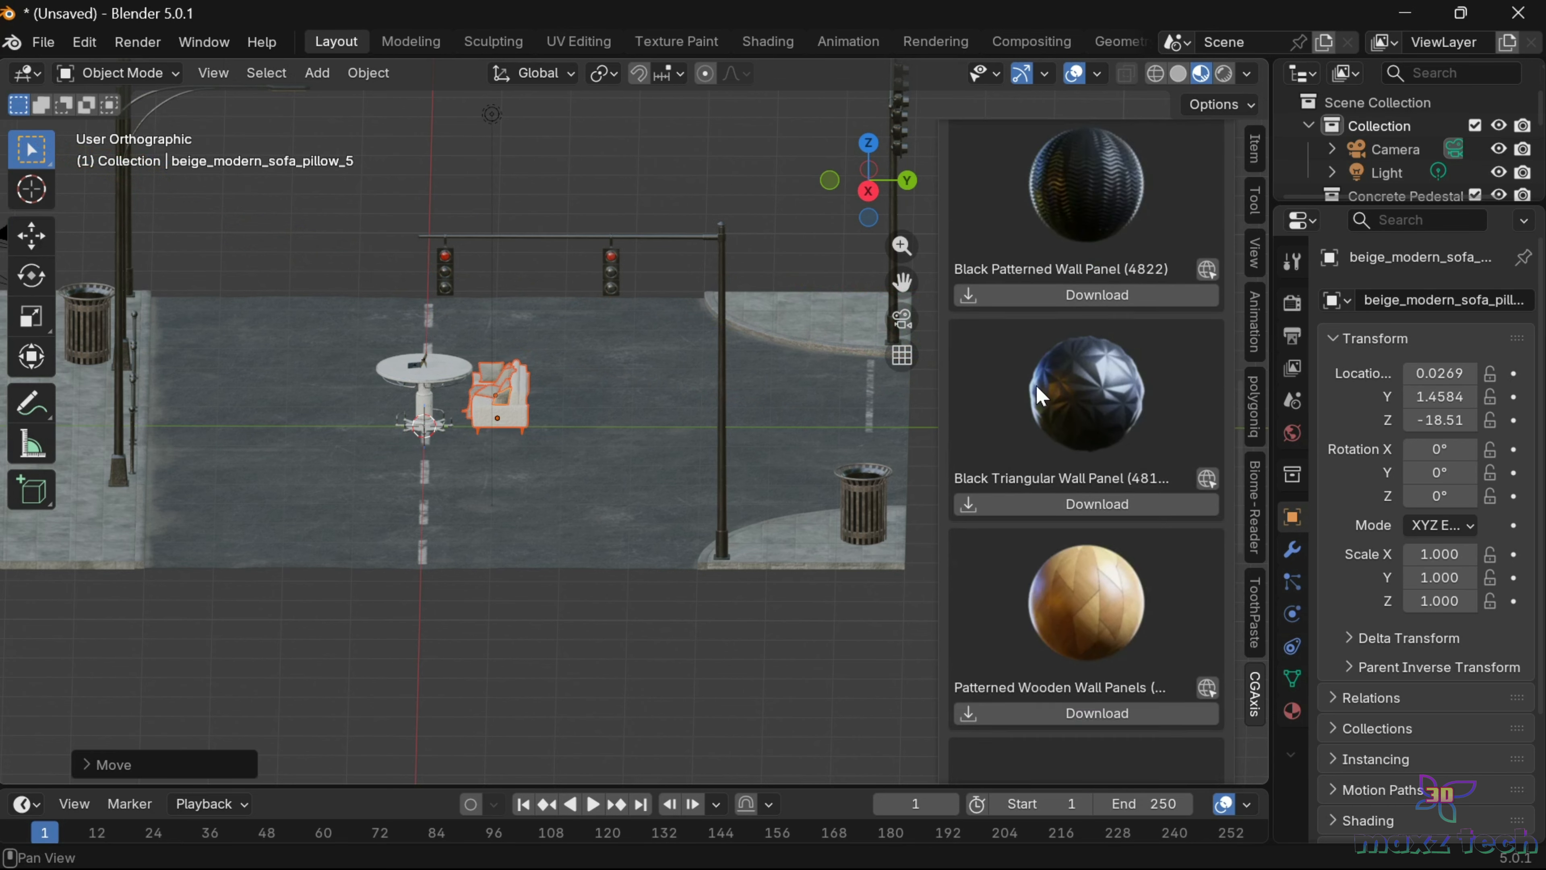
scroll(1037, 383, up, 5)
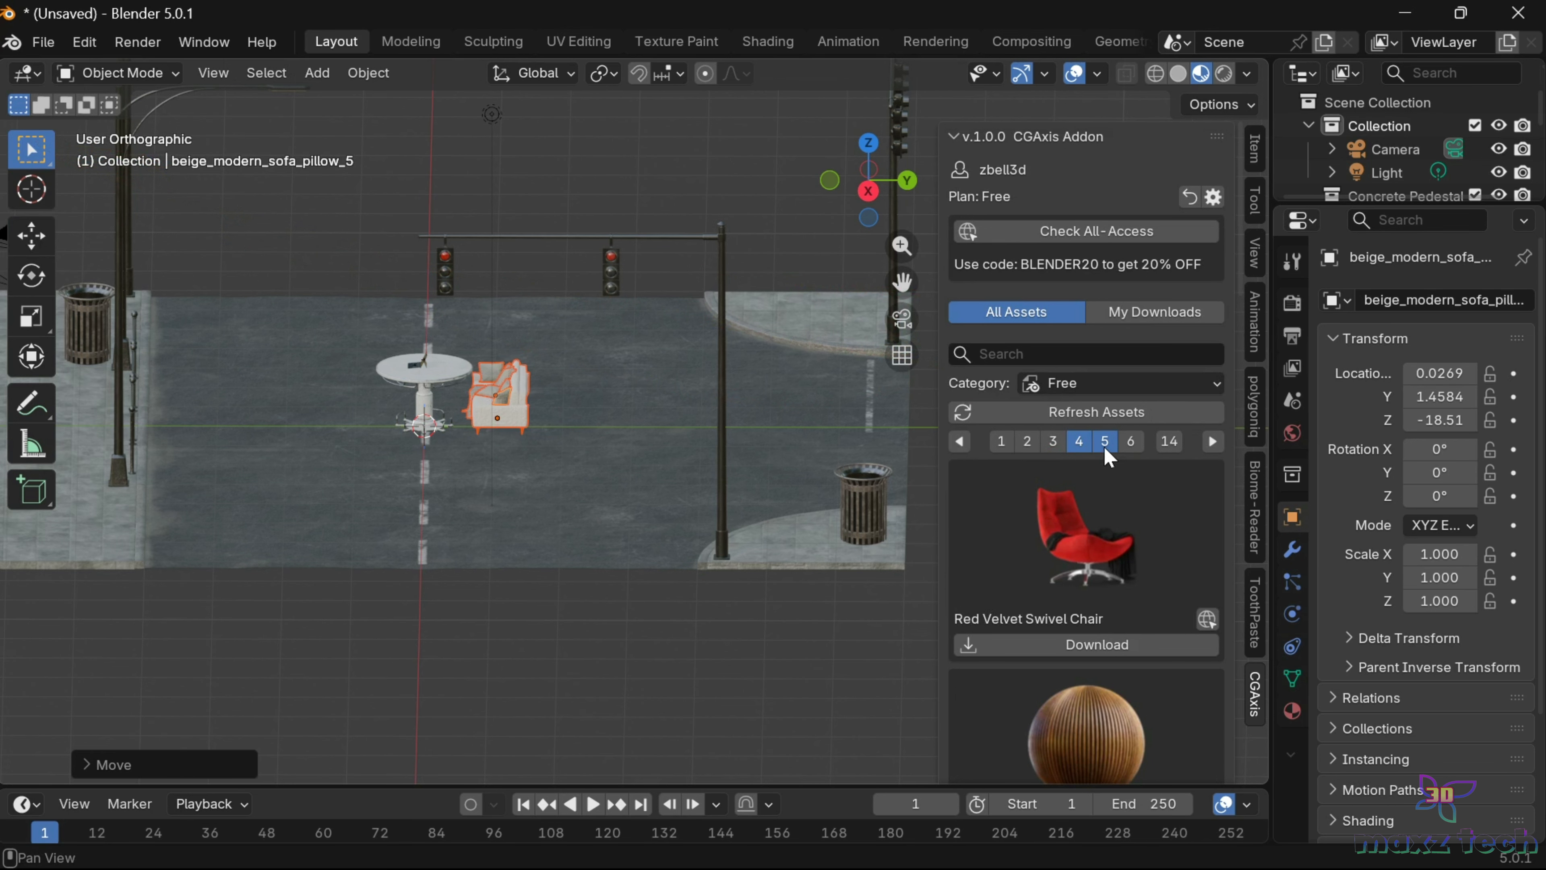
click(1102, 444)
scroll(1106, 487, down, 20)
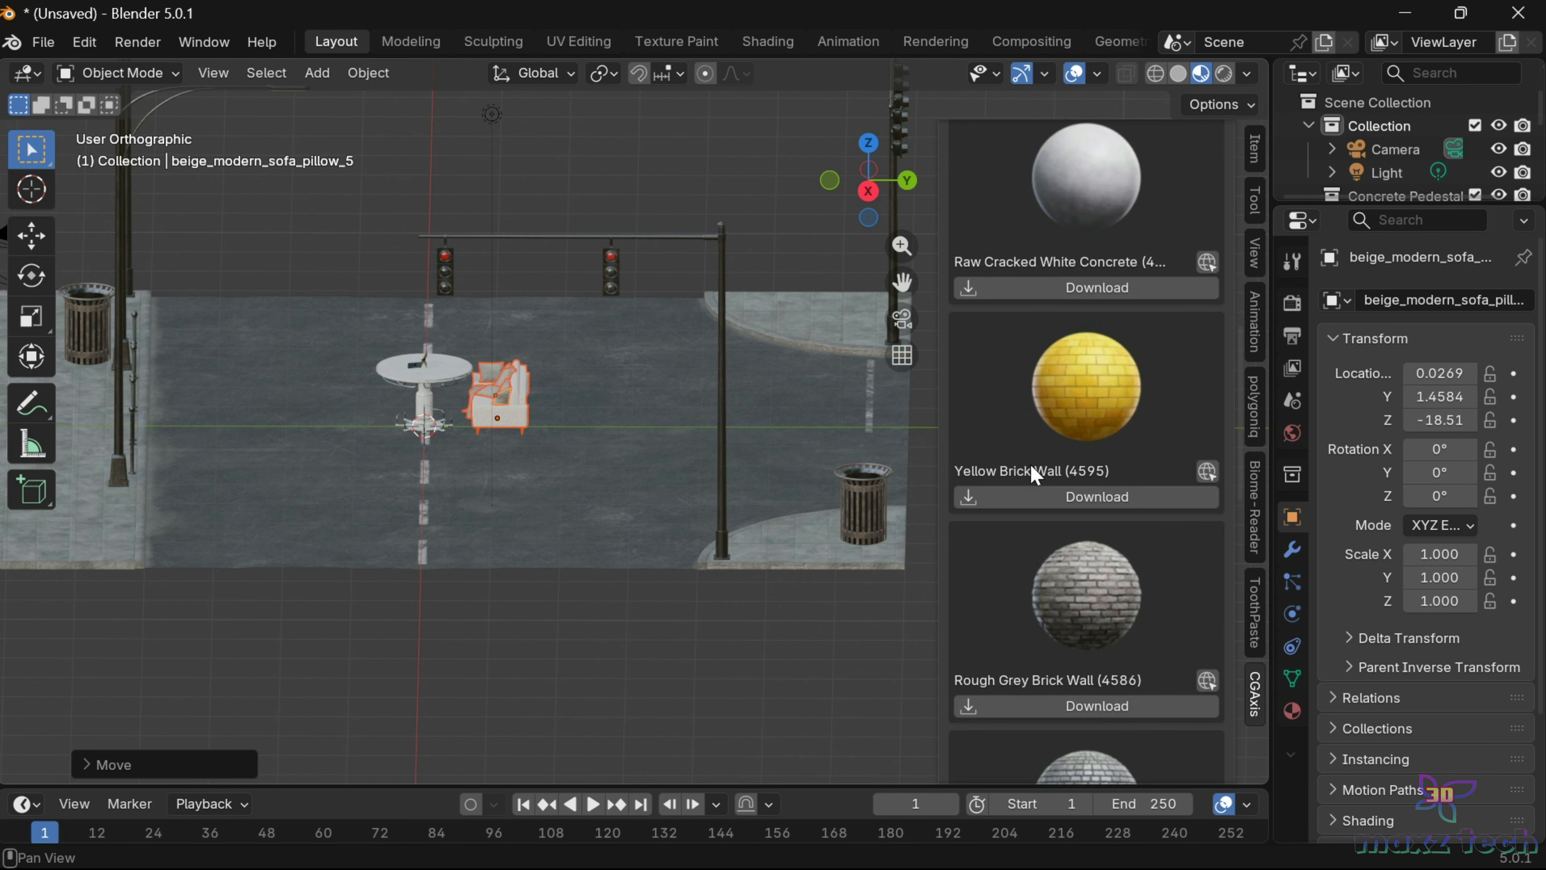
scroll(1033, 474, down, 20)
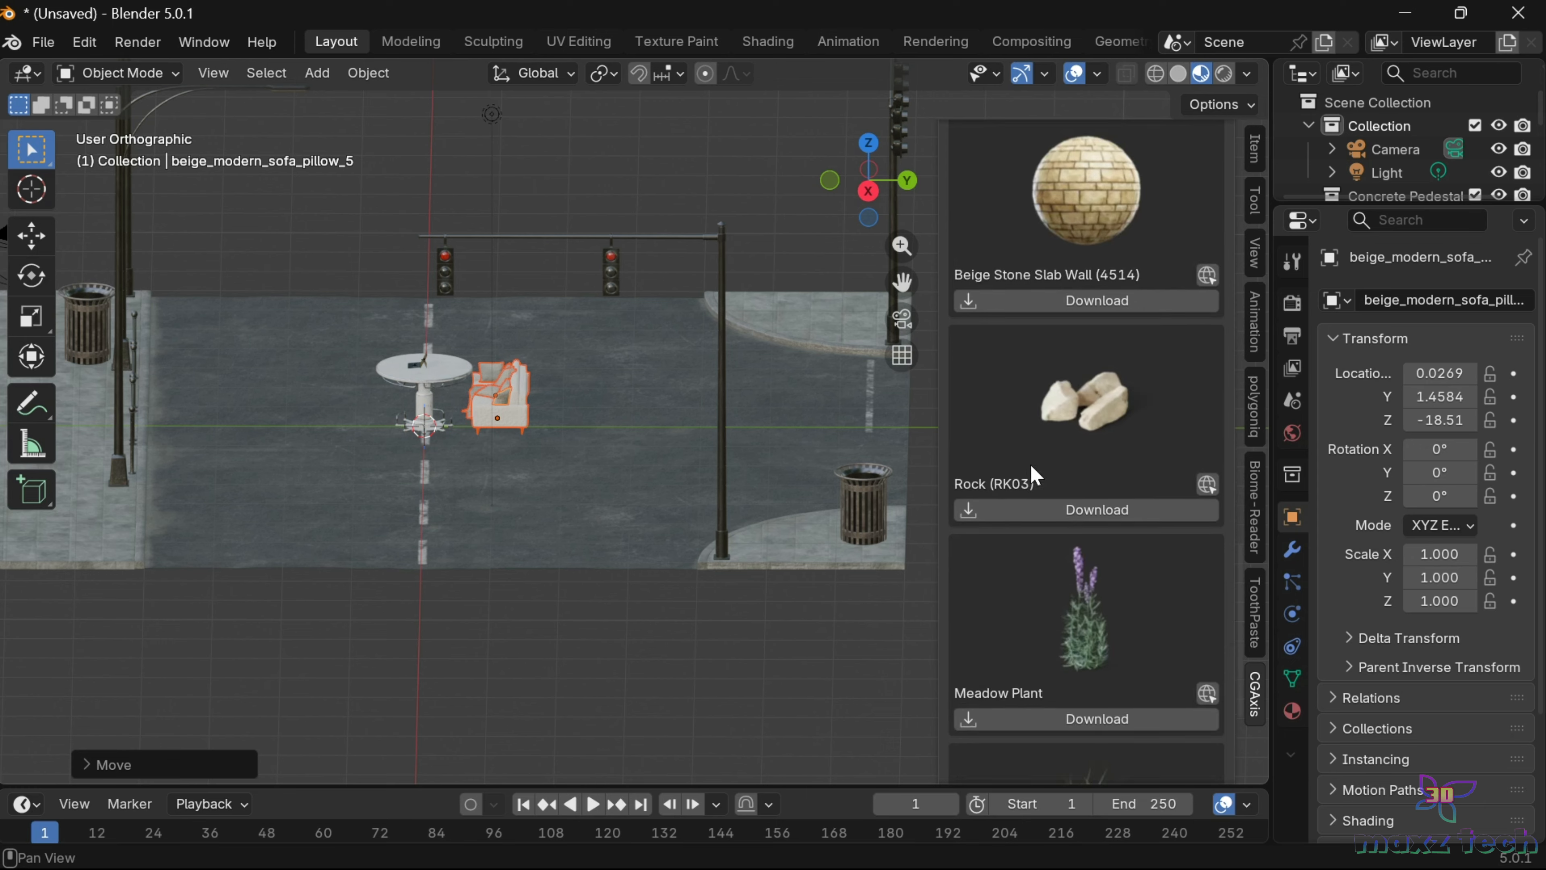
click(1094, 519)
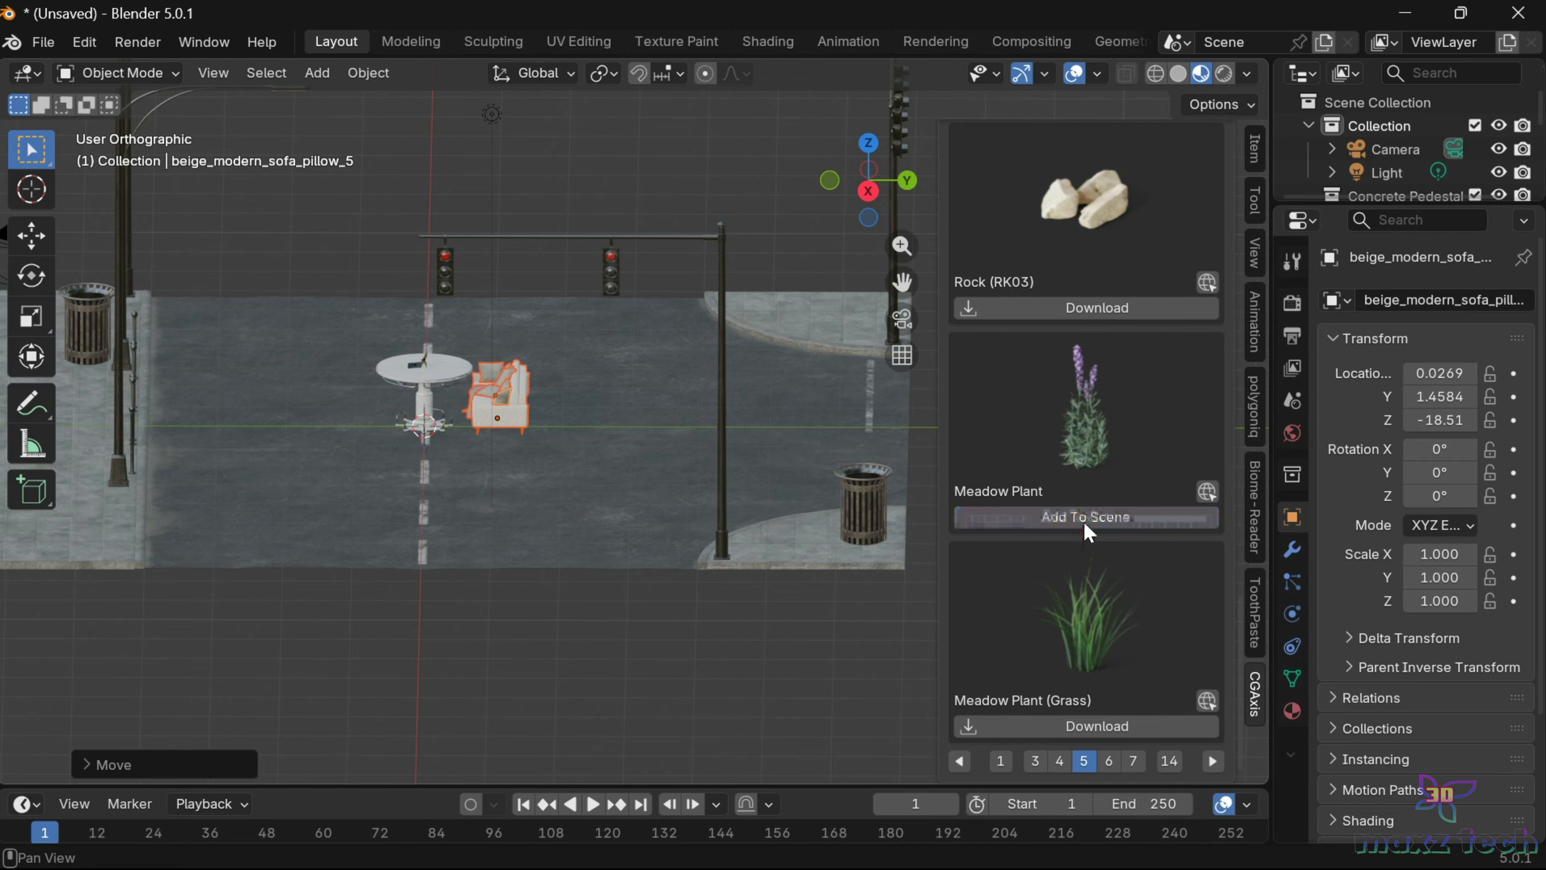
click(1081, 521)
- Move the meadow plant to the near edge of the road and scale it up to about 0.151
key(g)
click(312, 561)
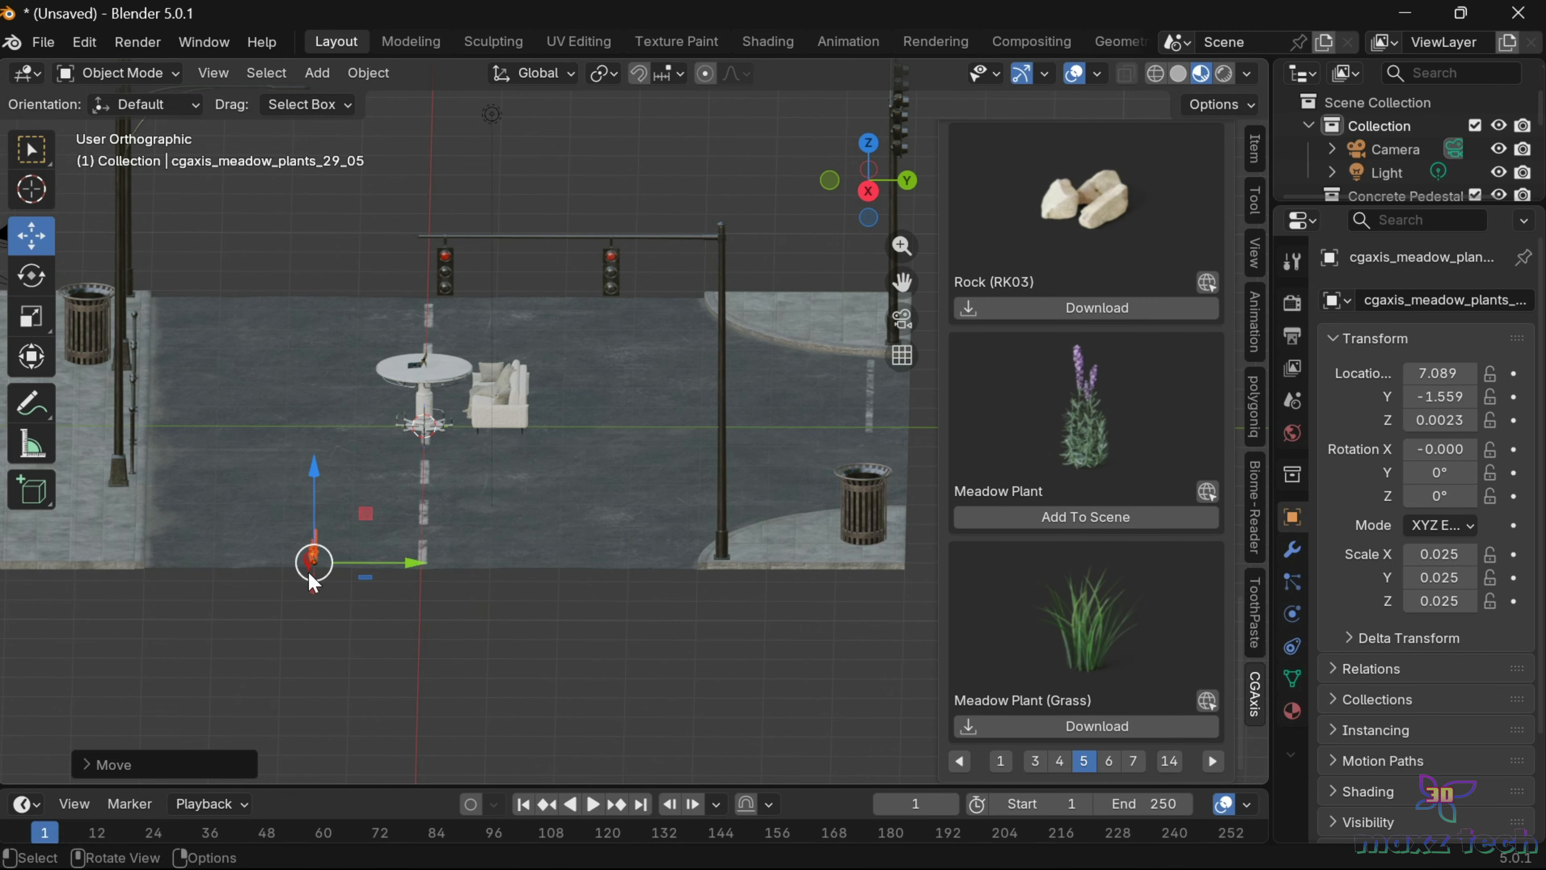
key(s)
click(354, 528)
drag(865, 211, 846, 205)
- Look through the free PBR textures on pages 6, 7 and 9 of the asset list
scroll(1156, 445, up, 10)
scroll(1157, 463, down, 10)
click(1108, 761)
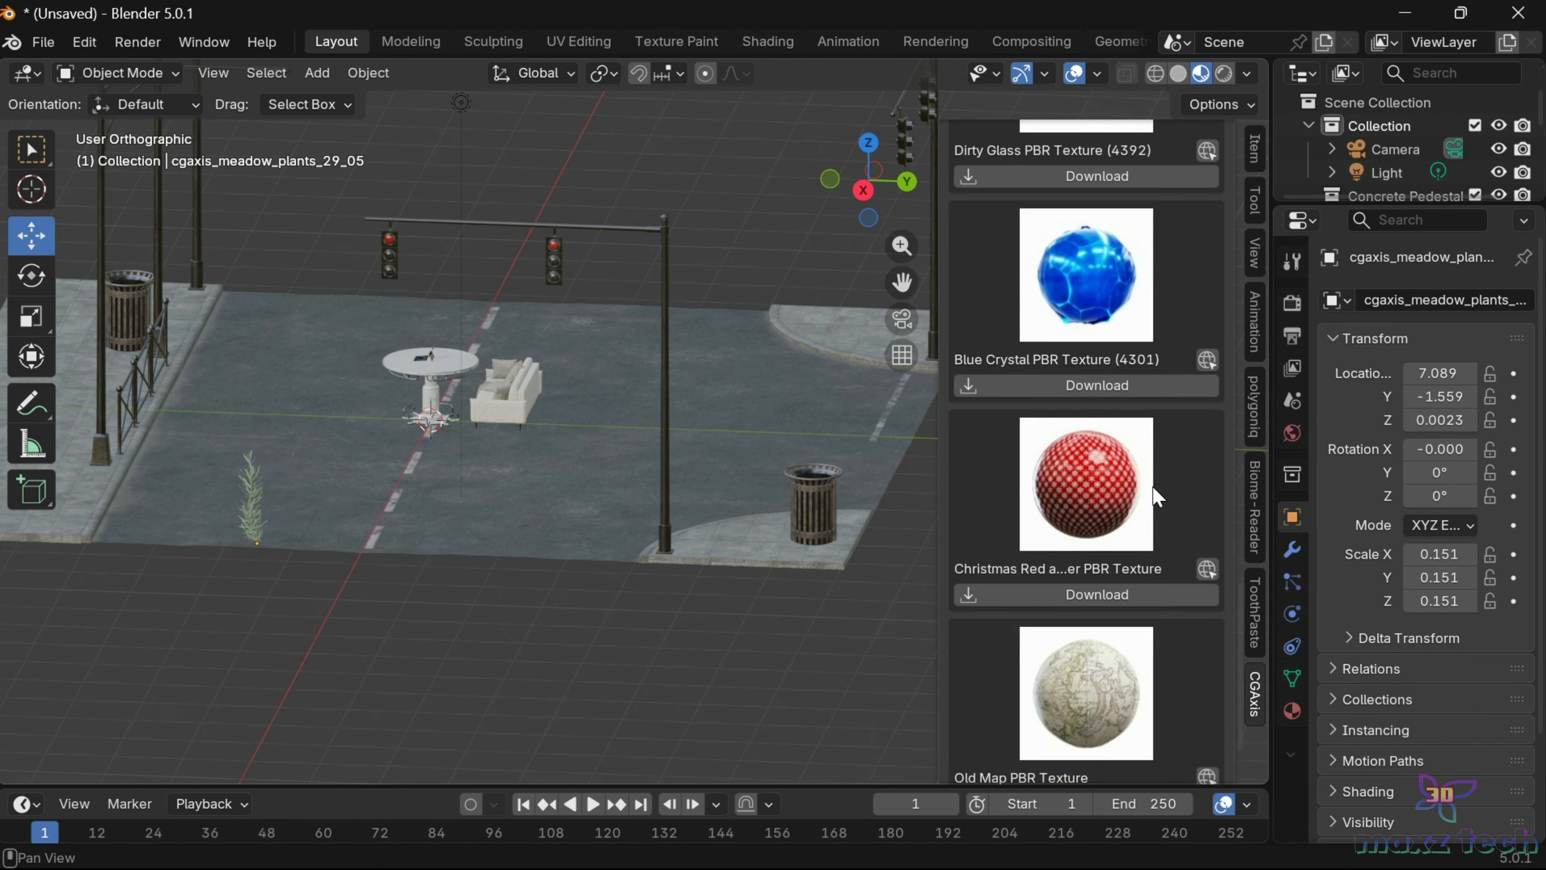
scroll(1159, 487, up, 10)
click(1109, 442)
scroll(1156, 514, down, 15)
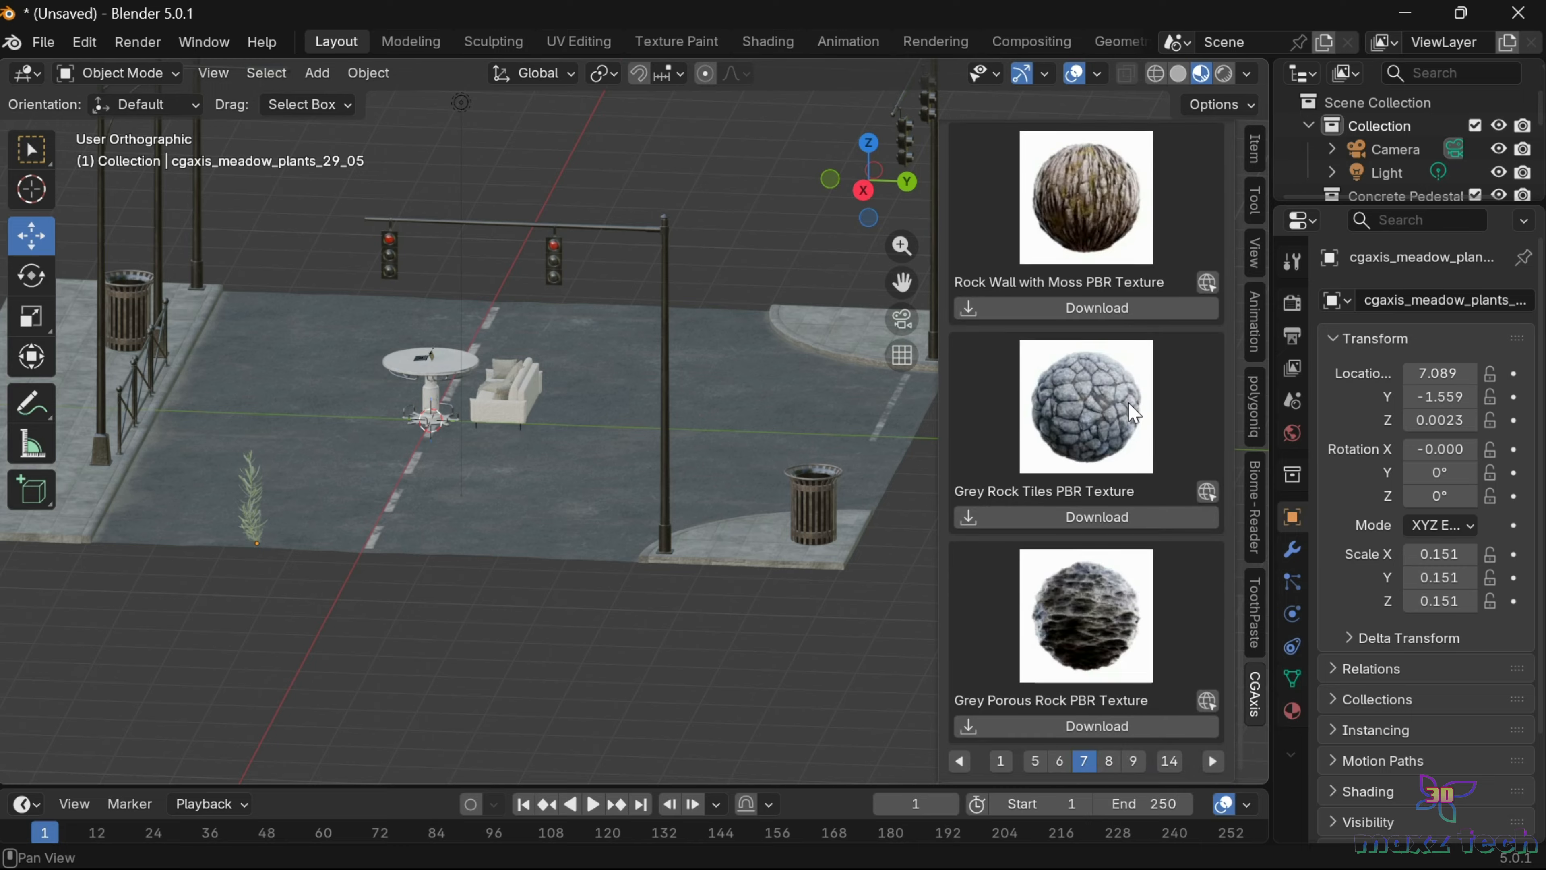
scroll(1142, 539, up, 5)
scroll(1145, 487, up, 10)
click(1133, 442)
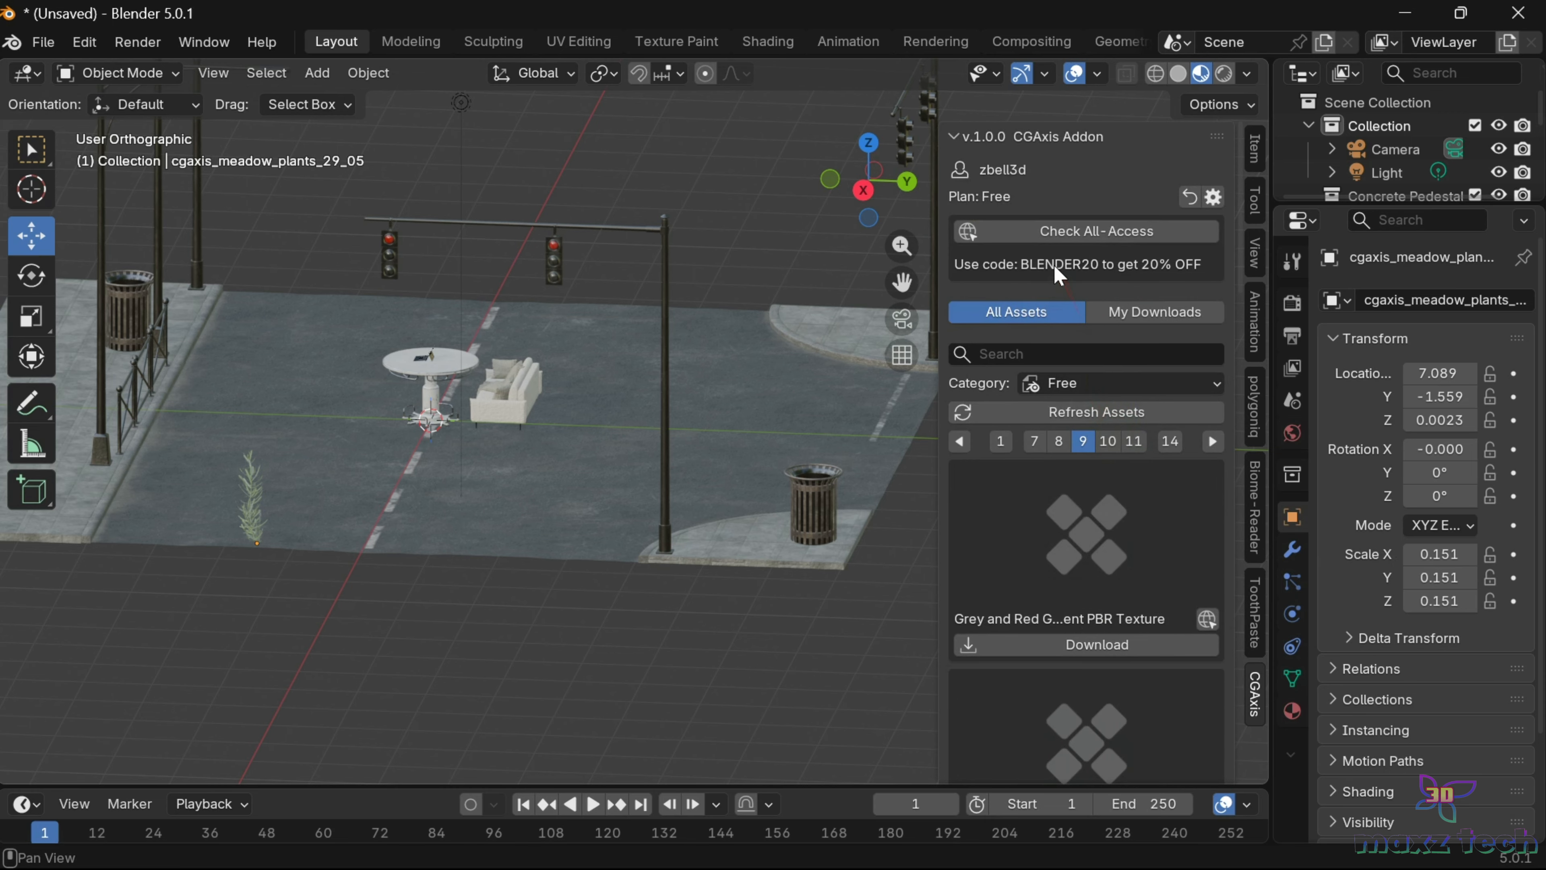
scroll(1123, 421, down, 10)
scroll(1121, 487, down, 15)
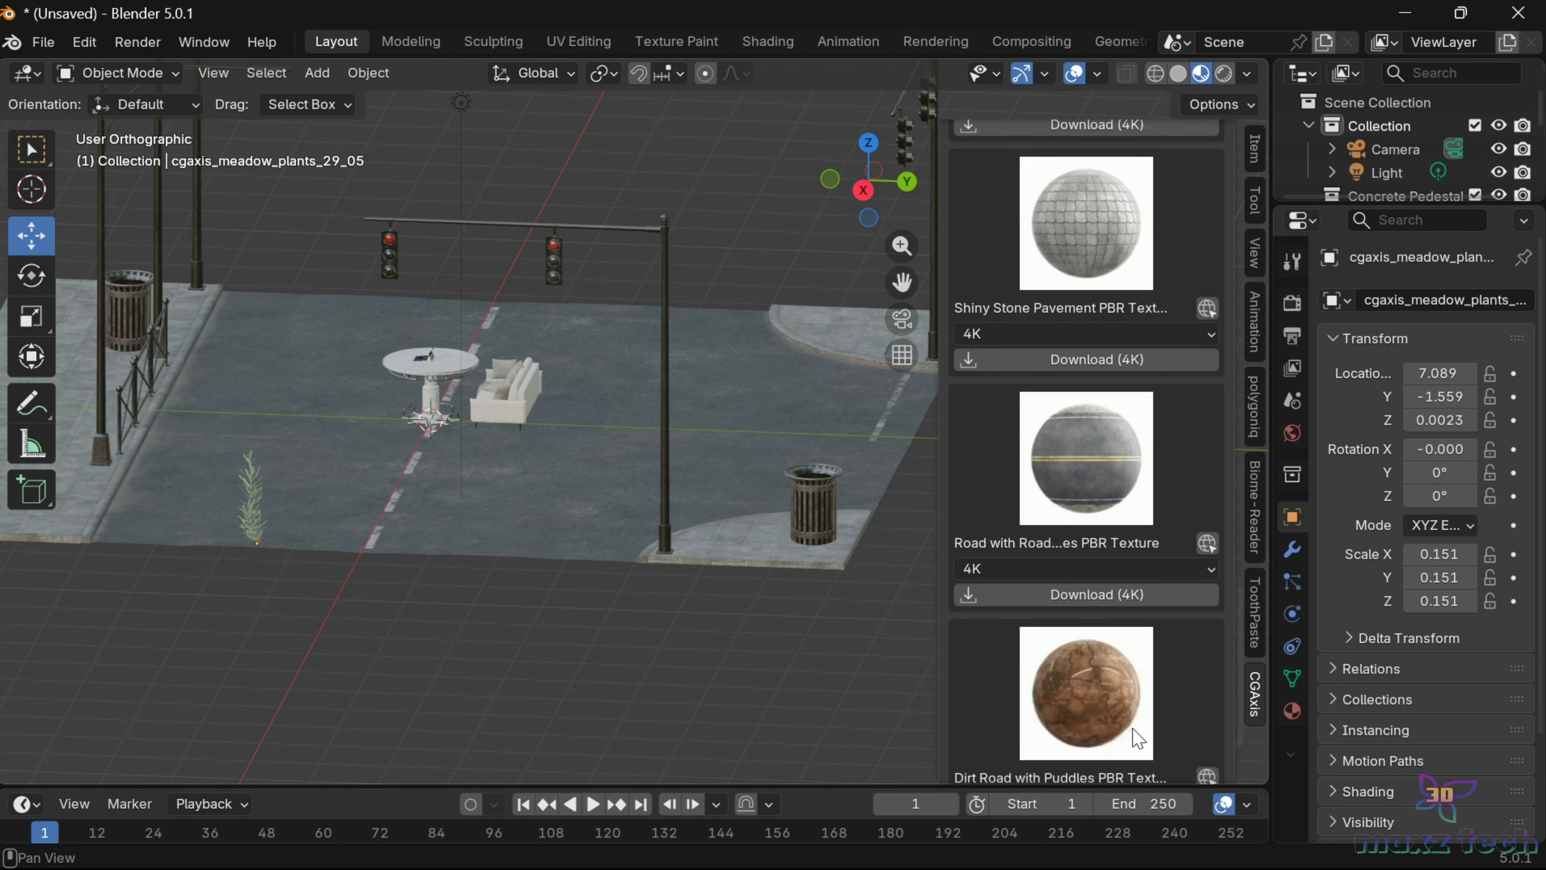
scroll(1123, 463, up, 15)
- Download the Tenement House 3D Model from page 10 of the free assets
click(1116, 442)
scroll(1125, 454, down, 8)
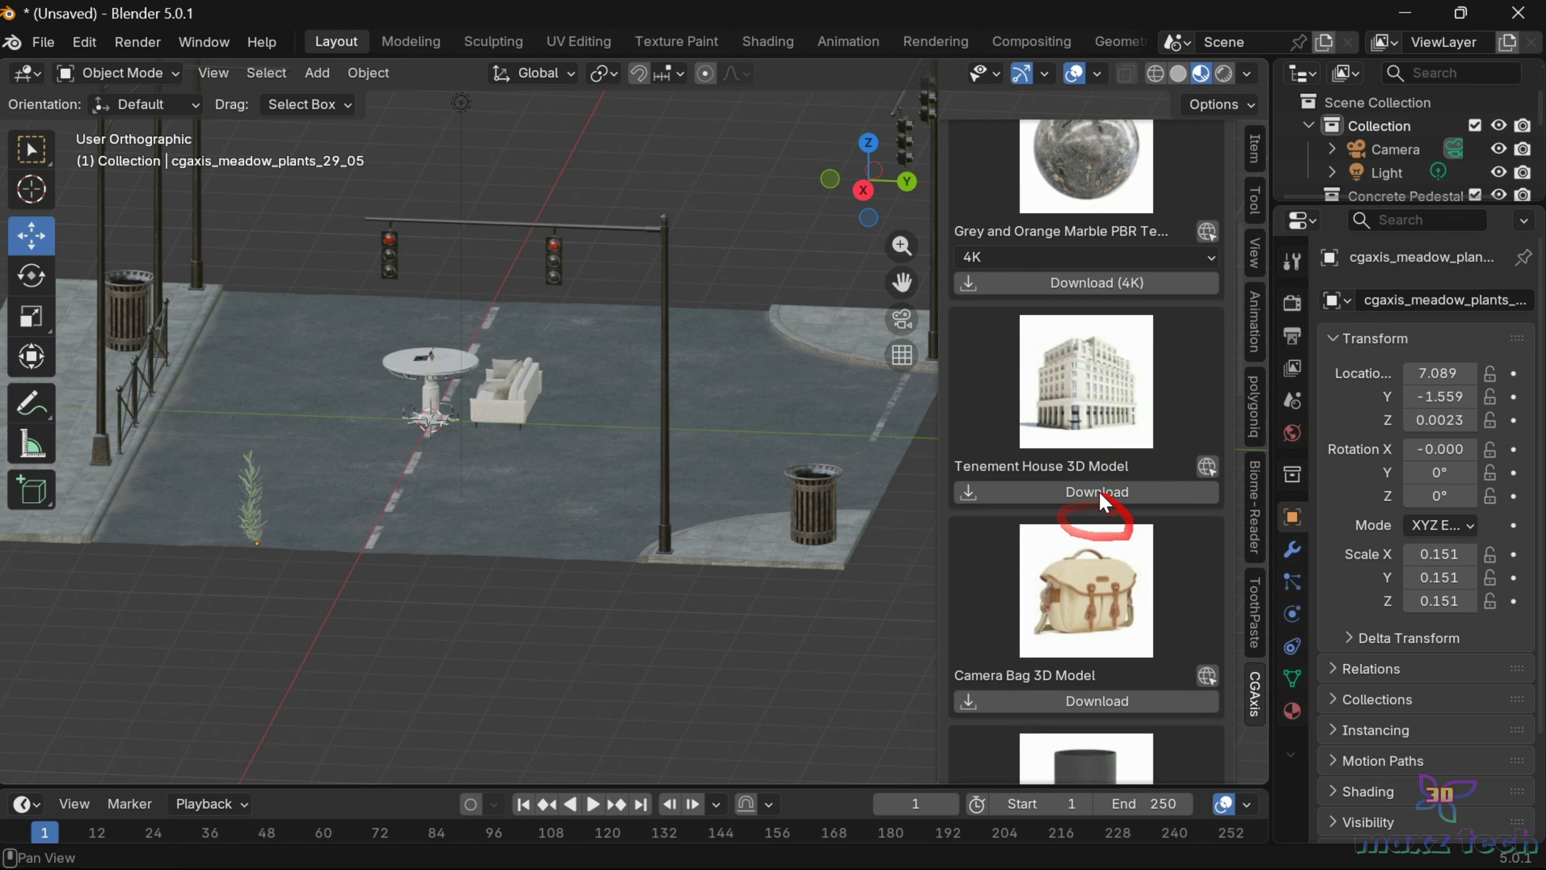
click(1108, 492)
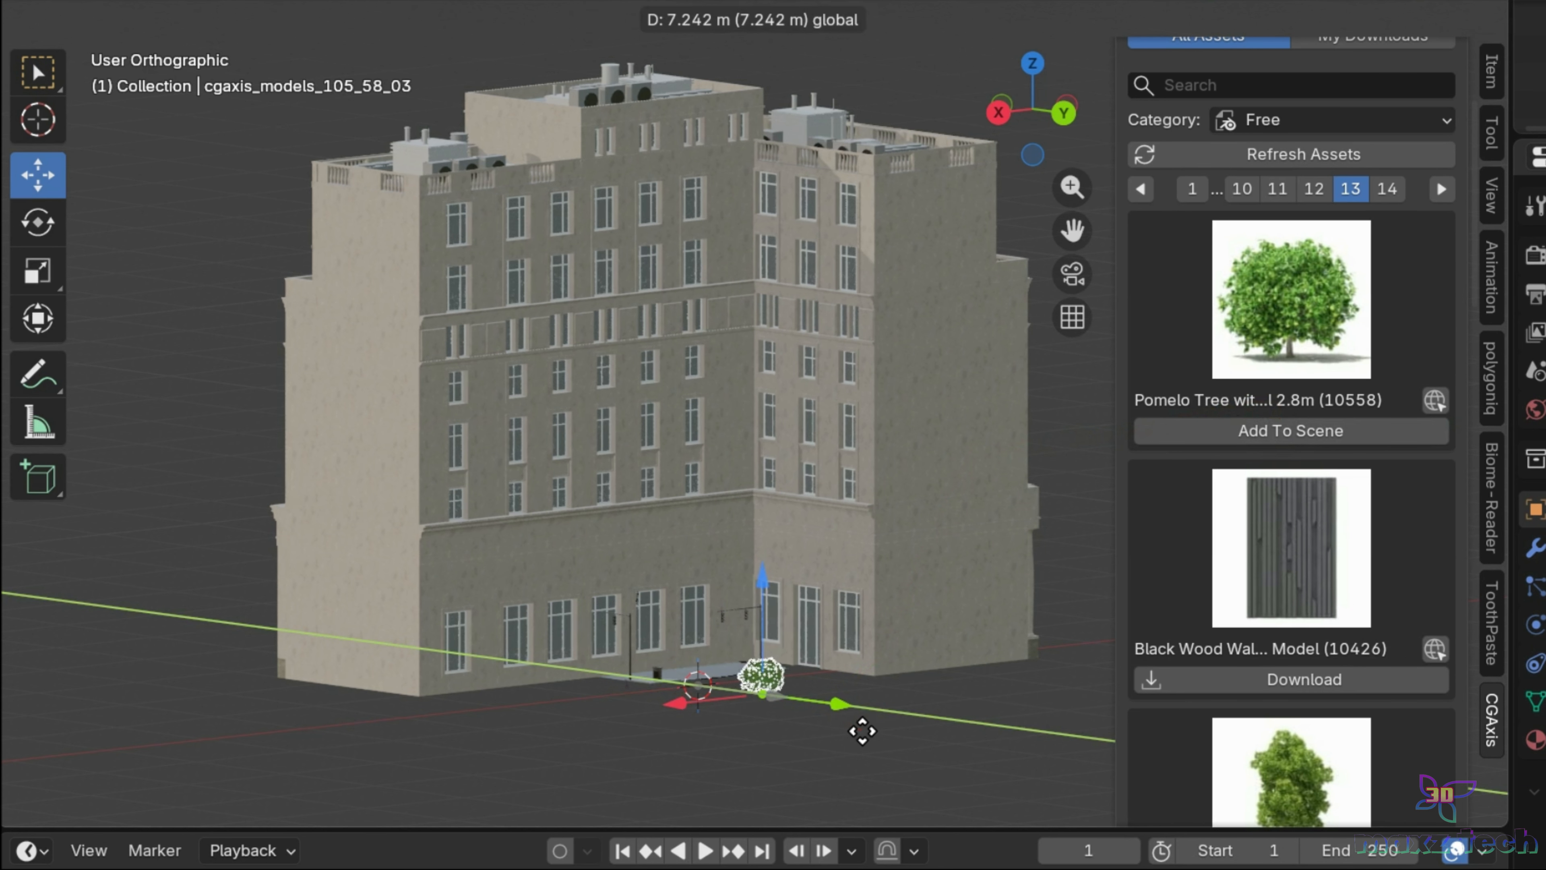
- Place the Pomelo Tree in front of the tenement house and scale it up to about 0.163
click(832, 731)
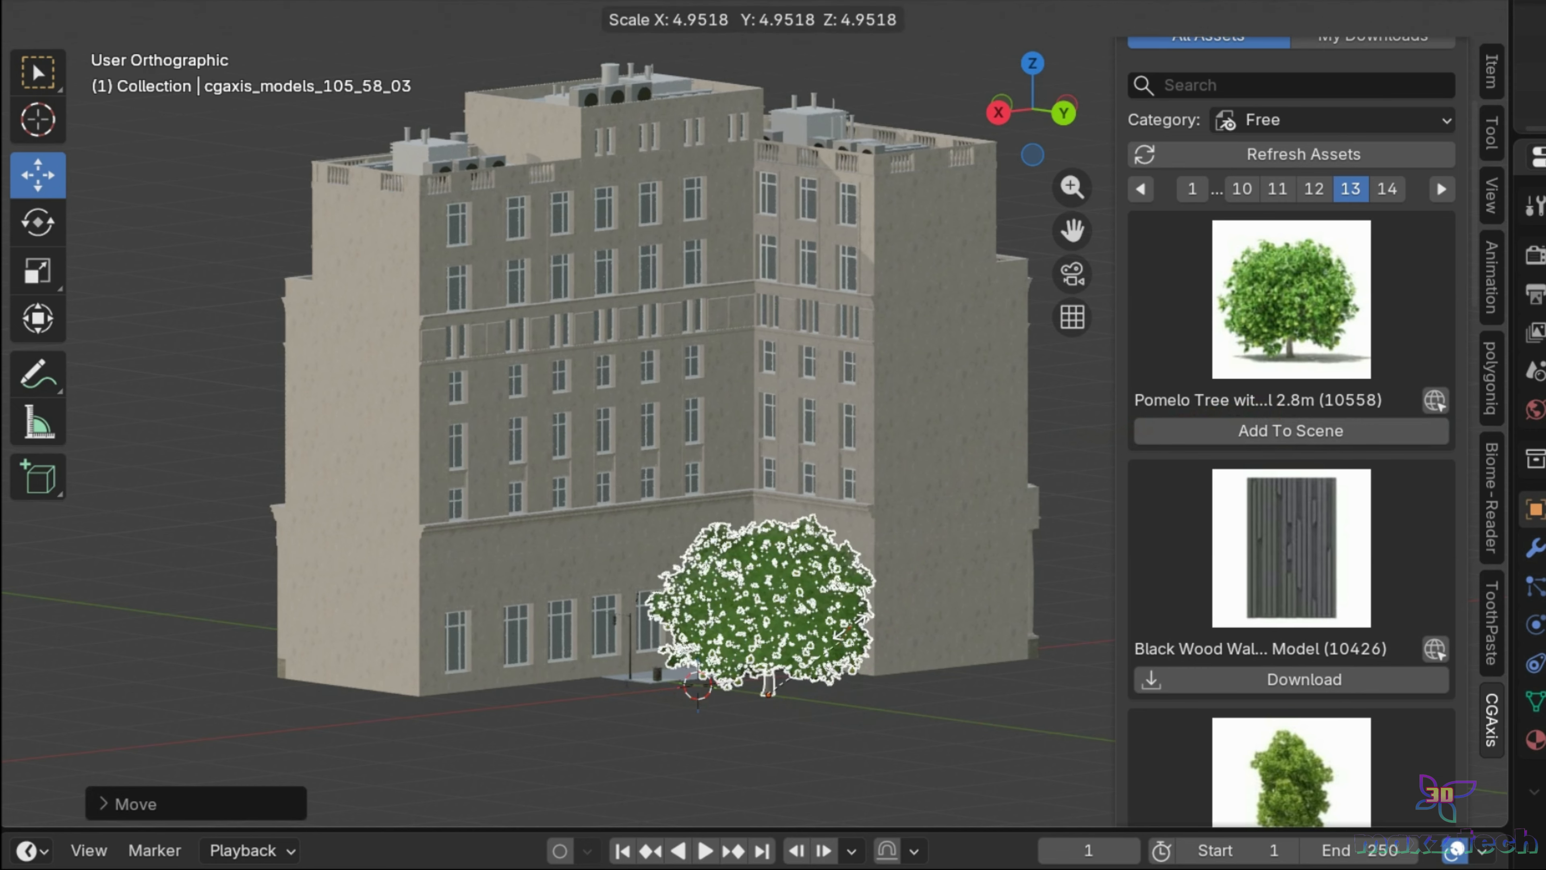
click(921, 745)
click(920, 745)
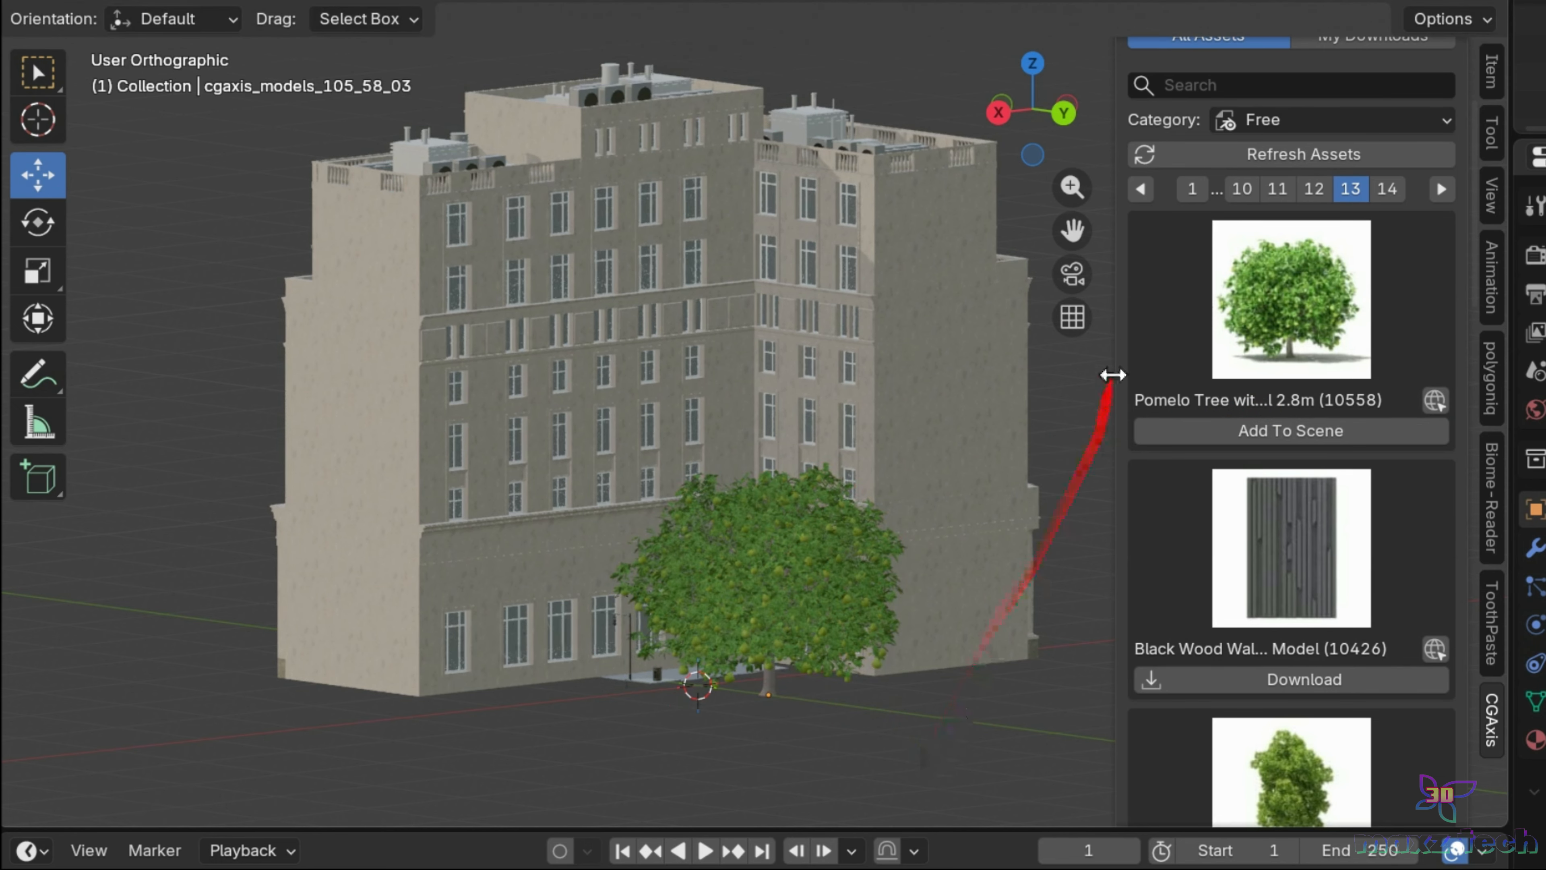
drag(1042, 156, 1024, 131)
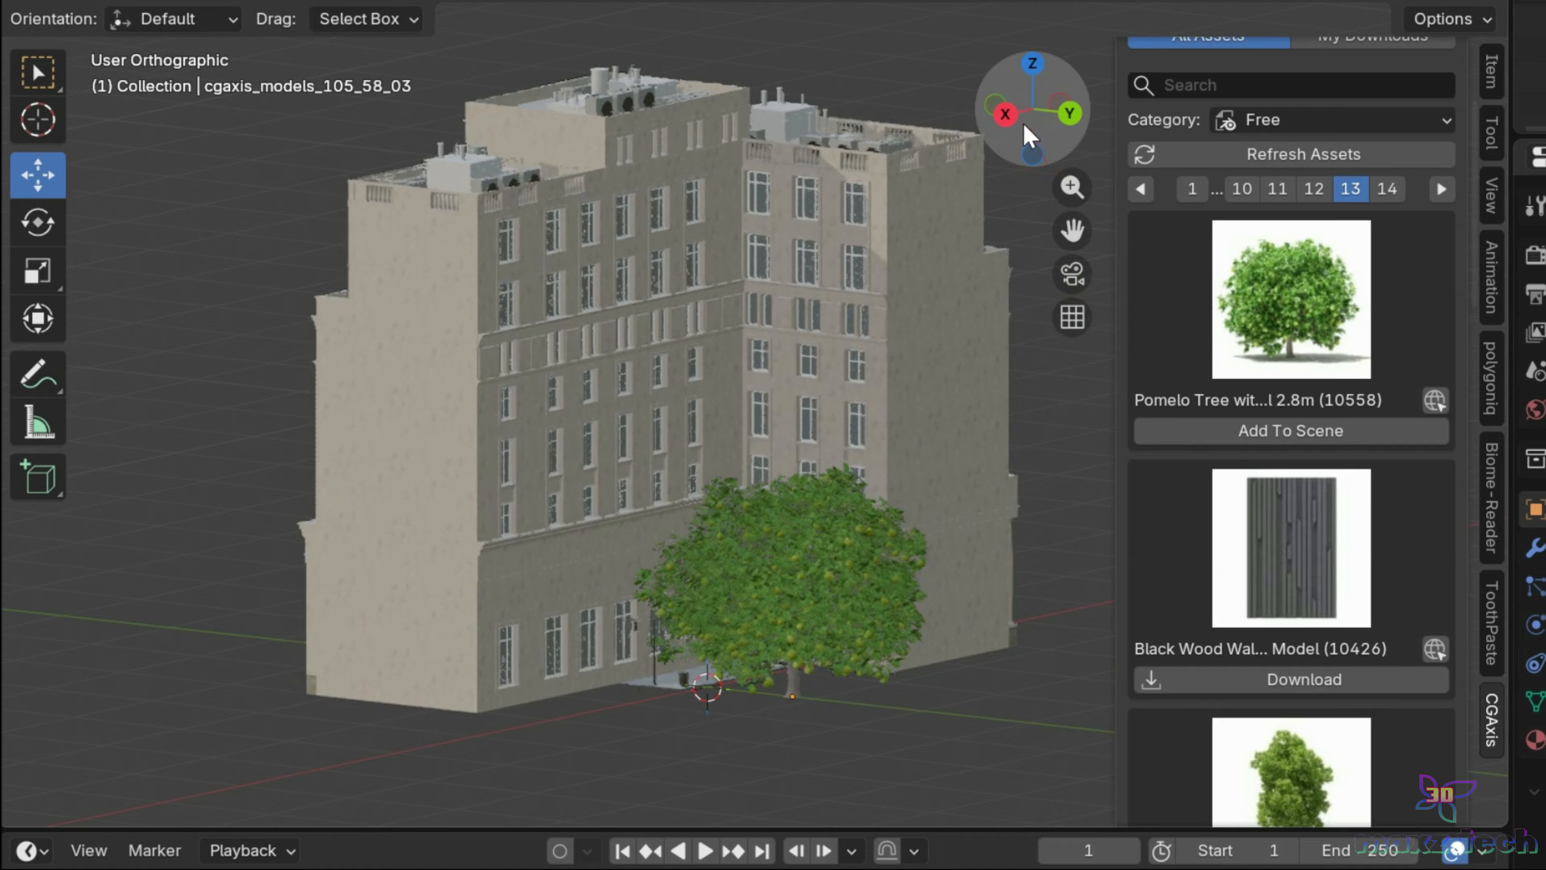
drag(1063, 203, 1028, 191)
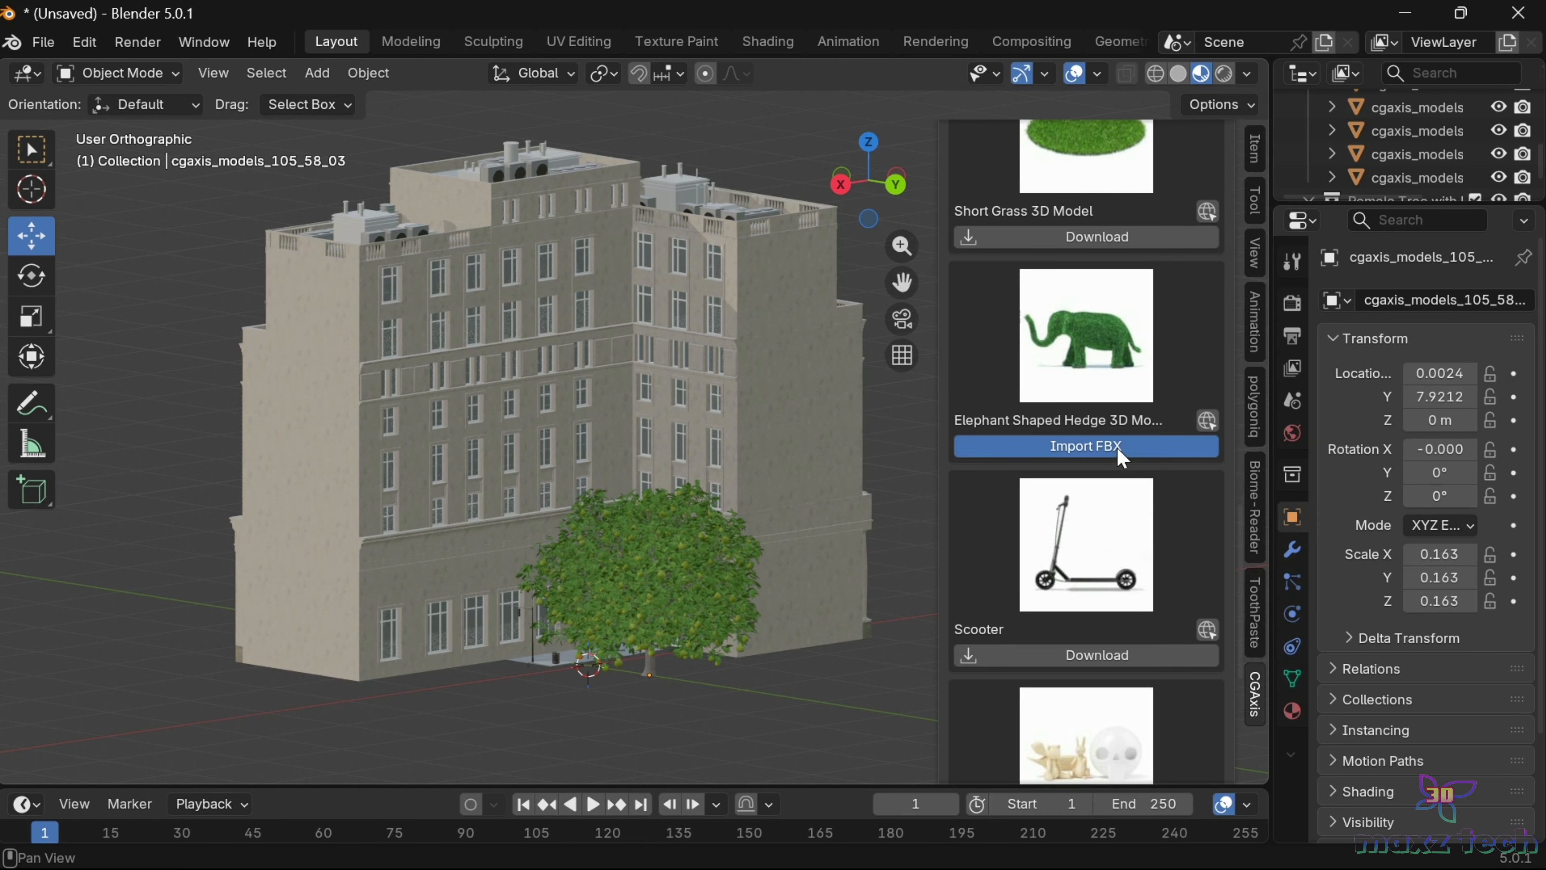
- Import the Elephant Shaped Hedge model, move it in front of the building beside the tree and scale it up
drag(433, 689, 379, 697)
drag(525, 695, 562, 714)
key(s)
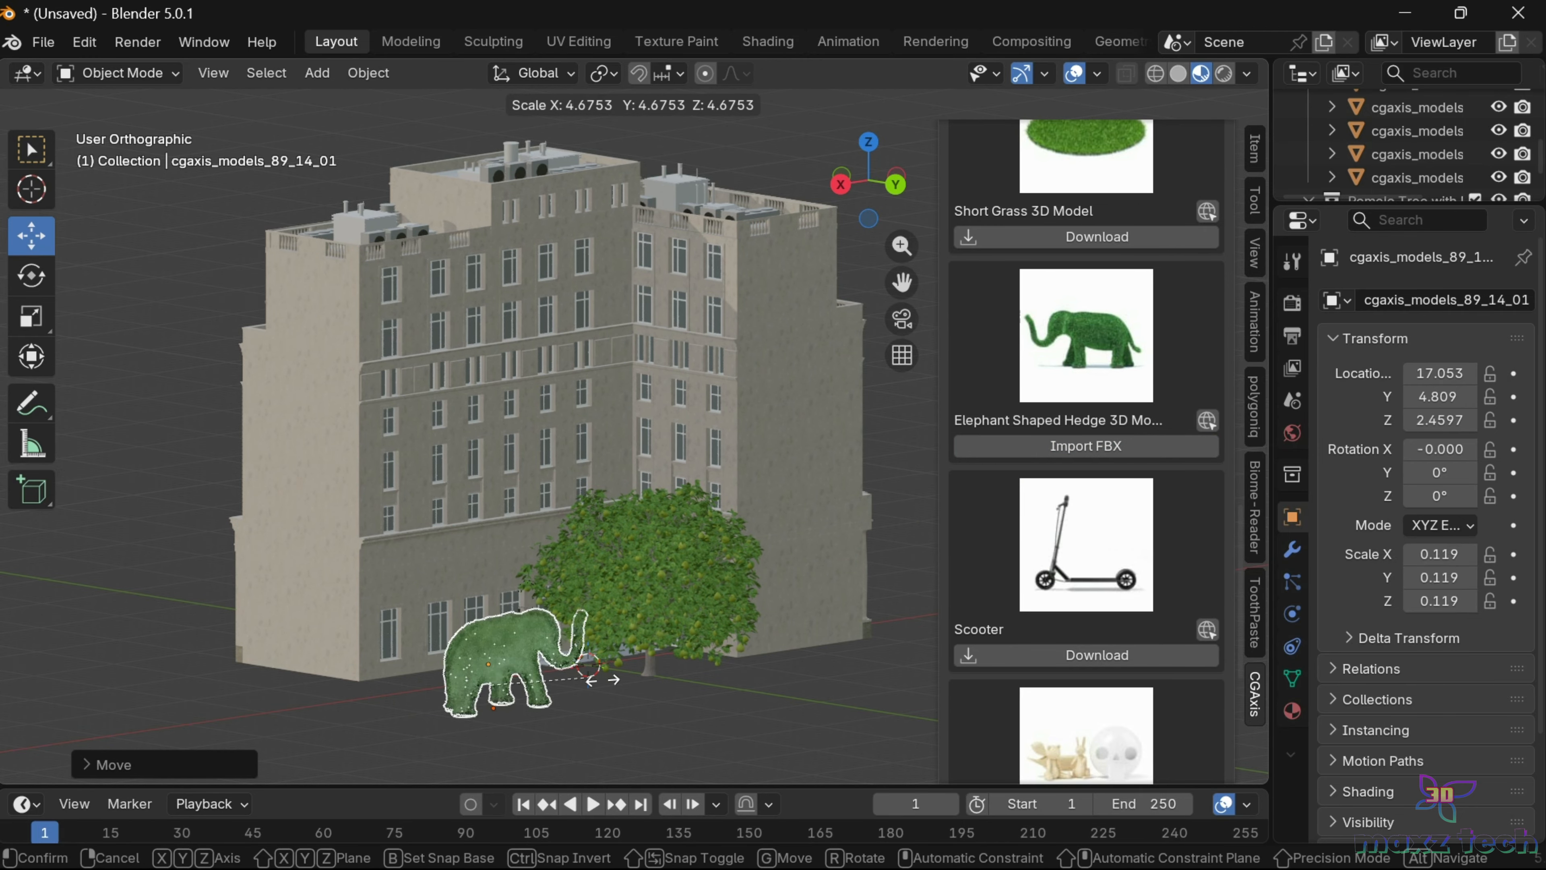
drag(857, 215, 808, 180)
- Look through the free models on page 14 and check the download history for the Free category
scroll(1072, 546, down, 9)
click(1172, 765)
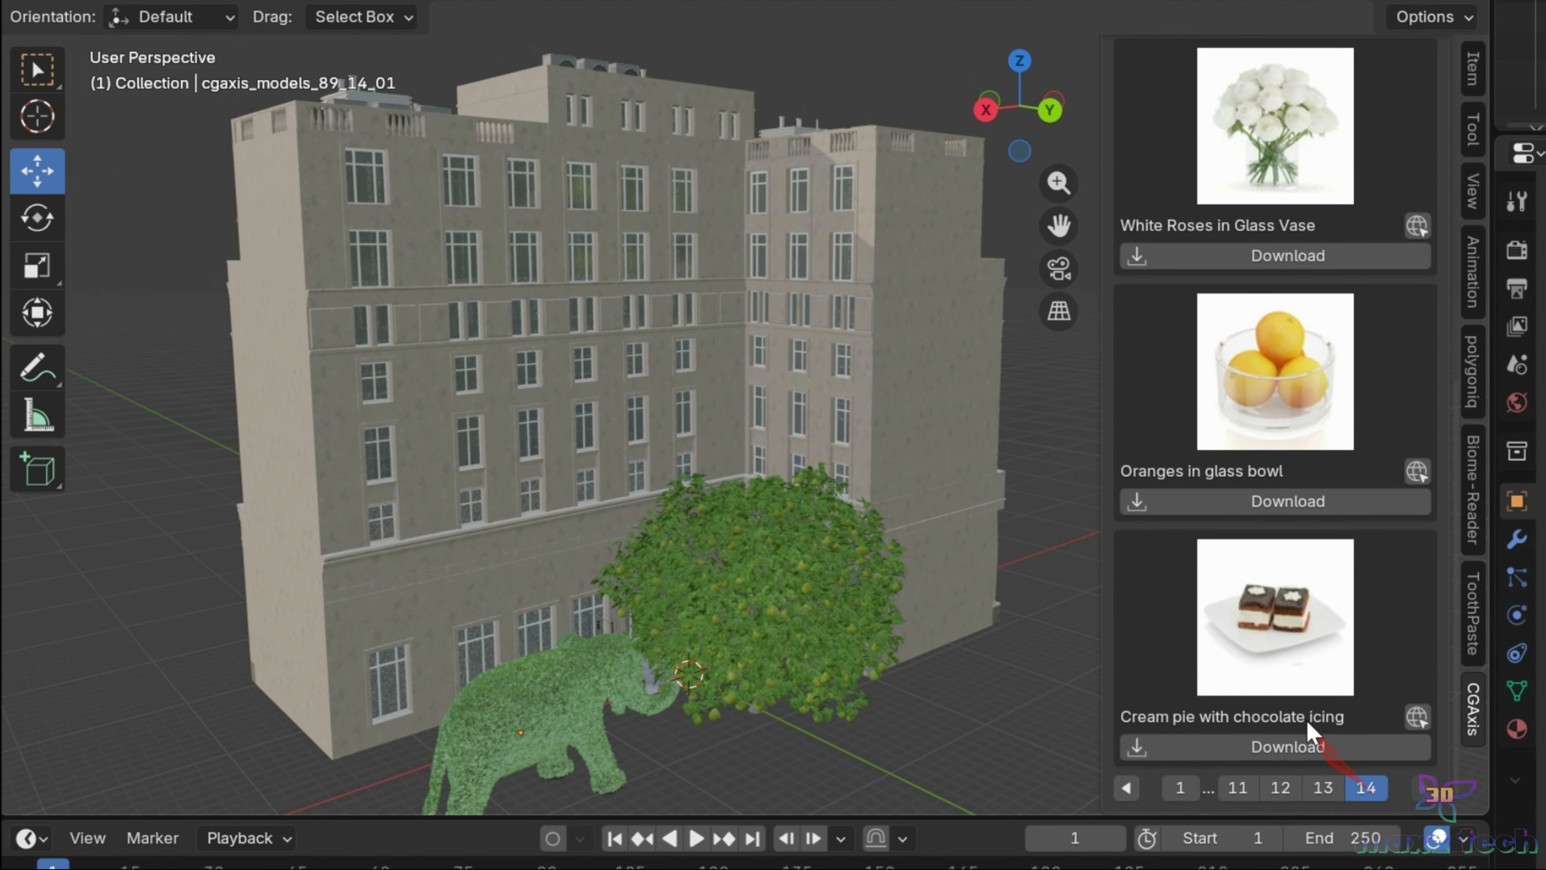
scroll(1221, 716, up, 8)
scroll(1223, 715, down, 8)
scroll(1223, 715, up, 8)
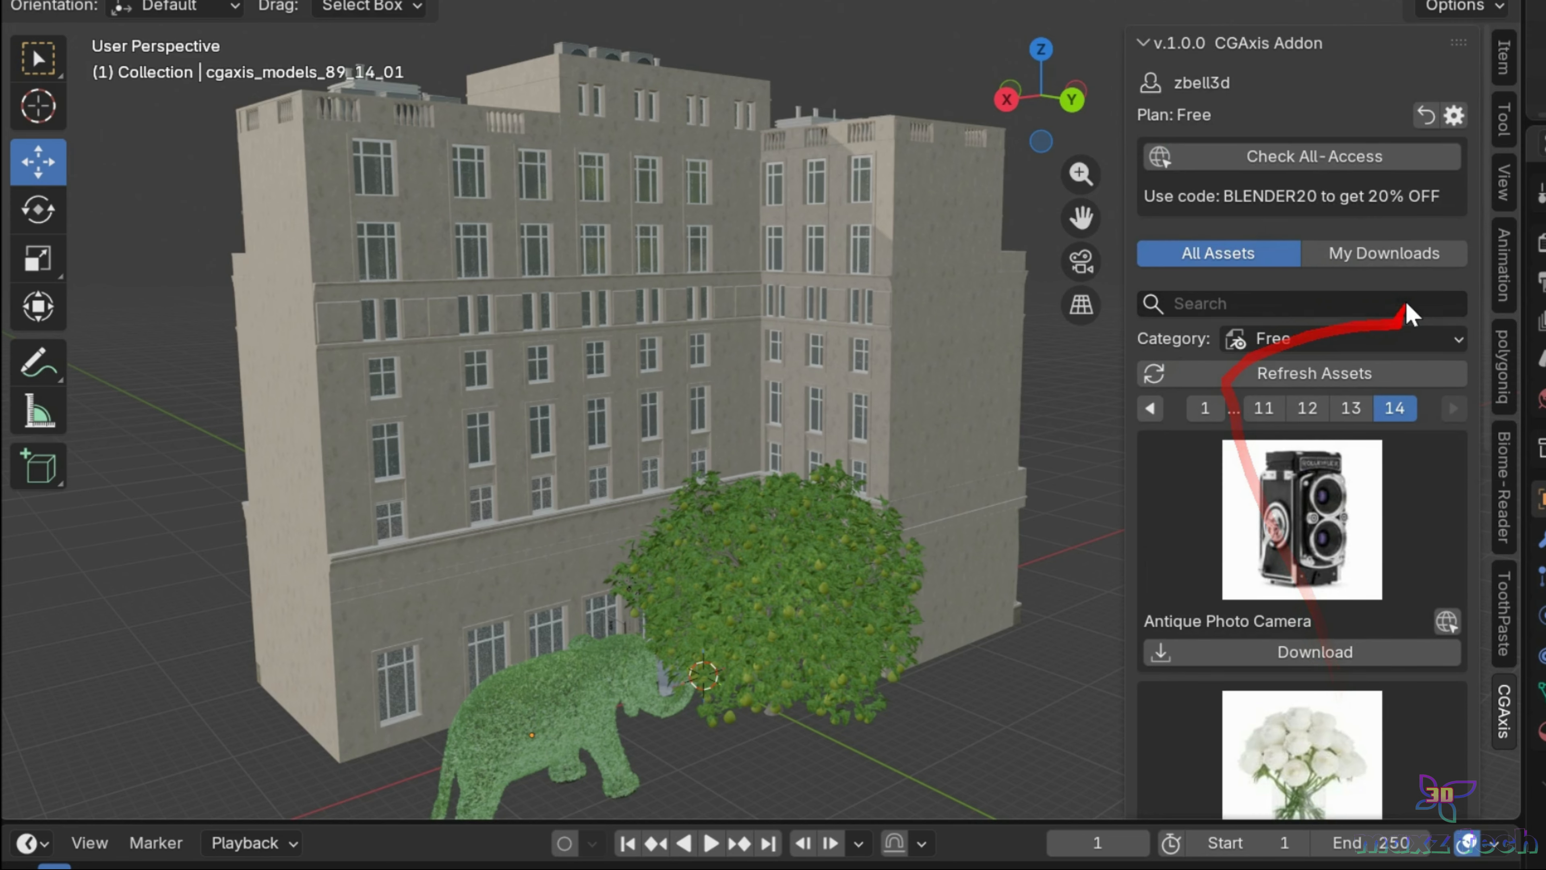
click(1382, 264)
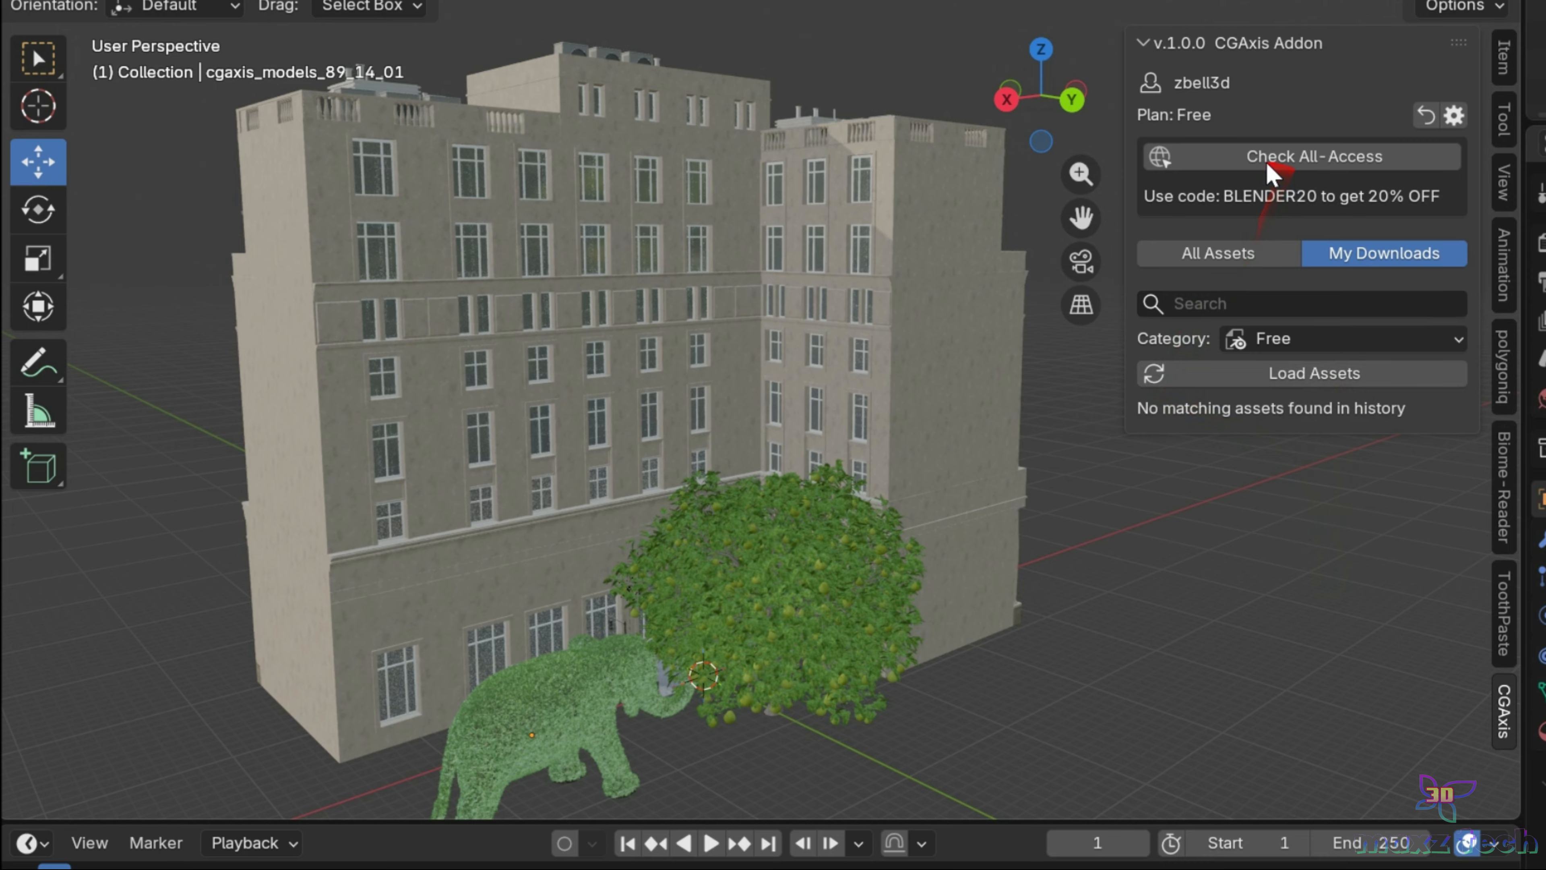
- Open the CGAxis All-Access page in the web browser and read through its overview of the asset library
click(1350, 161)
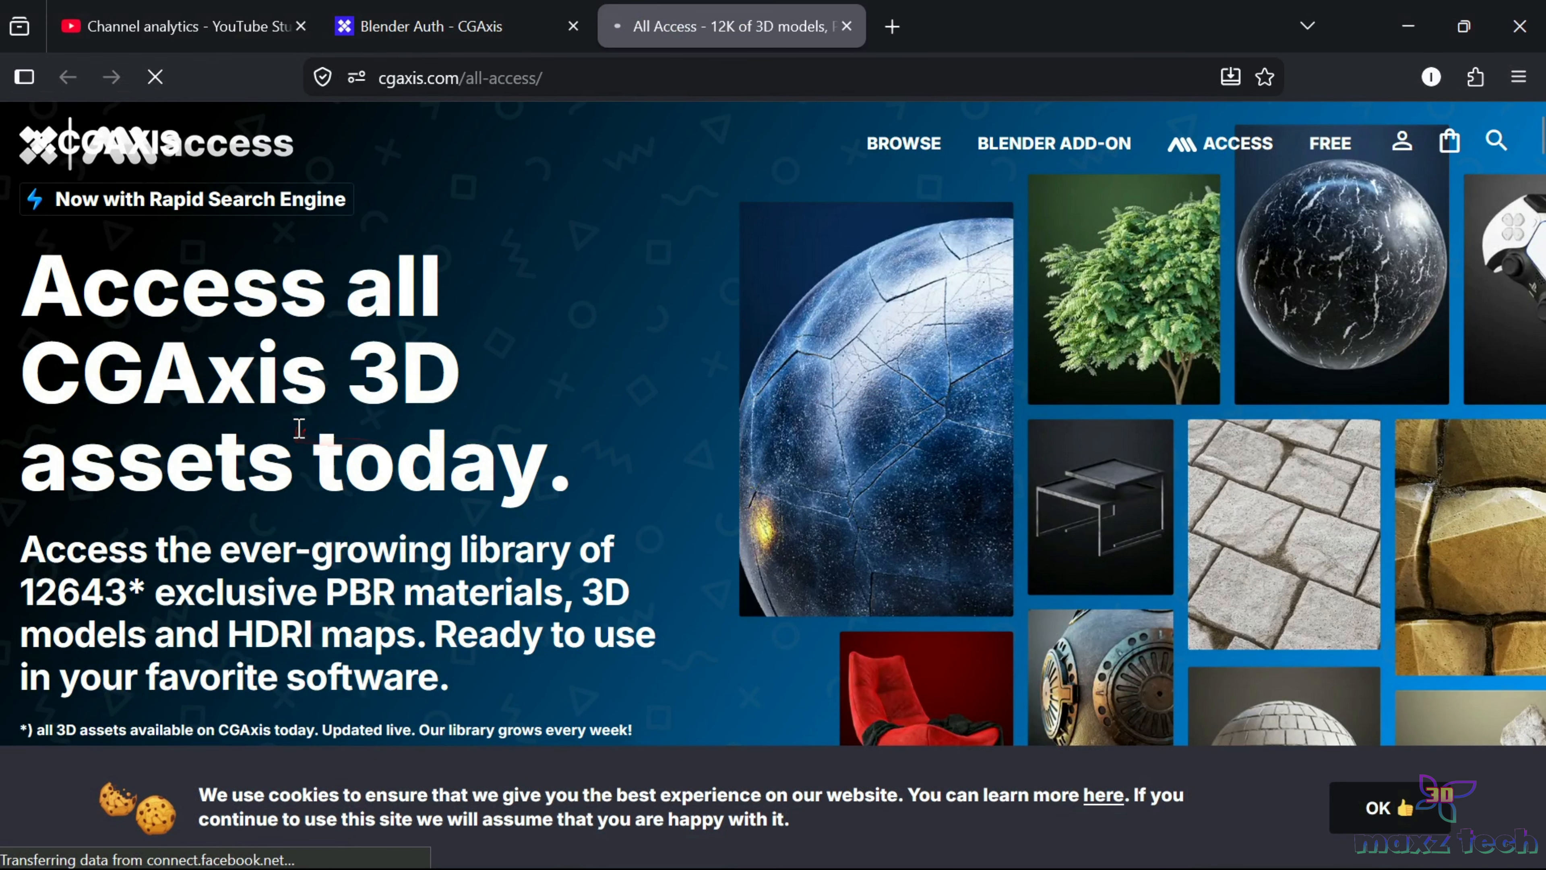
scroll(300, 428, down, 4)
scroll(299, 428, down, 7)
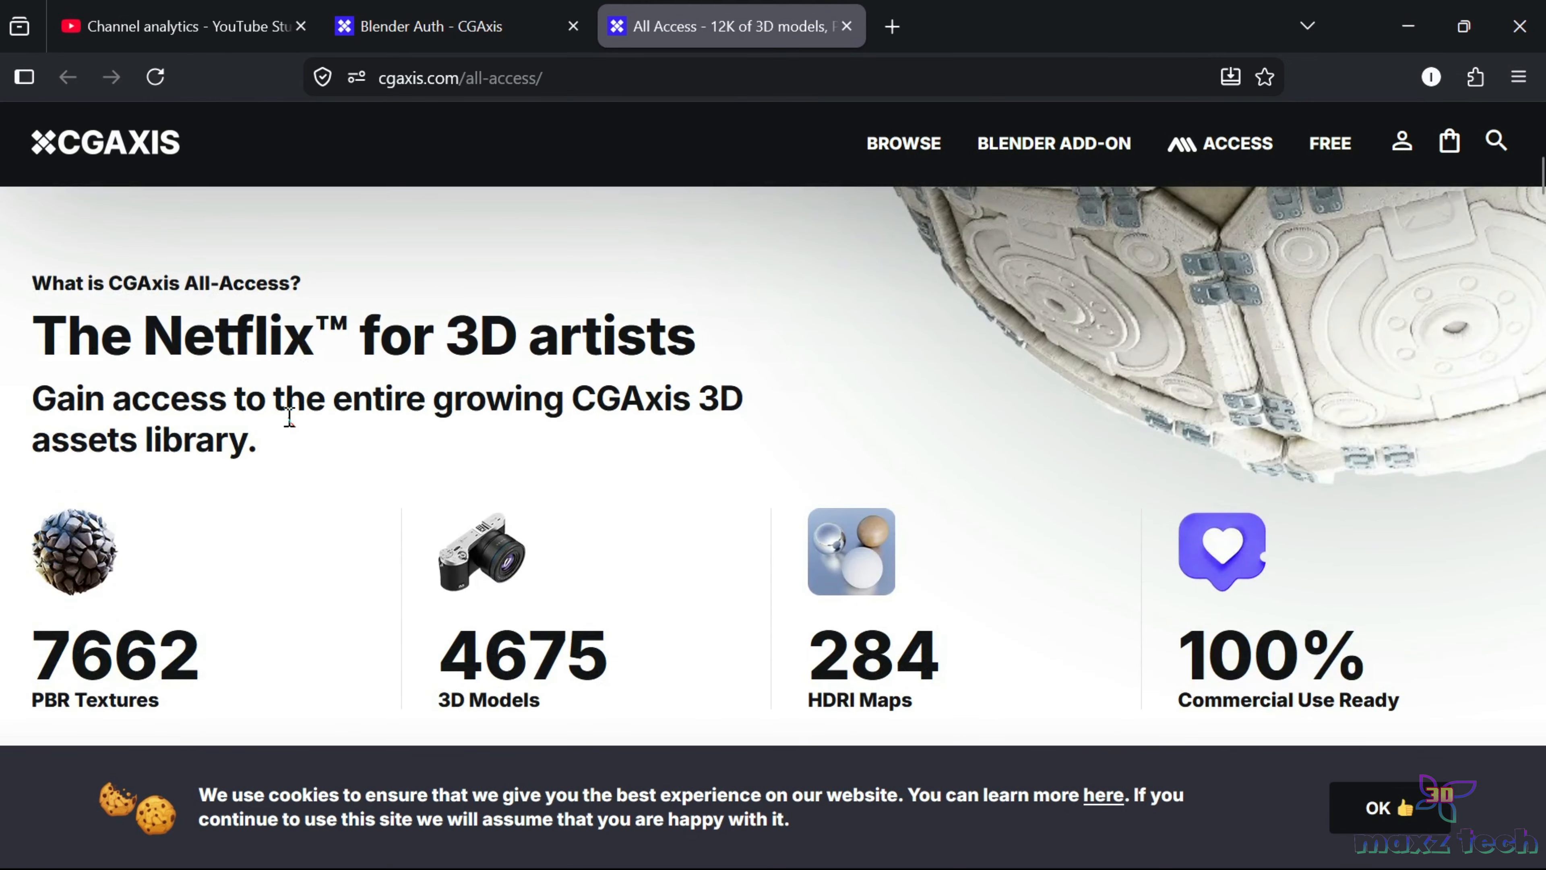
scroll(786, 408, down, 15)
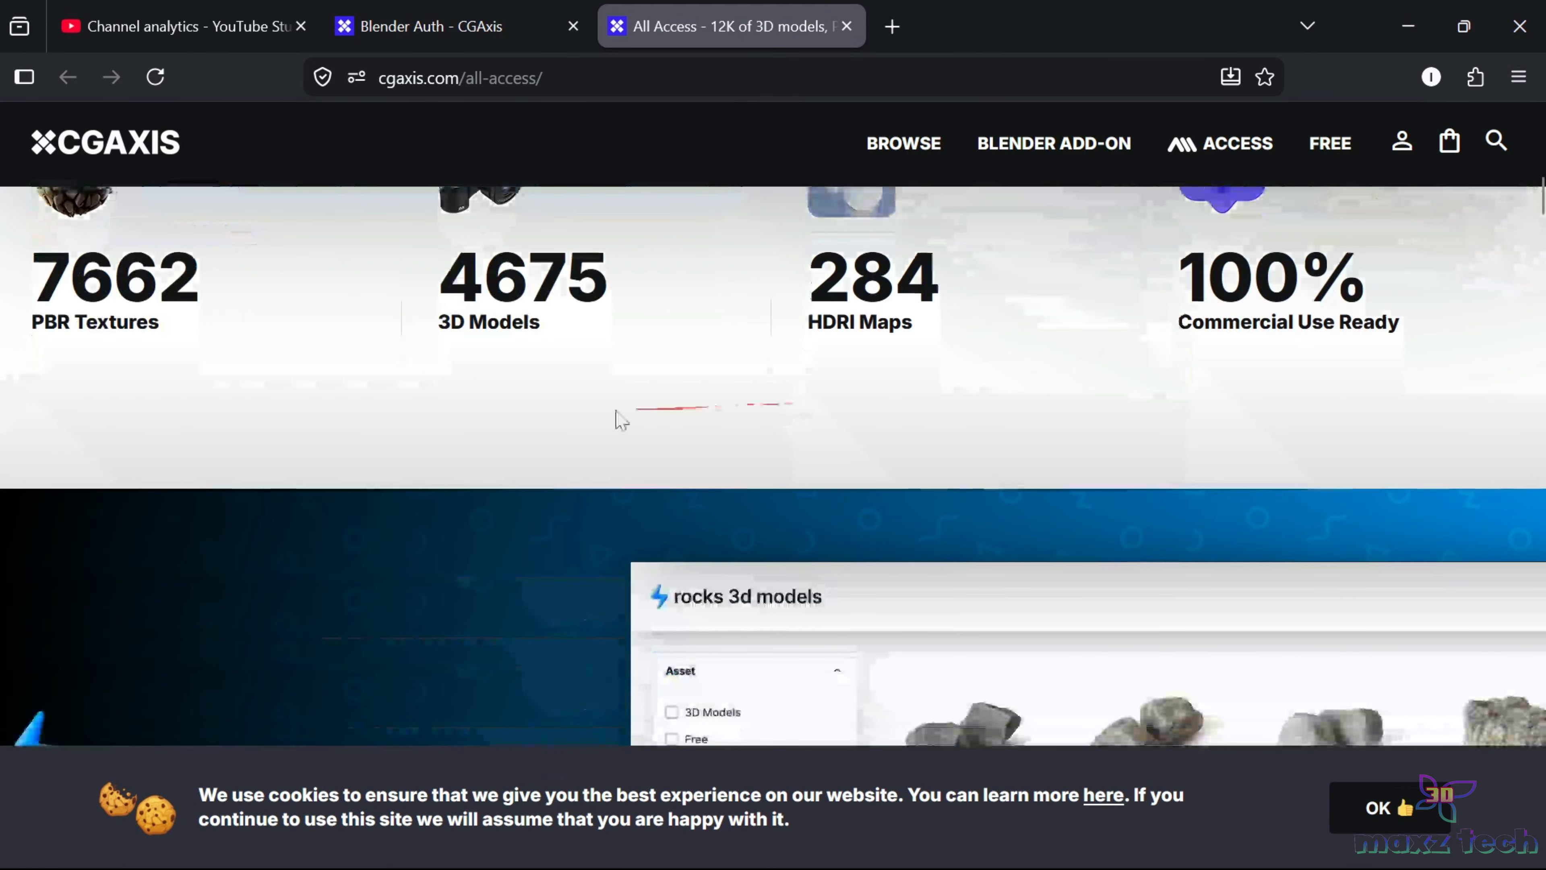
- Read the All-Access page's sections on software compatibility, PBR textures, the four getting-started steps and customer reviews
scroll(652, 407, down, 10)
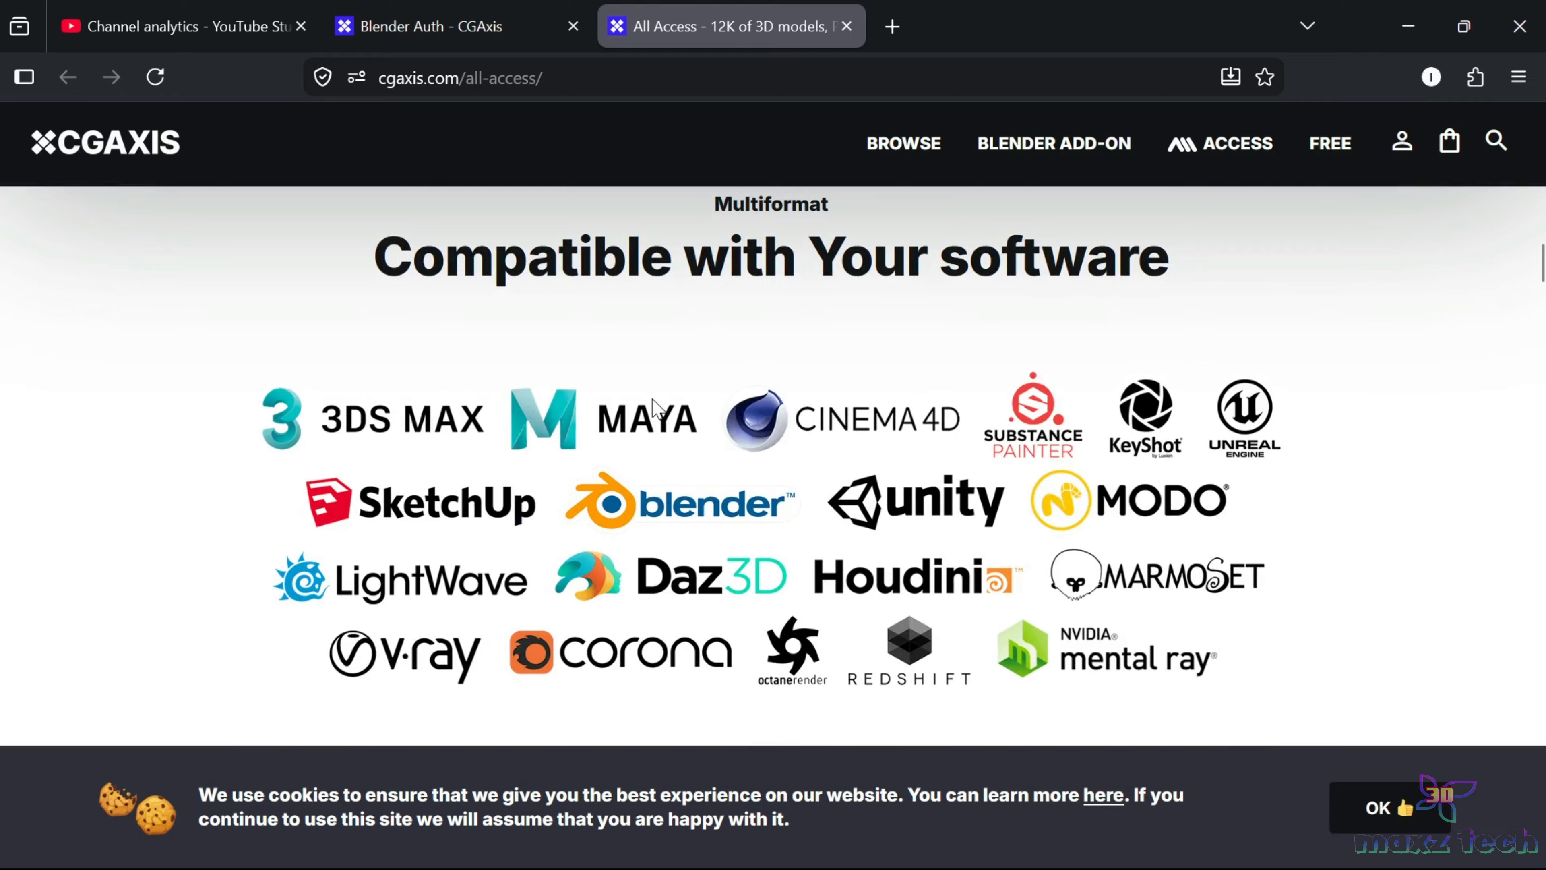
scroll(1059, 362, down, 12)
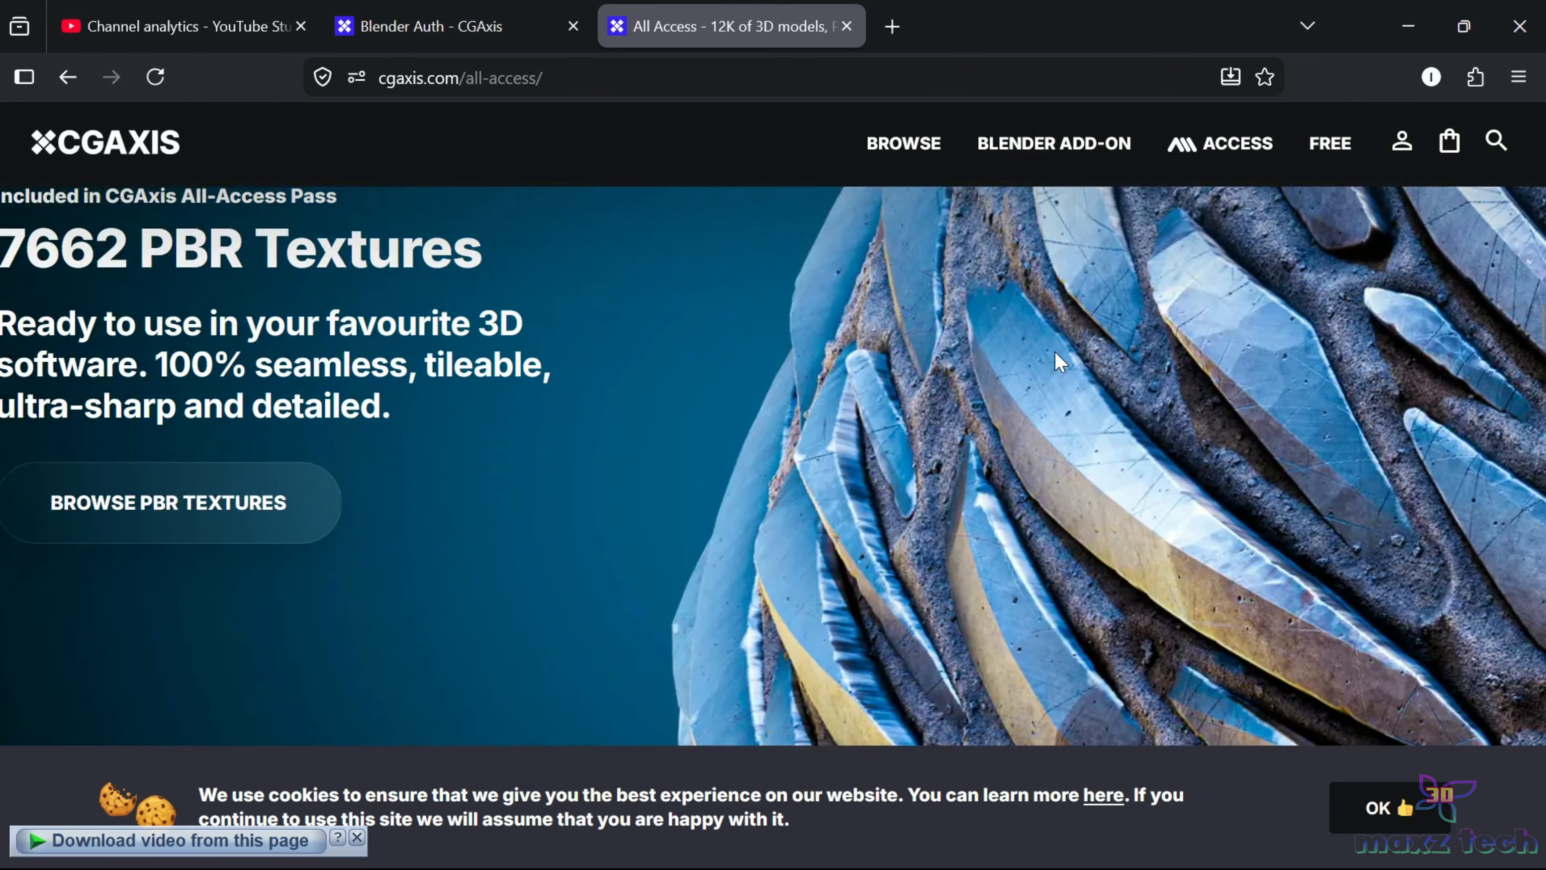
scroll(1061, 363, down, 12)
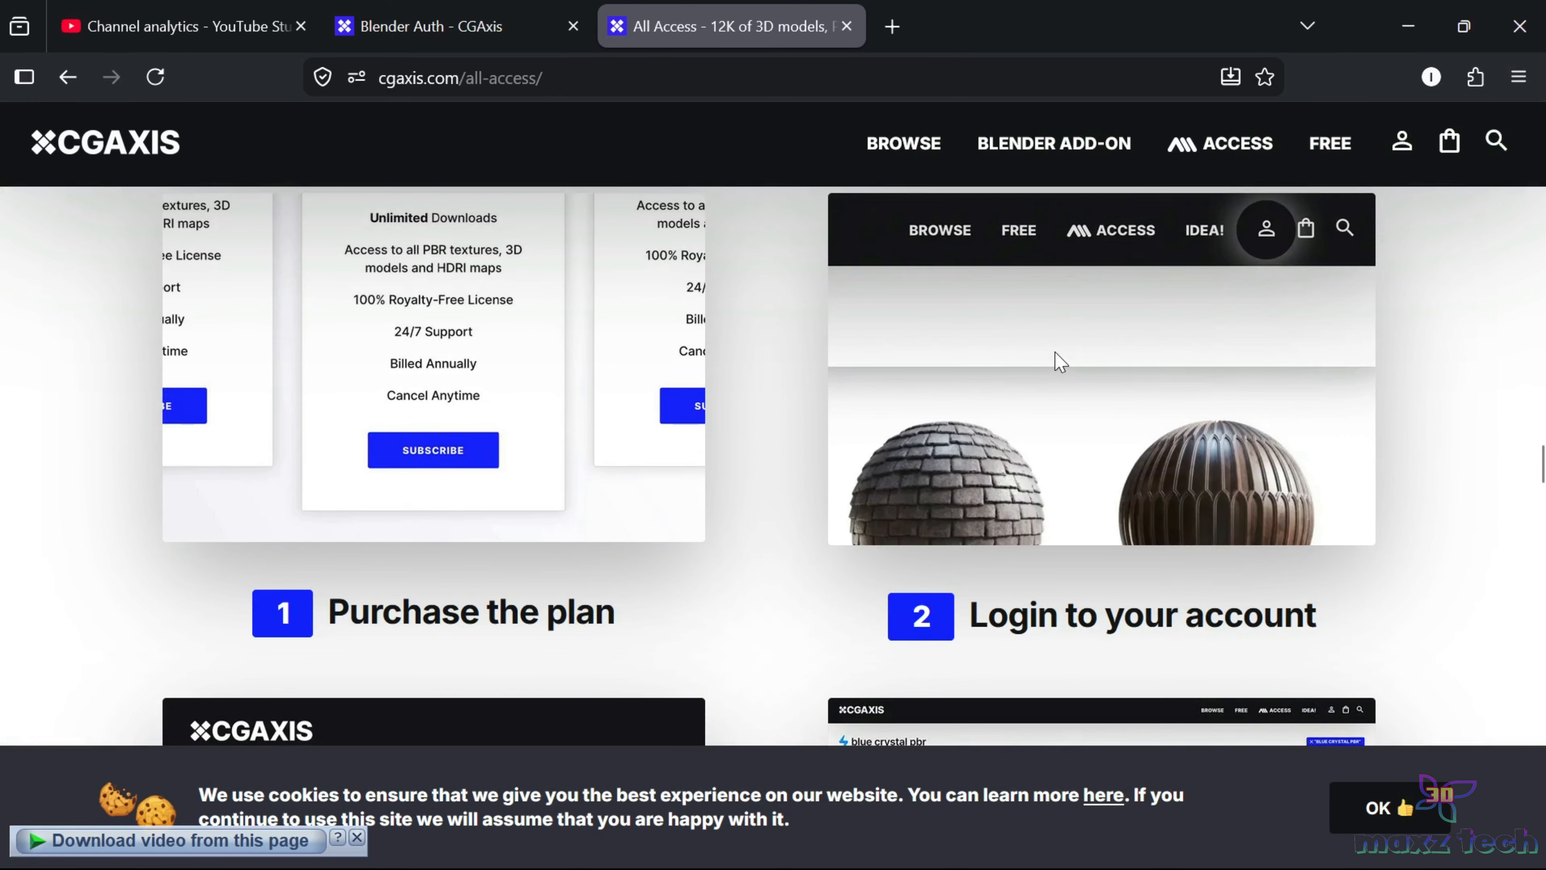
scroll(1058, 356, up, 8)
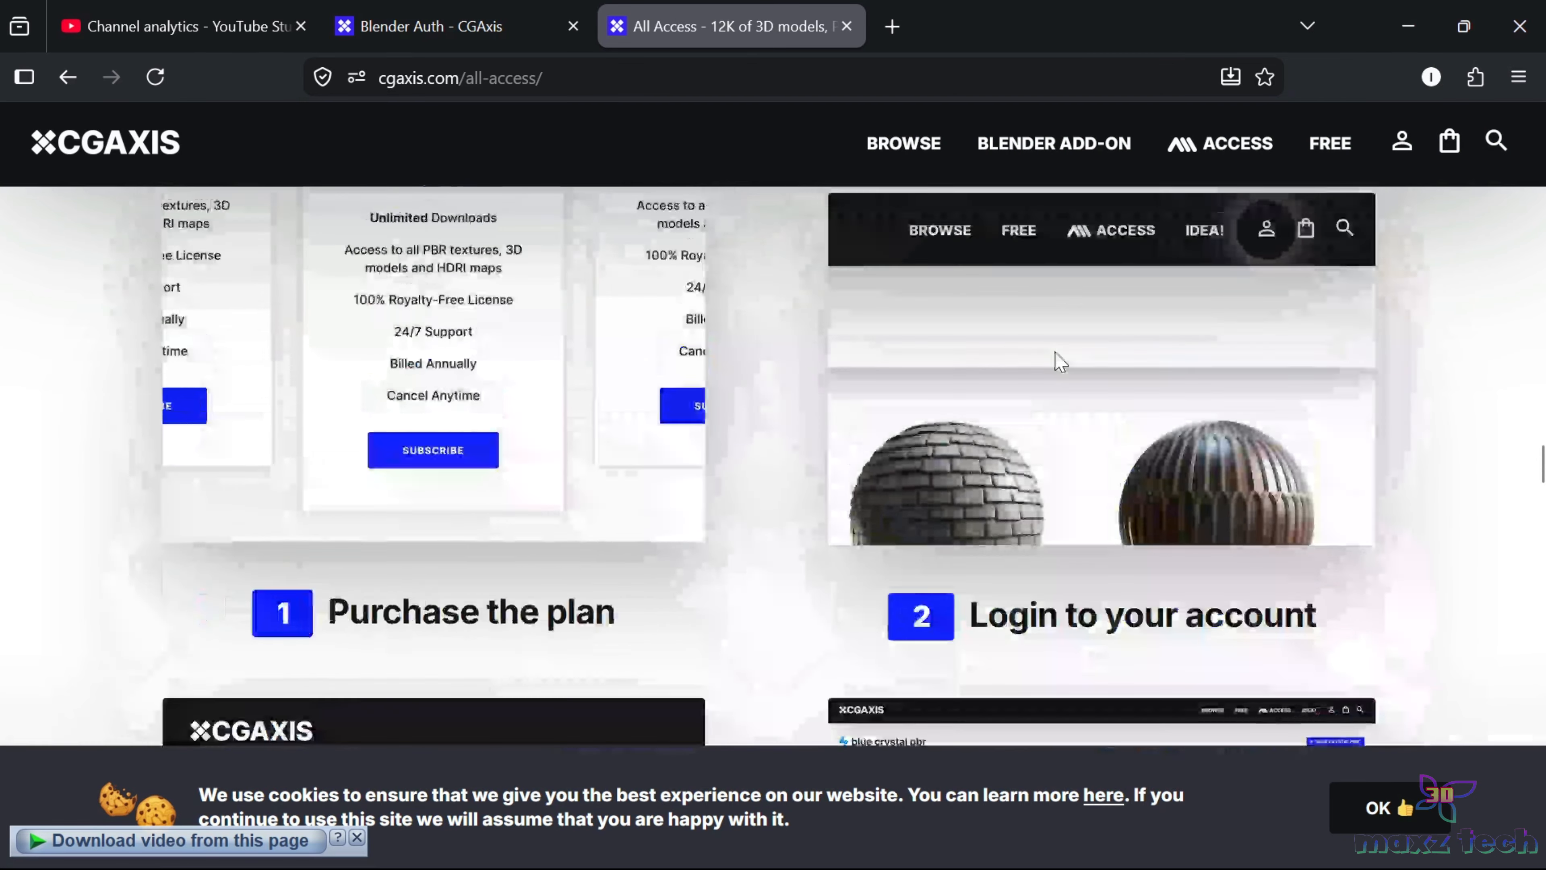
scroll(945, 399, down, 3)
scroll(656, 423, down, 15)
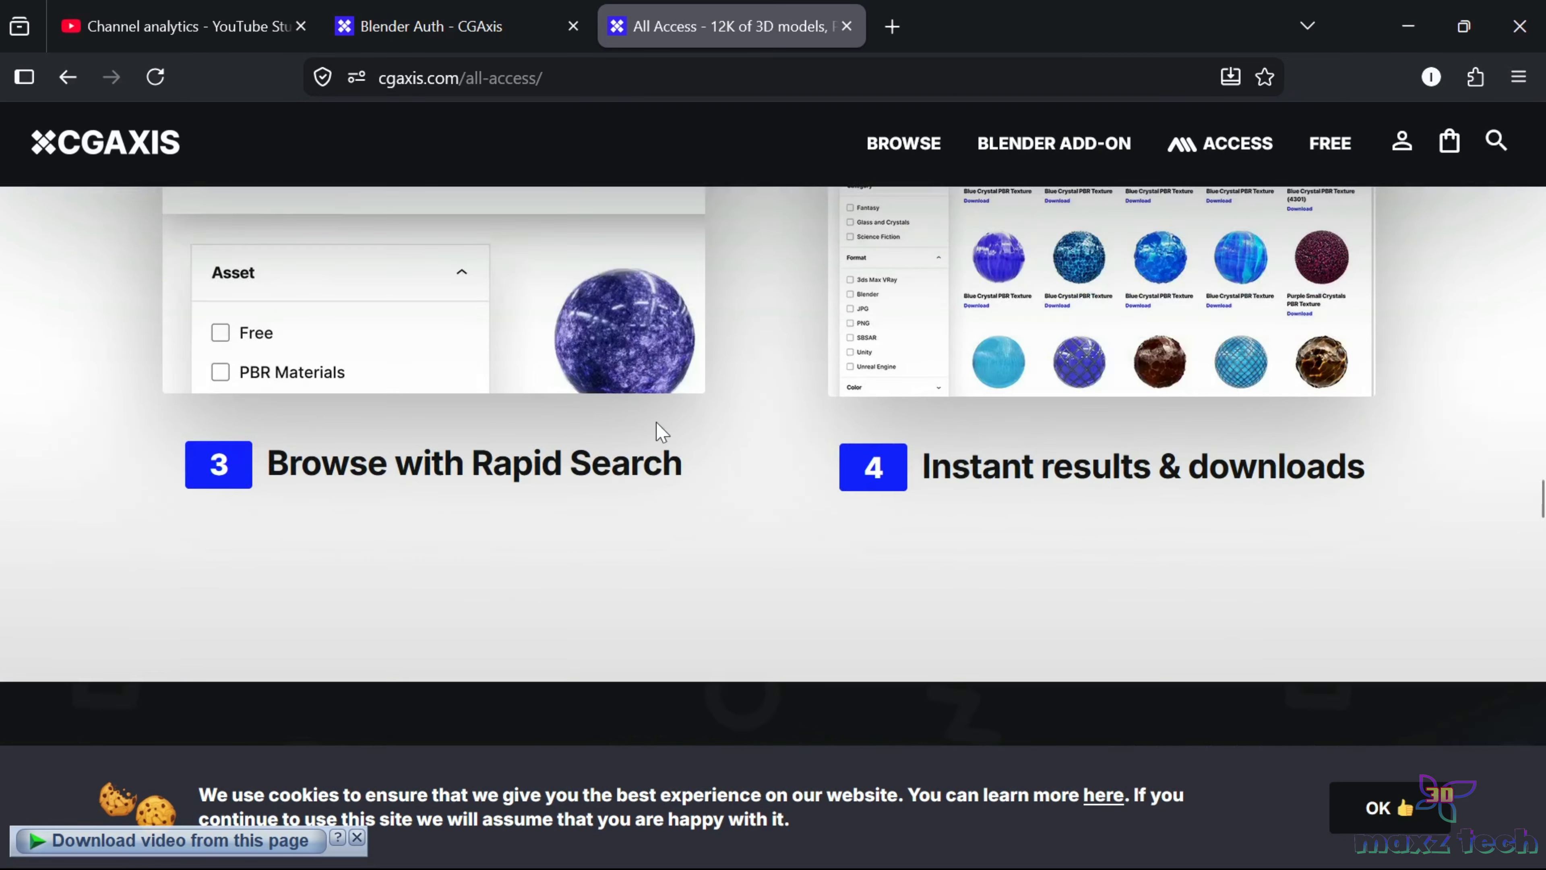
scroll(656, 423, down, 20)
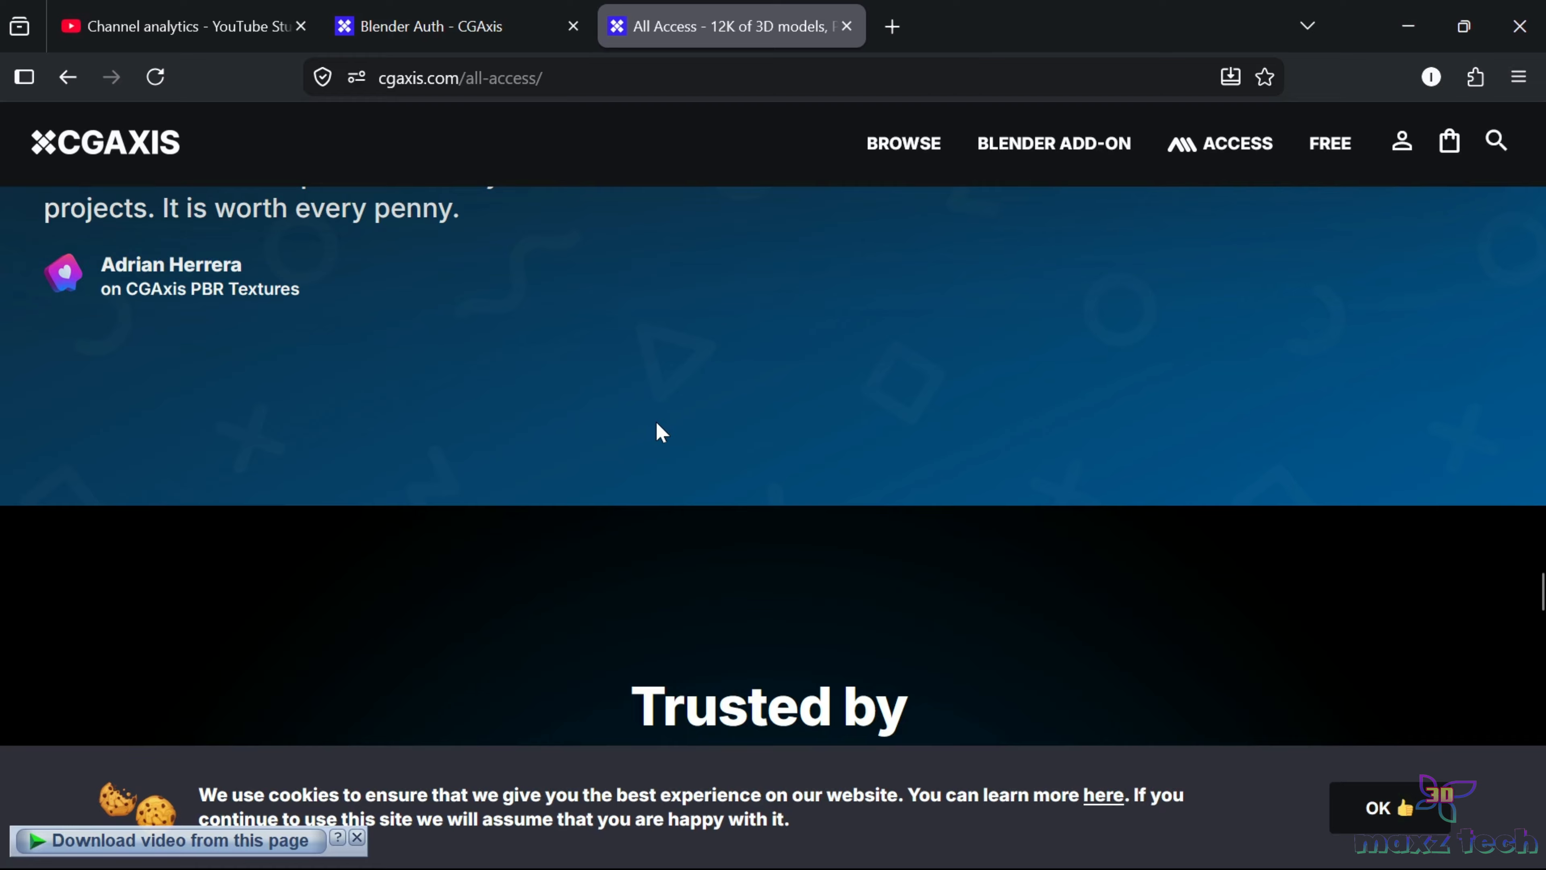
scroll(656, 423, up, 8)
scroll(656, 422, up, 12)
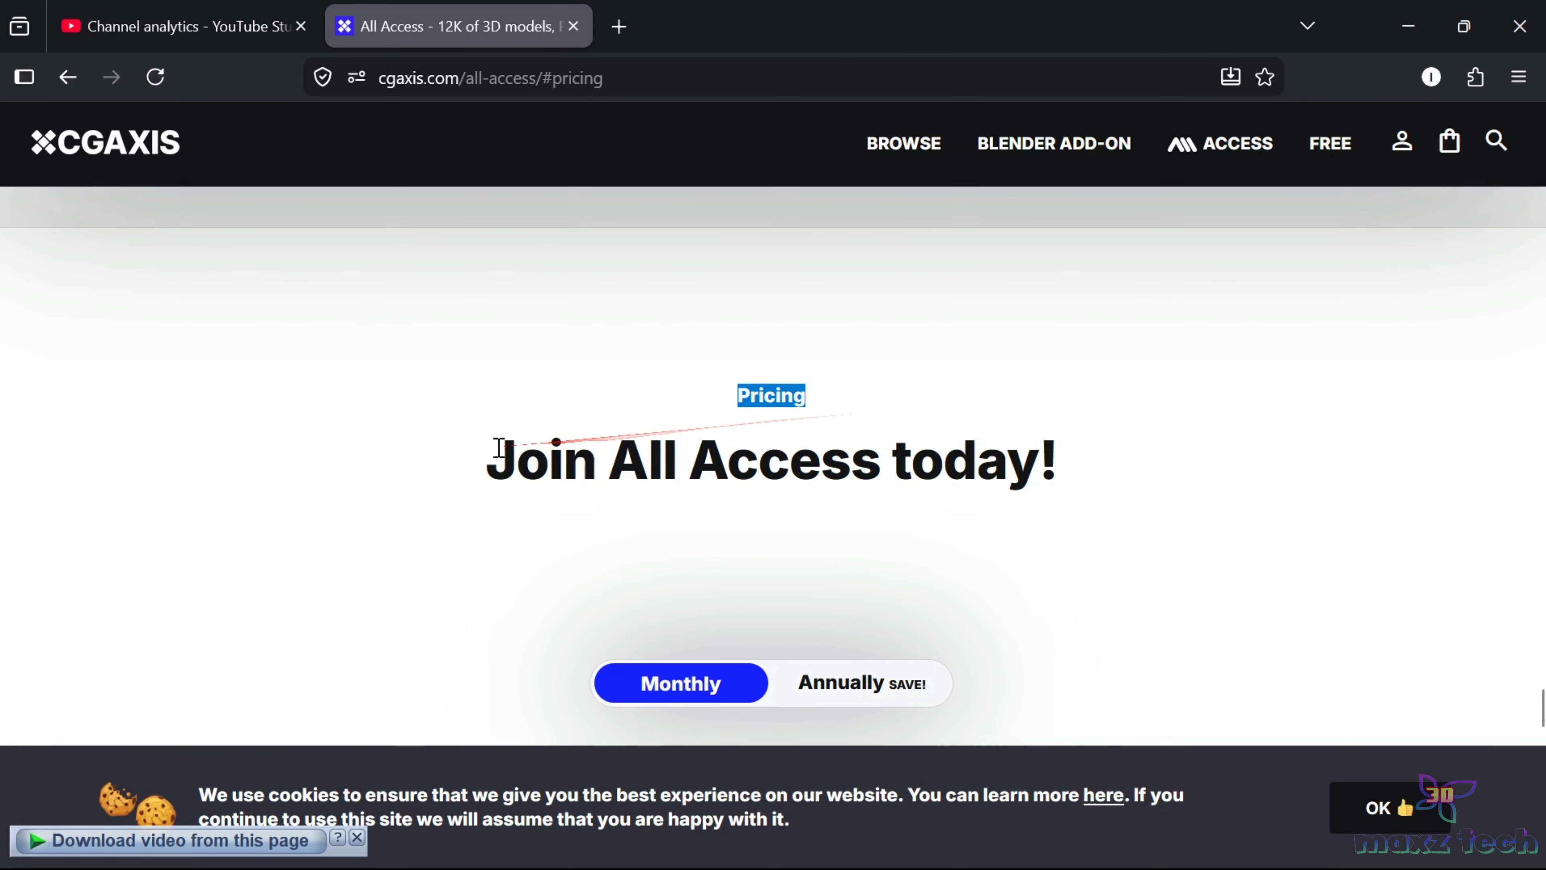
- Examine the monthly prices and features of the Essential, Standard, Individual Unlimited and Studio Unlimited plans
scroll(616, 364, down, 5)
scroll(538, 338, down, 8)
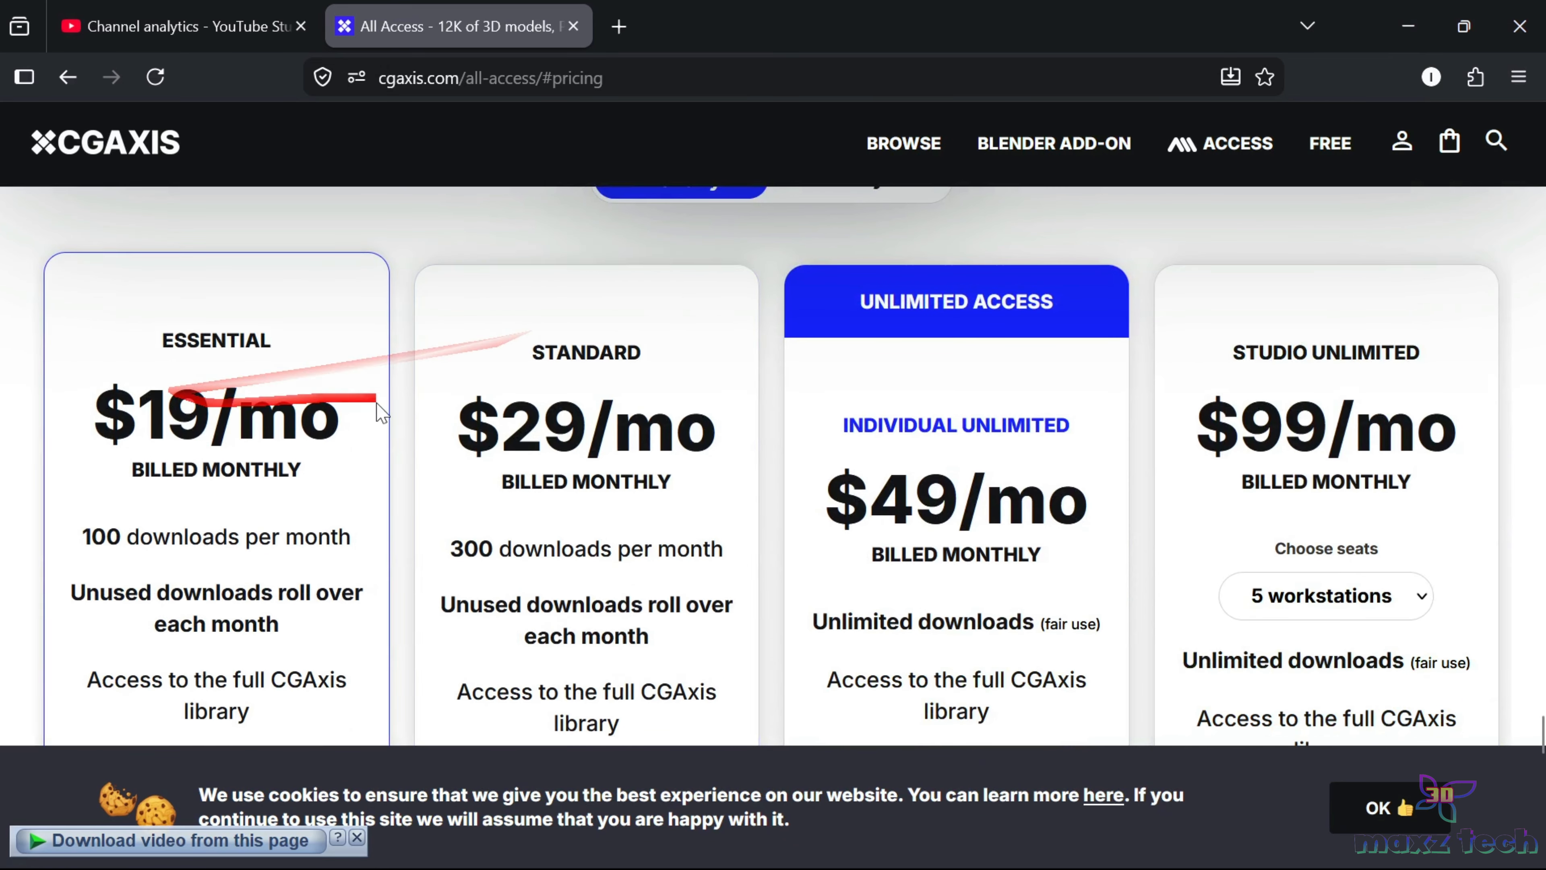
scroll(905, 403, down, 3)
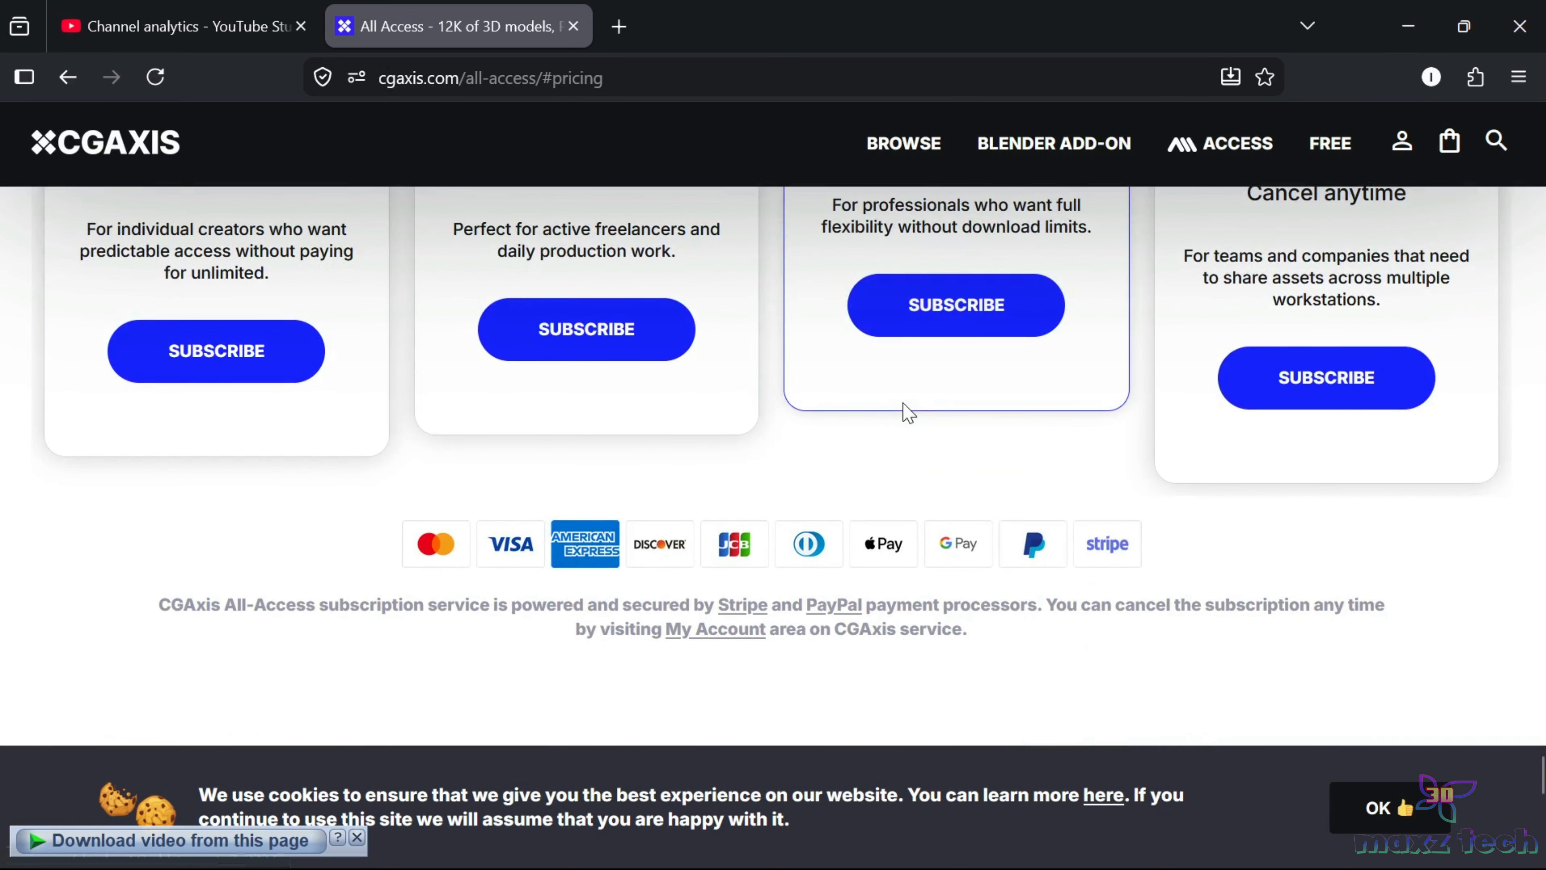
ctrl+scroll(905, 407, down, 4)
scroll(907, 411, up, 10)
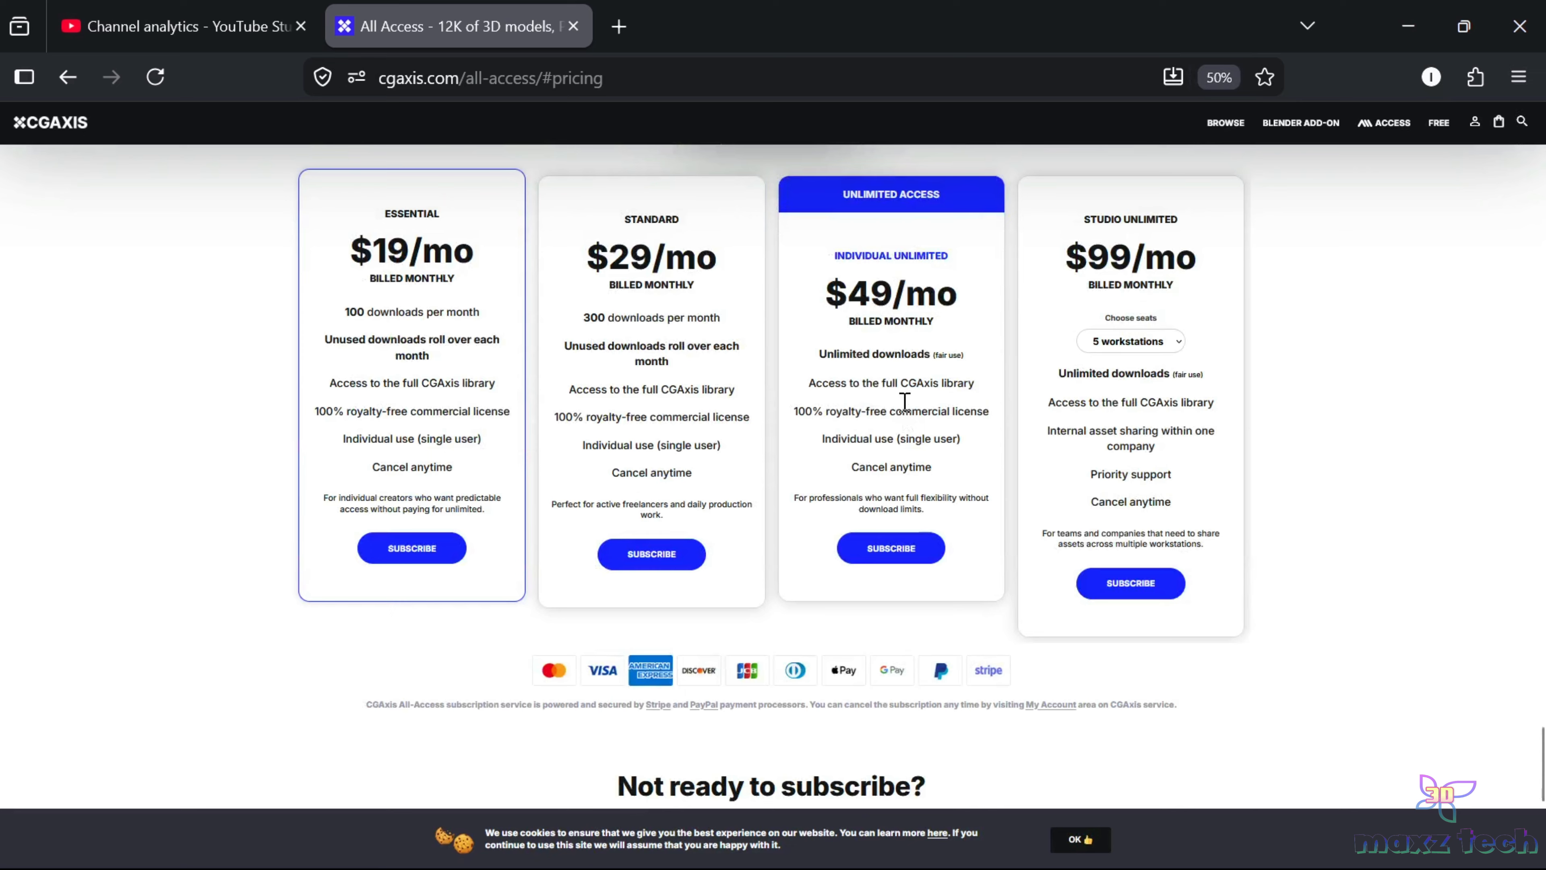
- Switch the All-Access pricing to annual billing and compare the plans' yearly rates
scroll(904, 403, down, 2)
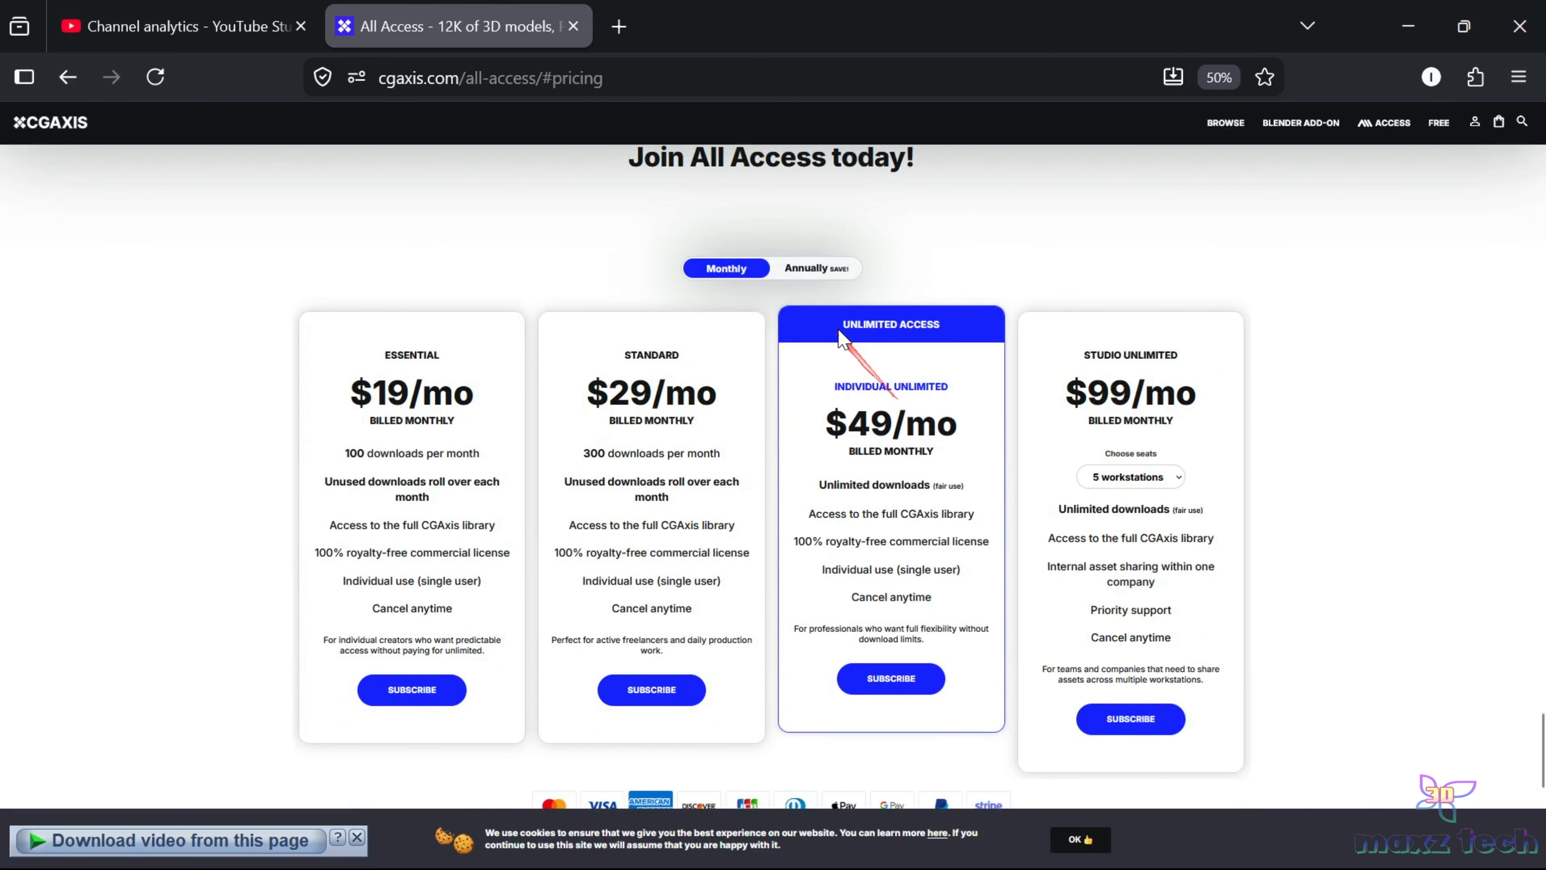
click(815, 268)
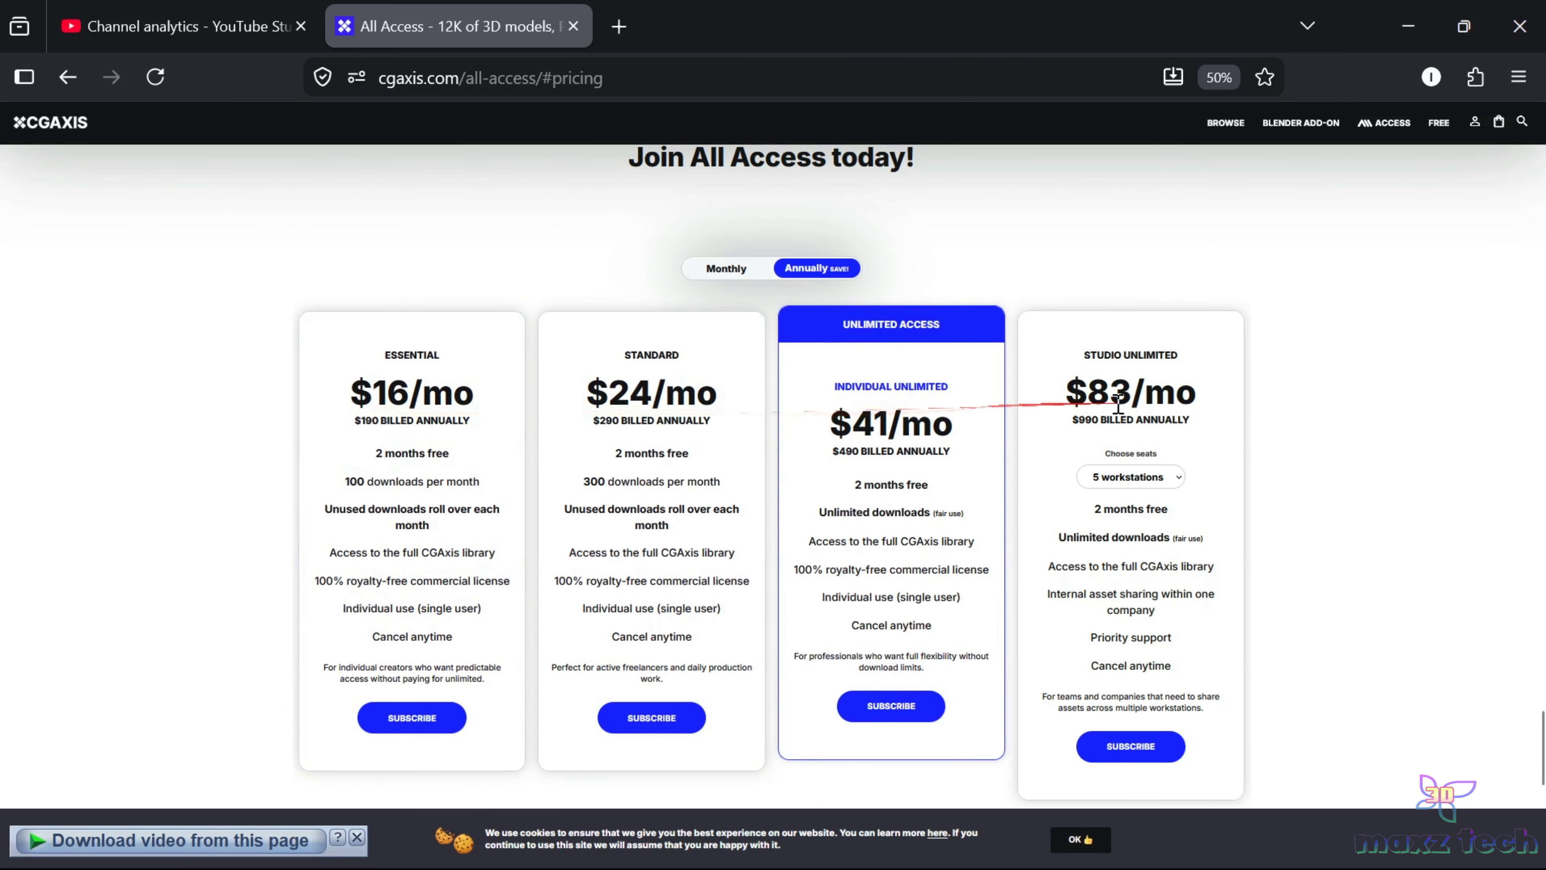
scroll(178, 555, down, 2)
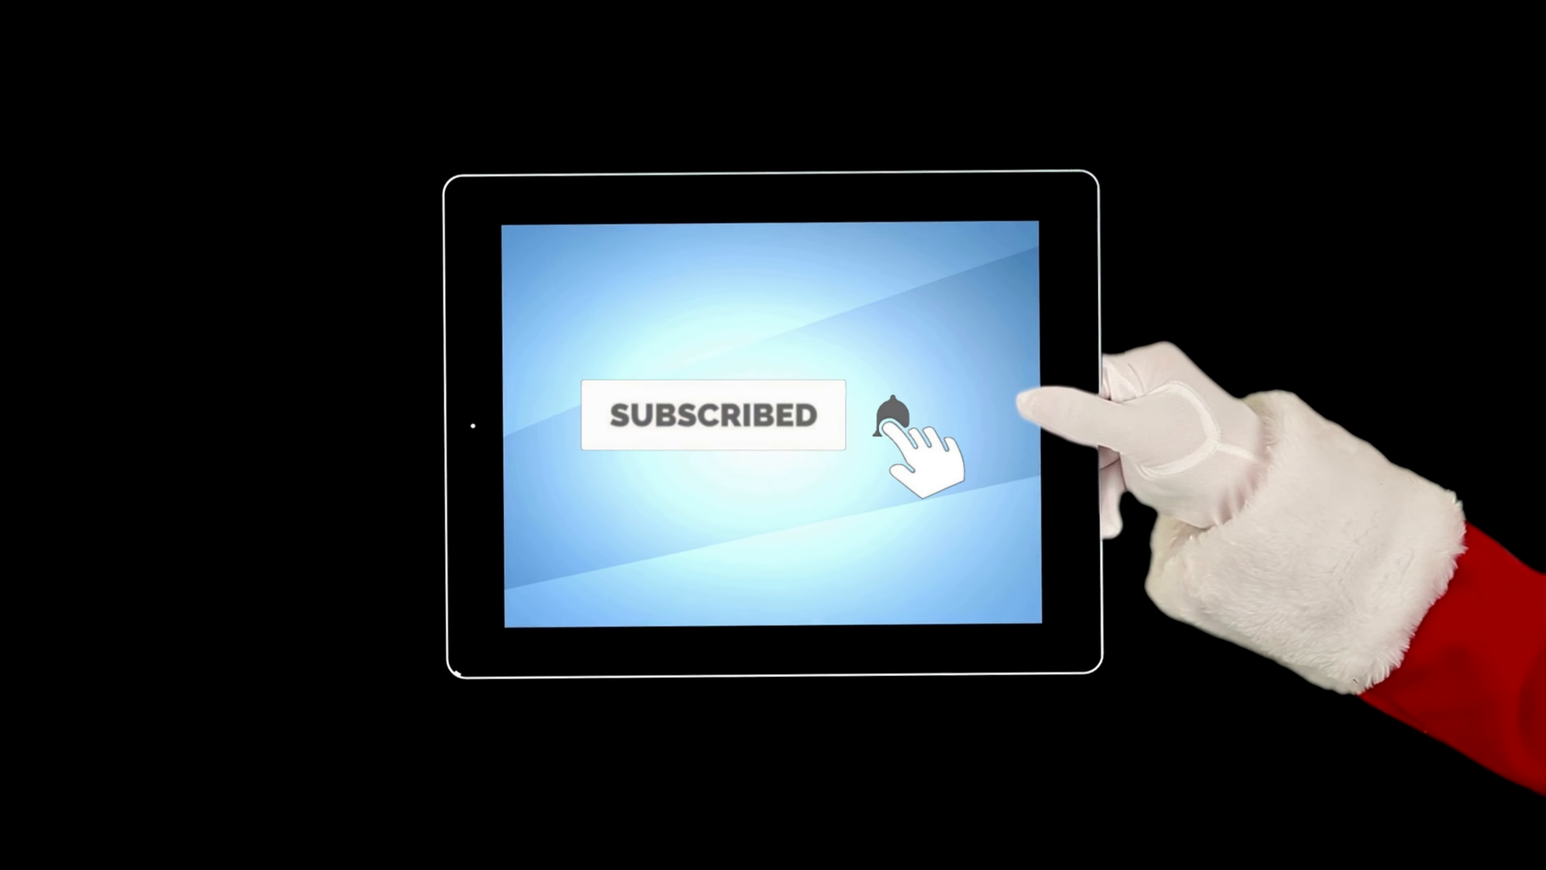